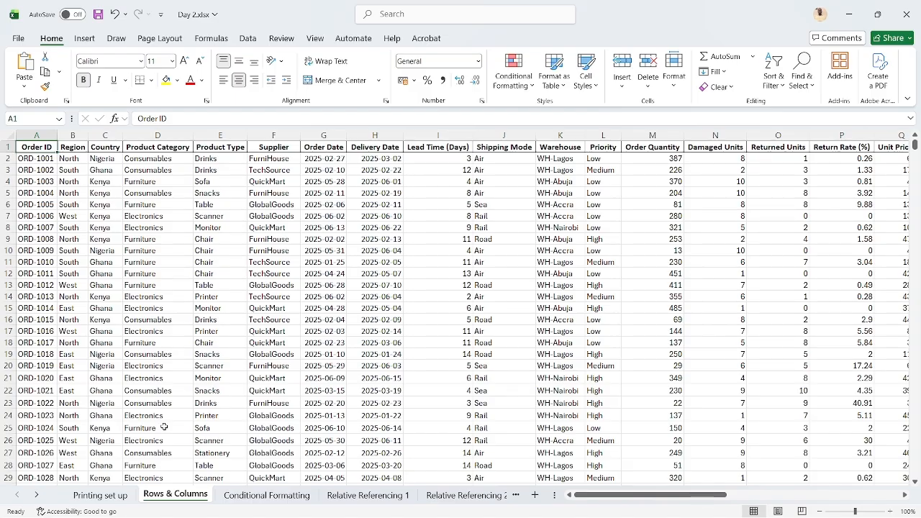
Look over the Renovations Budget on the Printing set up sheet, then return to the Rows & Columns sheet
left_click(92, 498)
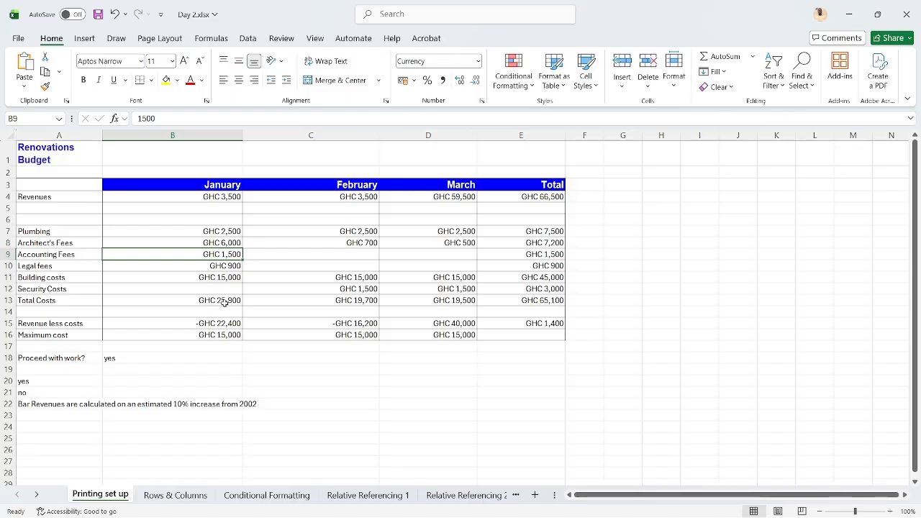
scroll(224, 303, "down", 1)
scroll(225, 303, "down", 5)
scroll(225, 303, "up", 6)
left_click(179, 495)
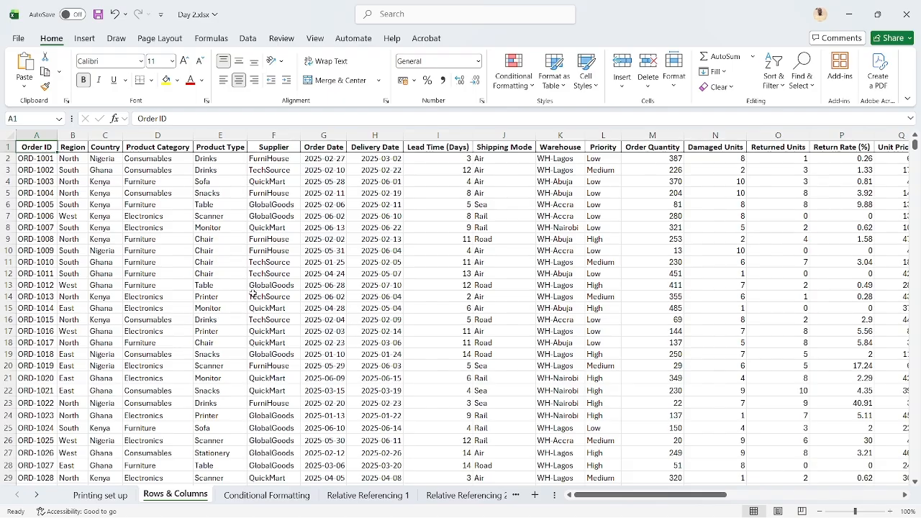
Switch to the Google Meet call, present the entire screen instead of the current window, and return to the Excel workbook
mouse_move(503, 512)
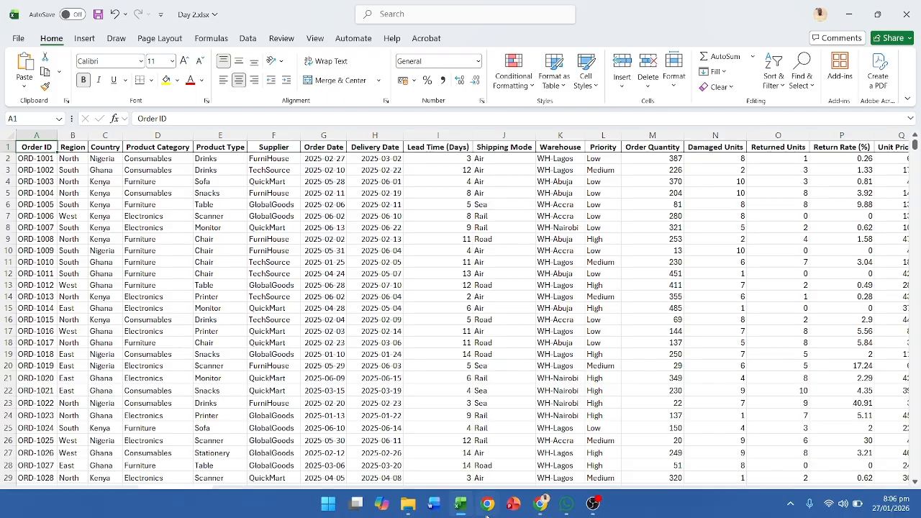
mouse_move(541, 511)
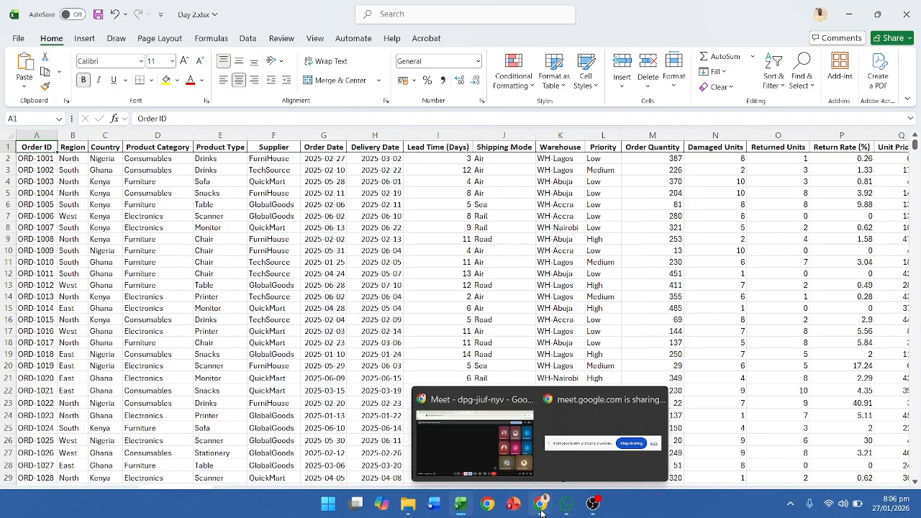
left_click(473, 438)
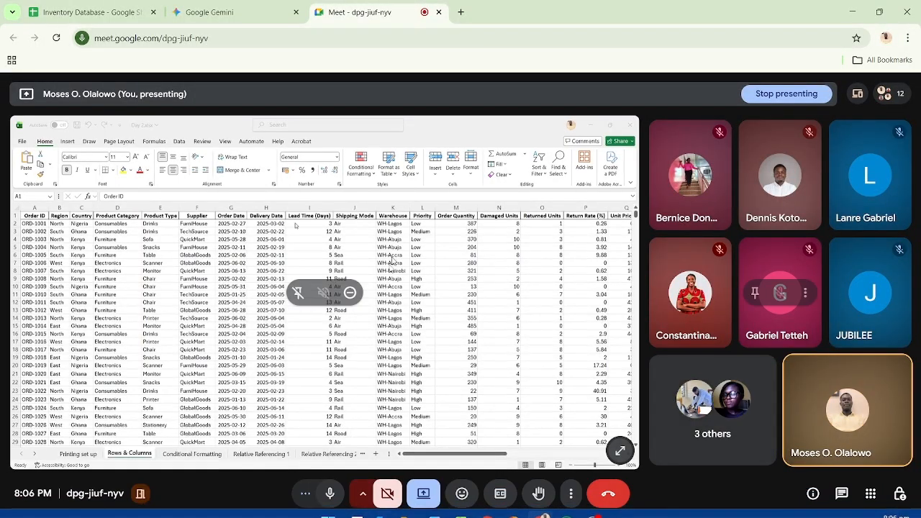
left_click(427, 503)
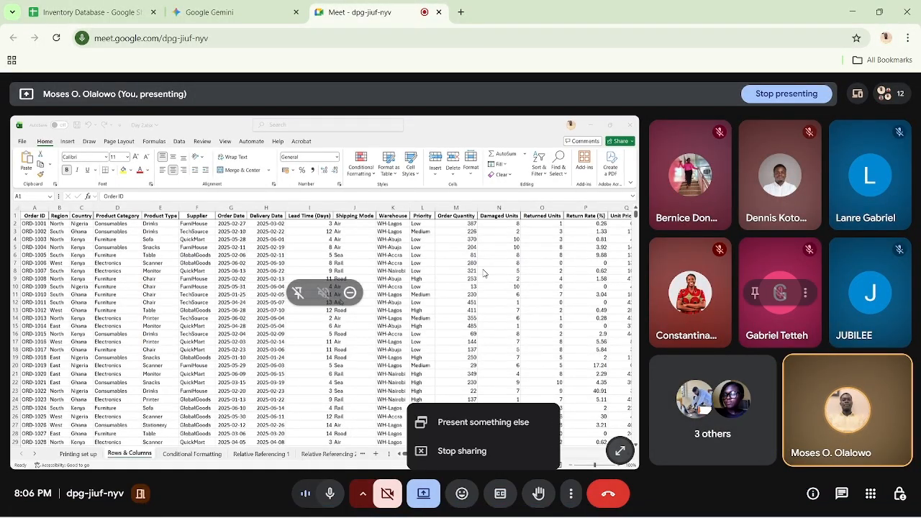
left_click(464, 430)
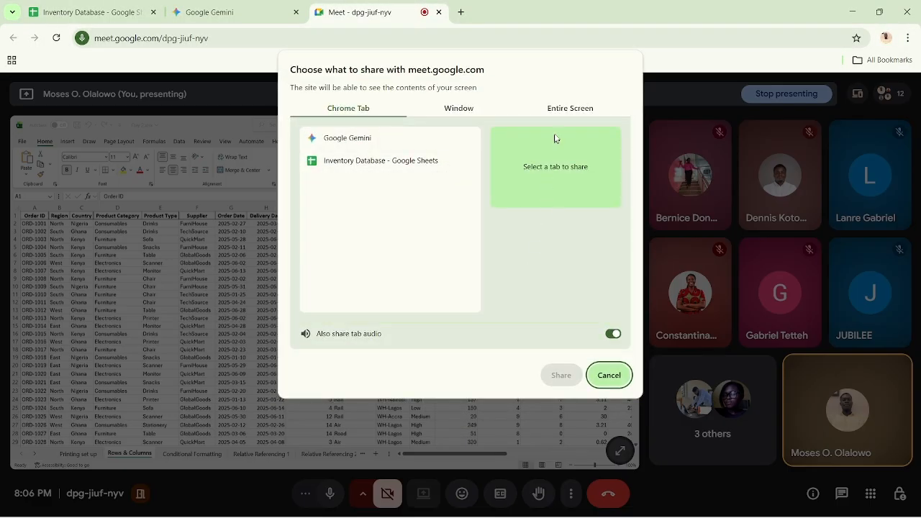
left_click(562, 110)
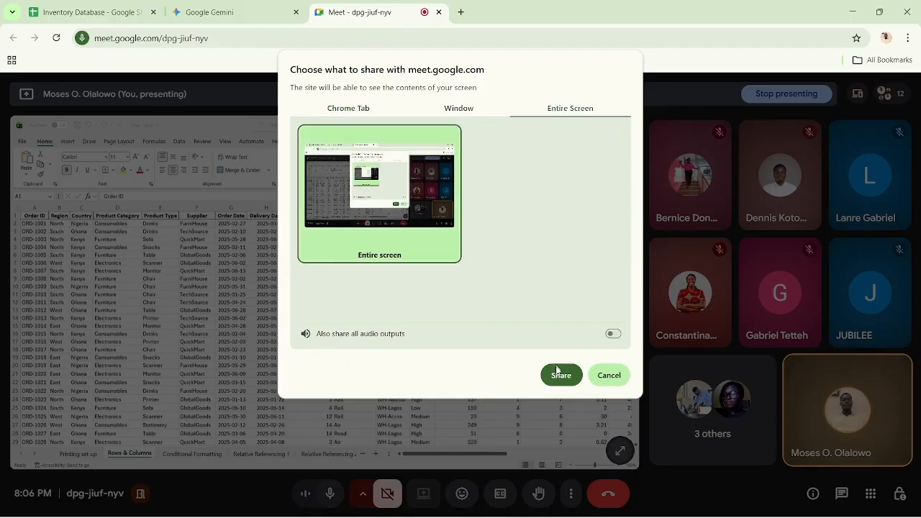
left_click(560, 377)
left_click(853, 11)
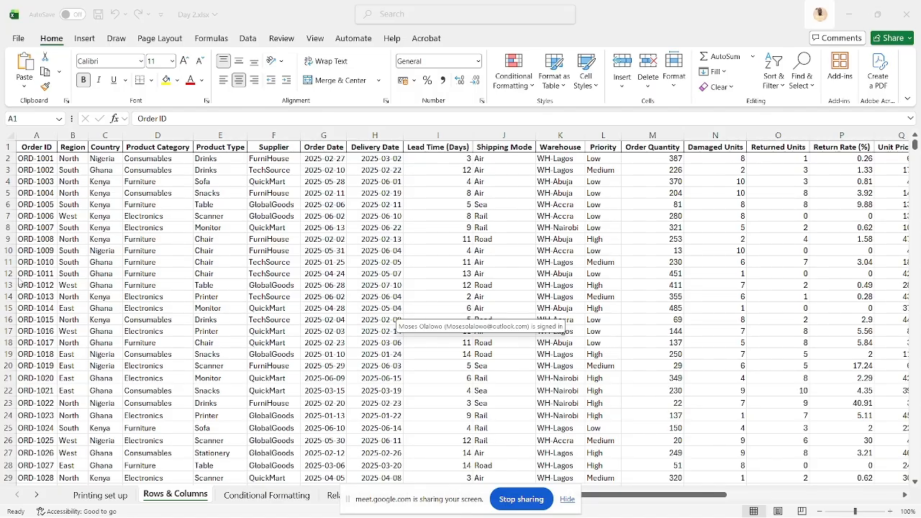
Highlight row 3 as an example row, check the worksheet's last row in column A, and return to cell A1
left_click(50, 261)
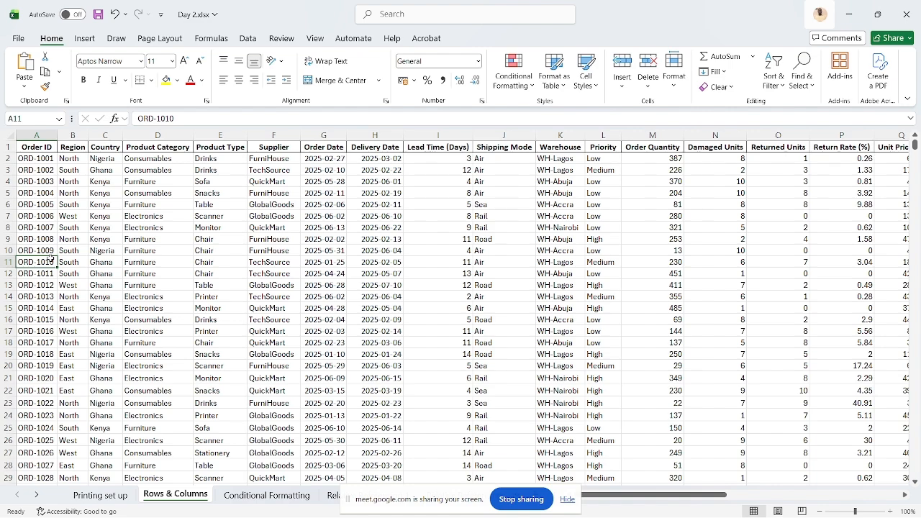
left_click(10, 170)
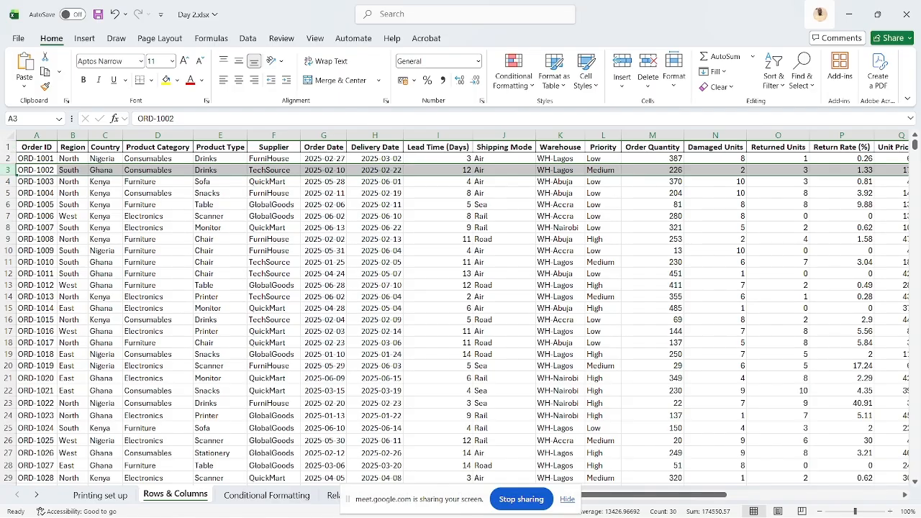
left_click(29, 210)
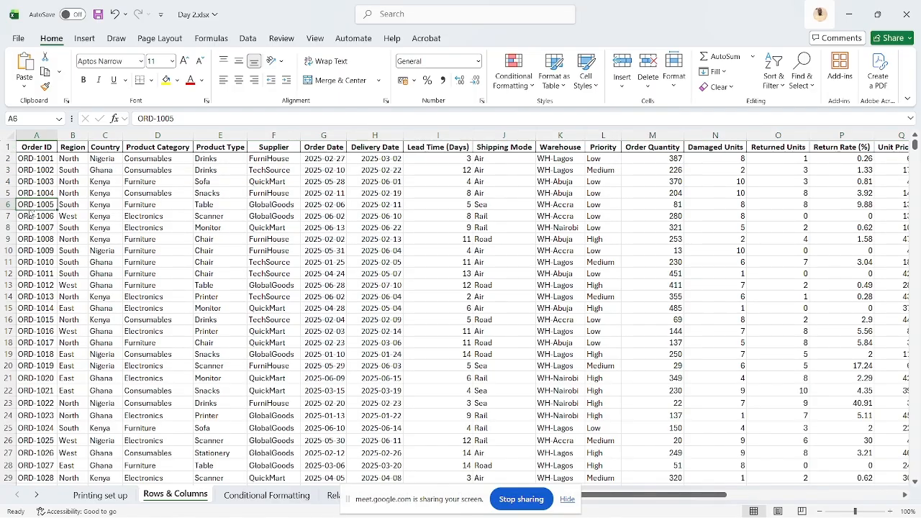
key("ctrl+Down")
key("ctrl+Down")
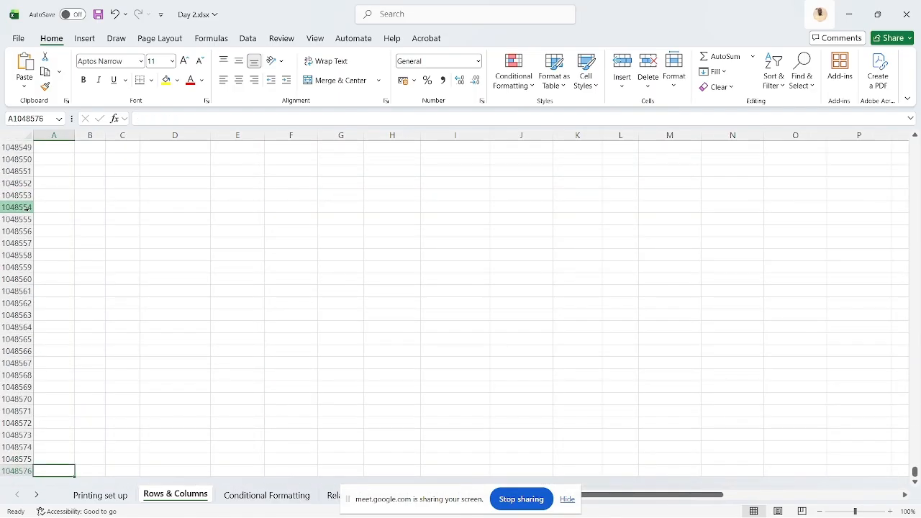
key("ctrl+Home")
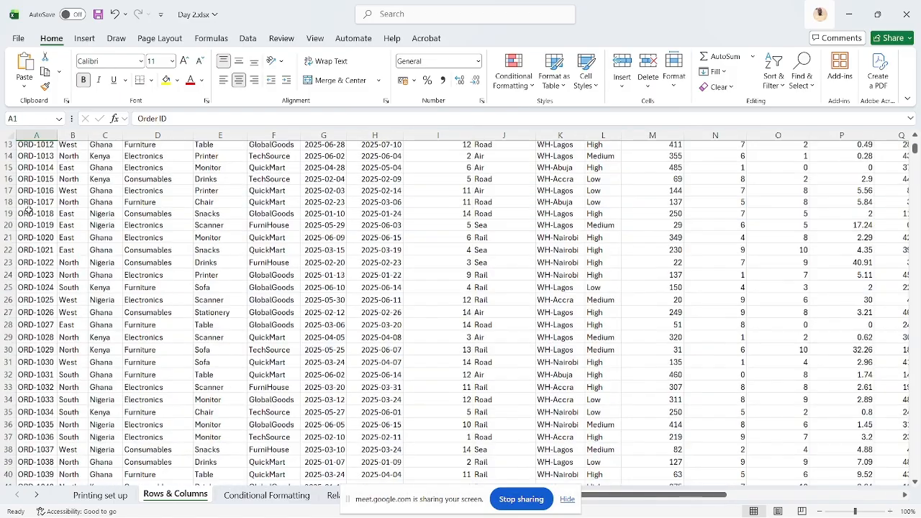
Highlight the Region column as an example, check the worksheet's last column along row 2, and return to cell A1
left_click(51, 135)
left_click(66, 135)
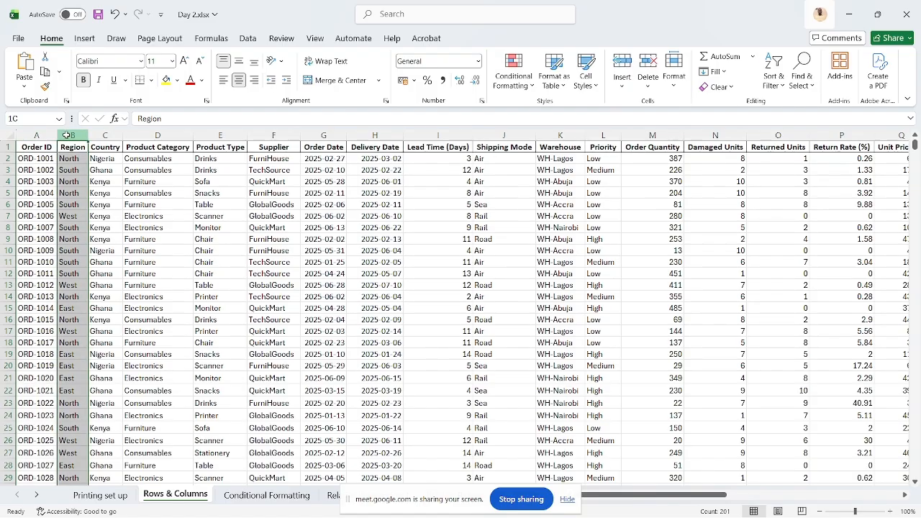
left_click(45, 158)
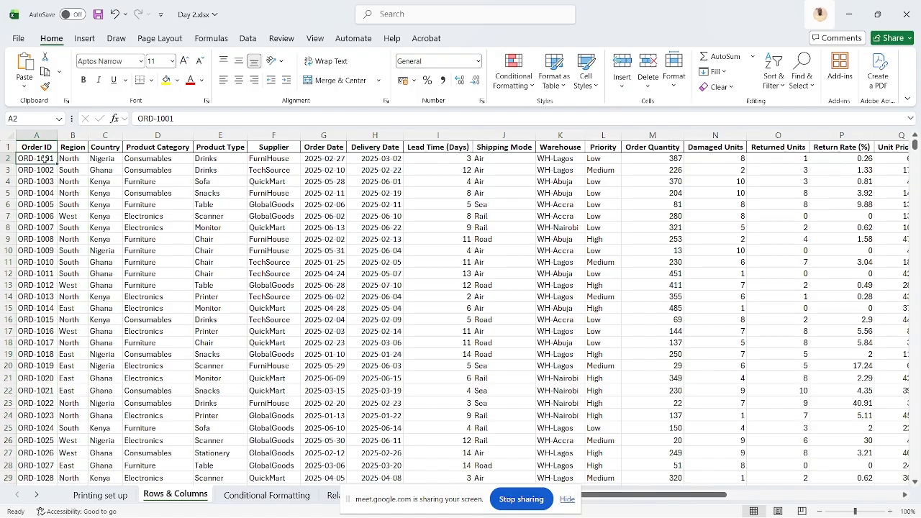
key("ctrl+Right")
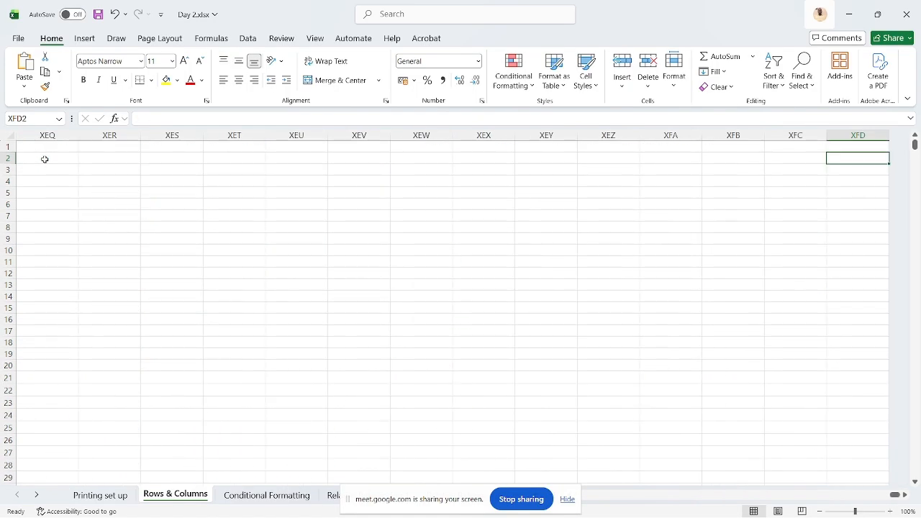
key("ctrl+Home")
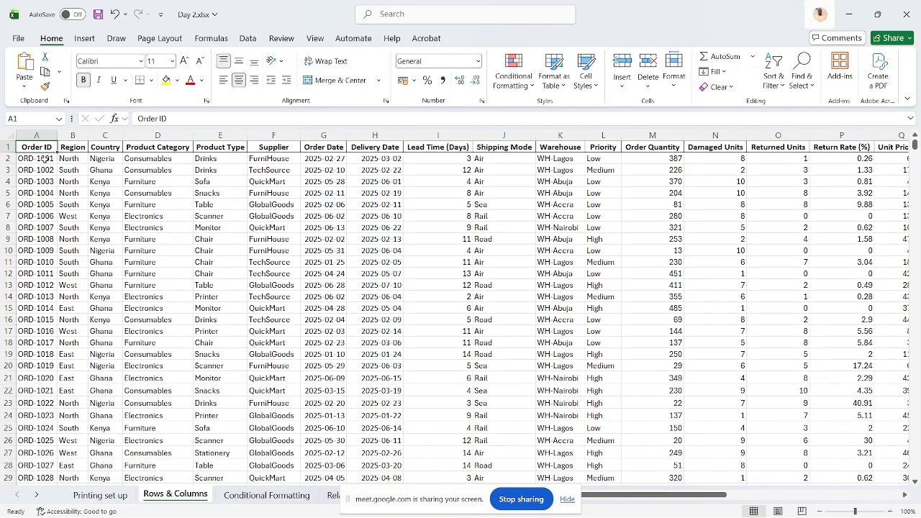
Format the entire row 2 with red font colour and a yellow fill
left_click(44, 159)
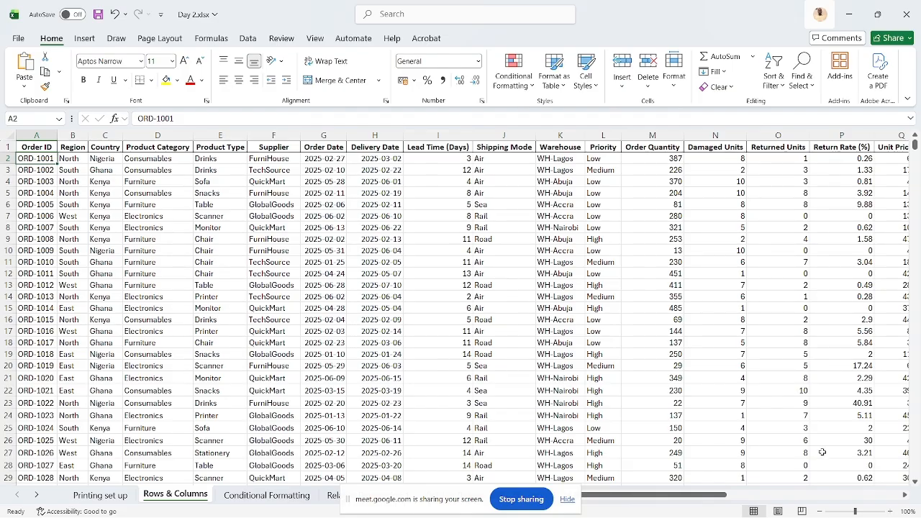
left_click(890, 512)
left_click(891, 512)
left_click(891, 511)
left_click(891, 512)
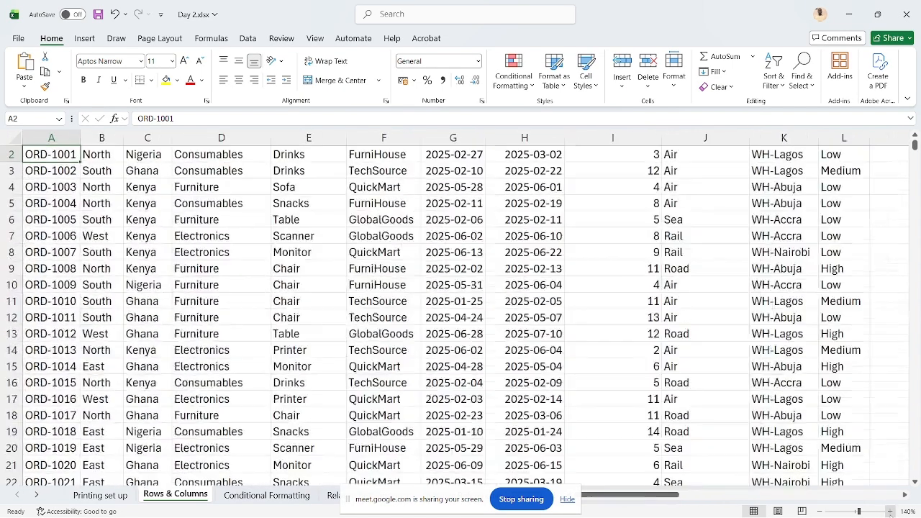
left_click(890, 512)
left_click(890, 511)
left_click(890, 511)
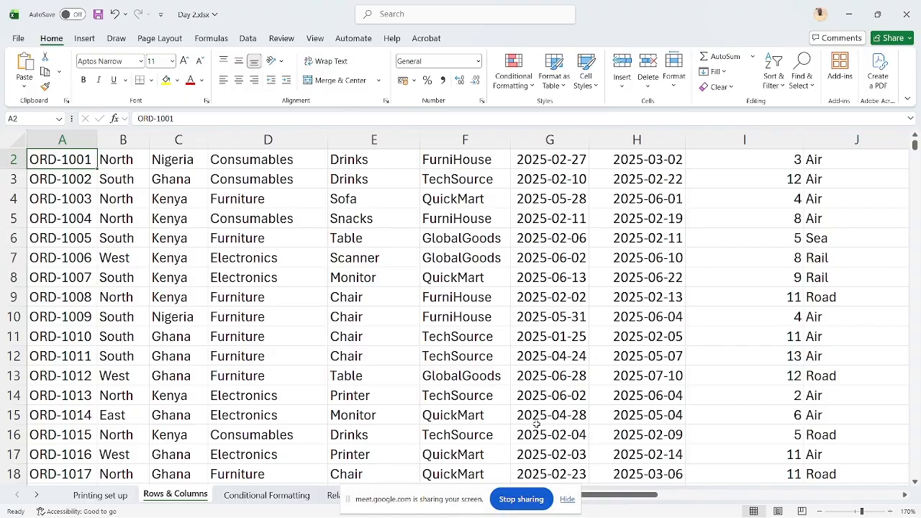
scroll(432, 346, "up", 1)
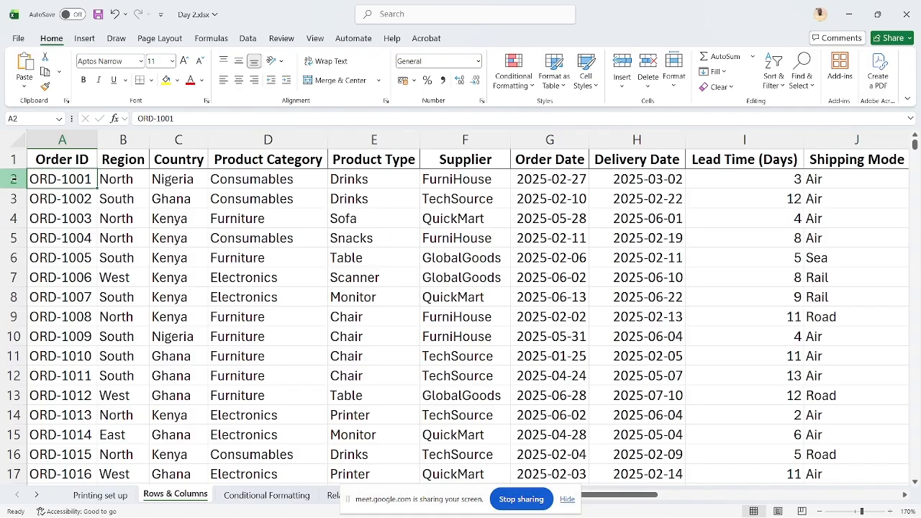
left_click(13, 179)
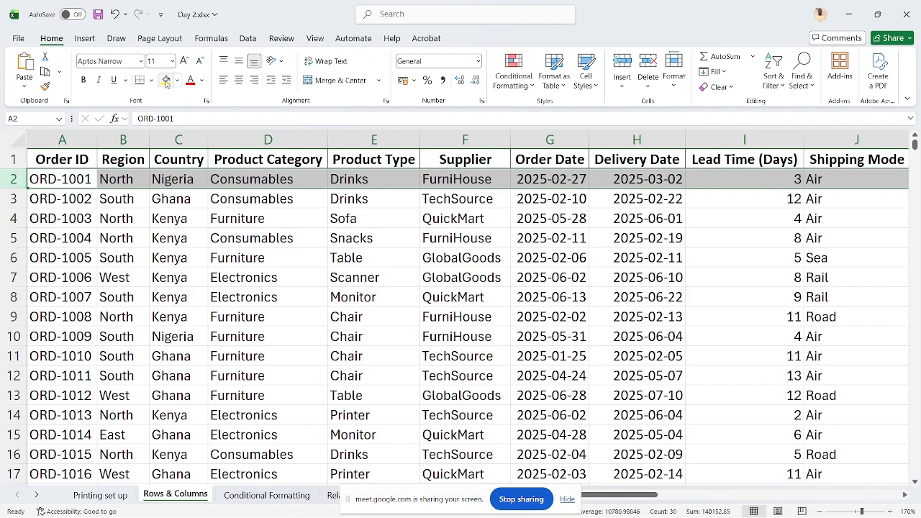
left_click(189, 85)
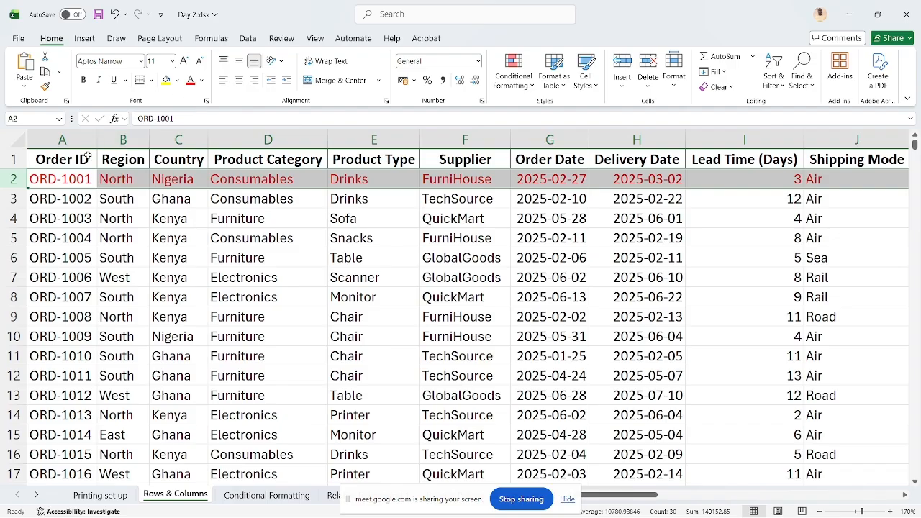
left_click(167, 82)
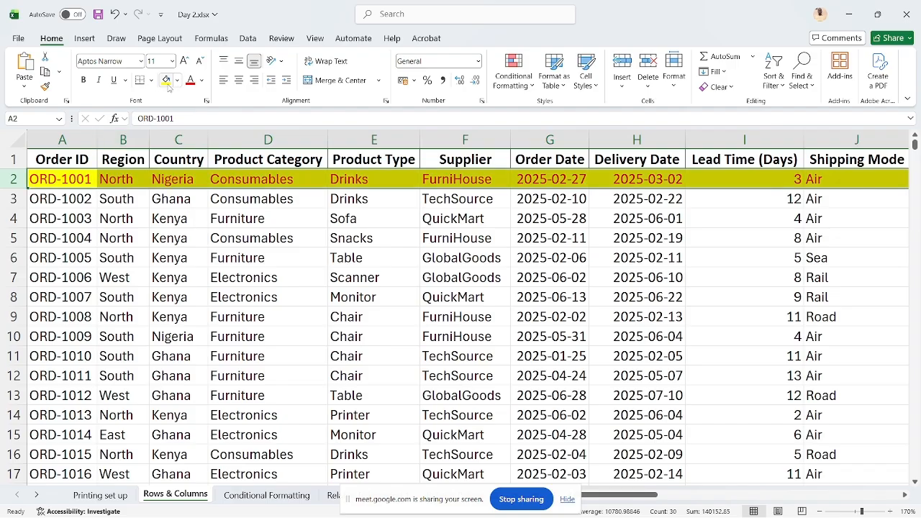
Examine how far the formatting of row 2 extends past the data columns, and return to cell A2
left_click(85, 179)
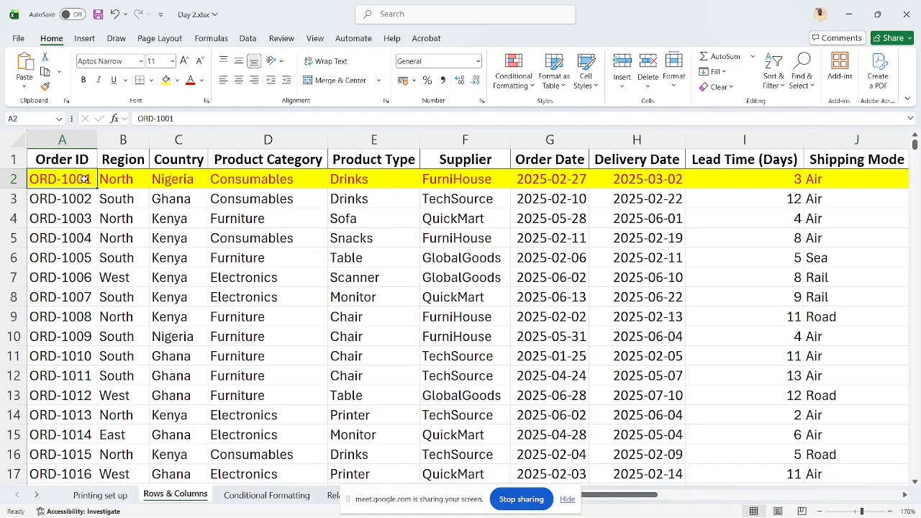
key("Right")
key("Right")
key("Right")
key("Right")
key("Right")
key("Right")
key("Right")
key("Right")
key("Right")
key("Right")
key("Right")
key("Right")
key("Right")
key("Right")
key("Right")
key("Right")
key("Right")
key("Right")
key("Right")
key("Right")
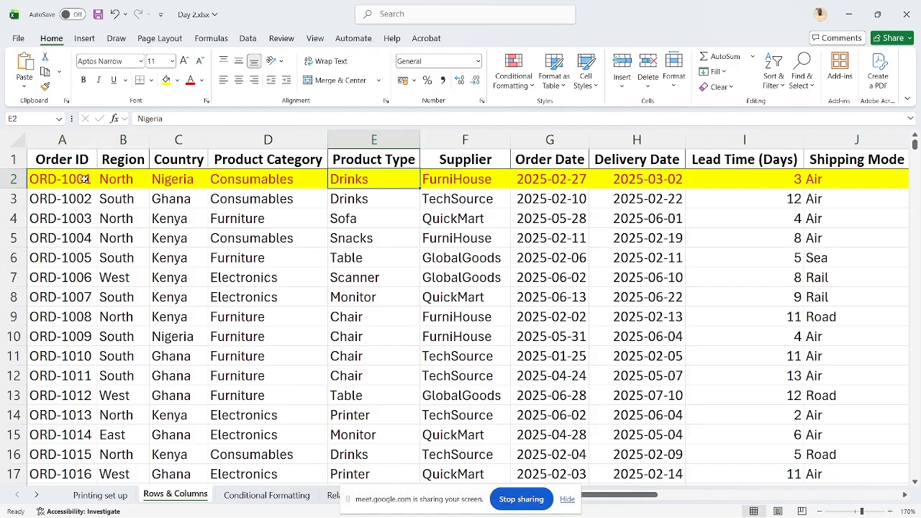
key("Right")
key("Right")
key("Right")
key("Right")
key("Right")
key("Right")
key("Right")
key("Right")
key("Right")
key("Right")
key("Right")
key("Right")
key("Right")
key("Right")
key("Right")
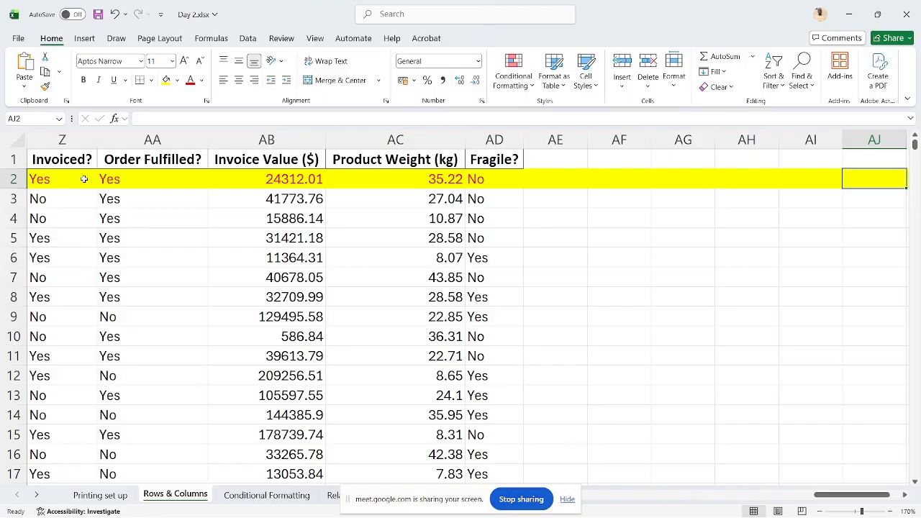
key("Right")
key("Right")
key("Right")
key("Right")
key("Right")
key("Right")
key("Right")
key("Right")
key("Right")
key("Right")
key("Right")
key("Right")
key("Right")
key("Right")
key("Right")
key("Right")
key("Right")
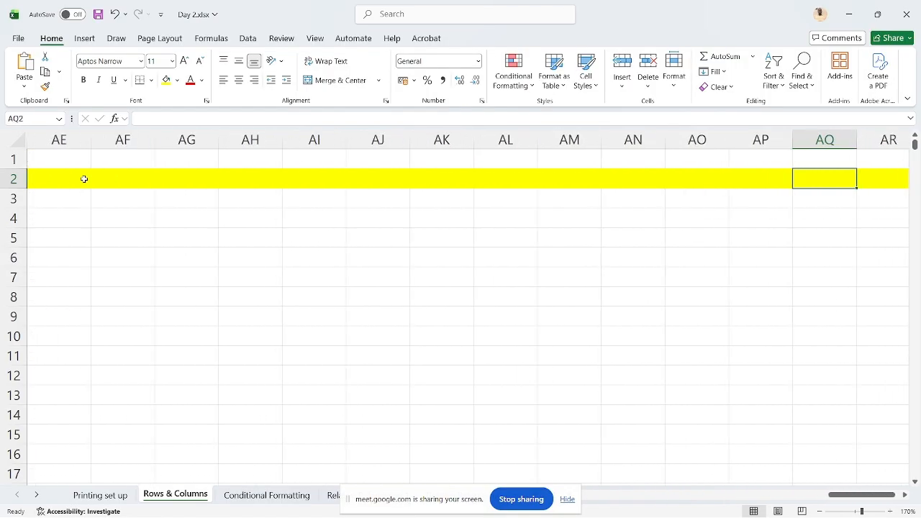
key("Right")
key("Right")
key("Right")
key("Right")
key("Right")
key("Right")
key("Right")
key("Right")
key("Right")
key("Right")
key("Right")
key("Right")
key("Right")
key("Right")
key("Right")
key("Right")
key("Right")
key("Right")
key("Right")
key("Right")
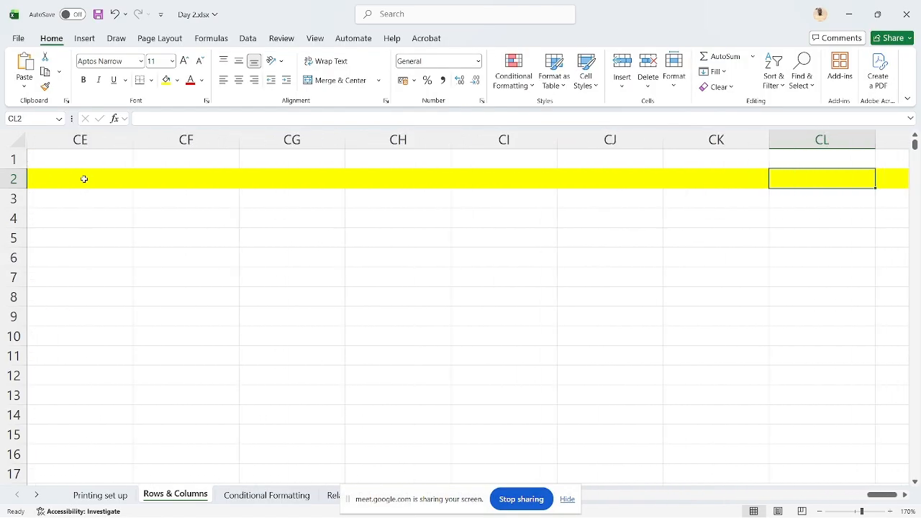
key("Right")
key("Right")
key("Right")
key("Right")
key("Right")
key("Right")
key("Right")
key("Right")
key("Right")
key("Right")
key("Right")
key("Right")
key("Right")
key("Right")
key("Right")
key("Right")
key("Right")
key("Right")
key("Right")
key("Right")
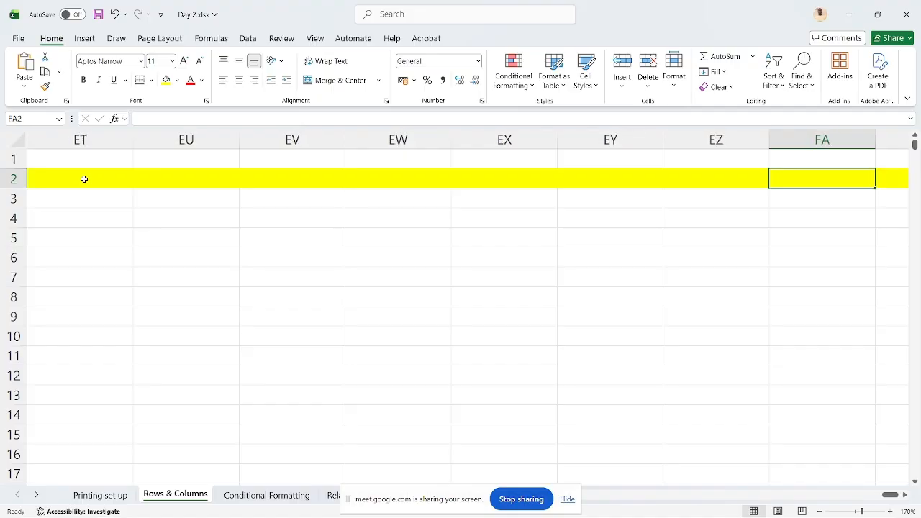
key("Right")
key("Right")
key("Right")
key("Right")
key("Right")
key("Right")
key("Right")
key("Right")
key("Right")
key("Right")
key("Right")
key("Right")
key("Right")
key("Right")
key("Right")
key("Right")
key("Right")
key("Right")
key("Right")
key("Right")
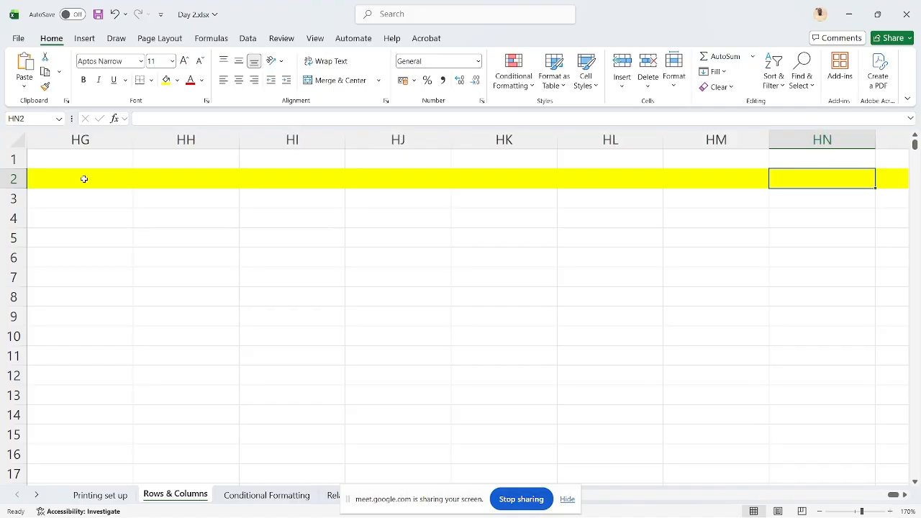
key("Home")
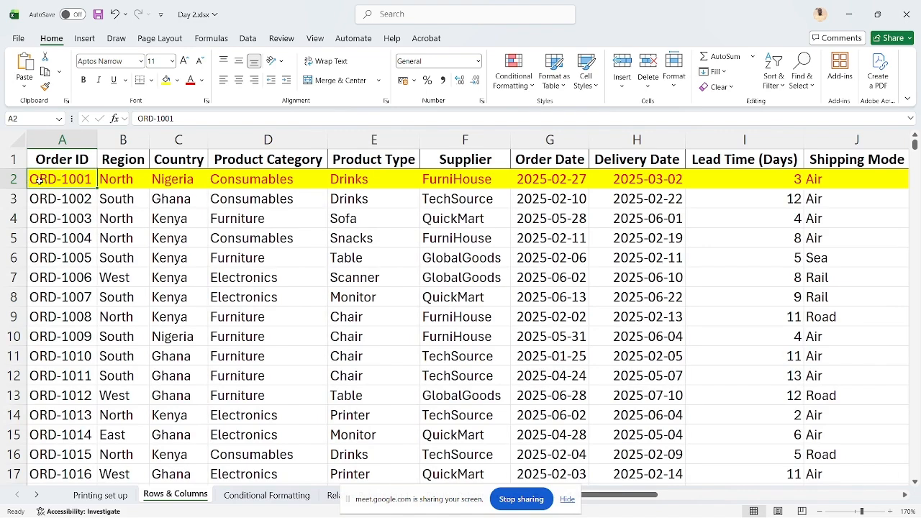
Undo the yellow fill and the red font colour on row 2, and select cell A2
left_click(12, 179)
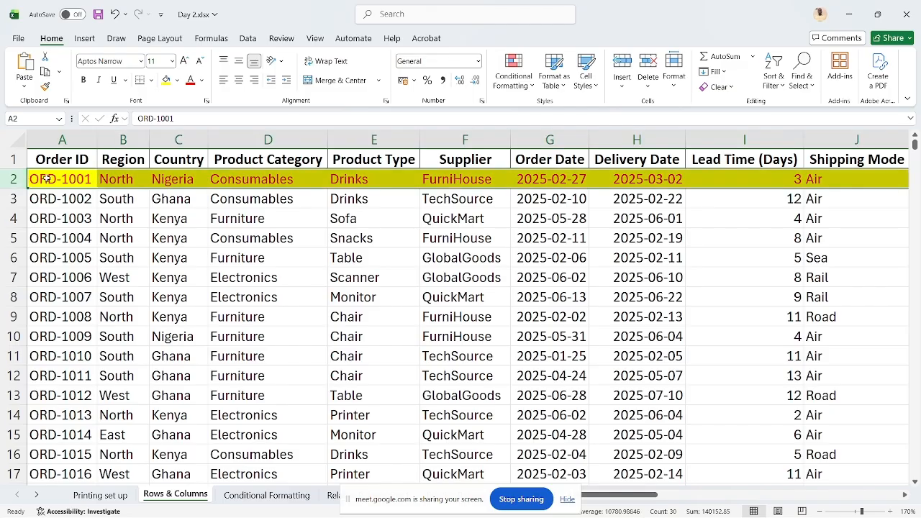
left_click(47, 180)
key("ctrl+z")
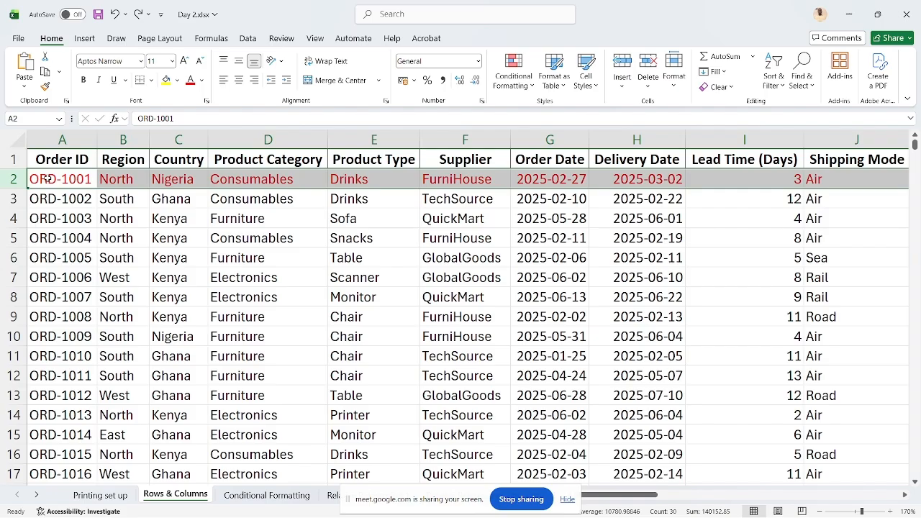
left_click(46, 179)
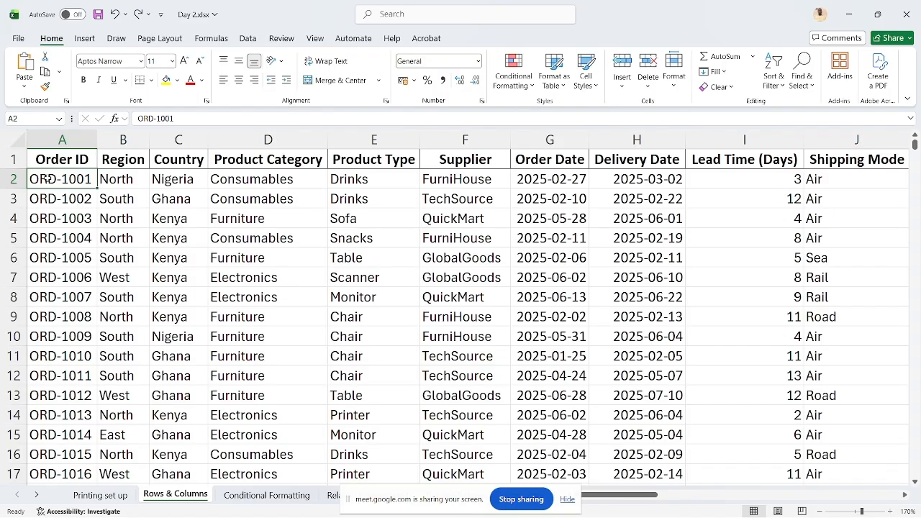
Select only the populated cells of row 2, from A2 to the Fragile? column, and examine how far the selection extends
key("ctrl+shift+Right")
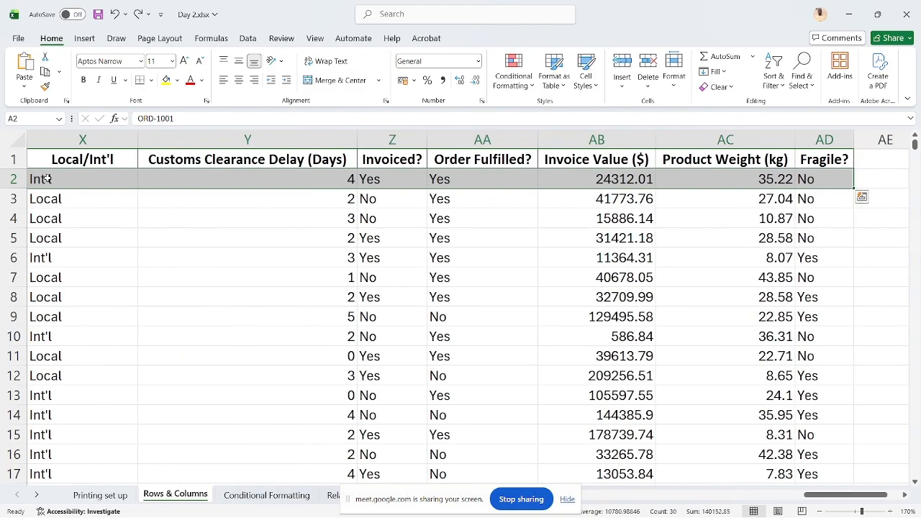
scroll(655, 305, "right", 5)
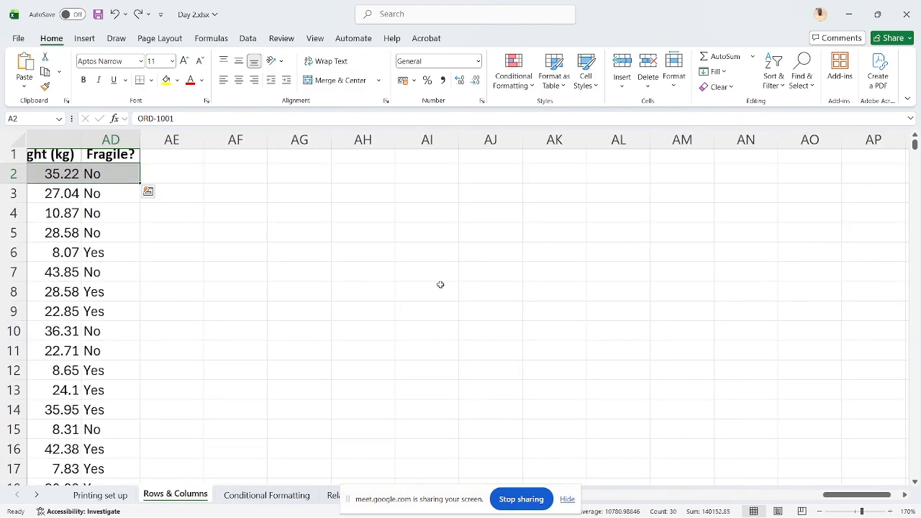
key("ctrl+Left")
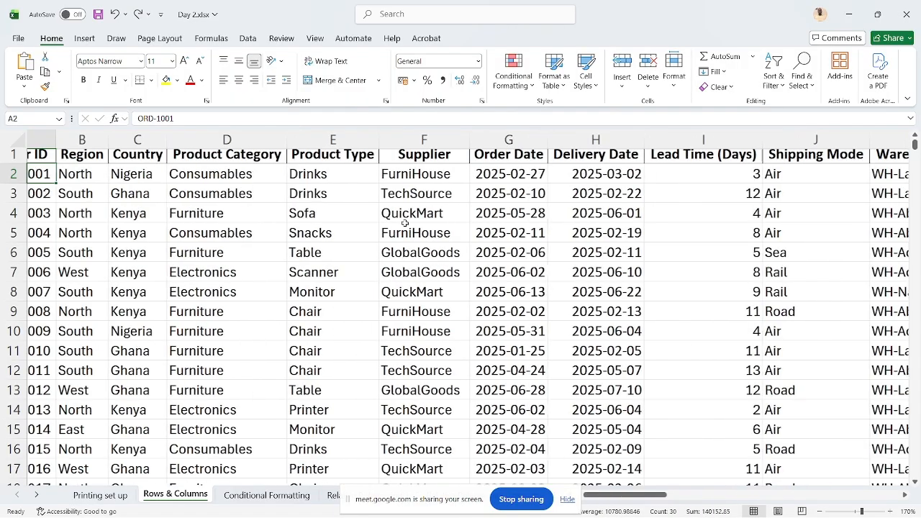
key("Up")
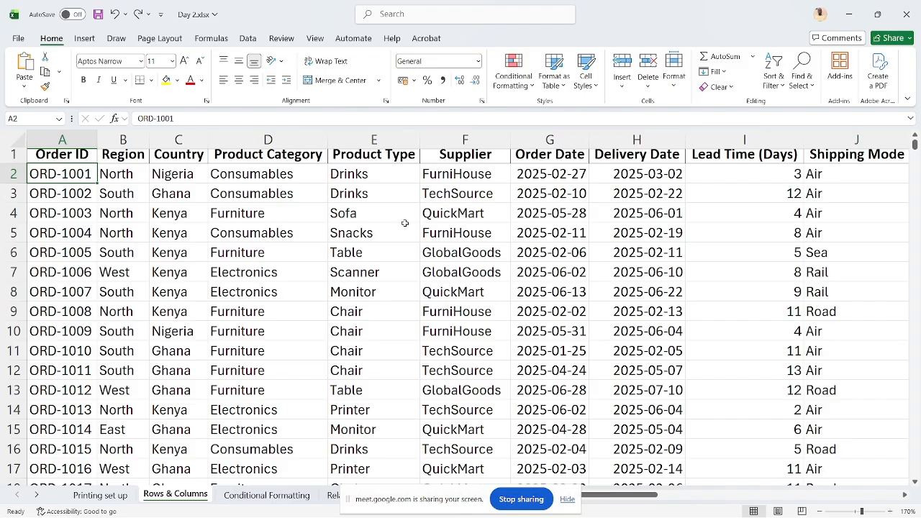
key("ctrl+shift+Right")
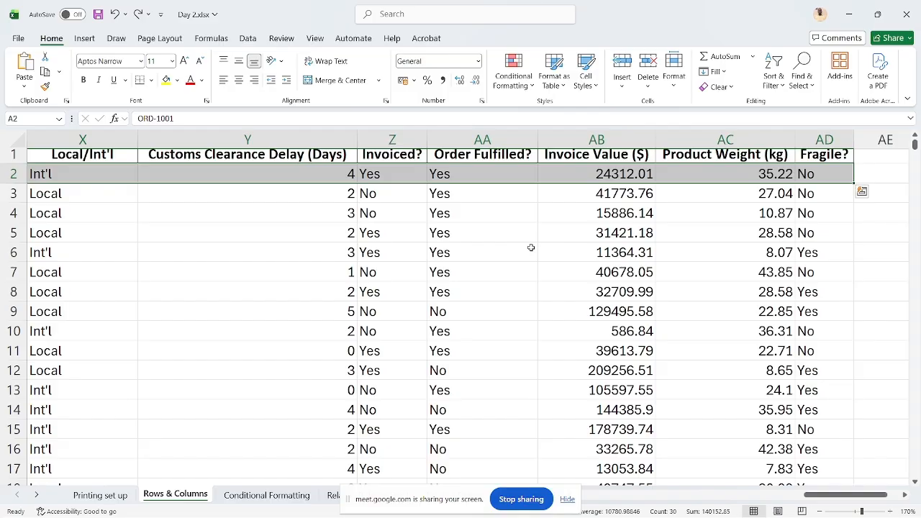
scroll(276, 304, "left", 2)
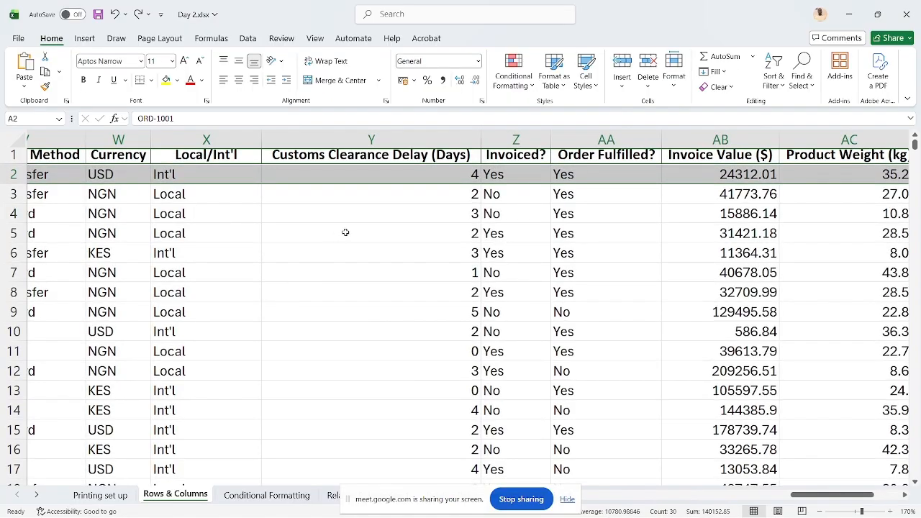
Clear the Customs Clearance Delay (Days) value in row 2 and return to cell A2
left_click(374, 179)
key("Delete")
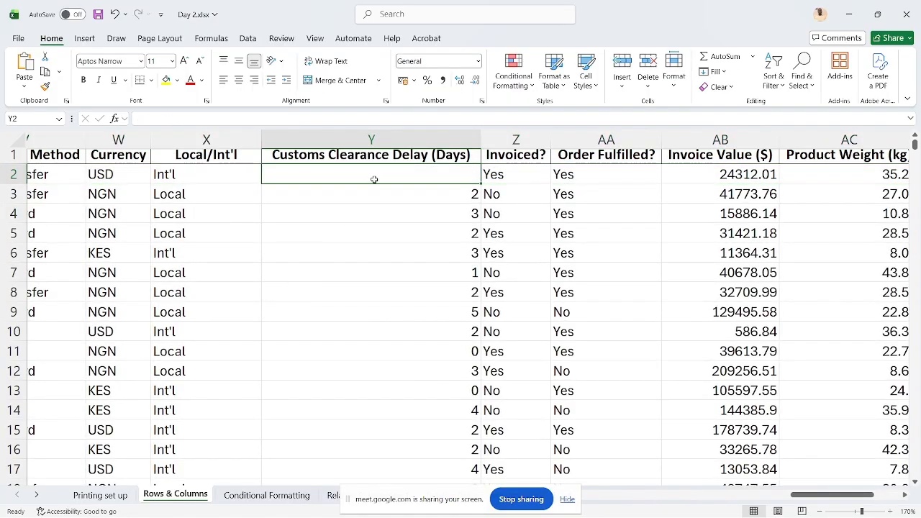
key("Home")
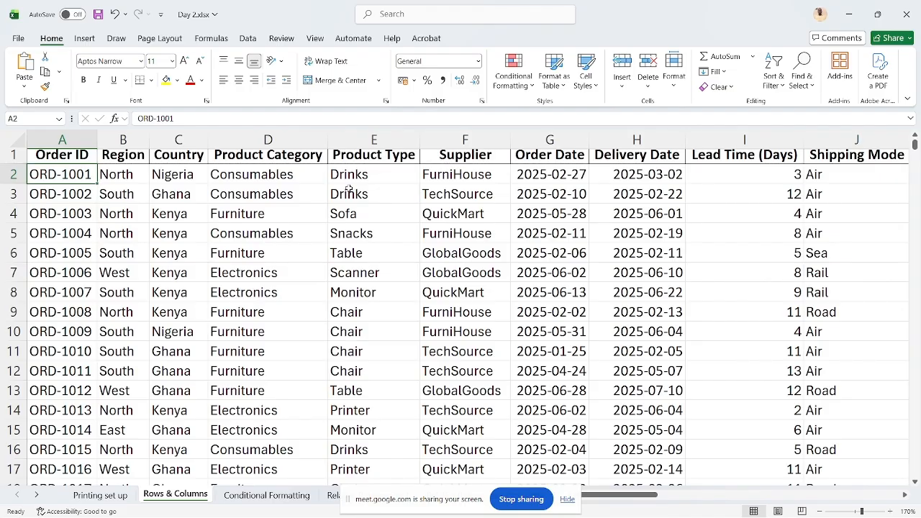
Select row 2 from A2 across the blank cell to the Fragile? column, then undo the cleared value and return to A2
key("ctrl+shift+Right")
scroll(531, 195, "right", 2)
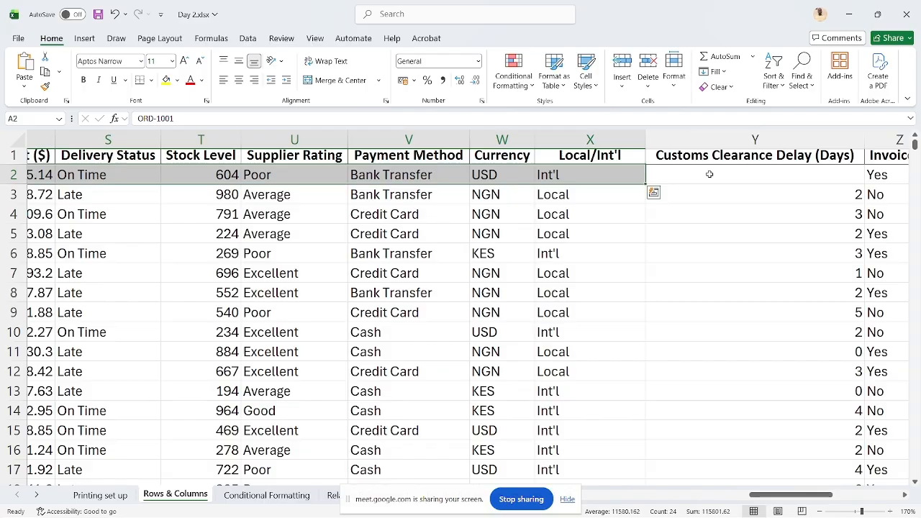
key("ctrl+shift+Right")
key("ctrl+shift+Right")
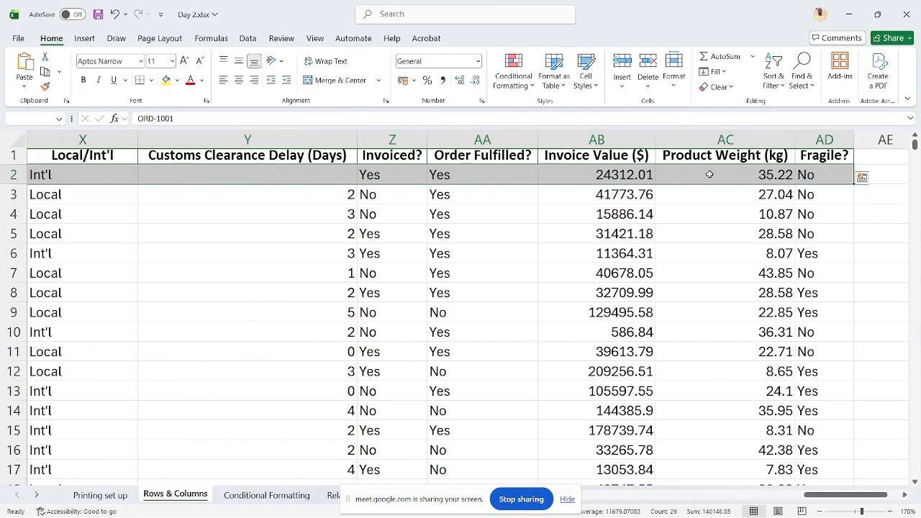
key("ctrl+z")
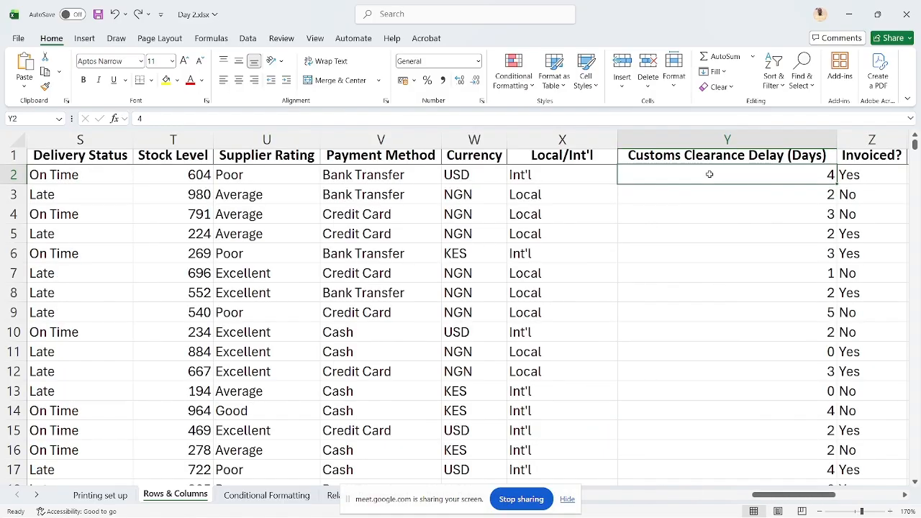
key("Home")
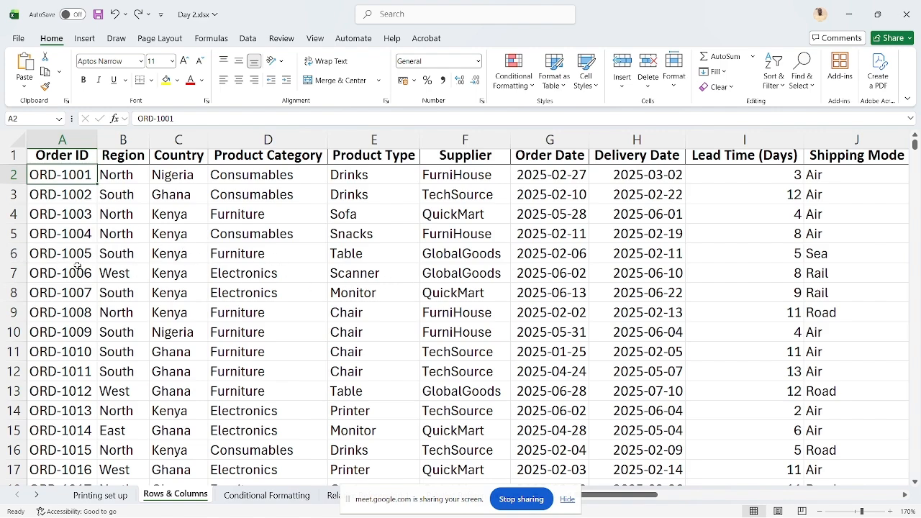
Cut the entire row 6 and add a new worksheet, hiding the screen-sharing notice that covers the sheet controls
left_click(12, 253)
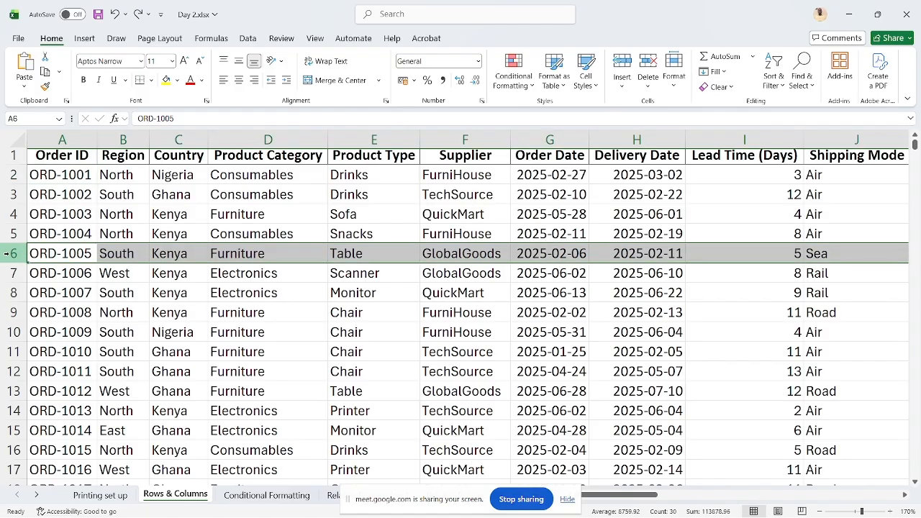
right_click(12, 253)
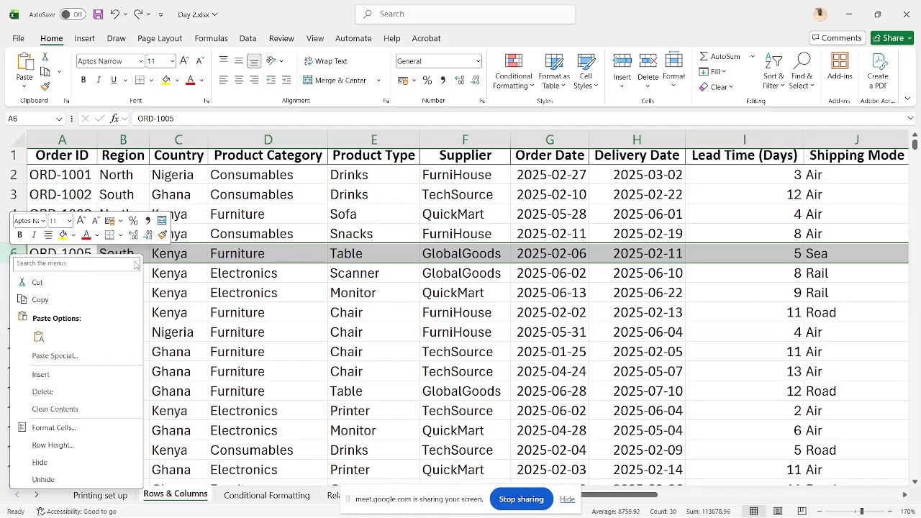
left_click(103, 289)
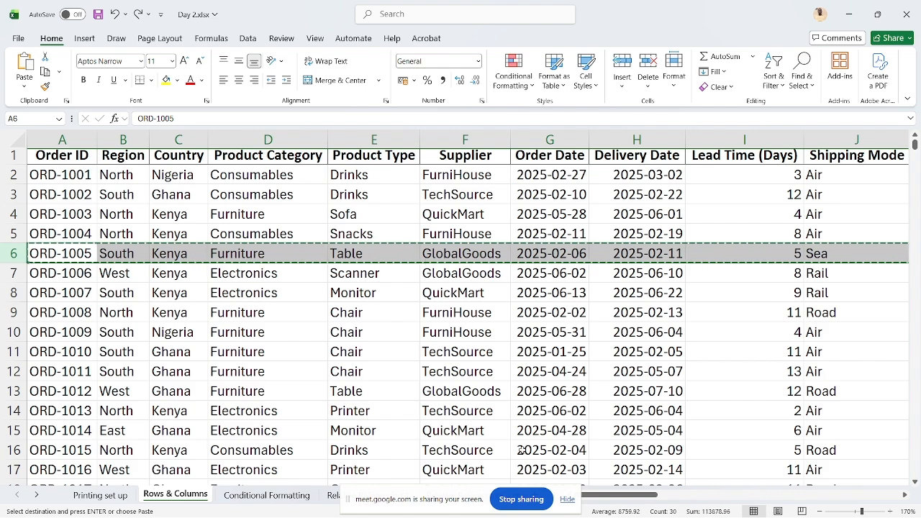
left_click(568, 499)
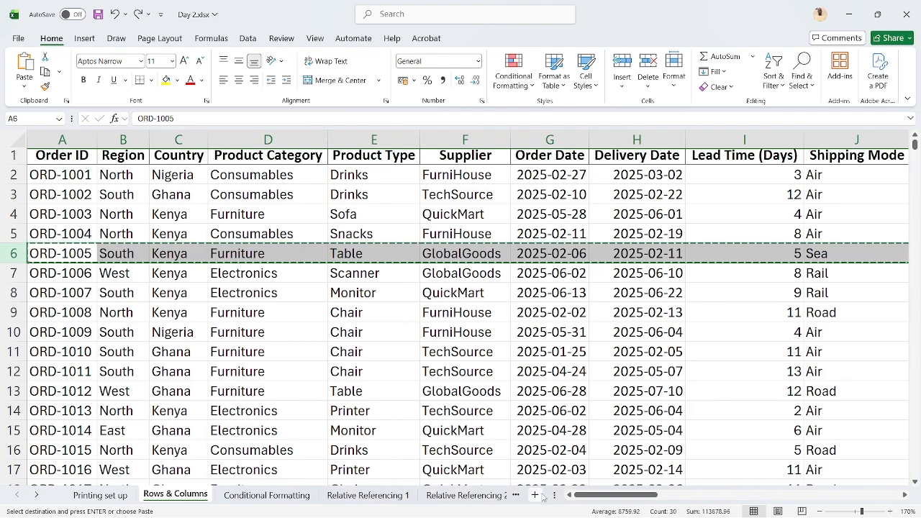
left_click(535, 494)
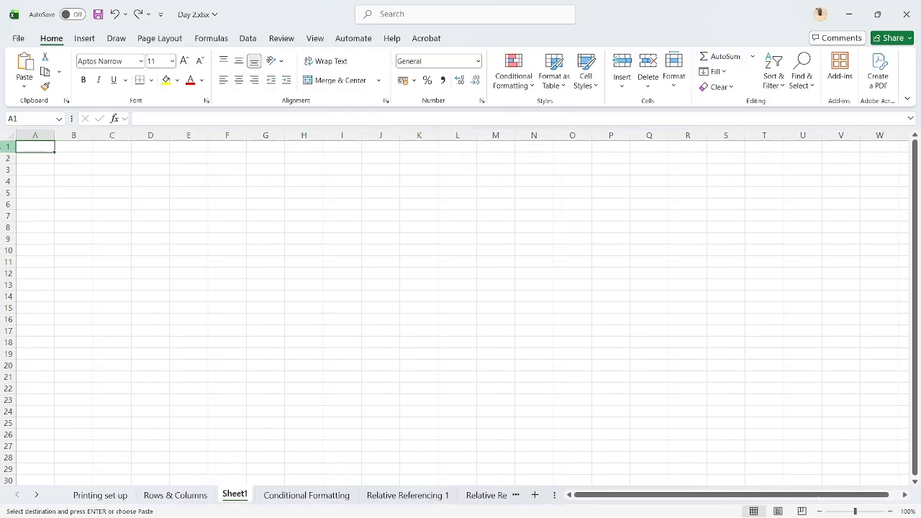
Paste the cut row into row 1 of Sheet1 and check the source row on the Rows & Columns sheet
left_click(8, 146)
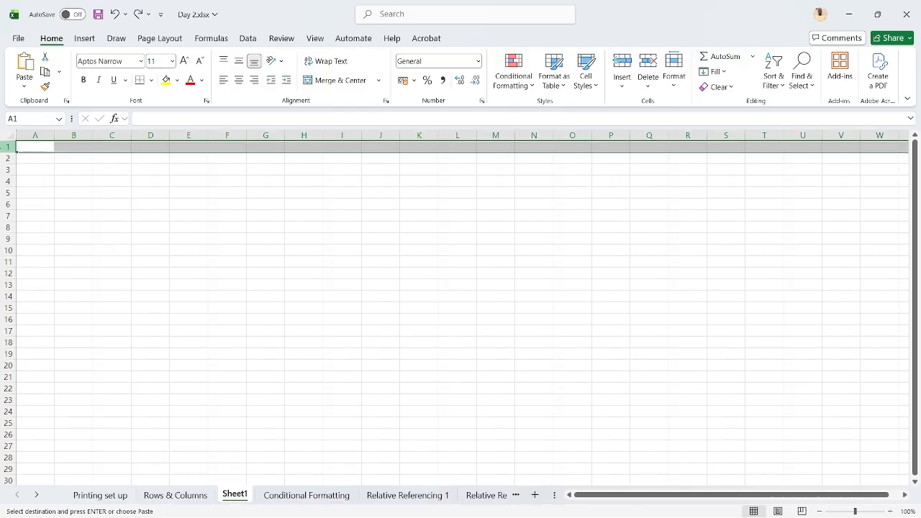
right_click(8, 146)
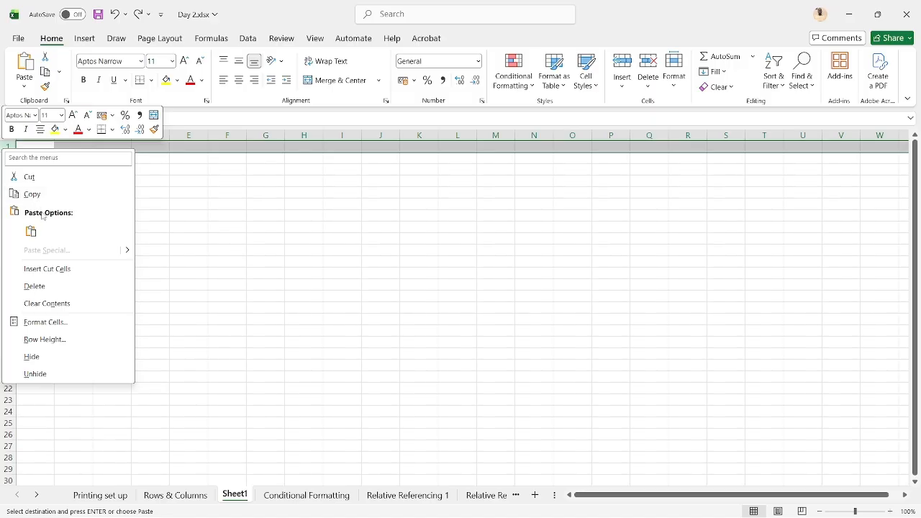
left_click(31, 231)
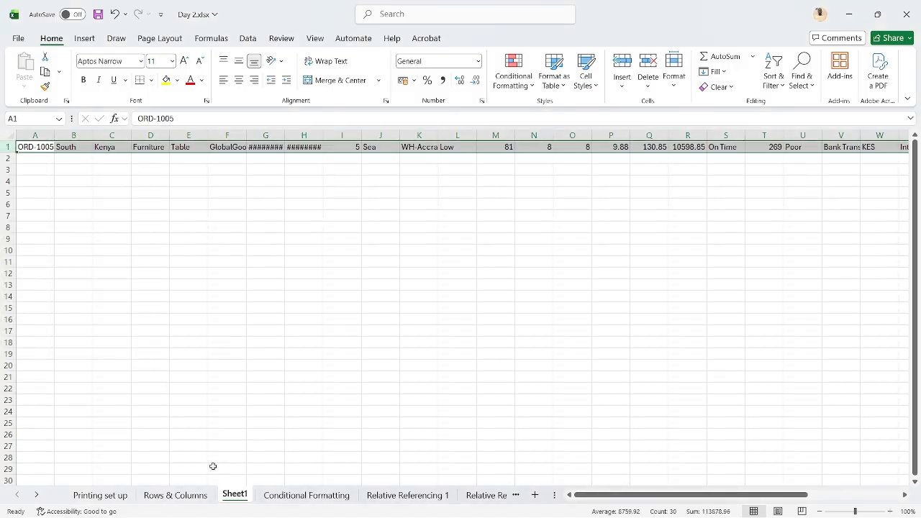
left_click(194, 494)
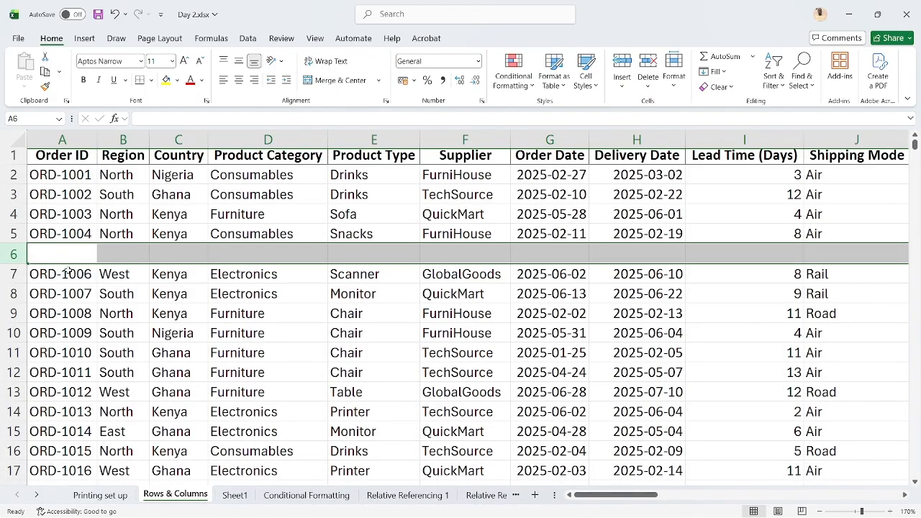
Undo the paste of the cut row, return to the Rows & Columns sheet and cancel the pending cut
left_click(59, 259)
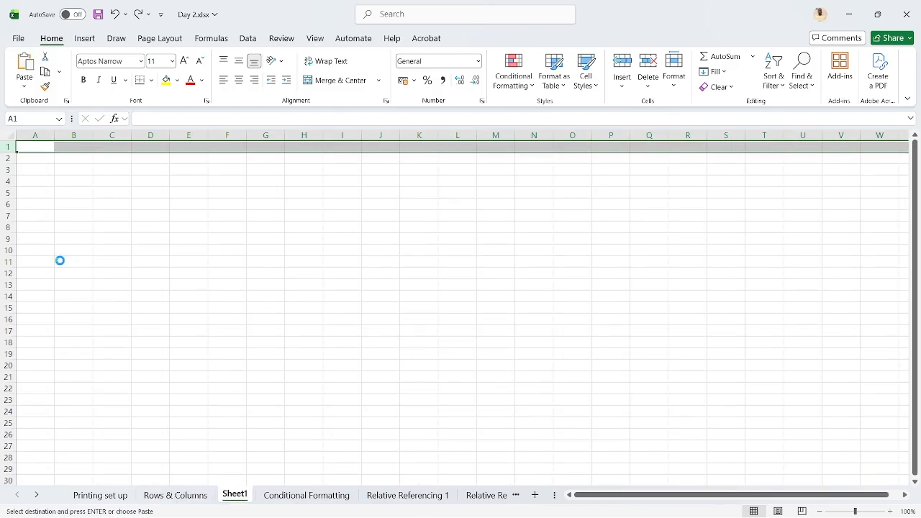
key("ctrl+Page_Up")
key("Escape")
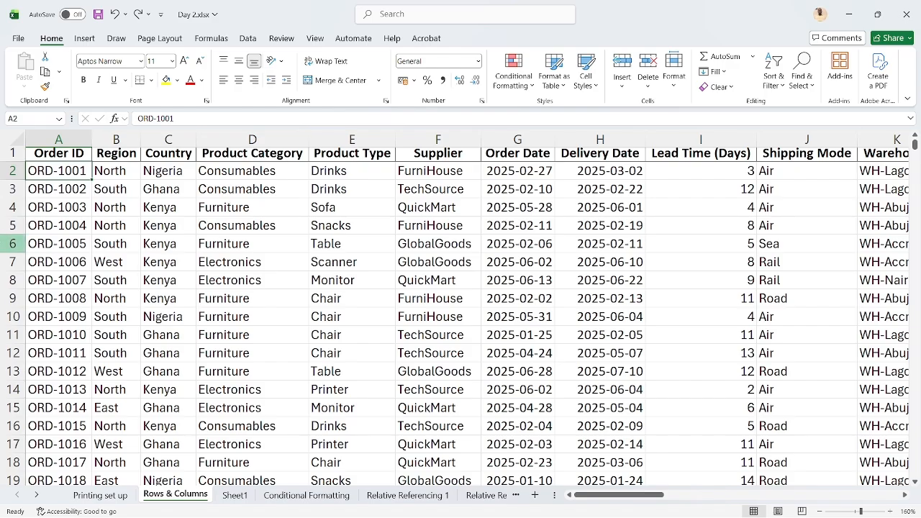
Copy the entire row 6 to row 1 of Sheet1, then return to Rows & Columns and end copy mode
left_click(10, 244)
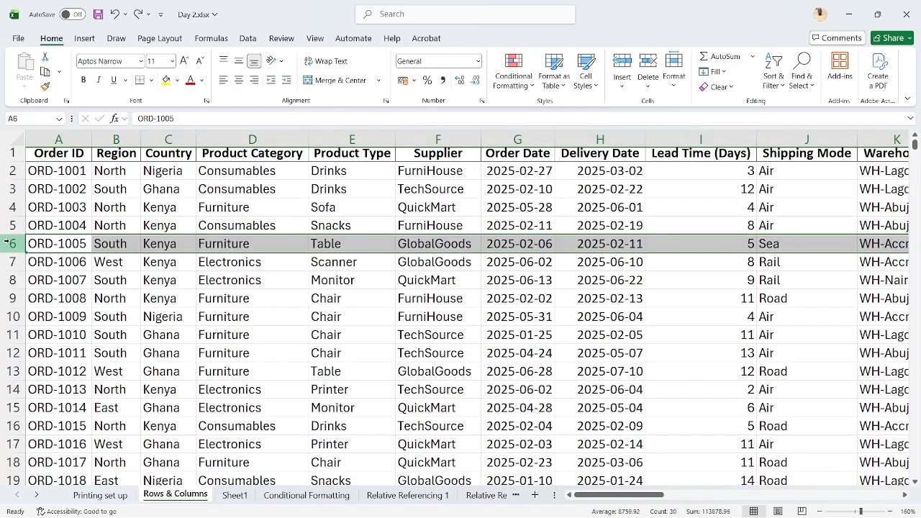
right_click(9, 244)
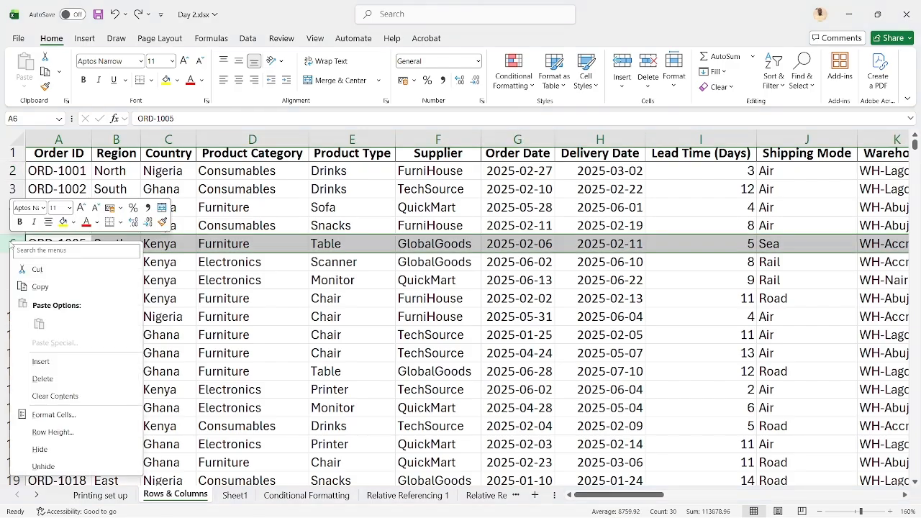
left_click(41, 288)
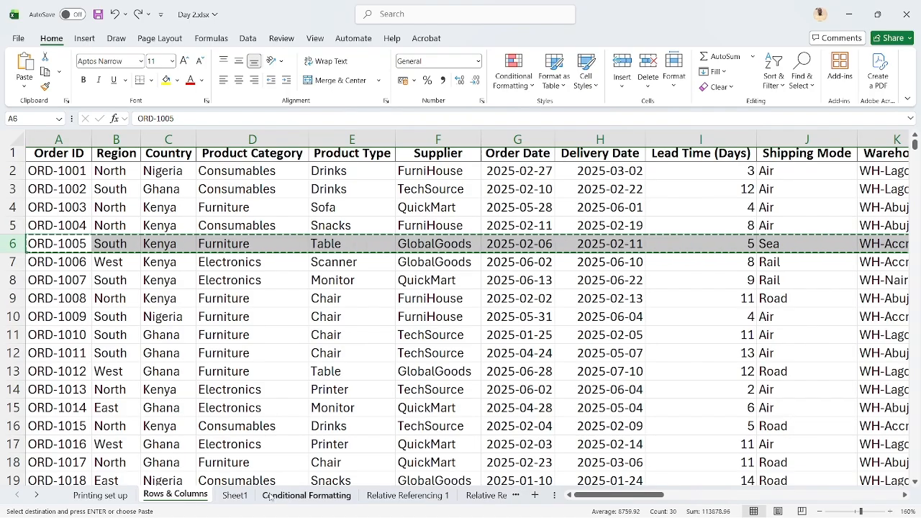
left_click(234, 495)
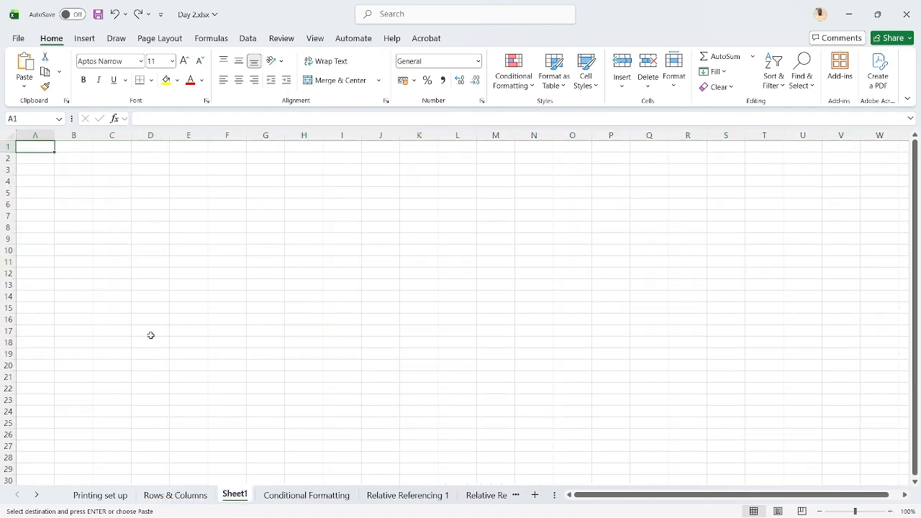
key("ctrl+v")
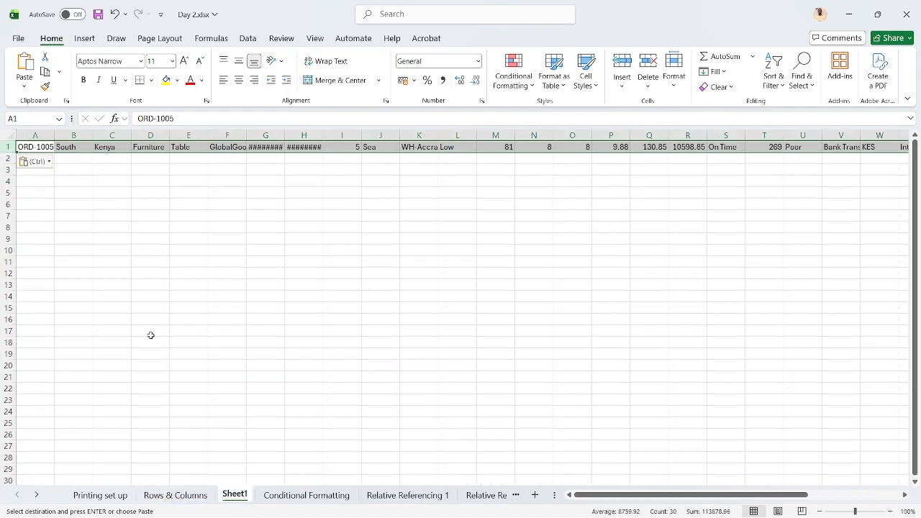
left_click(188, 494)
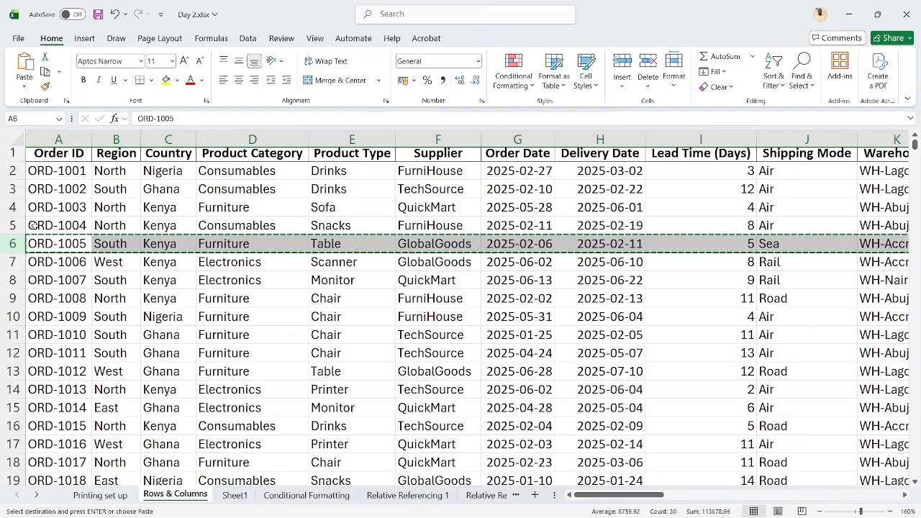
key("Escape")
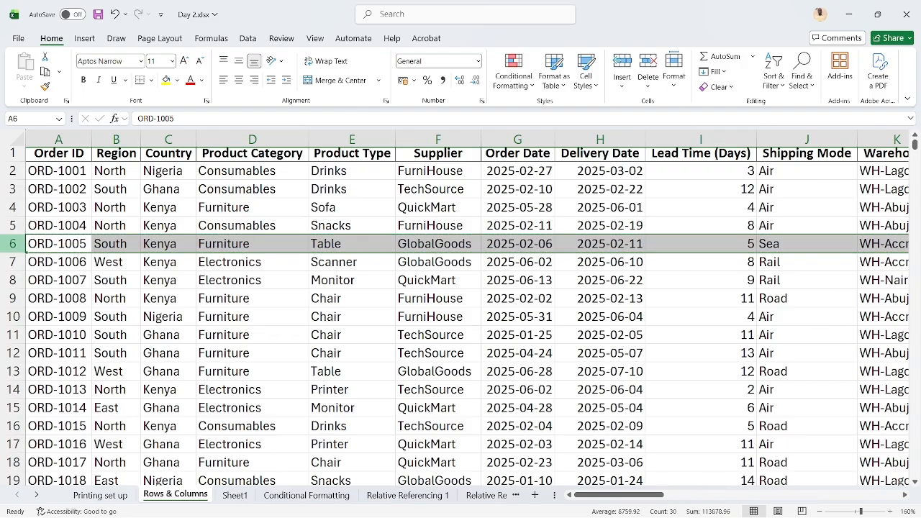
right_click(10, 244)
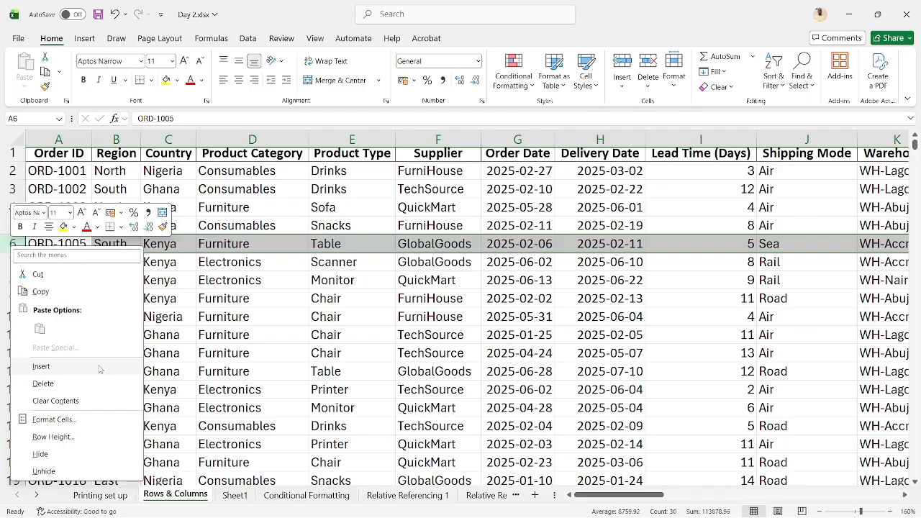
left_click(179, 321)
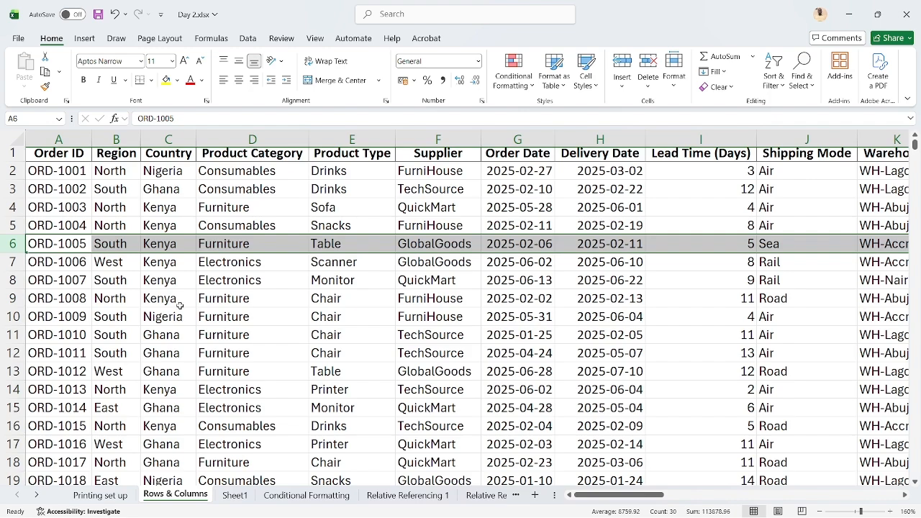
Insert a blank row above row 6 and remove it again, performing the insertion and removal twice
right_click(5, 243)
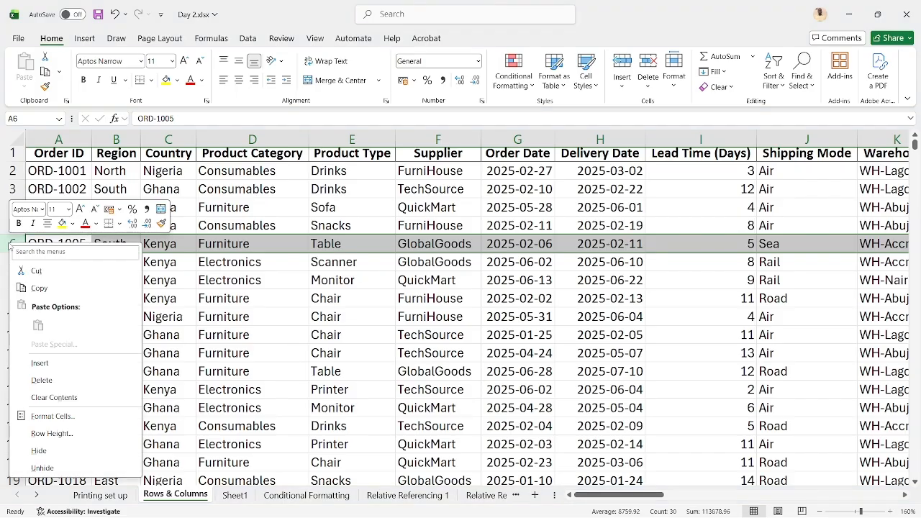
left_click(52, 363)
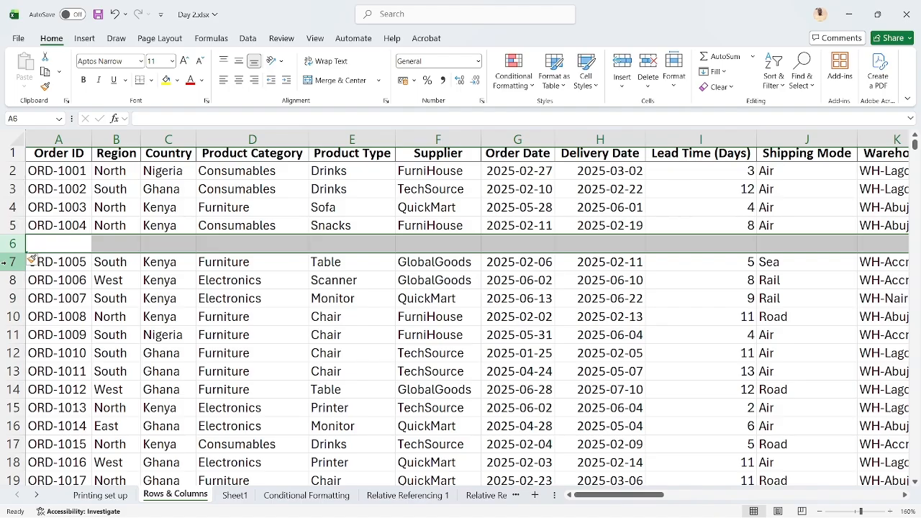
key("ctrl+minus")
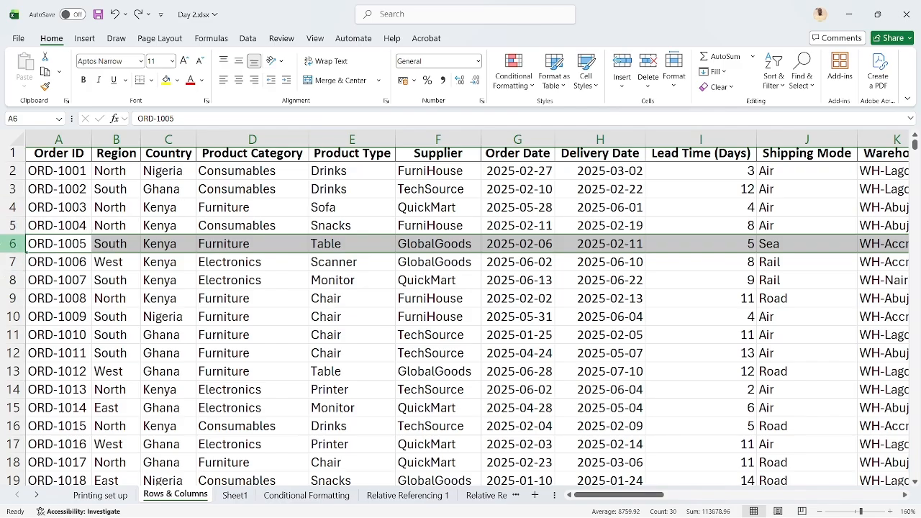
right_click(4, 248)
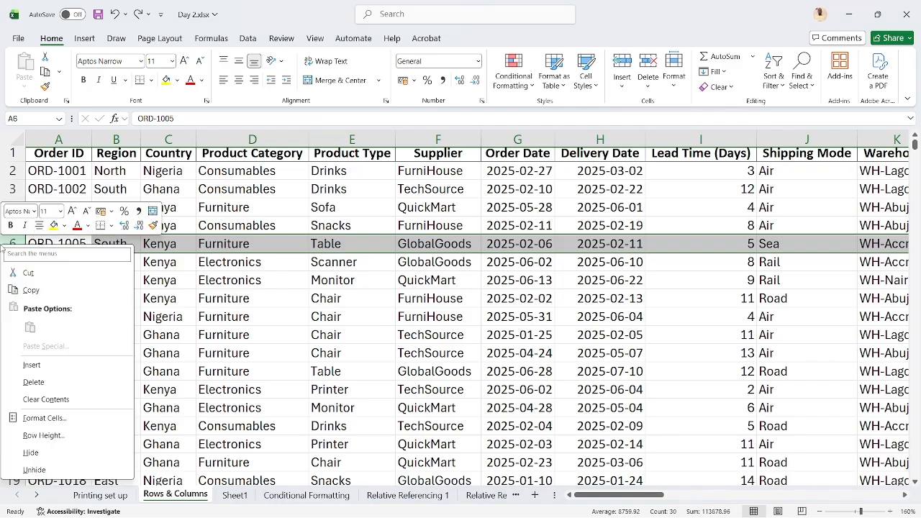
left_click(41, 365)
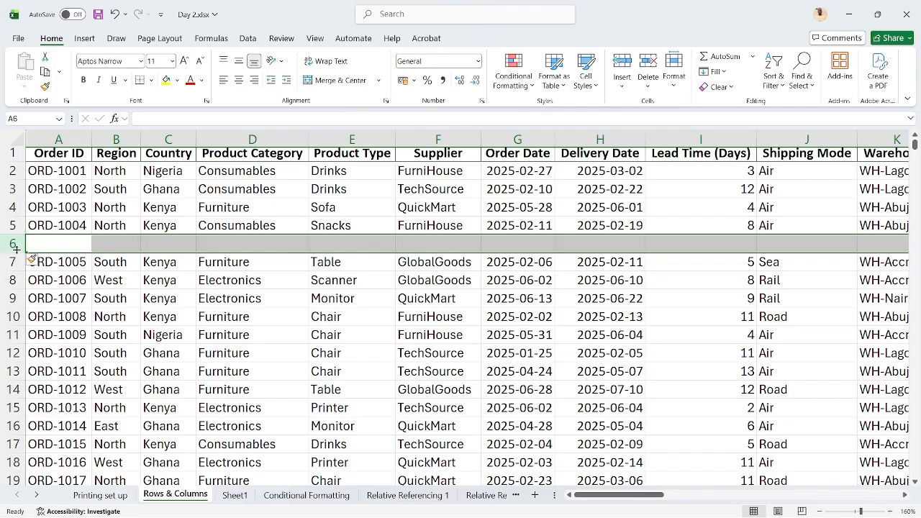
key("ctrl+minus")
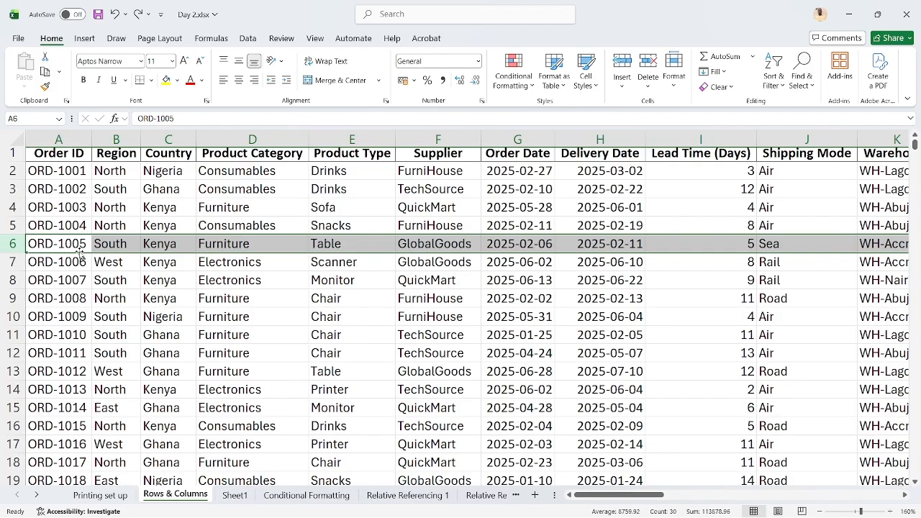
Delete the entire row 6 from the Rows & Columns sheet and undo the deletion
right_click(14, 244)
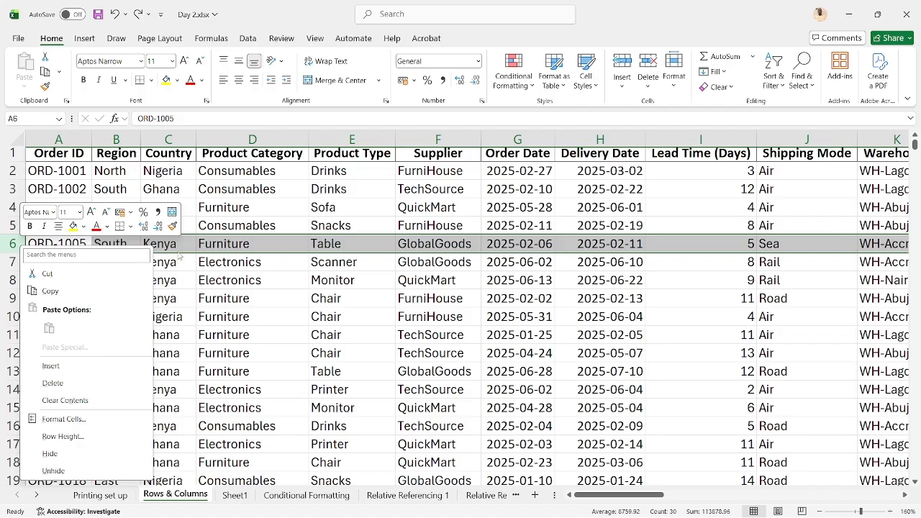
left_click(60, 383)
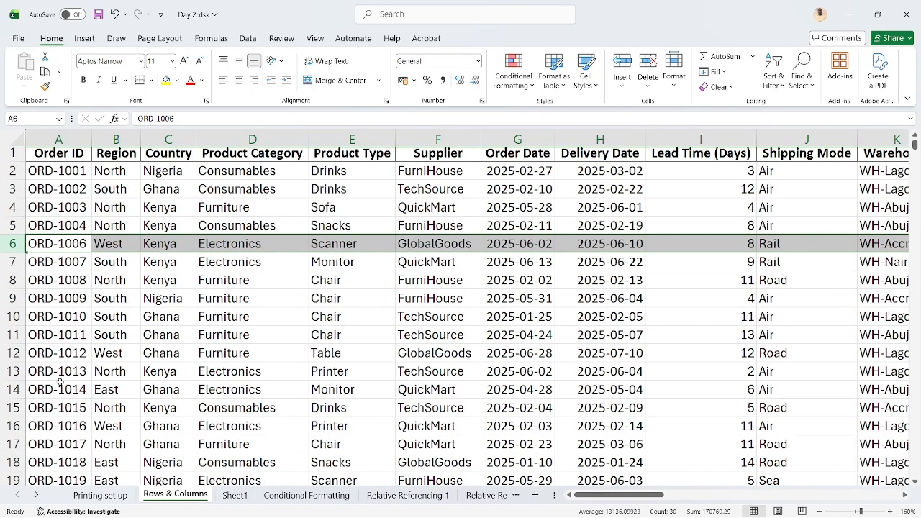
key("ctrl+z")
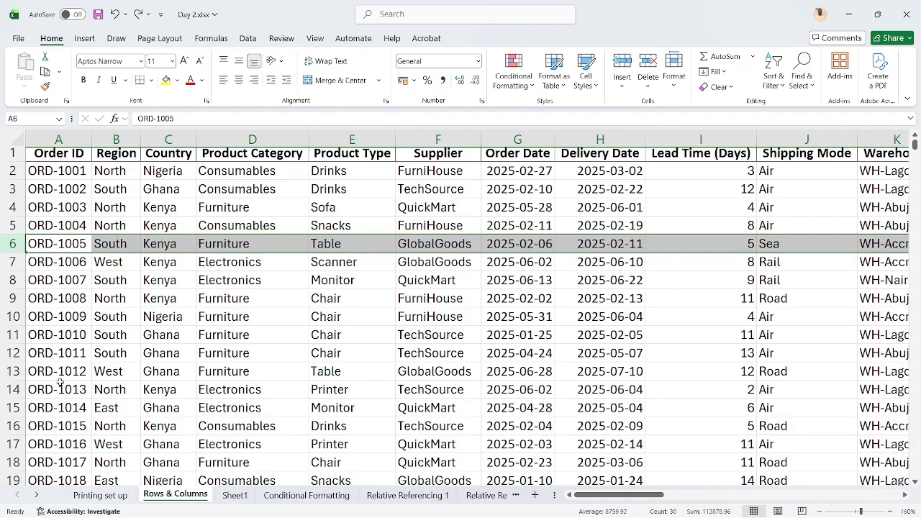
Clear the contents of row 6 while keeping the row itself, and undo the clearing
right_click(11, 245)
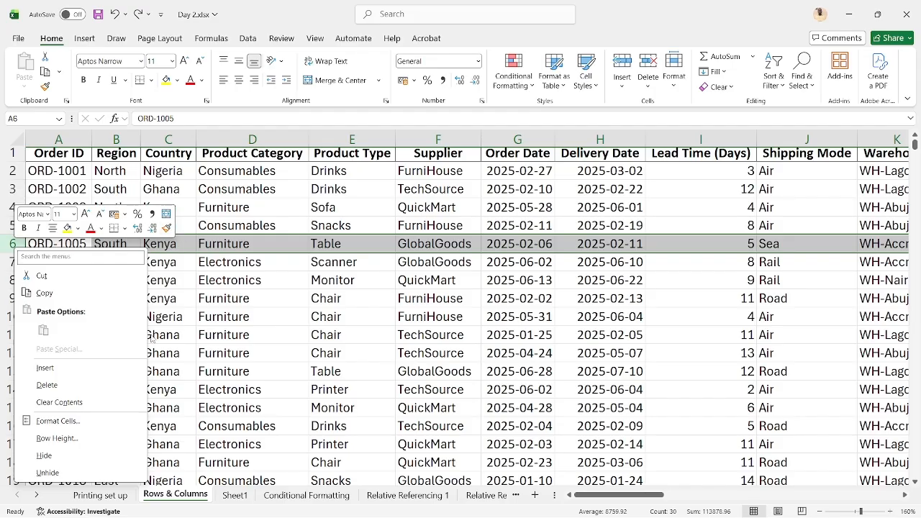
left_click(59, 402)
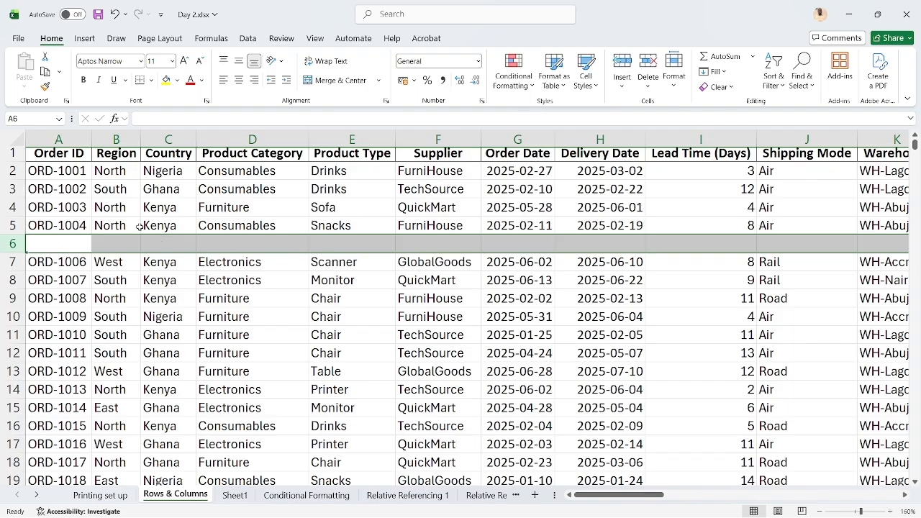
key("ctrl+z")
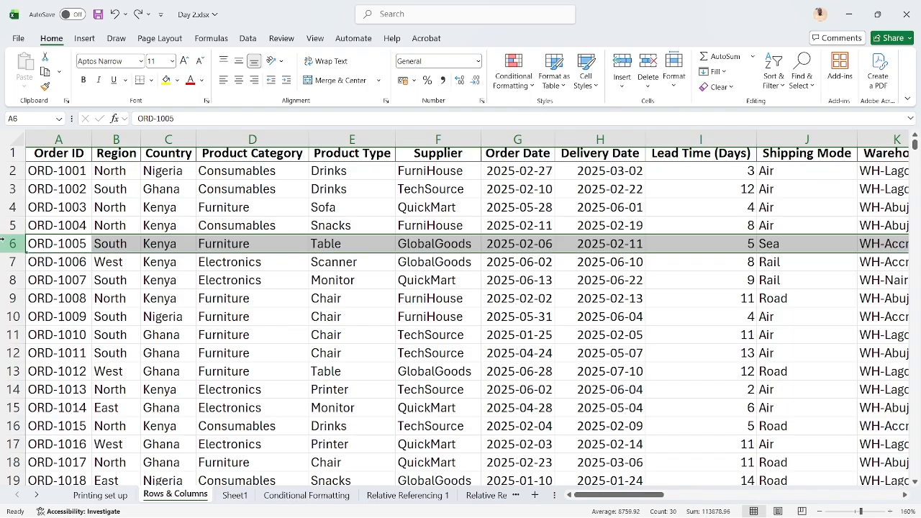
Open the cell formatting for row 6, view the alignment options, and choose the Abadi font in Bold at size 14
right_click(9, 244)
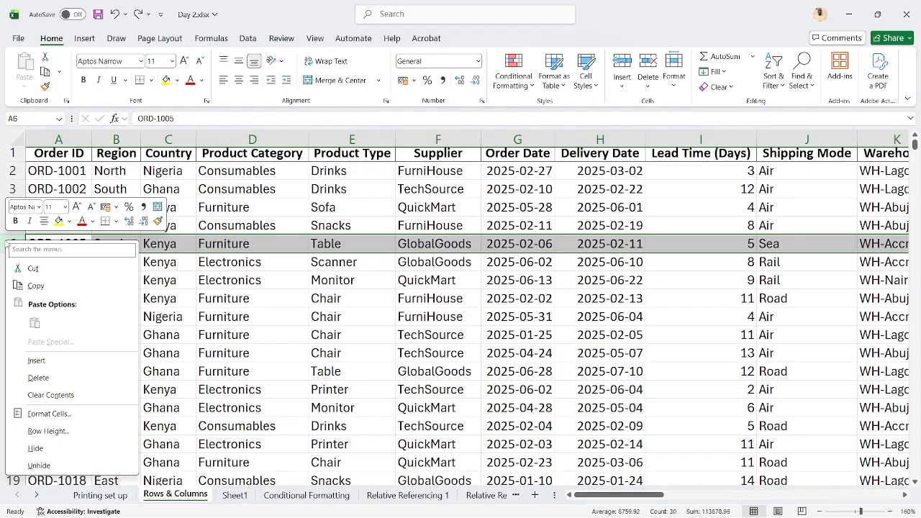
left_click(75, 413)
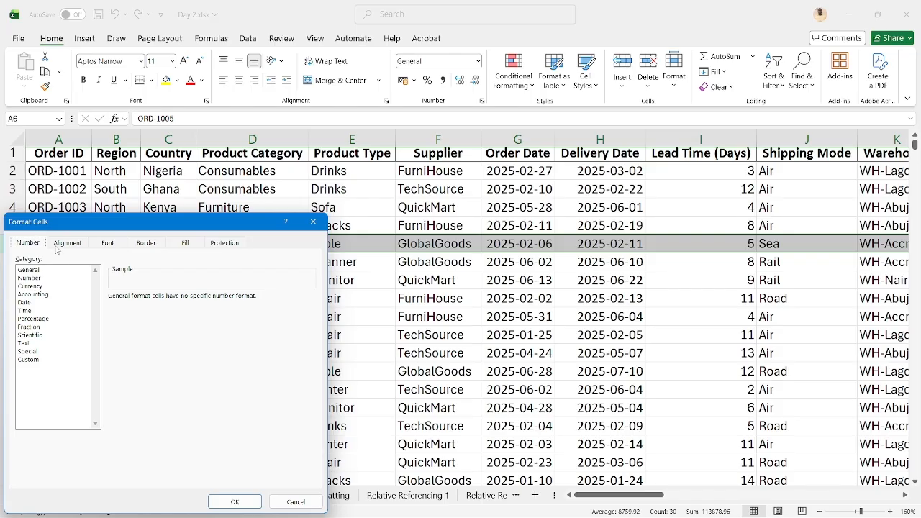
left_click(58, 245)
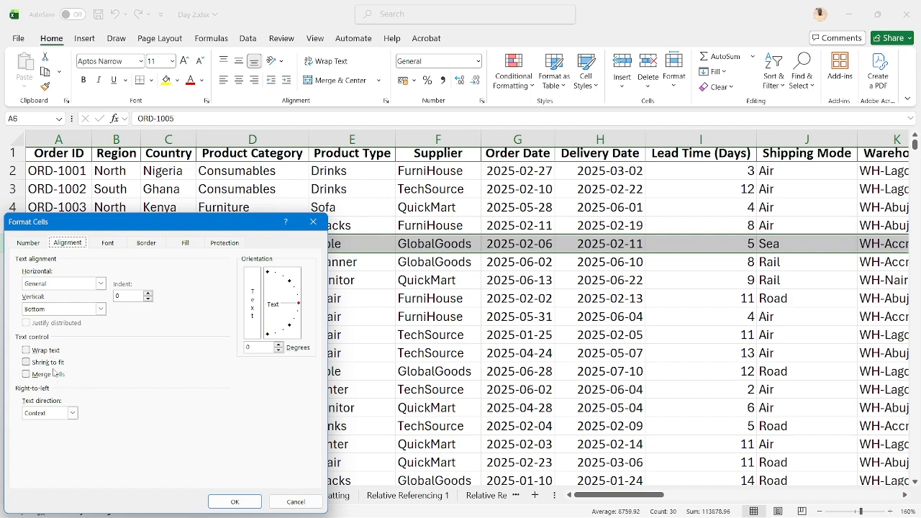
left_click(114, 244)
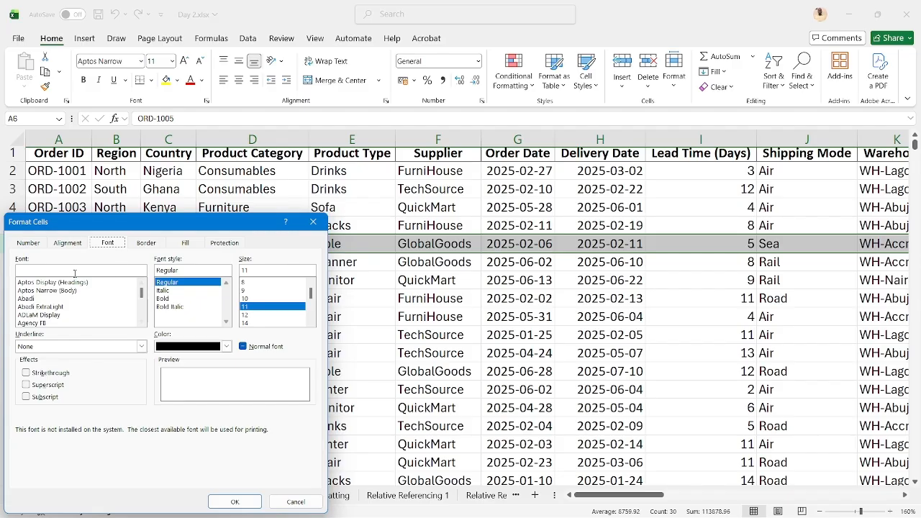
left_click(30, 299)
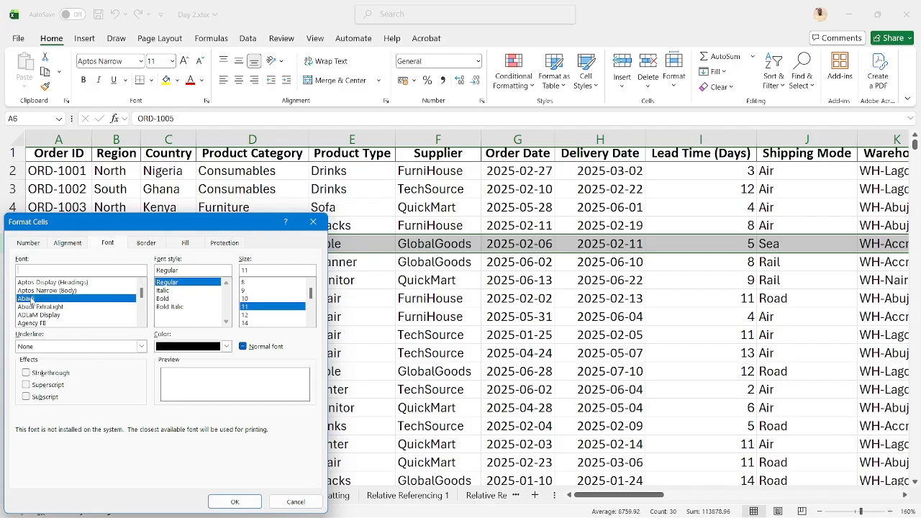
left_click(166, 299)
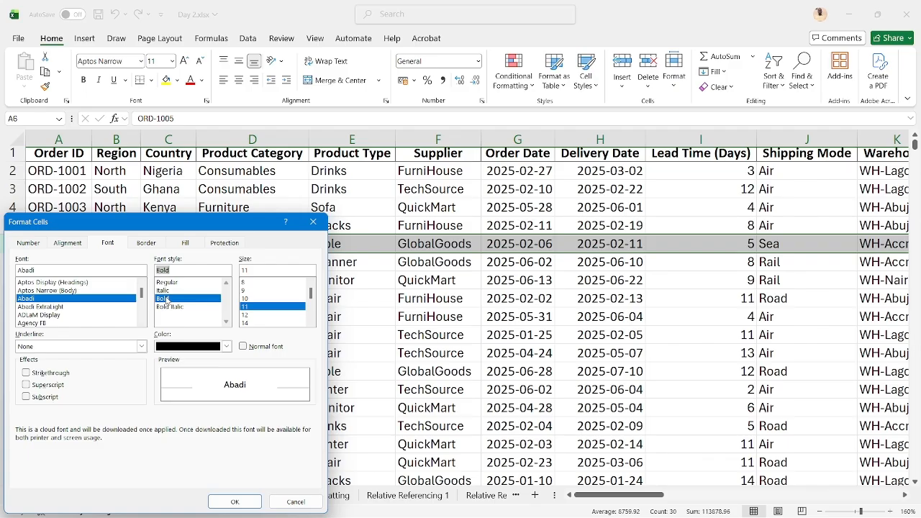
left_click(250, 324)
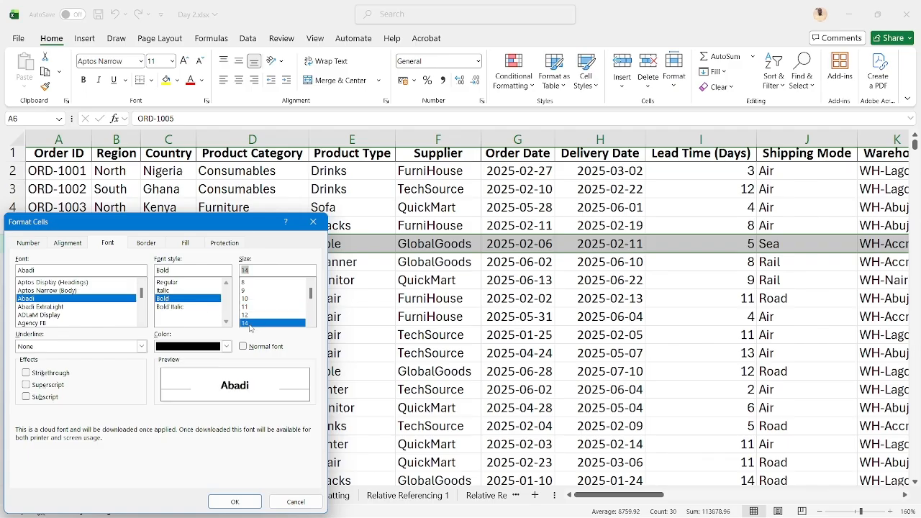
Choose a light green font color, a Single underline and Strikethrough for row 6, and apply the formatting
left_click(227, 346)
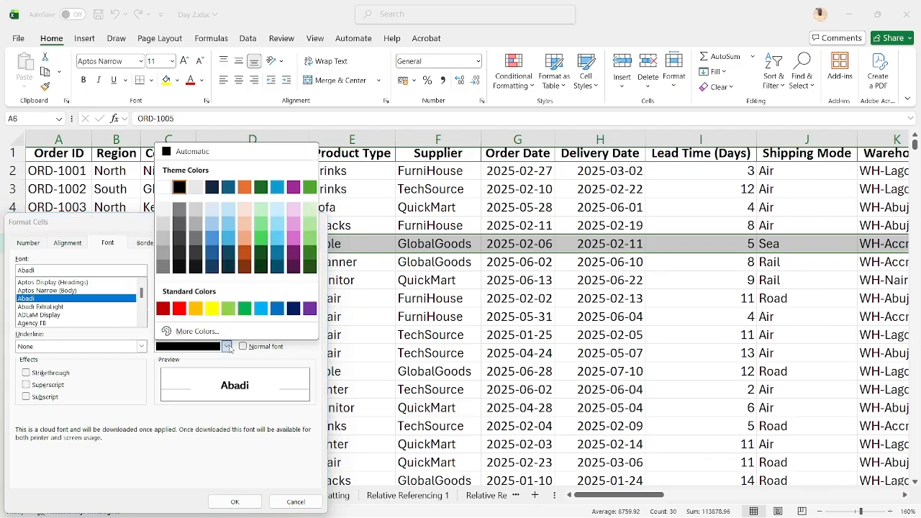
left_click(309, 240)
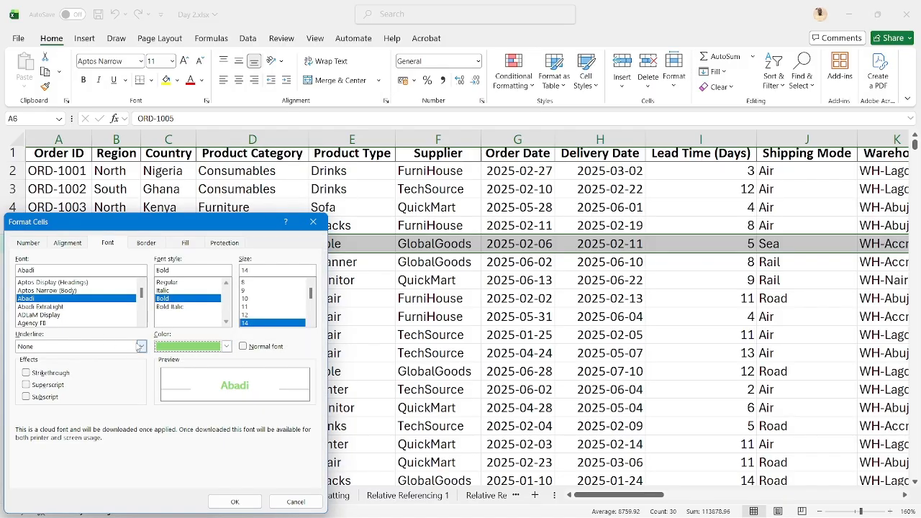
left_click(140, 346)
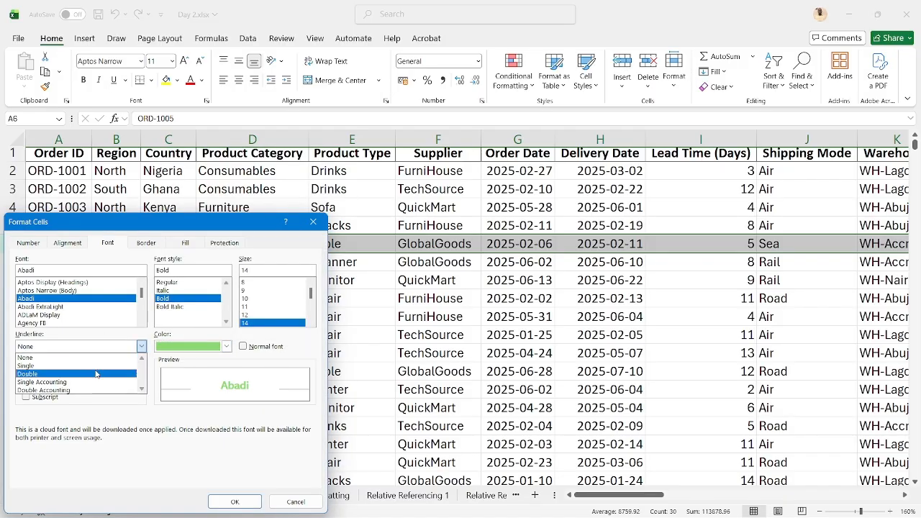
left_click(64, 367)
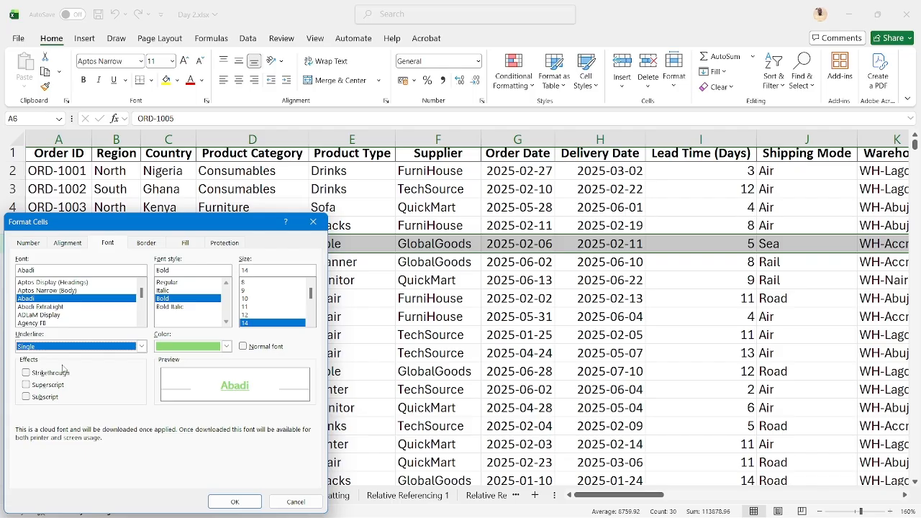
left_click(59, 375)
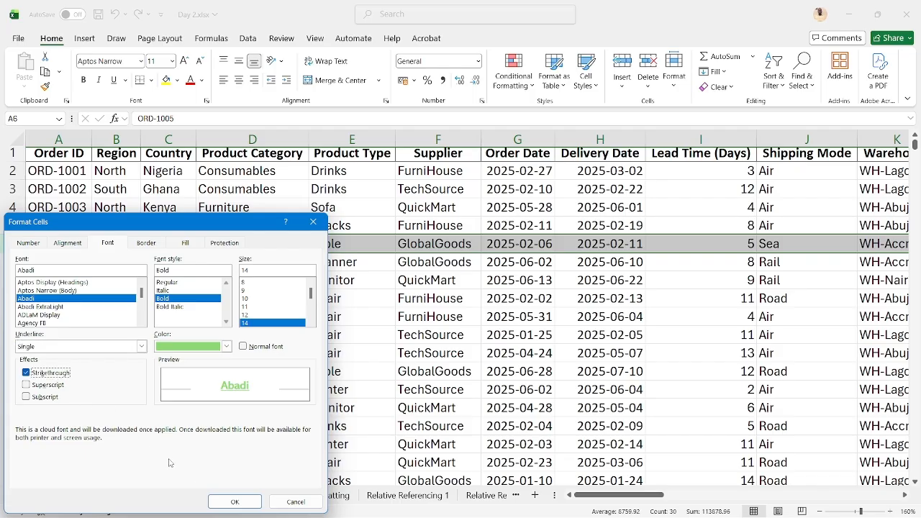
left_click(222, 502)
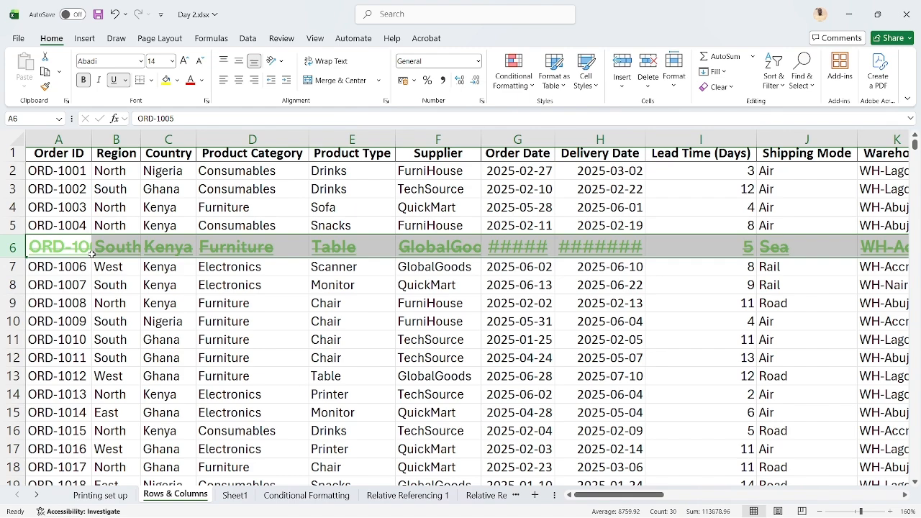
Dismiss the row options and undo the font formatting applied to row 6
right_click(6, 242)
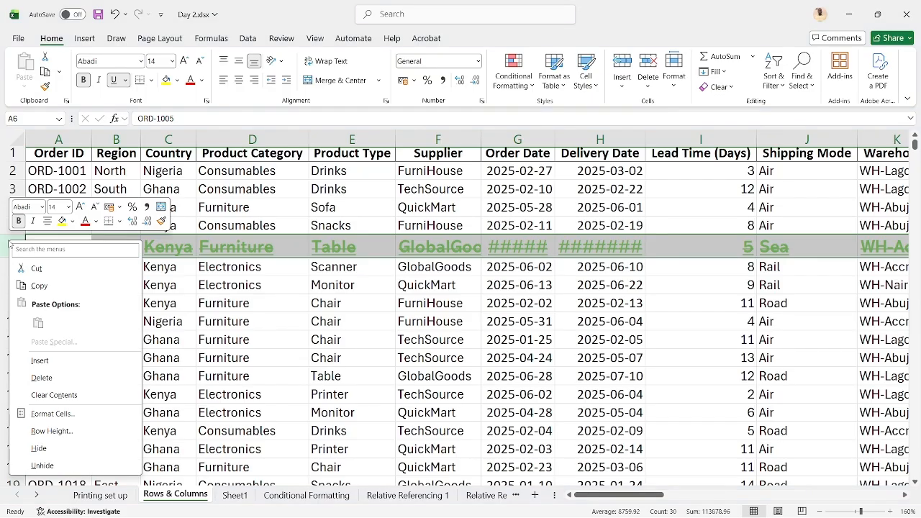
left_click(197, 321)
key("ctrl+z")
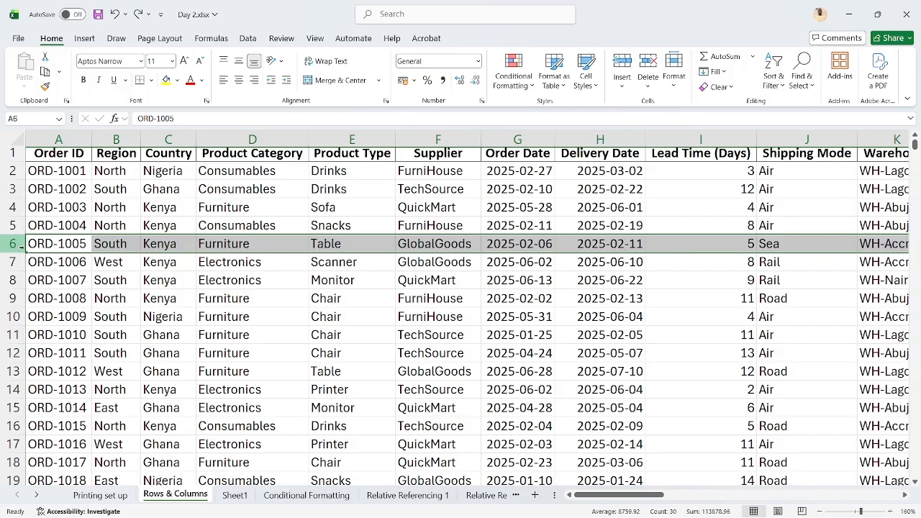
Make row 6 taller by entering a larger exact row height
right_click(12, 245)
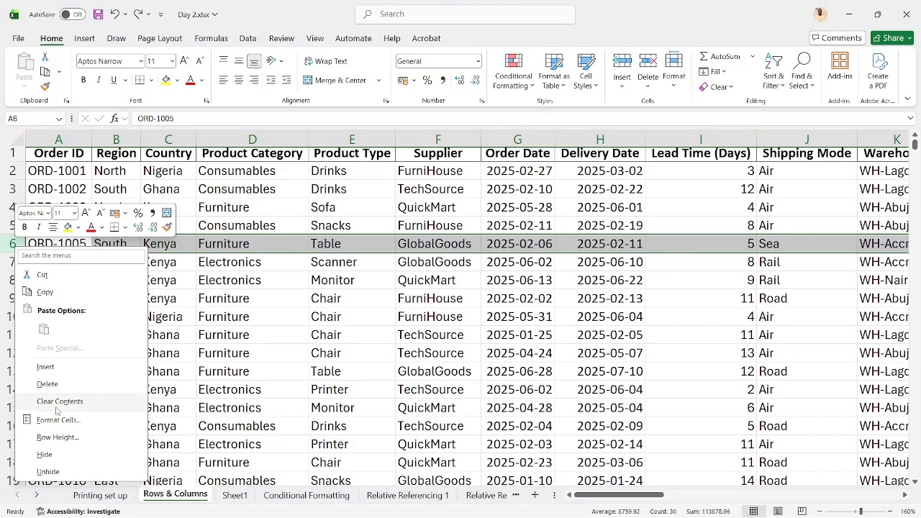
key("Escape")
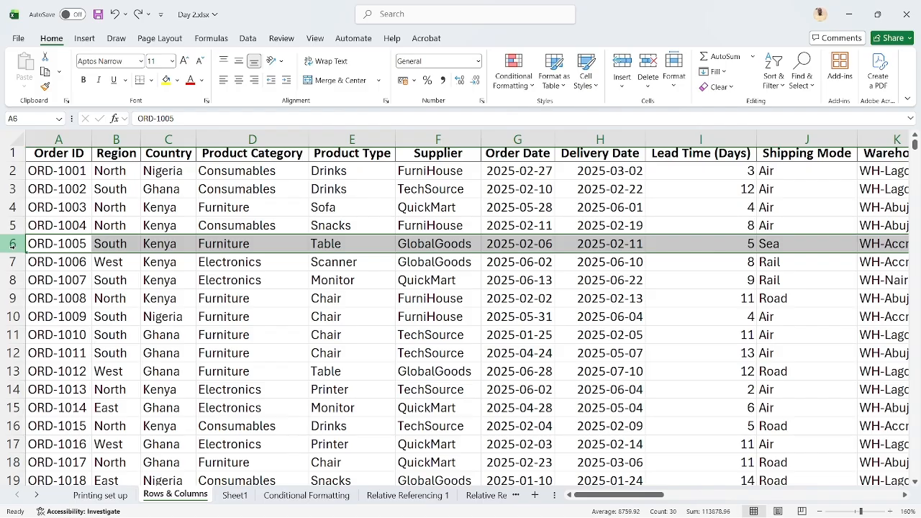
right_click(12, 244)
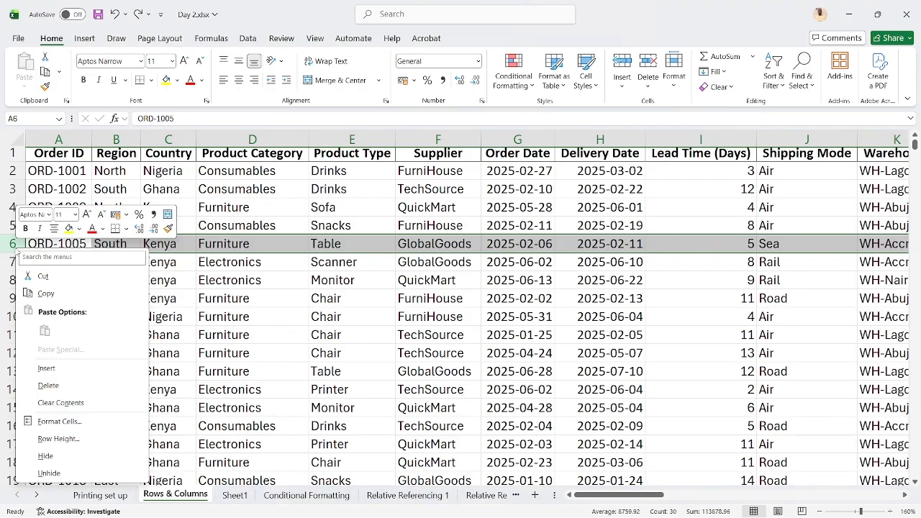
left_click(57, 440)
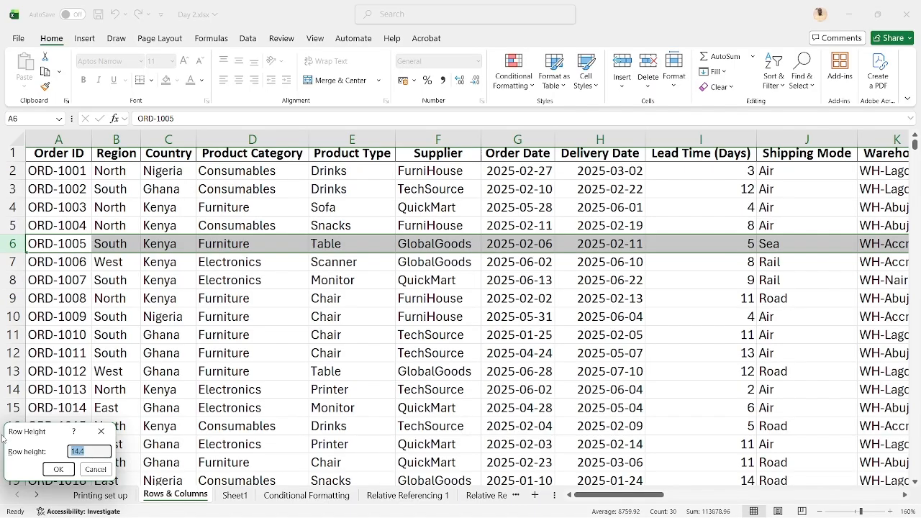
type("25")
left_click(57, 469)
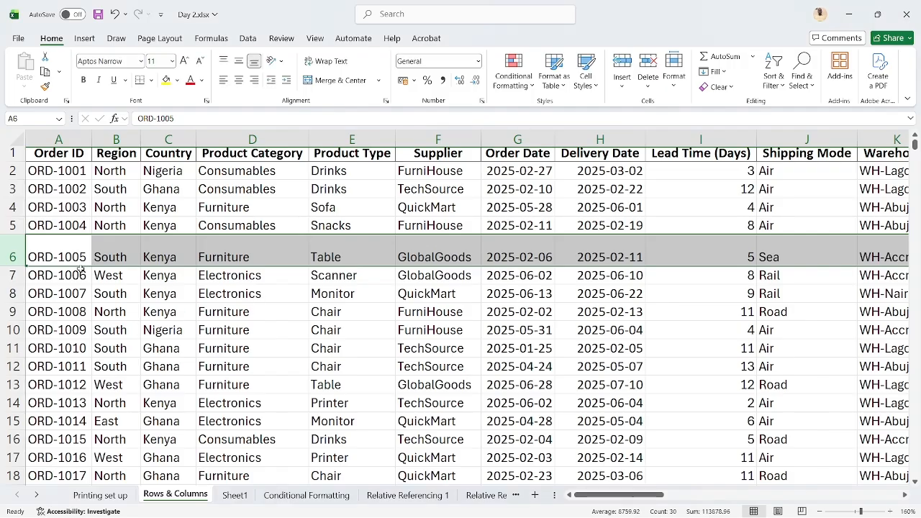
Shrink row 6 manually until its text is cut off, and AutoFit the row height to its contents
left_click(106, 256)
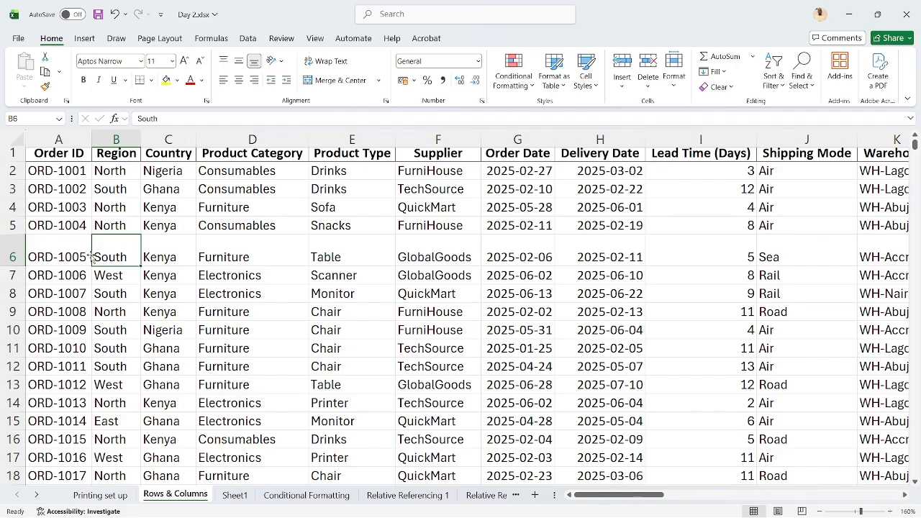
left_click_drag(18, 267, 17, 246)
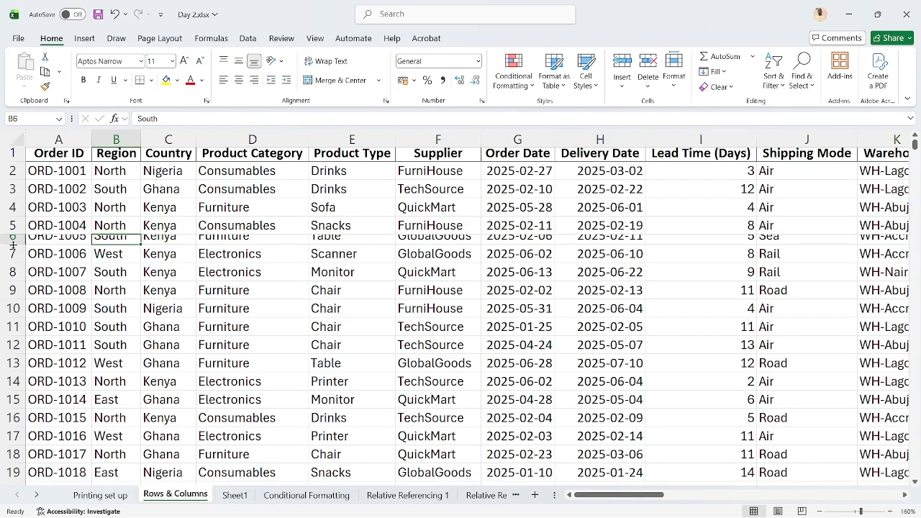
double_click(13, 246)
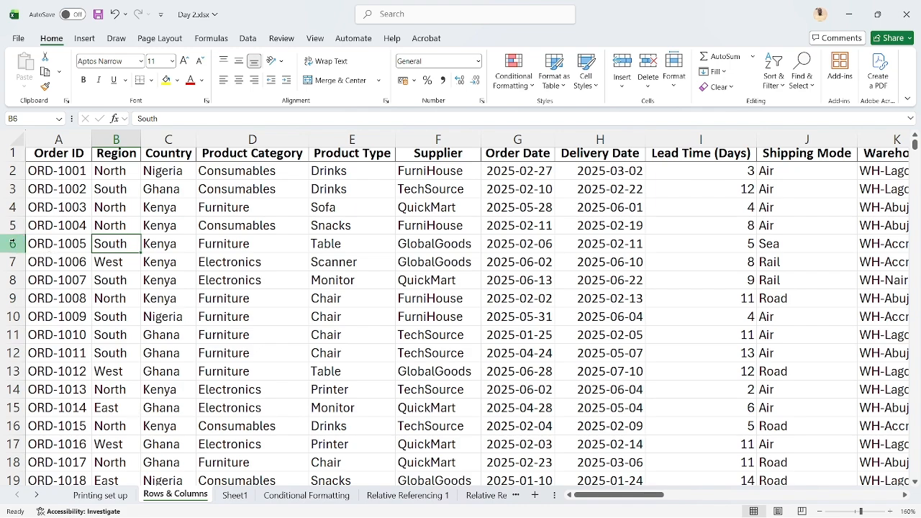
Hide row 6, and reveal it again directly from the boundary between rows 5 and 7
right_click(13, 243)
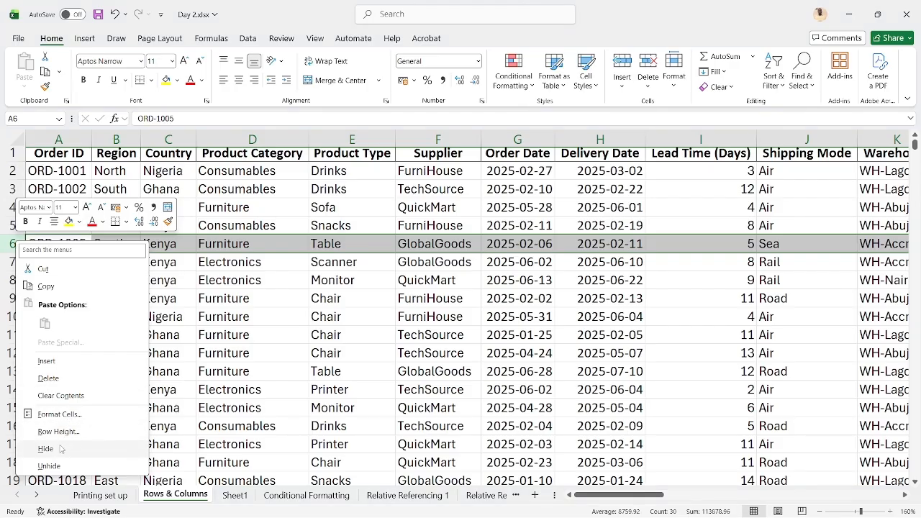
left_click(61, 448)
left_click(56, 336)
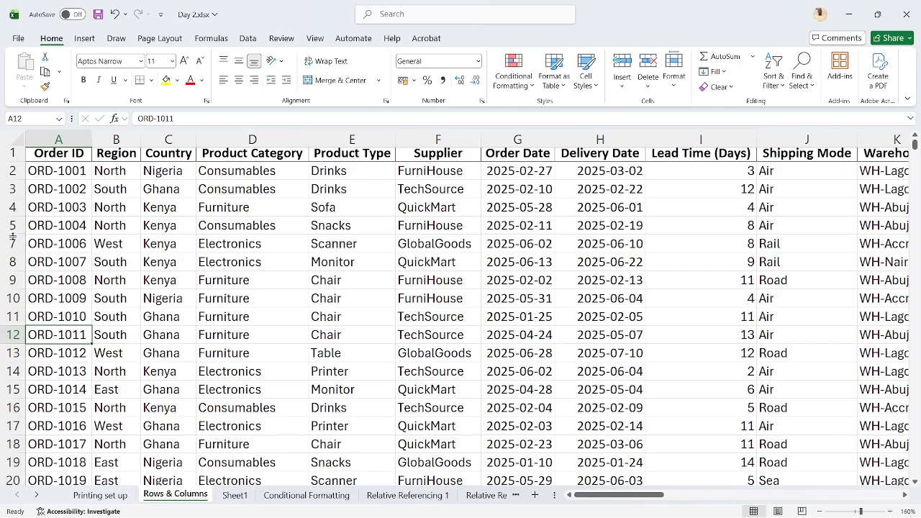
double_click(13, 238)
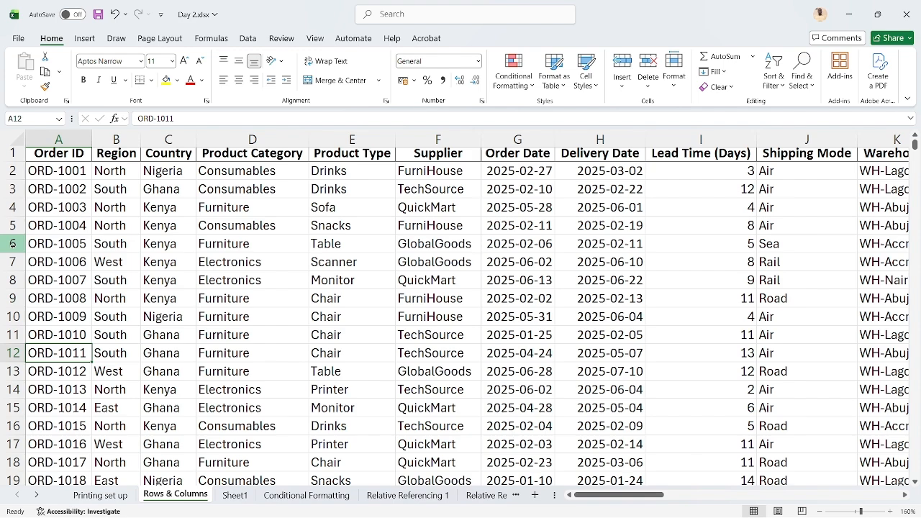
Hide row 6 once more, and unhide it by selecting the surrounding rows 5 and 7
right_click(13, 245)
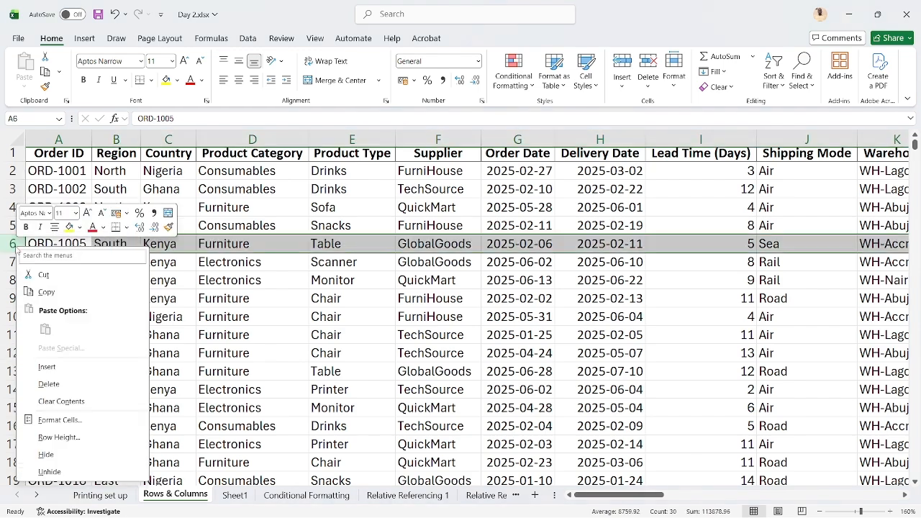
left_click(47, 454)
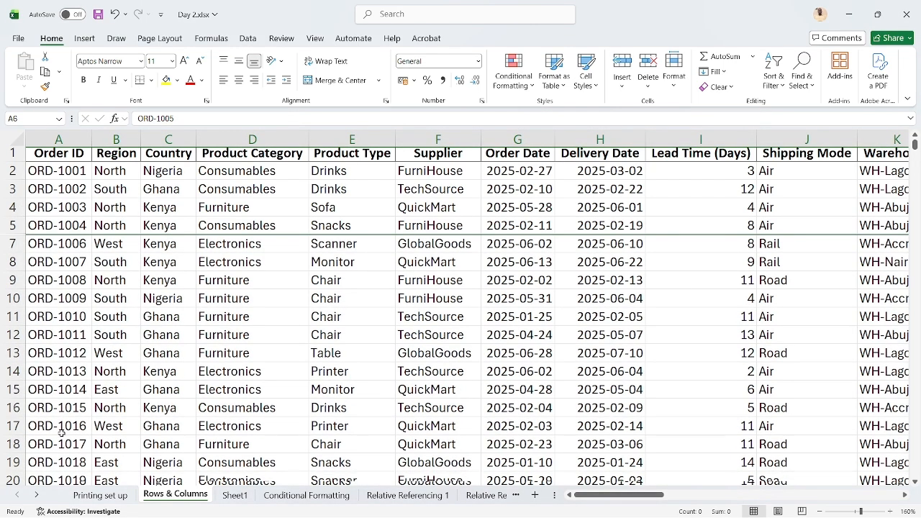
left_click(14, 225)
left_click(14, 244, "shift")
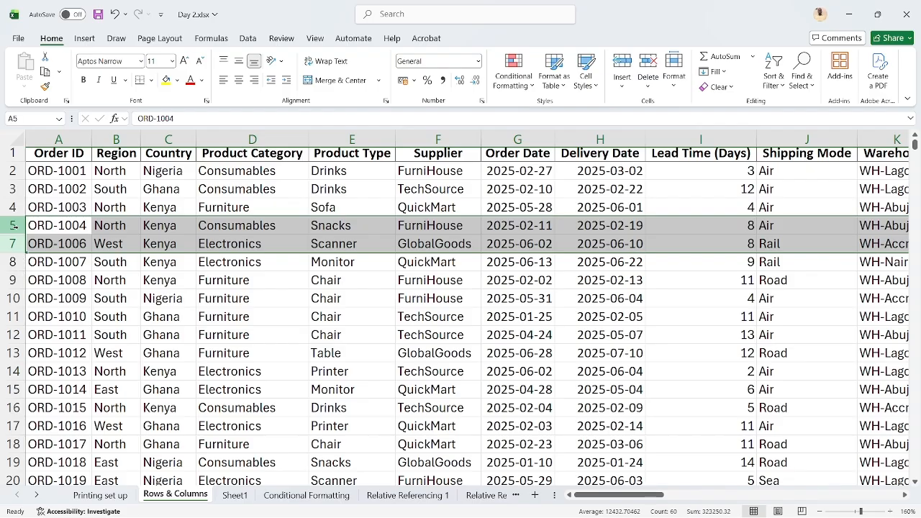
right_click(15, 226)
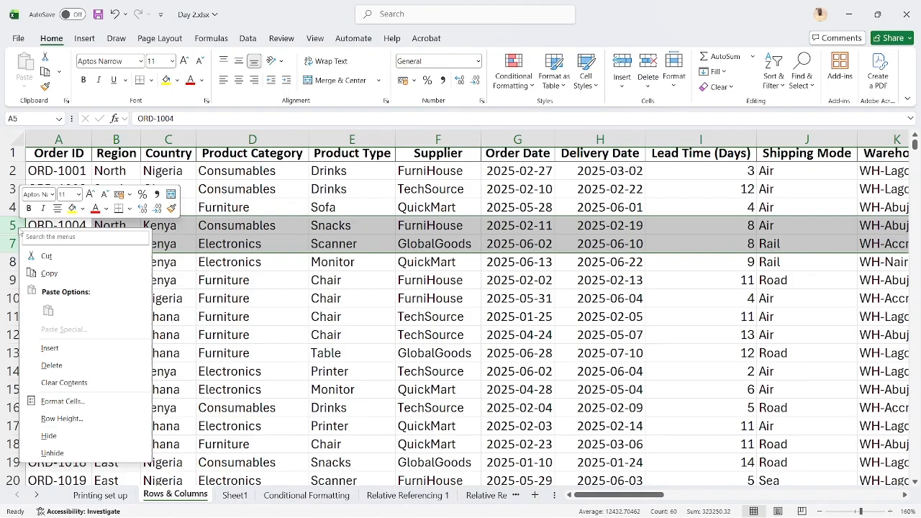
left_click(52, 453)
left_click(65, 243)
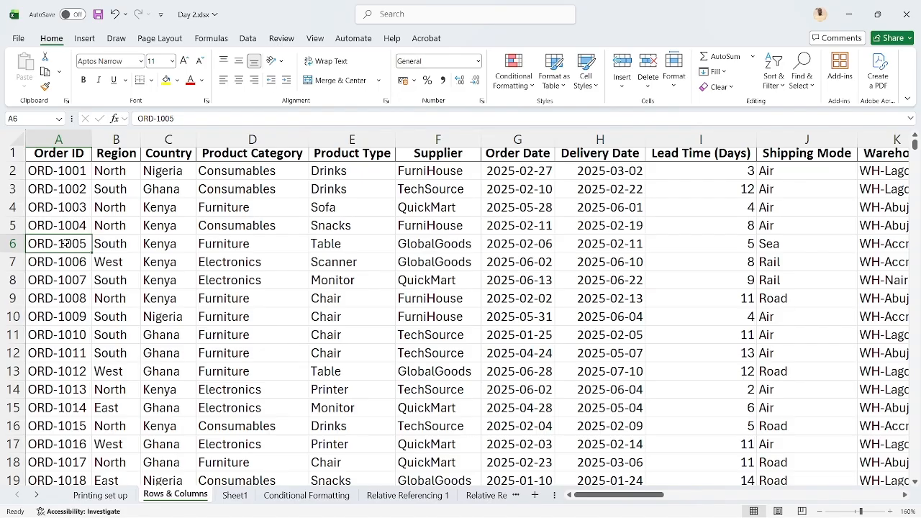
Insert a blank column before the Country column and undo the insertion
right_click(153, 144)
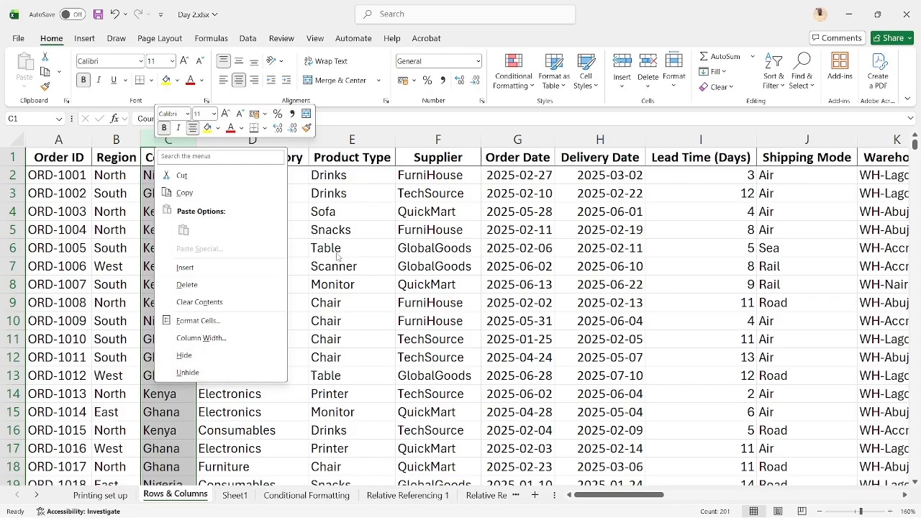
key("Escape")
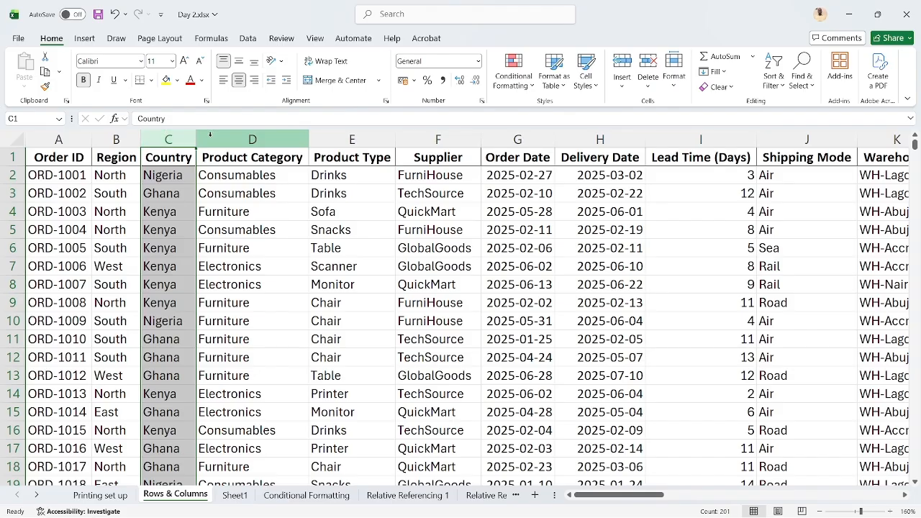
right_click(168, 139)
left_click(215, 256)
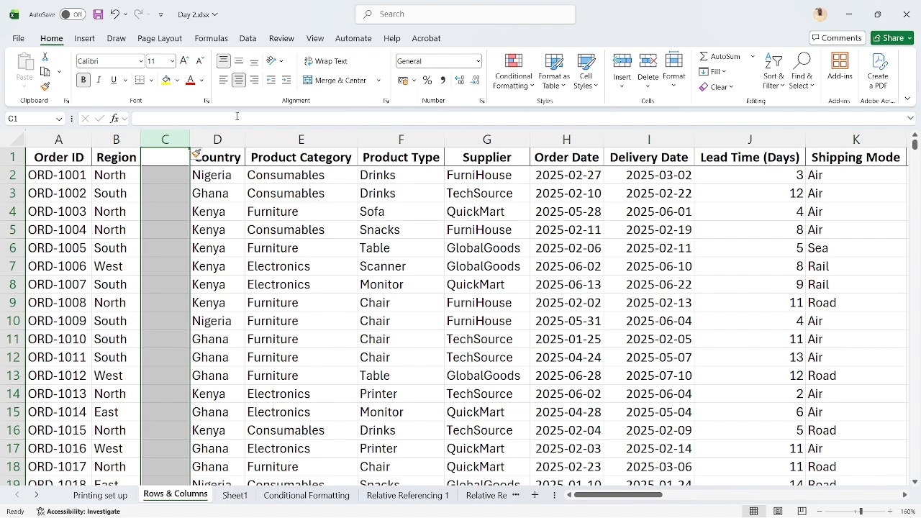
key("ctrl+z")
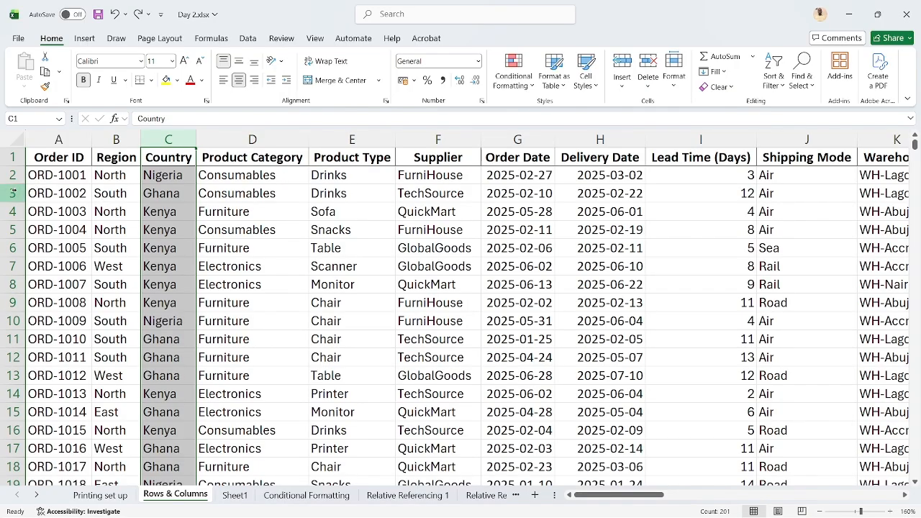
Insert a blank column before the Product Category column and delete that blank column again
right_click(234, 141)
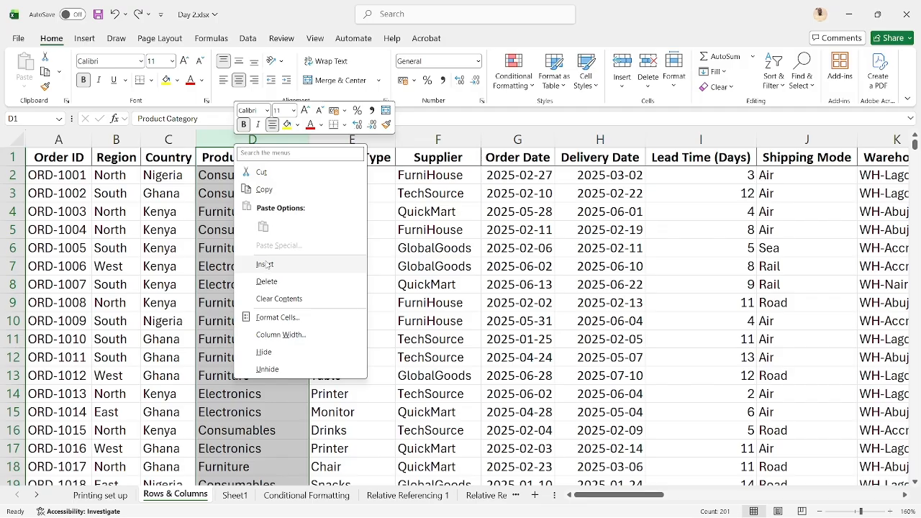
key("Escape")
key("ctrl+shift+equal")
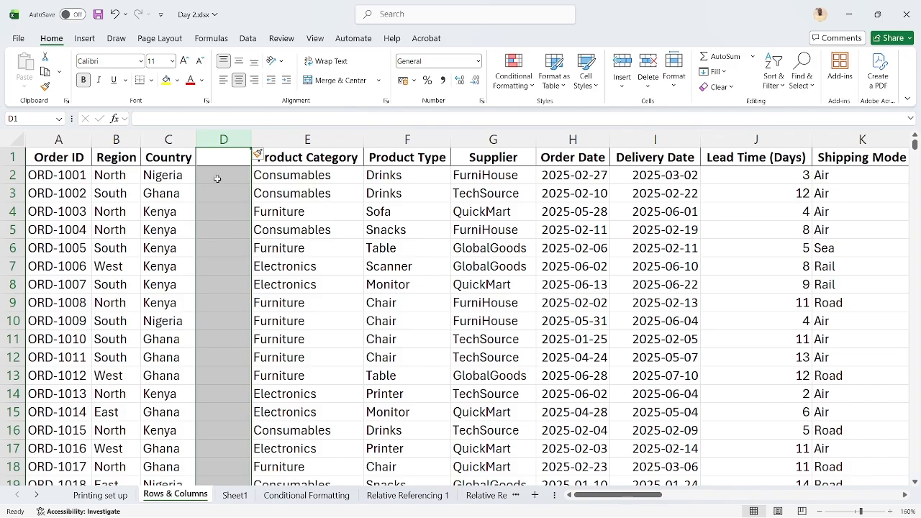
key("ctrl+minus")
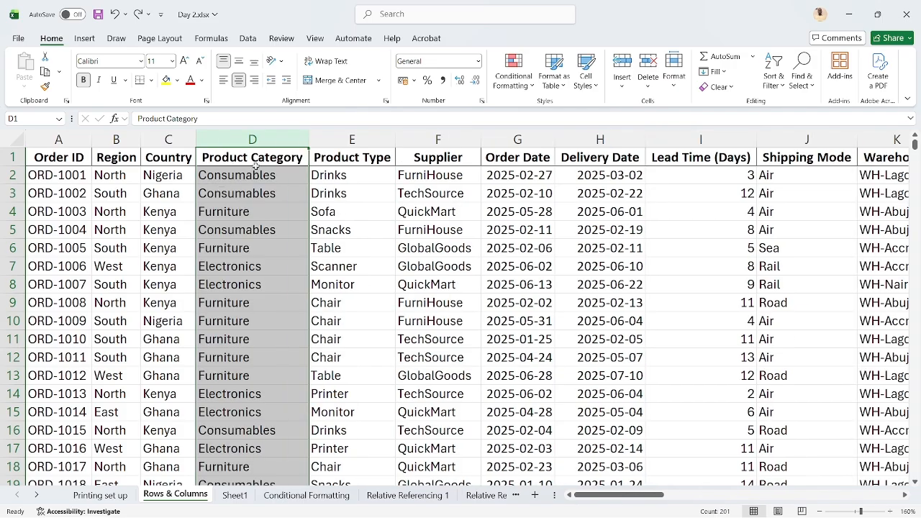
left_click(246, 208)
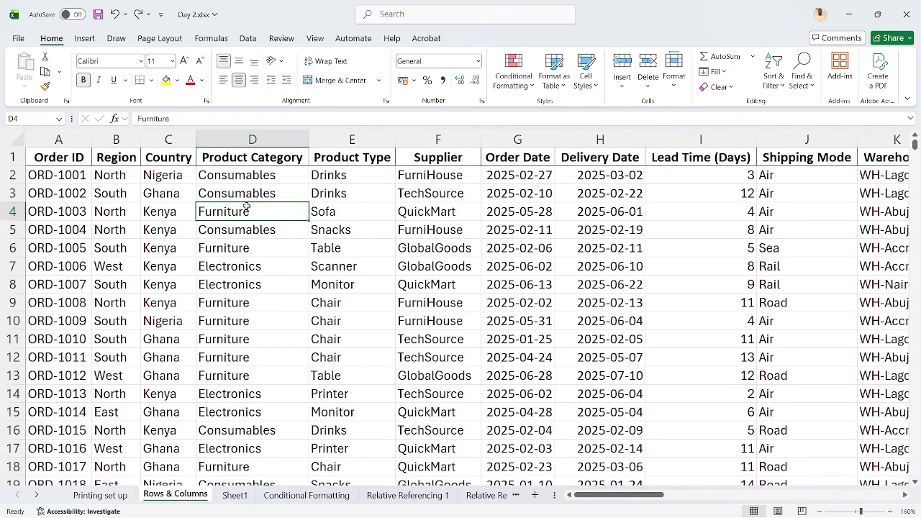
right_click(252, 139)
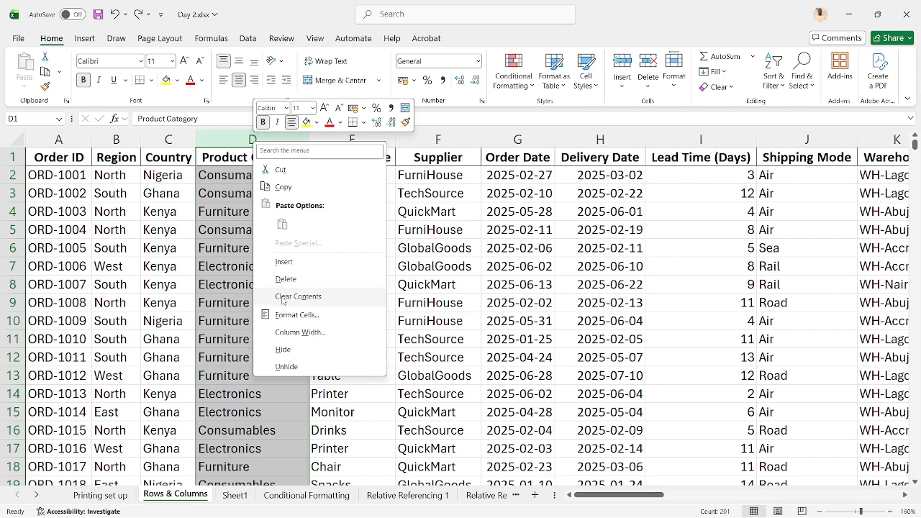
key("Escape")
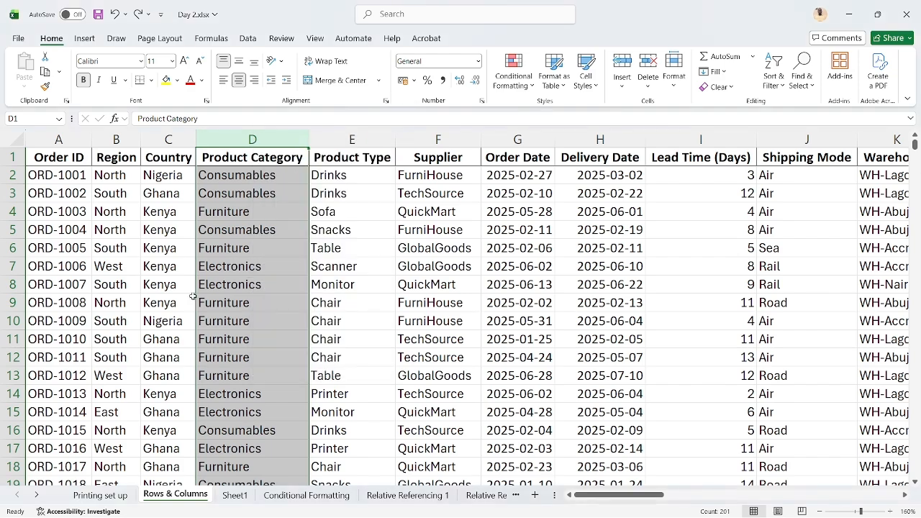
left_click(222, 285)
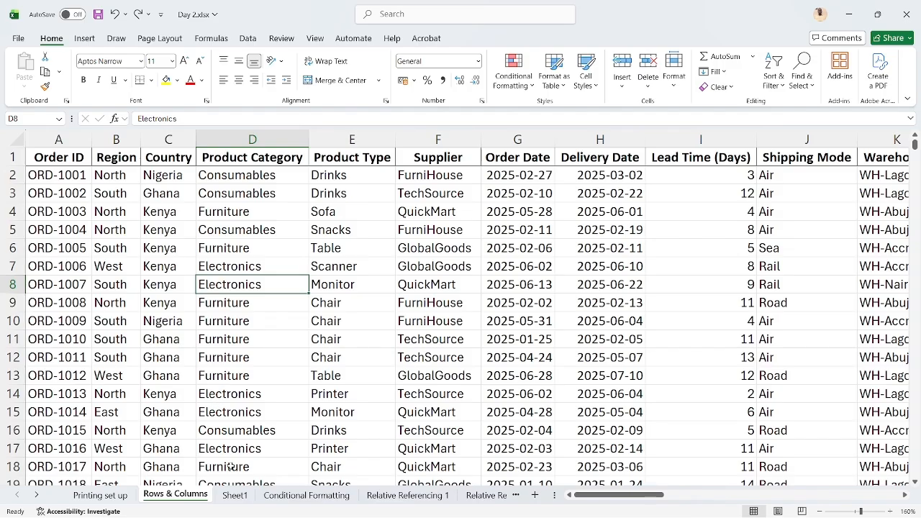
Delete Sheet1 from the workbook and confirm its permanent removal
left_click(234, 496)
right_click(234, 497)
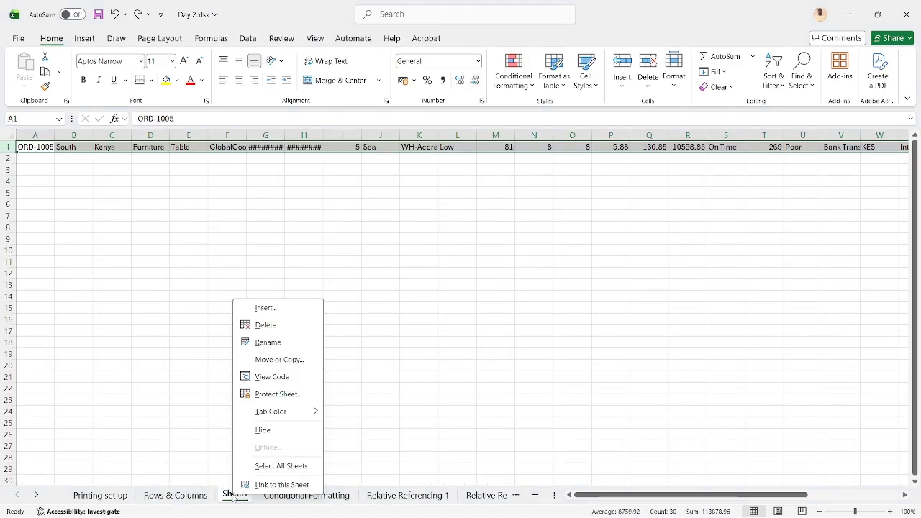
left_click(265, 325)
left_click(436, 298)
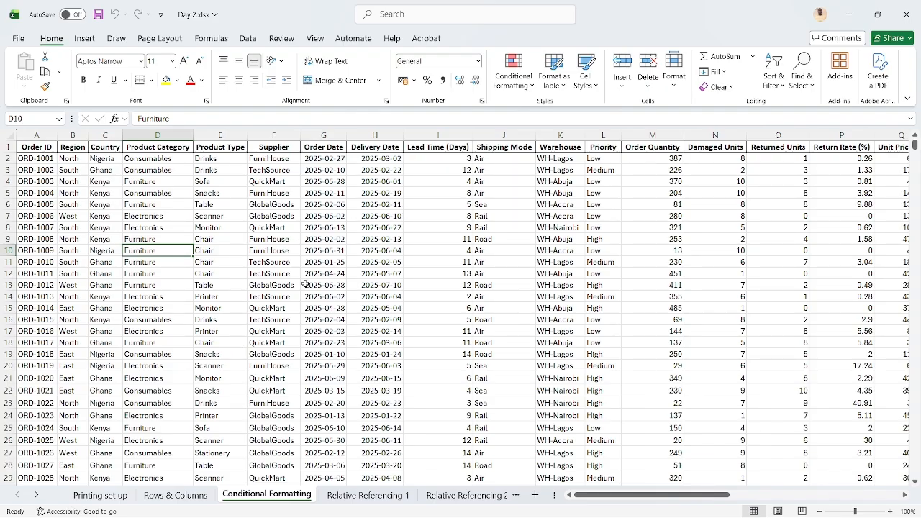
Select the Country column on the Conditional Formatting sheet and look through its entries
left_click(116, 160)
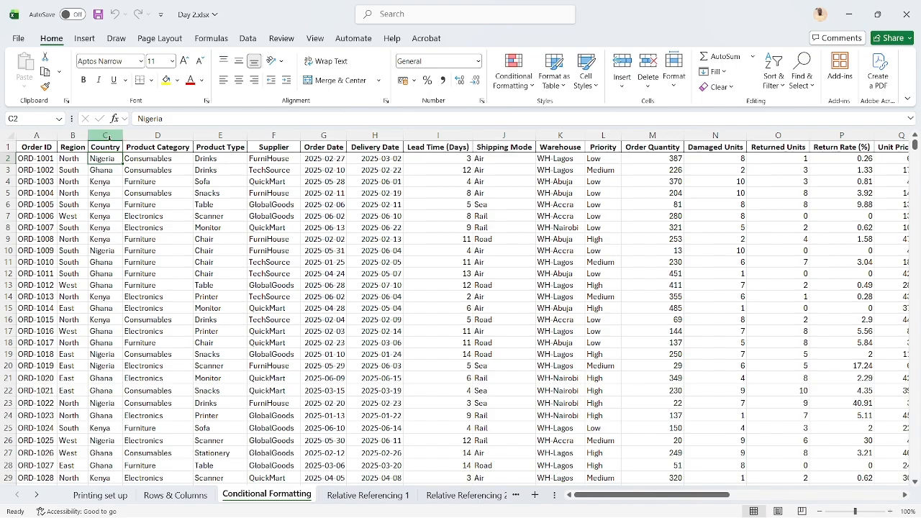
left_click(109, 136)
scroll(105, 314, "down", 5)
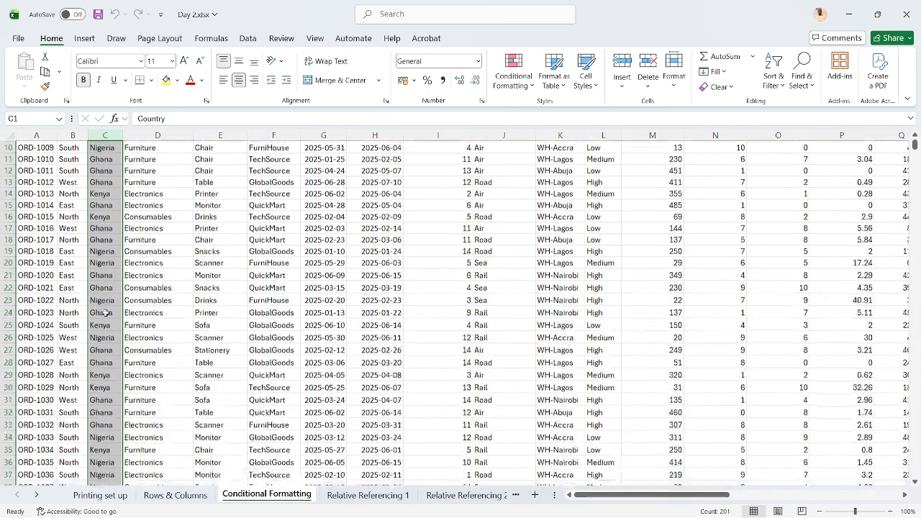
scroll(105, 314, "up", 5)
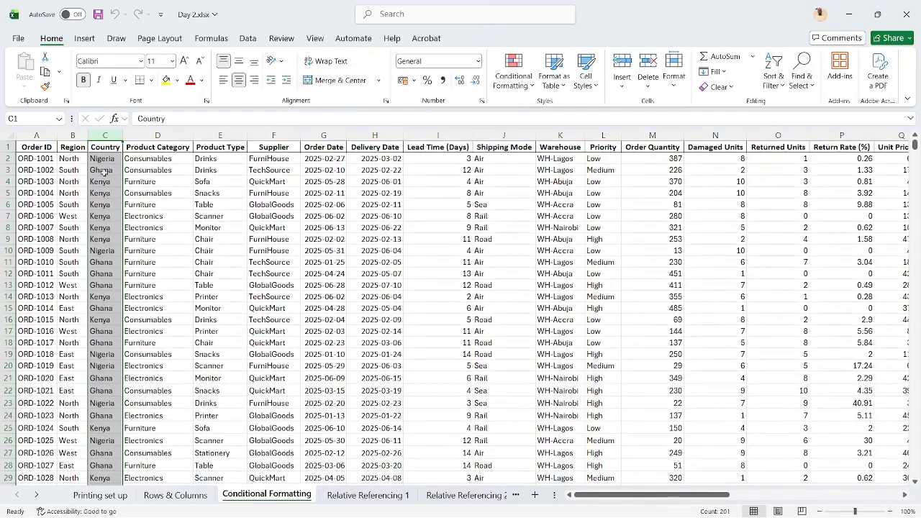
left_click(101, 170)
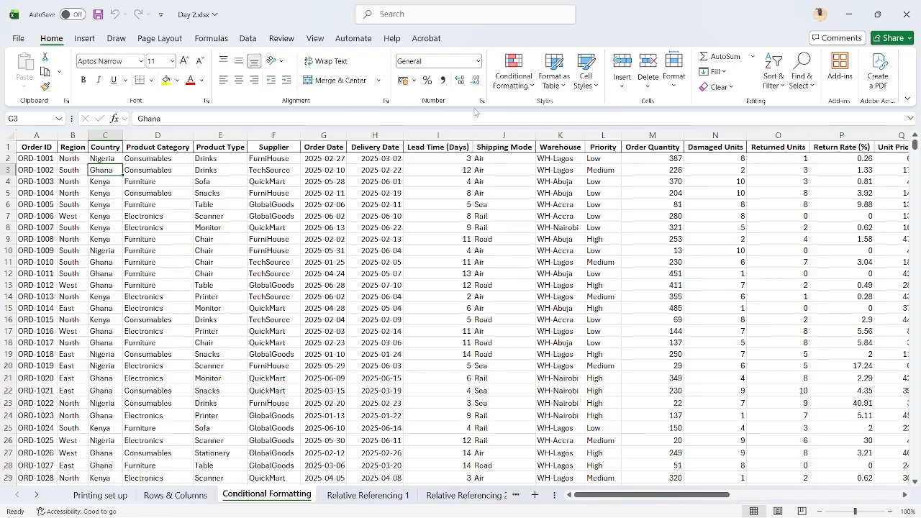
left_click(530, 83)
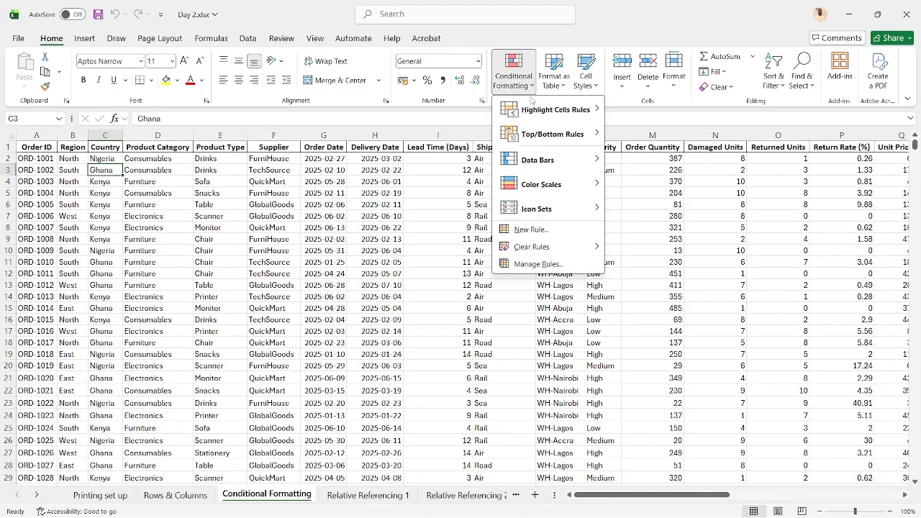
mouse_move(545, 110)
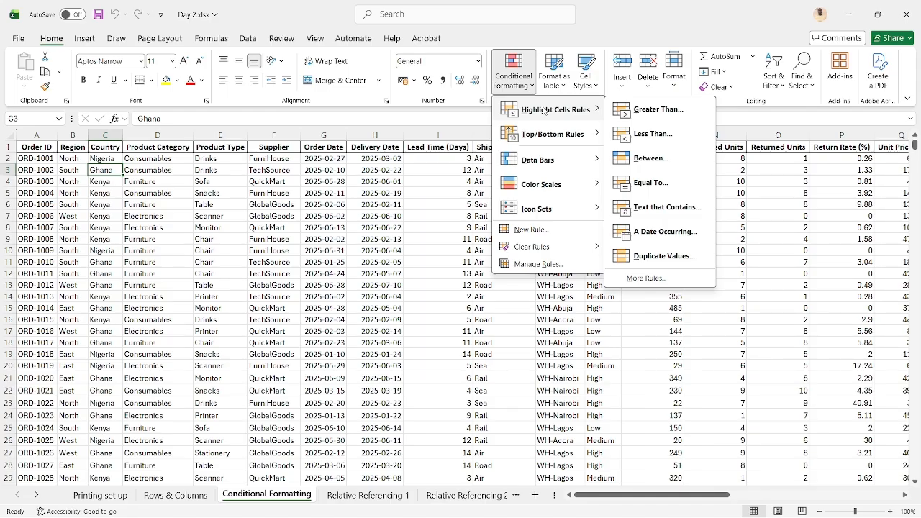
left_click(637, 209)
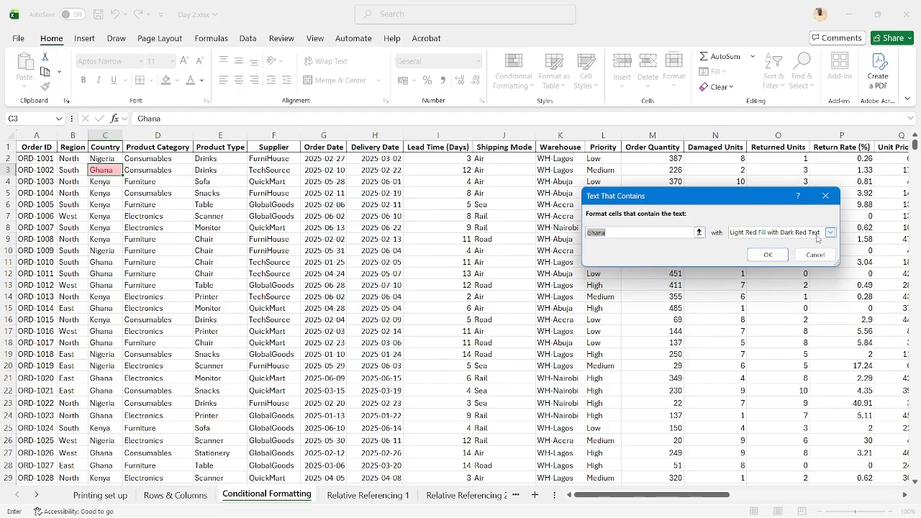
left_click(823, 254)
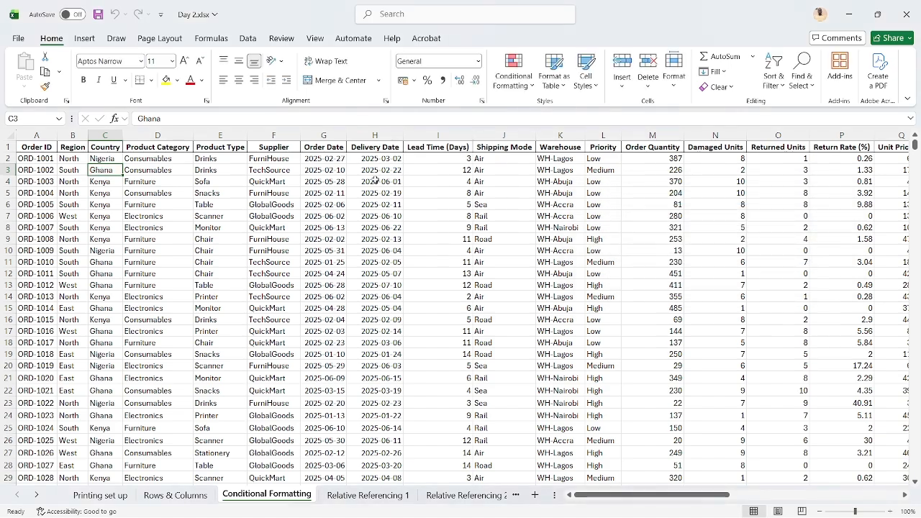
Highlight Country entries containing the text "Ghana" with Light Red Fill with Dark Red Text, excluding the column header from the range
left_click(107, 134)
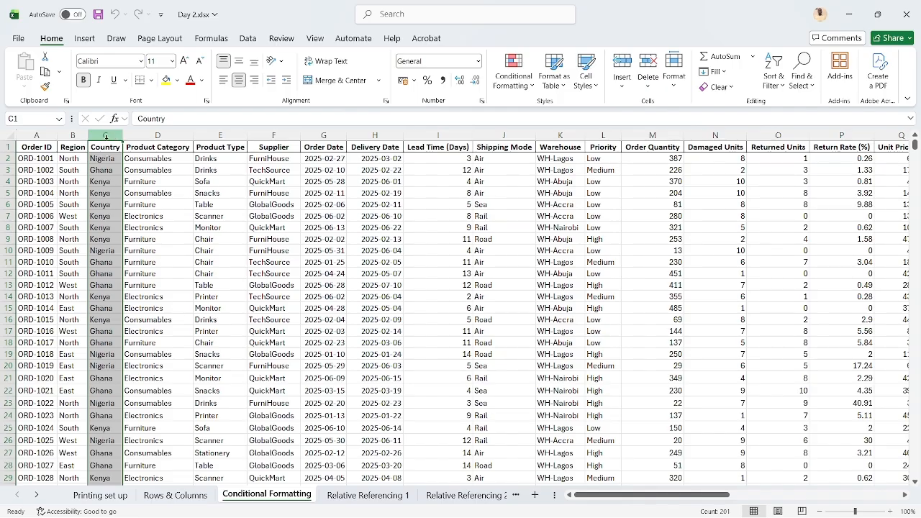
left_click(106, 156)
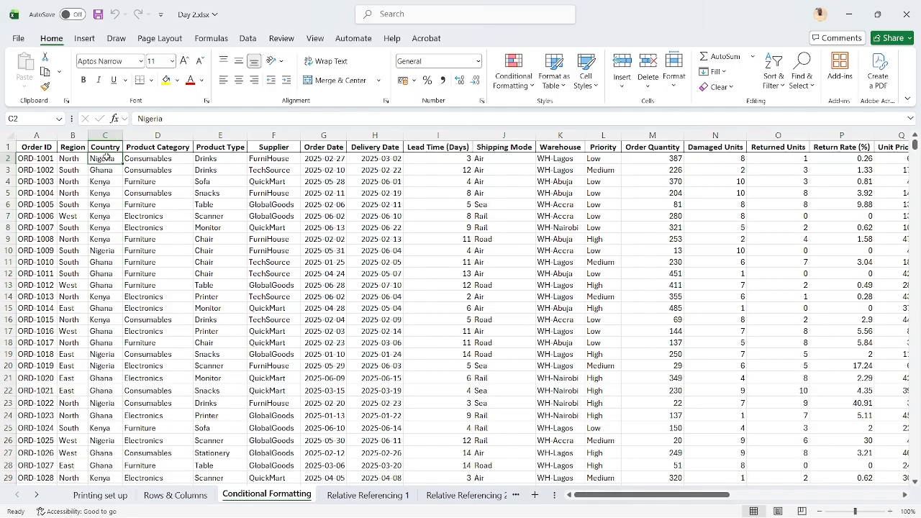
key("ctrl+shift+Down")
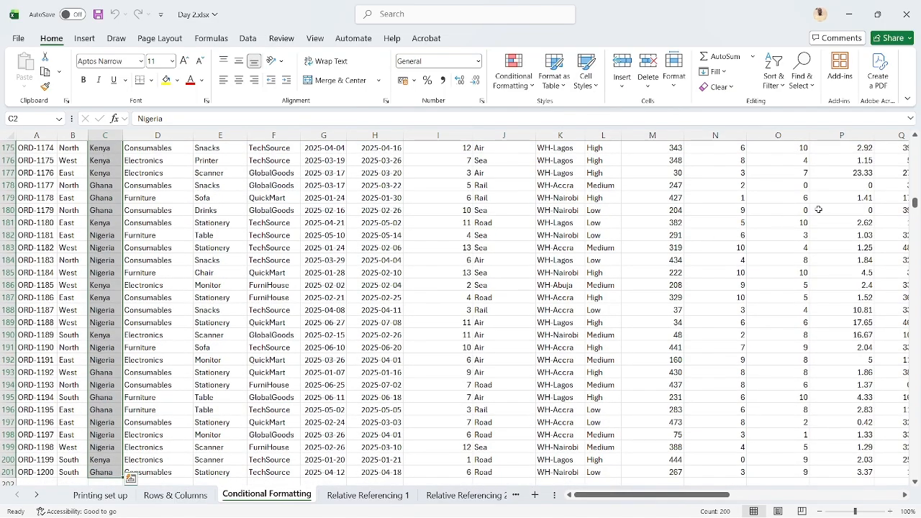
left_click_drag(916, 204, 916, 143)
left_click(512, 88)
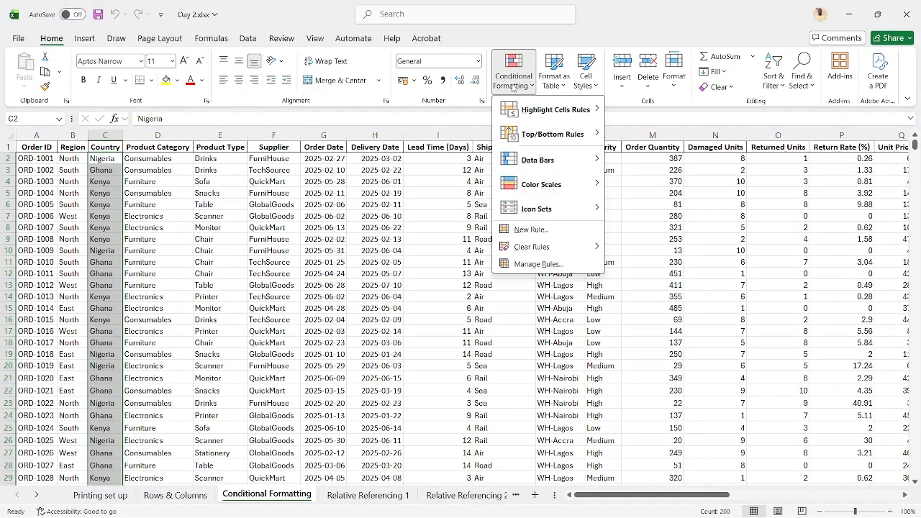
mouse_move(554, 109)
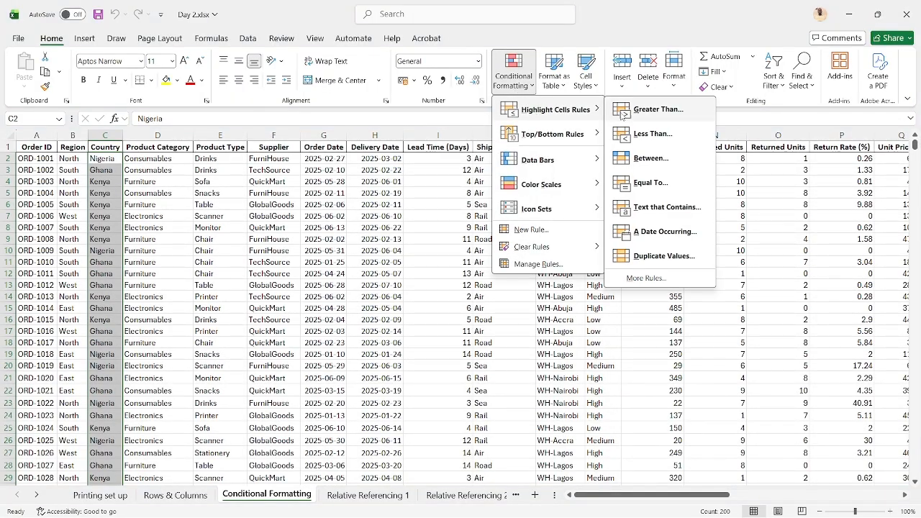
left_click(647, 207)
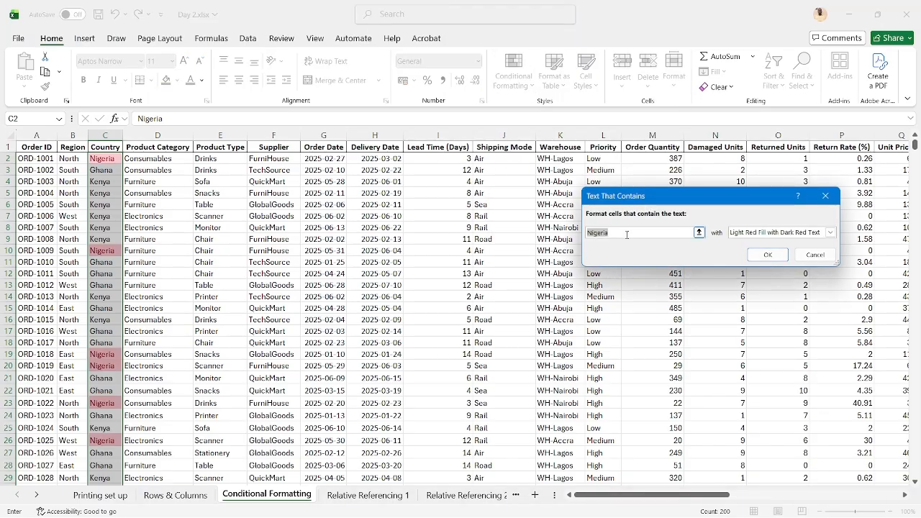
type("Ghana")
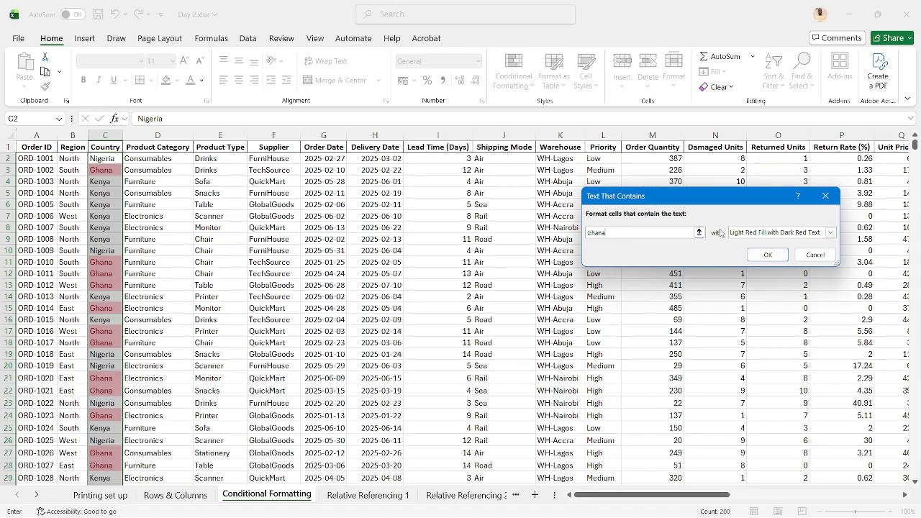
left_click(768, 255)
Highlight Country entries containing the text "Nigeria" with Green Fill with Dark Green Text
left_click(513, 72)
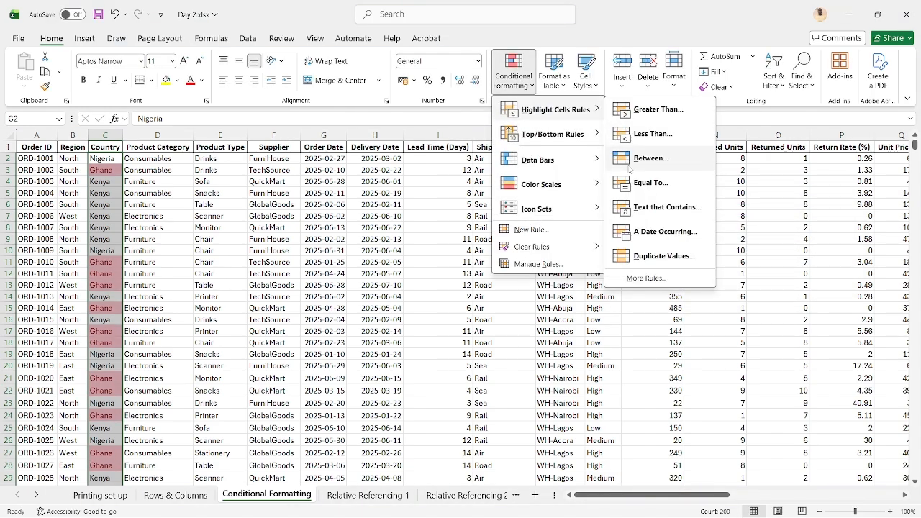
left_click(639, 208)
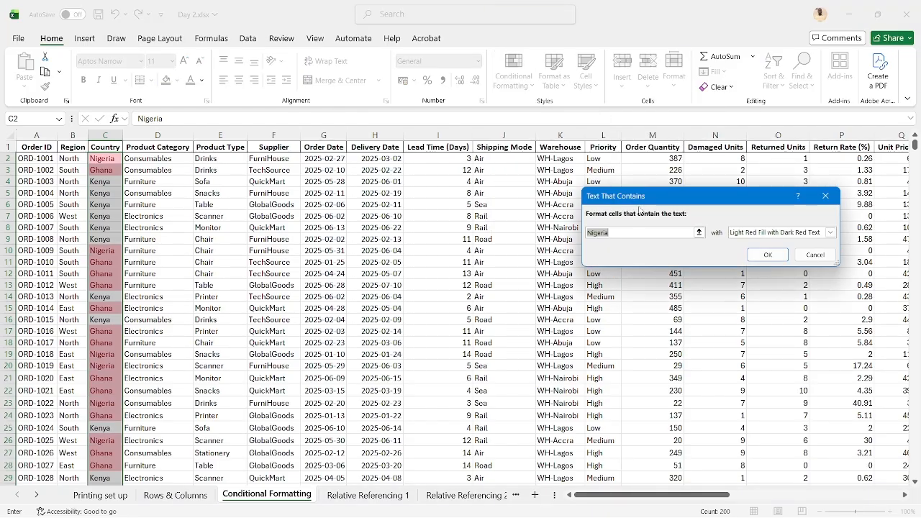
left_click(830, 233)
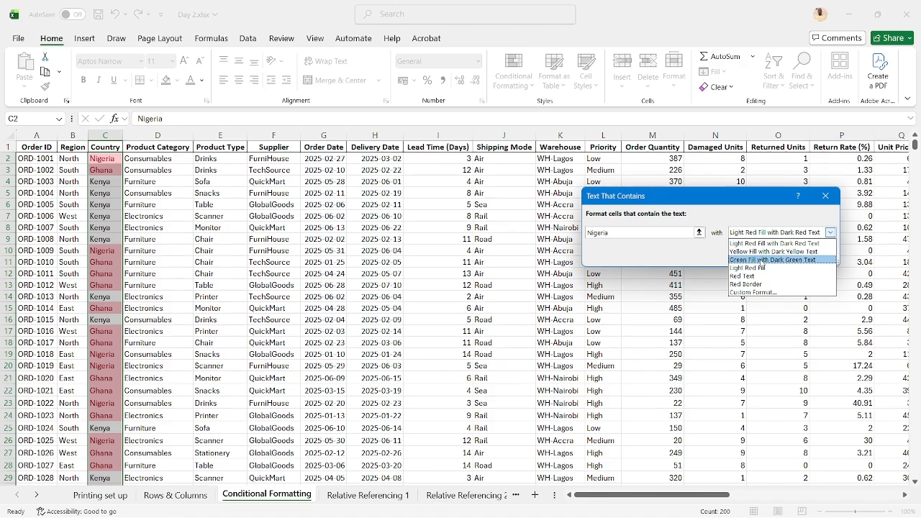
left_click(761, 261)
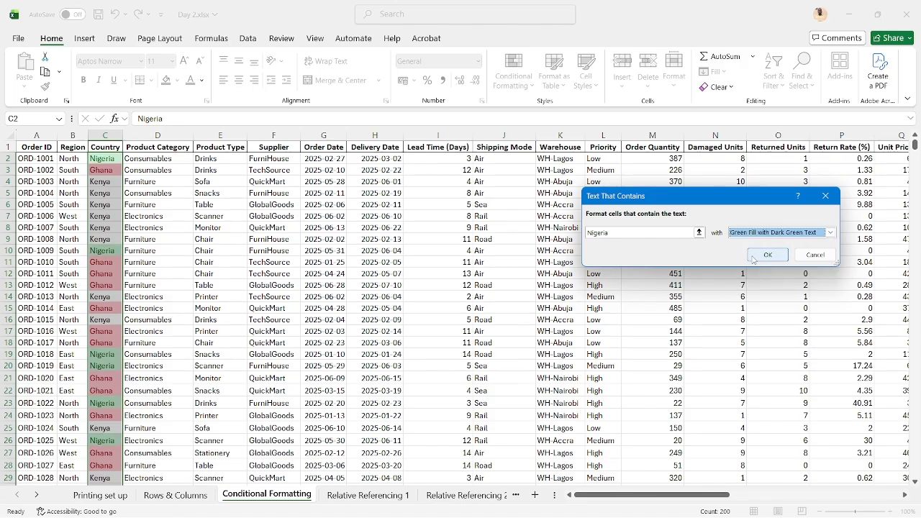
left_click(754, 258)
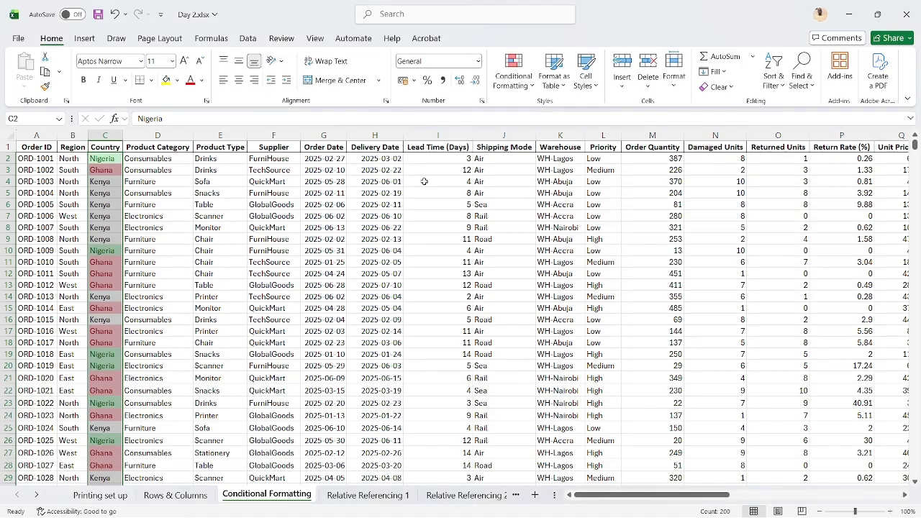
Highlight Country entries containing the text "kenya" with Yellow Fill with Dark Yellow Text and deselect the range
left_click(513, 69)
mouse_move(545, 112)
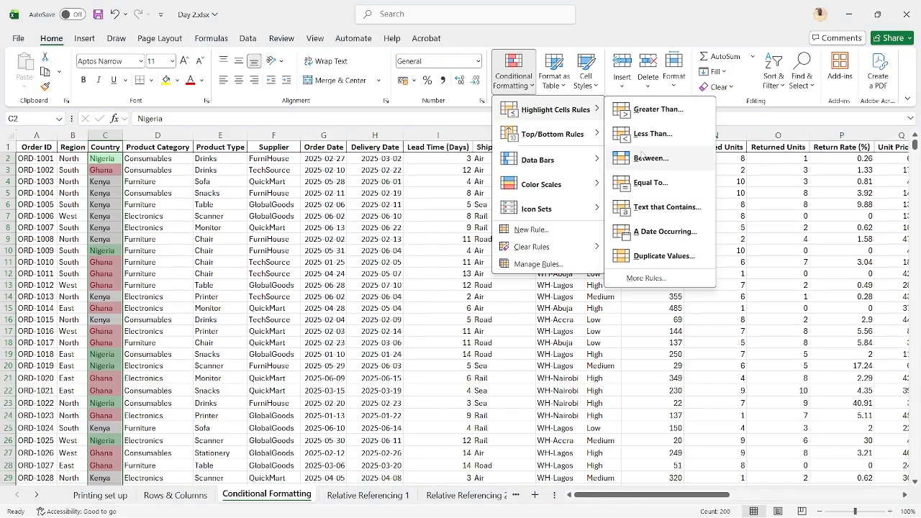
left_click(645, 208)
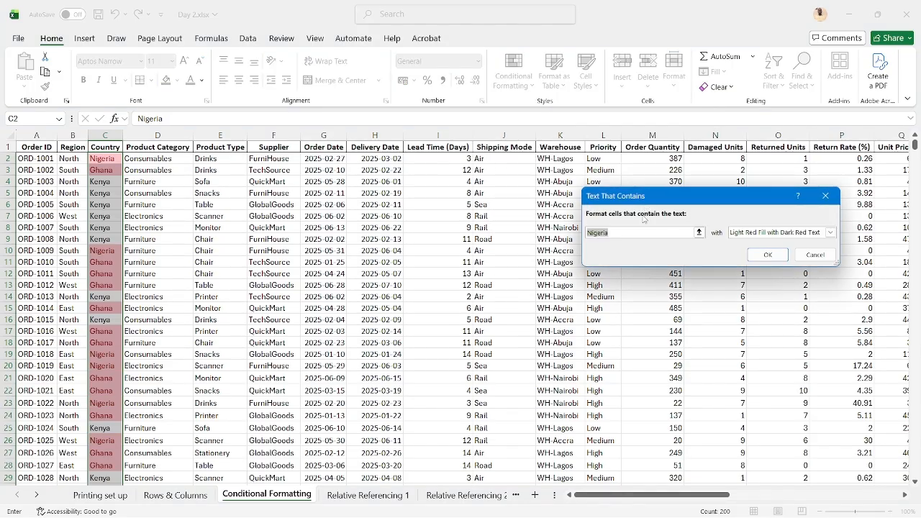
type("kenya")
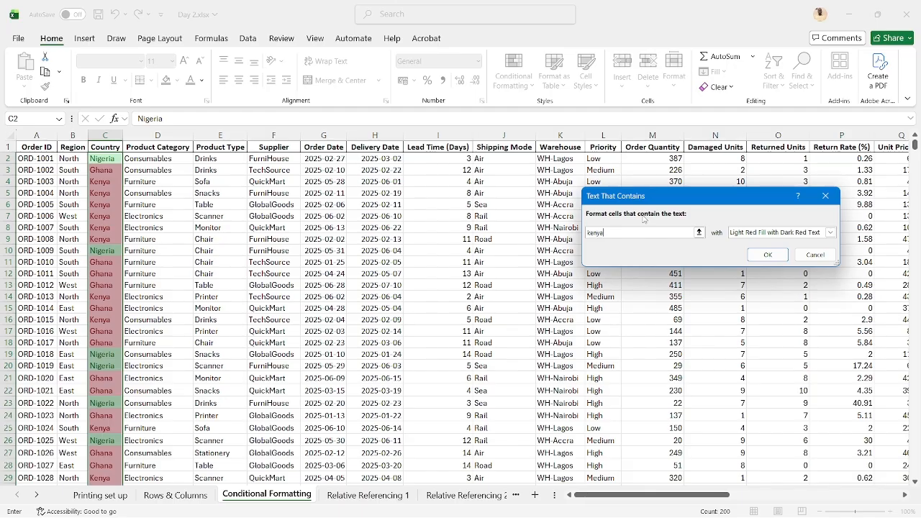
left_click(830, 232)
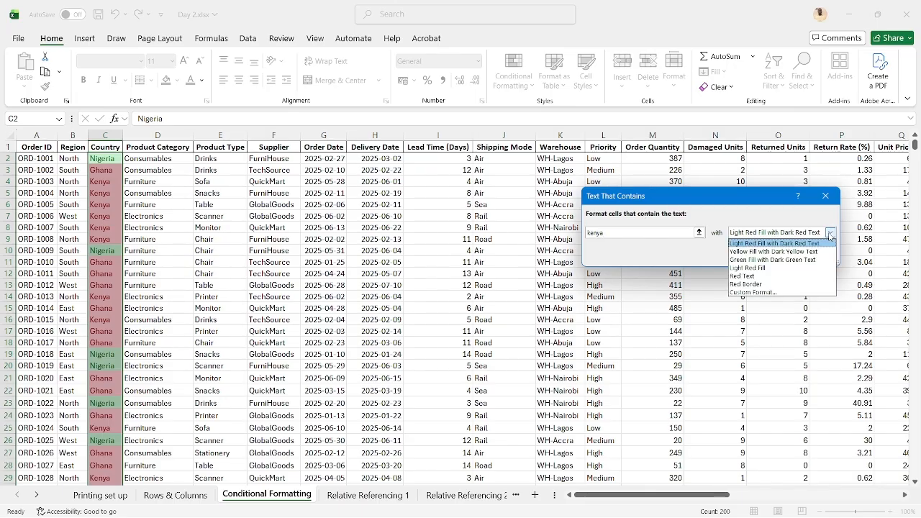
left_click(794, 252)
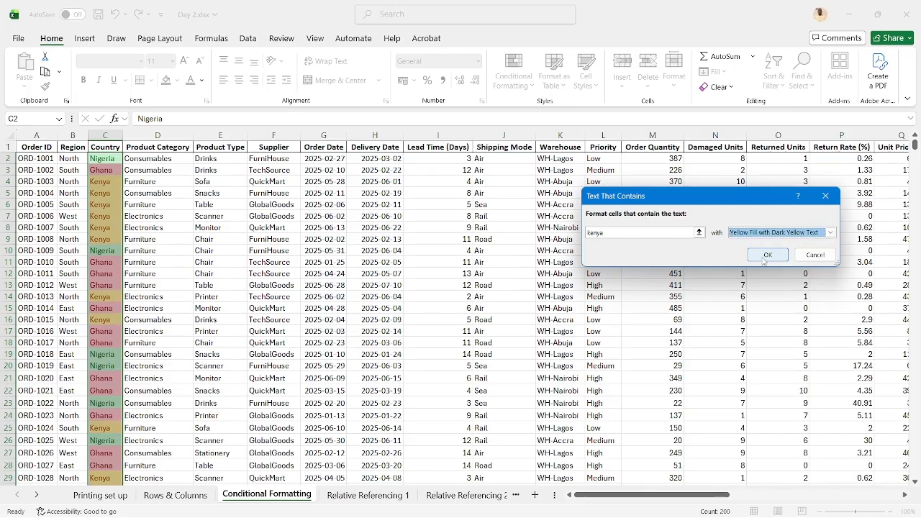
left_click(767, 254)
left_click(136, 160)
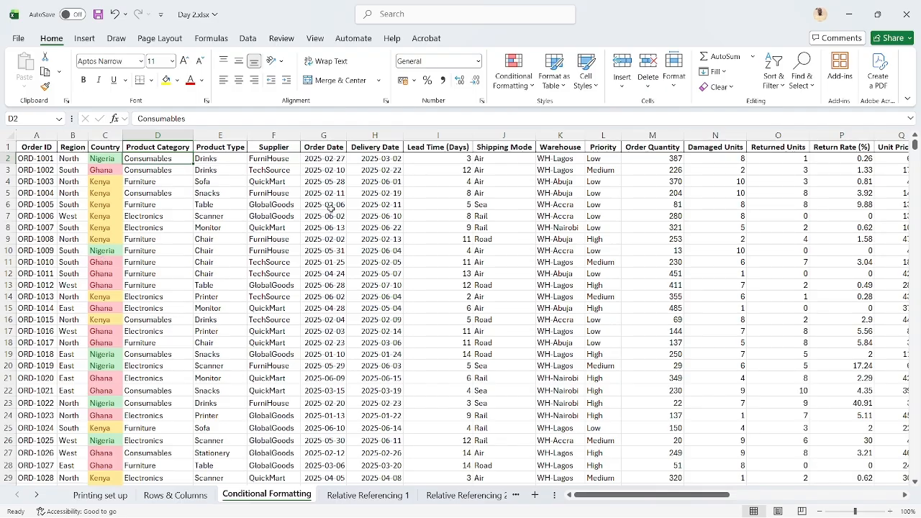
Select the entire Order Date column
left_click(312, 146)
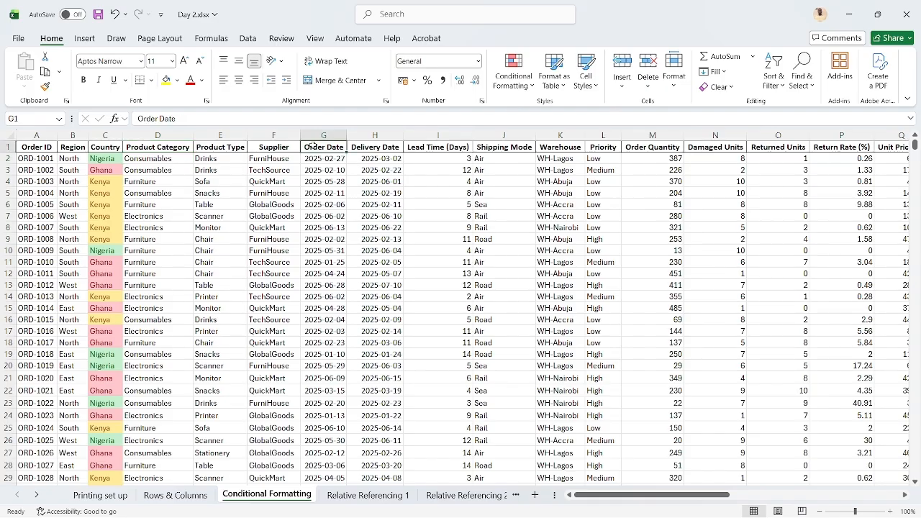
left_click(321, 156)
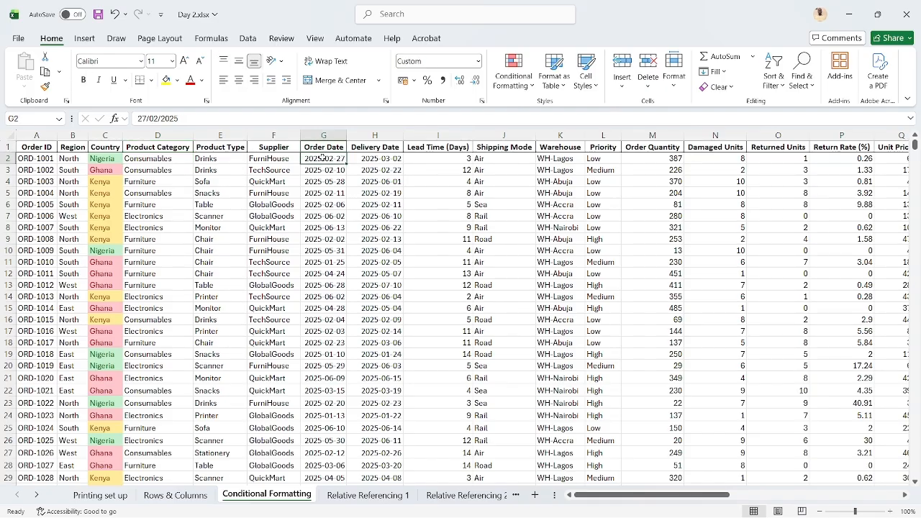
left_click(325, 130)
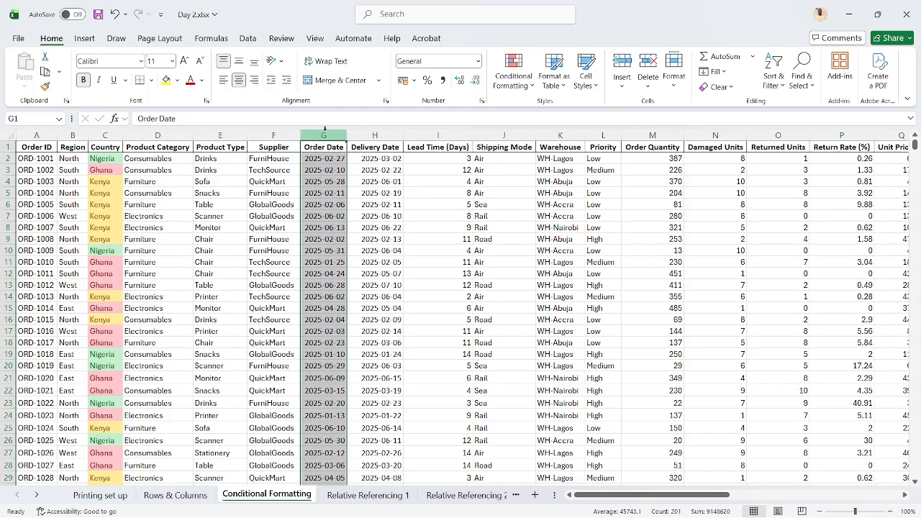
left_click(522, 66)
mouse_move(544, 111)
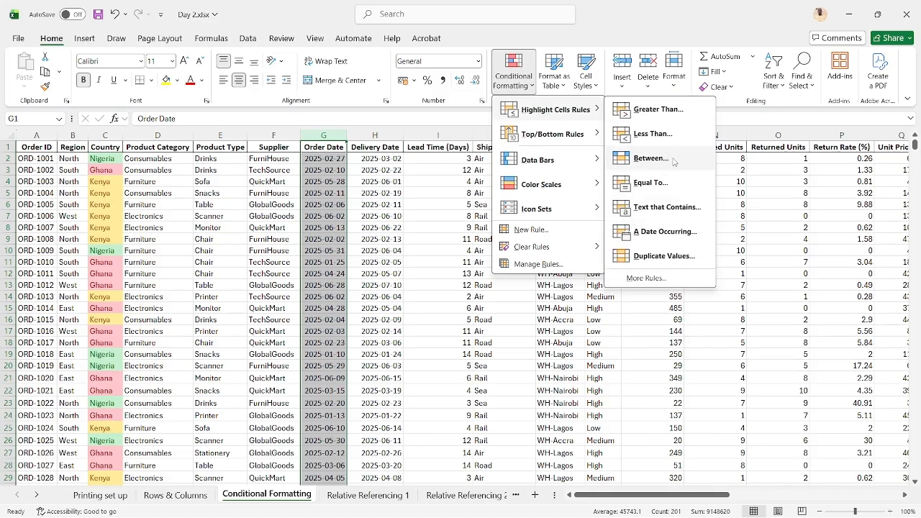
left_click(666, 232)
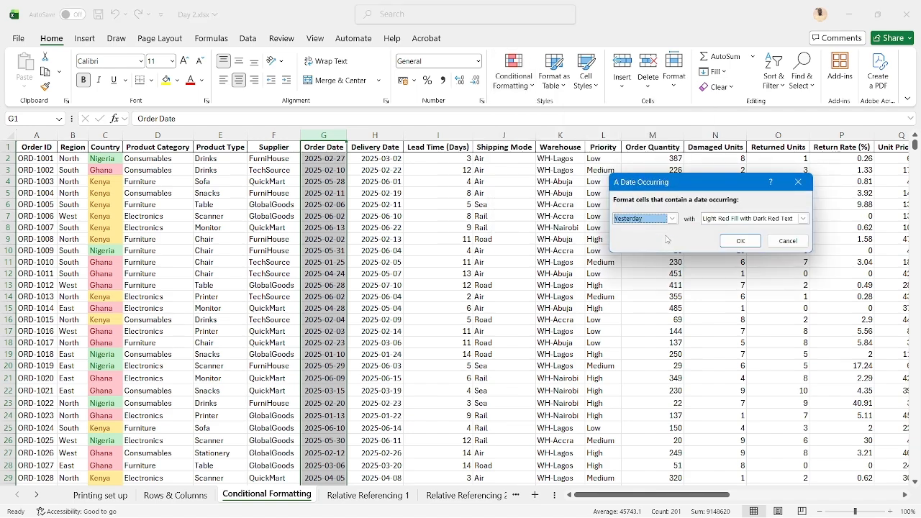
left_click(672, 218)
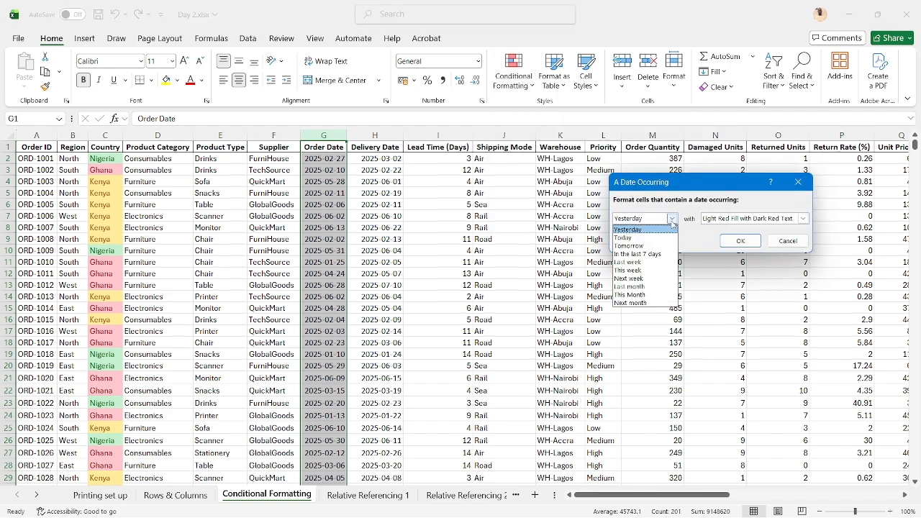
left_click(647, 286)
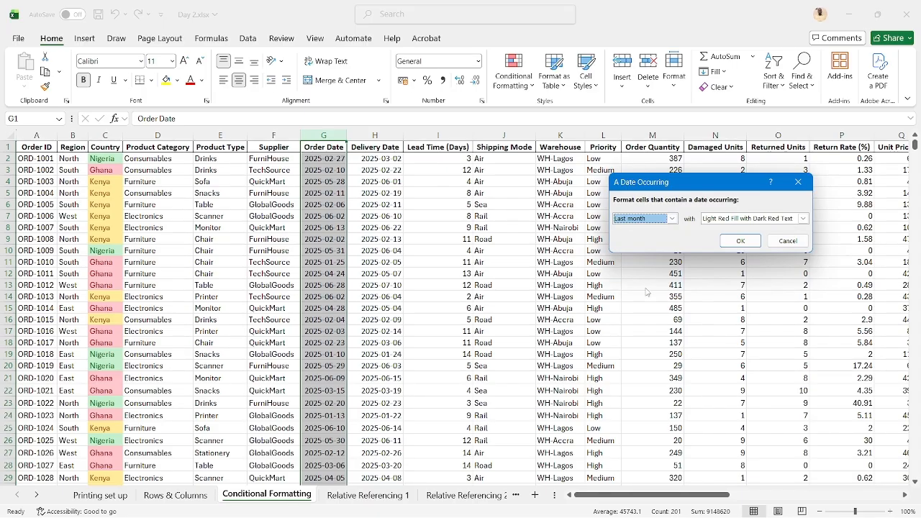
scroll(323, 344, "down", 11)
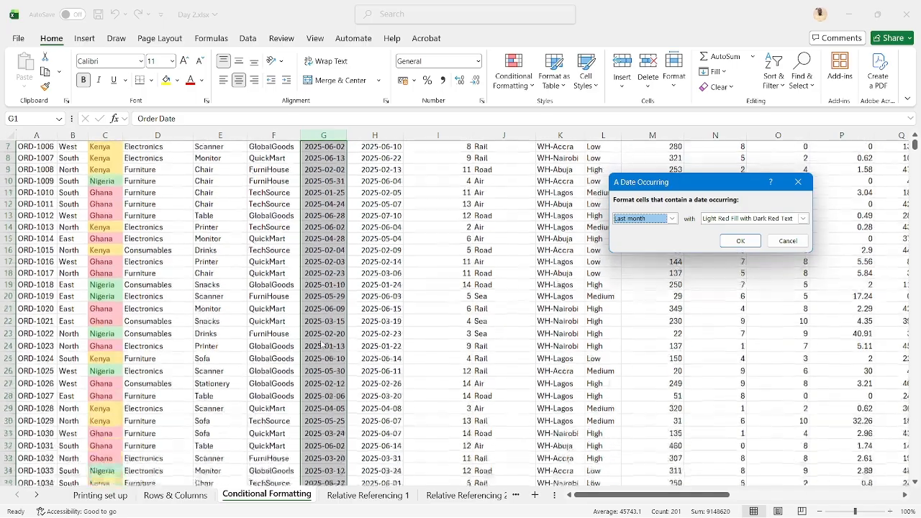
scroll(323, 344, "up", 11)
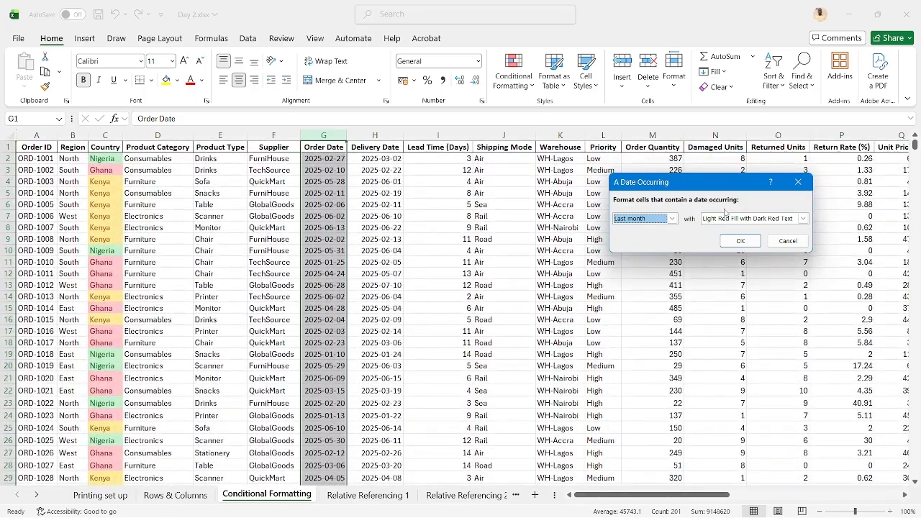
left_click(777, 241)
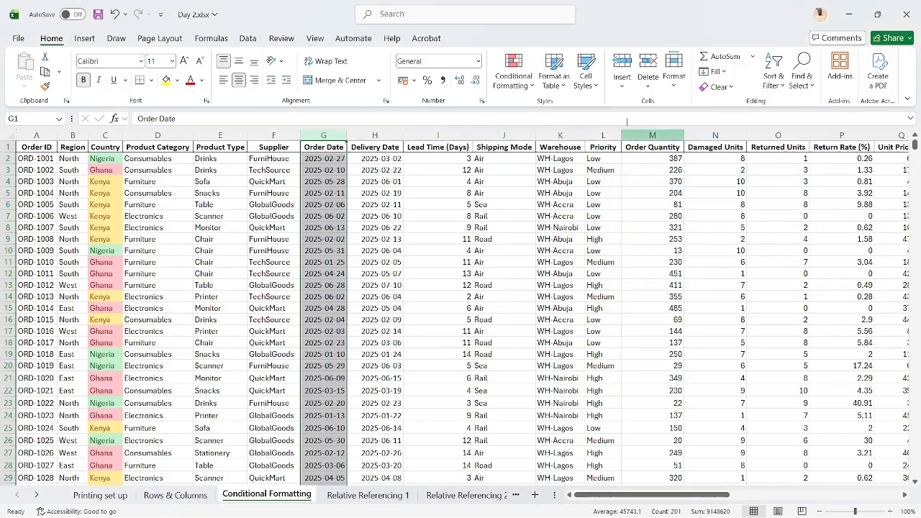
left_click(523, 77)
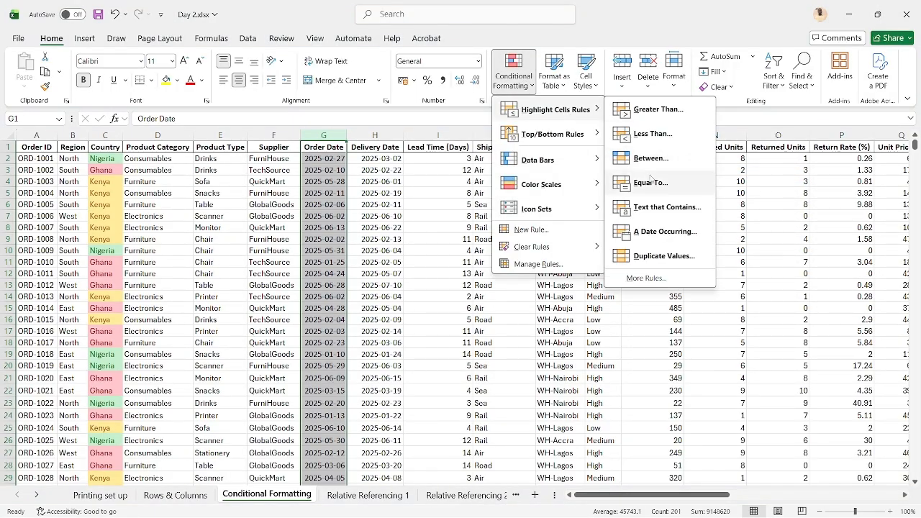
left_click(651, 185)
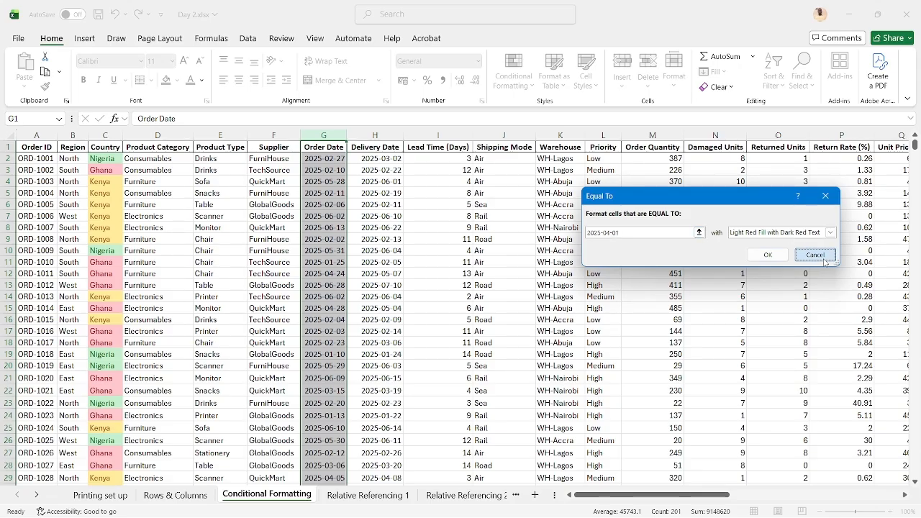
left_click(815, 256)
Highlight Order Date cells between 2025-02-15 and 2025-05-16 with Green Fill with Dark Green Text and deselect the column
left_click(512, 72)
mouse_move(548, 110)
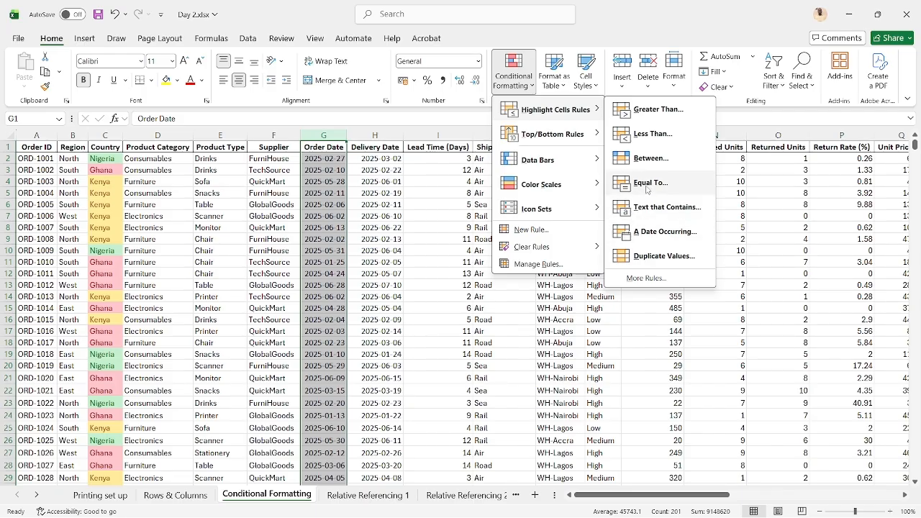
left_click(643, 163)
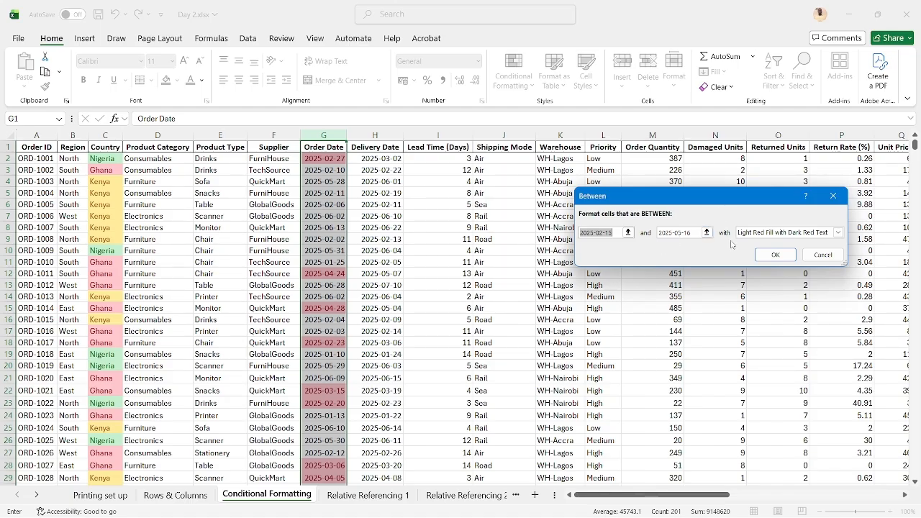
left_click(837, 232)
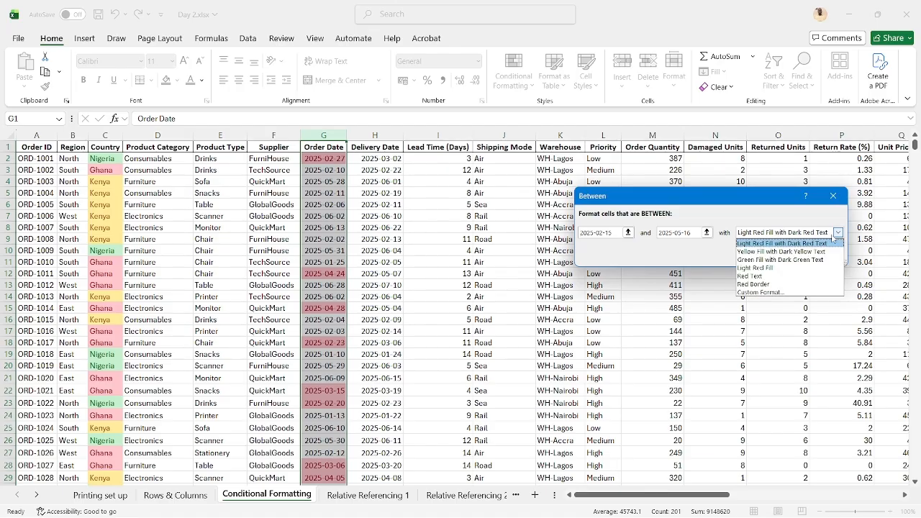
left_click(779, 259)
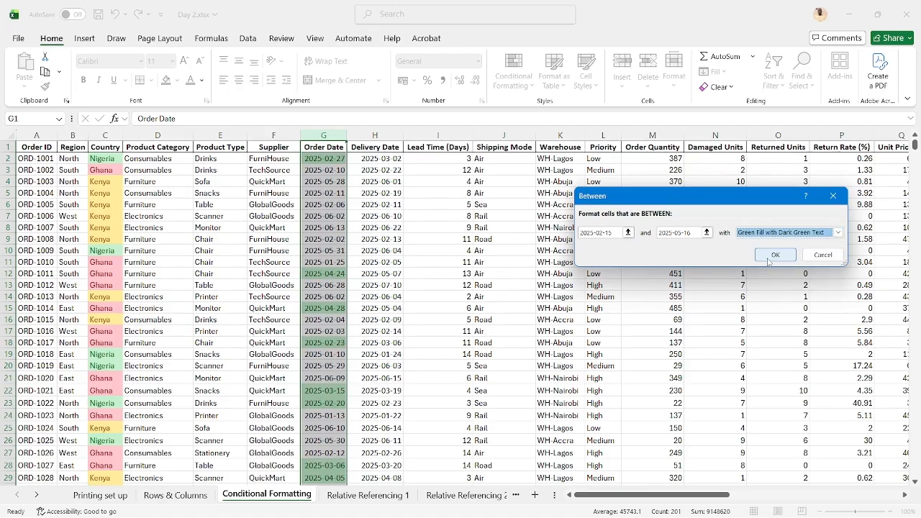
left_click(776, 258)
left_click(372, 185)
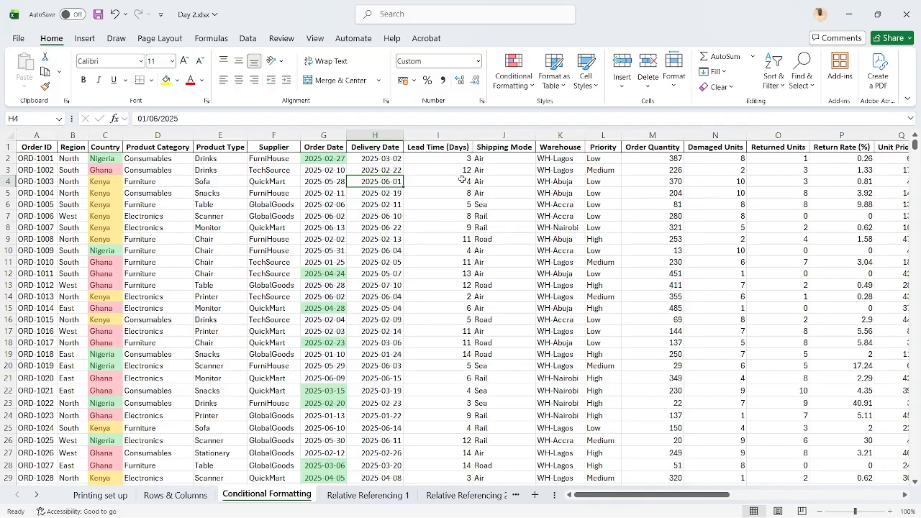
Apply gradient-fill Green Data Bars to the entire Order Quantity column and deselect it
left_click(511, 185)
scroll(513, 189, "right", 1)
scroll(513, 189, "right", 5)
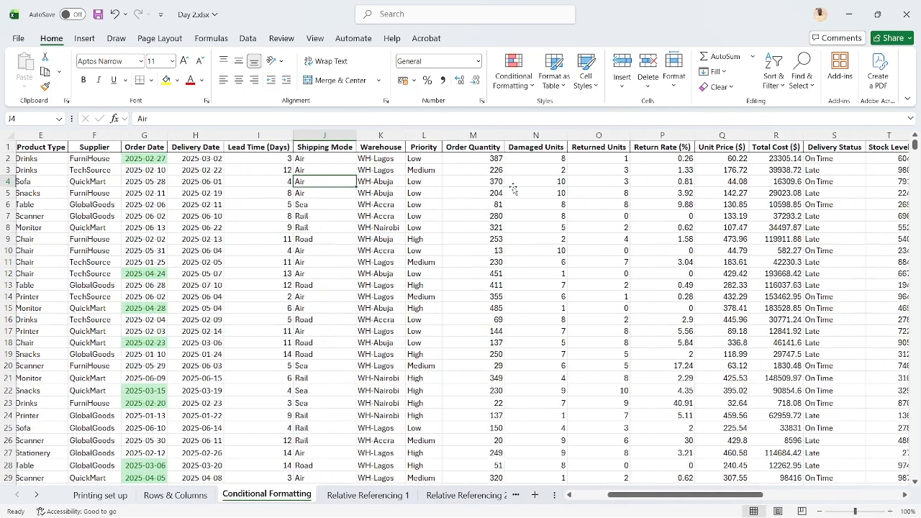
left_click(473, 158)
left_click(473, 135)
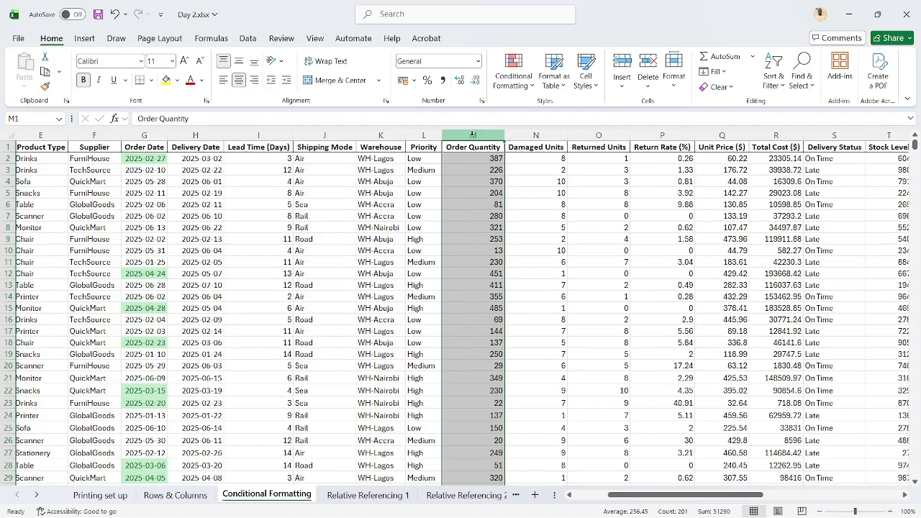
left_click(513, 72)
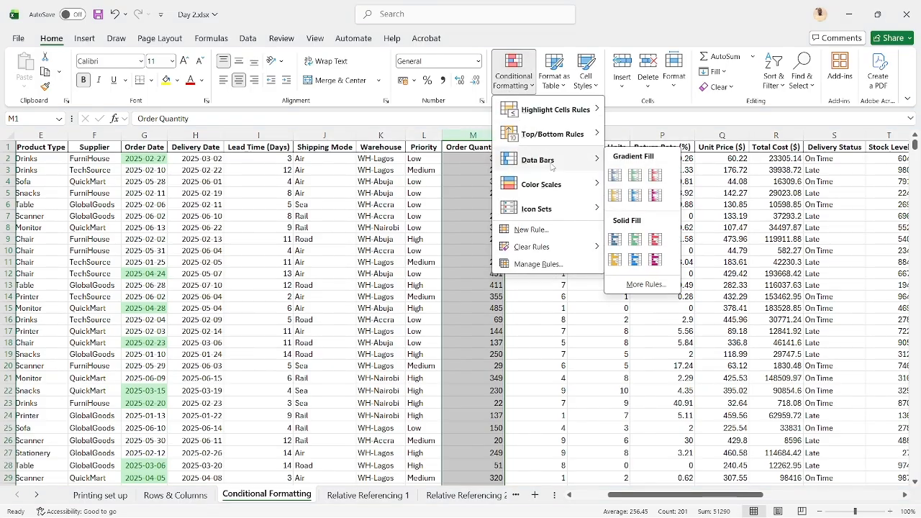
mouse_move(571, 191)
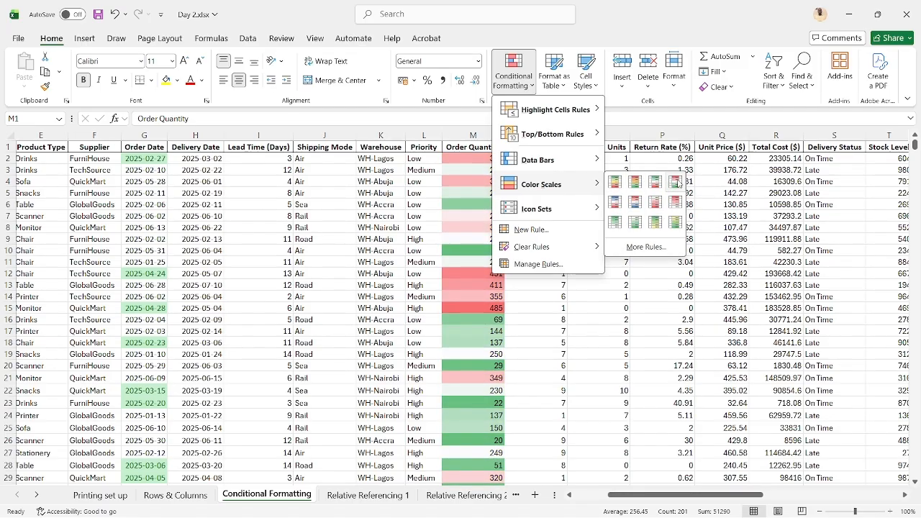
mouse_move(559, 161)
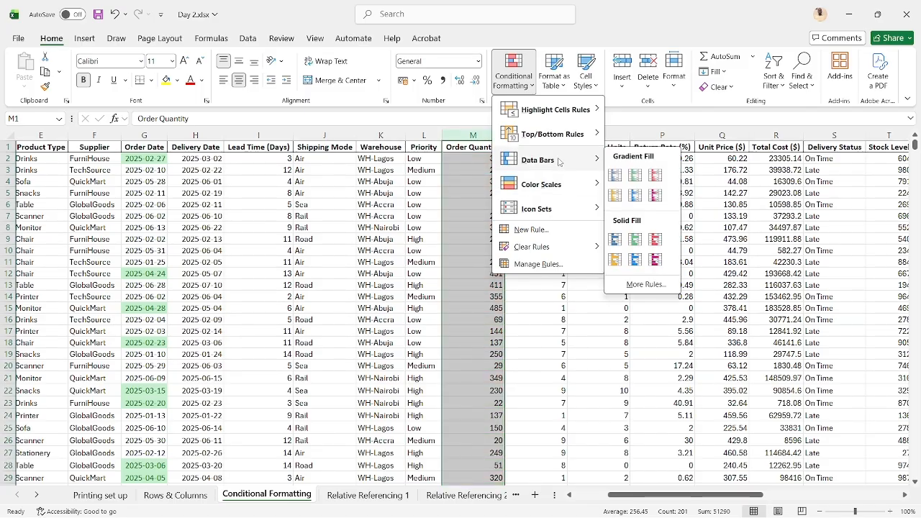
left_click(634, 176)
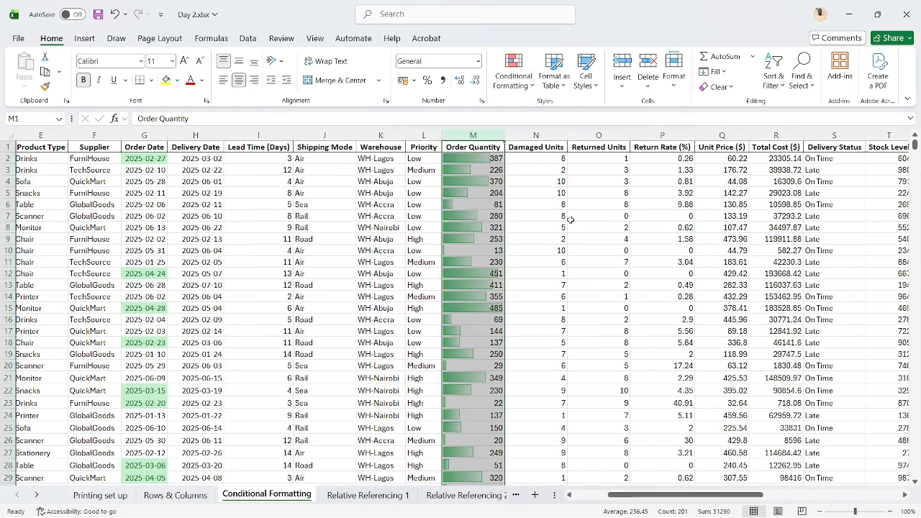
left_click(599, 216)
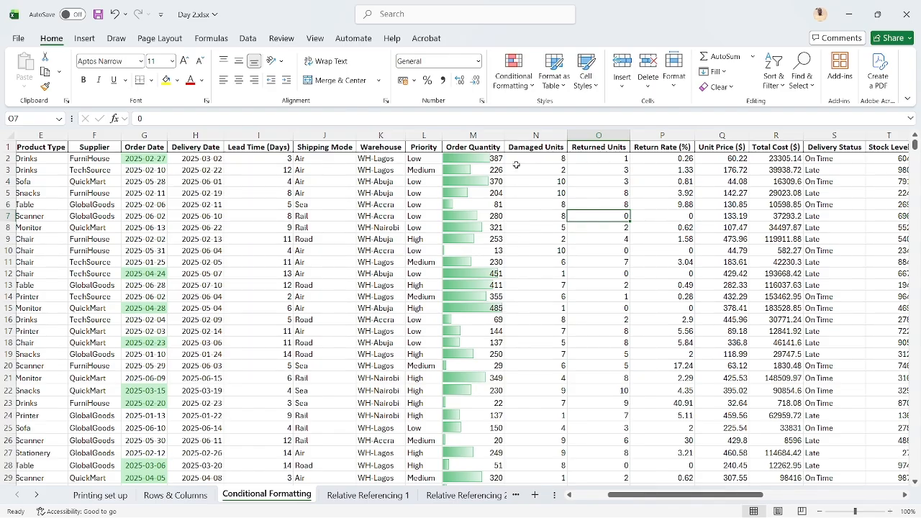
Widen the Order Quantity column to stretch its data bars, and restore the previous column width
left_click_drag(505, 136, 571, 136)
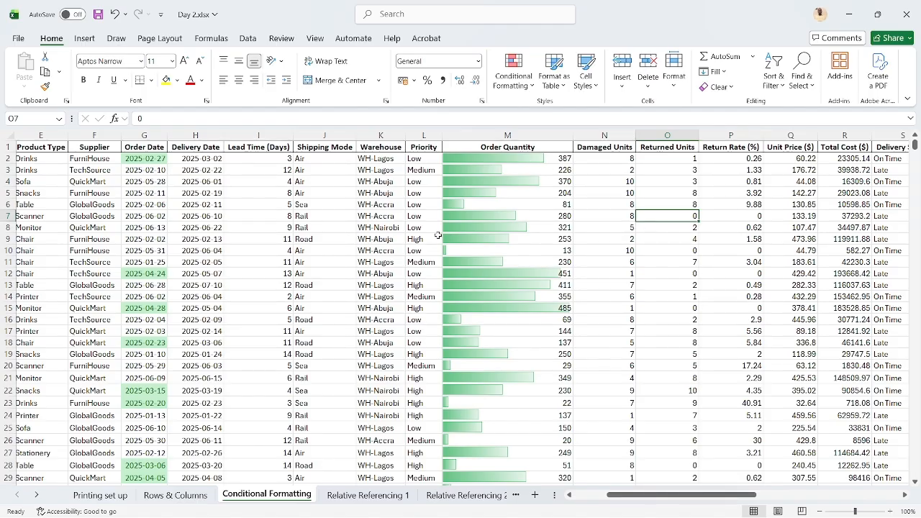
double_click(576, 137)
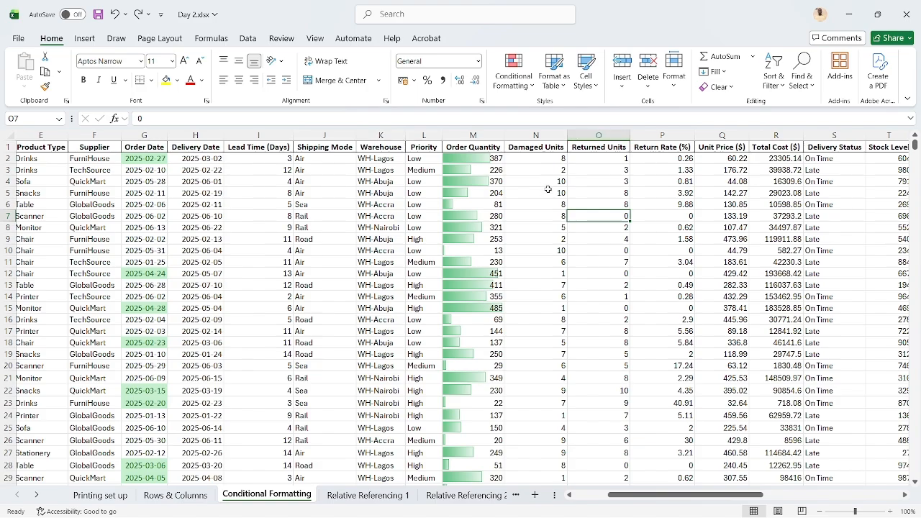
Highlight the top 10 items in the entire Total Cost ($) column with Green Fill with Dark Green Text and deselect the column
scroll(547, 189, "right", 4)
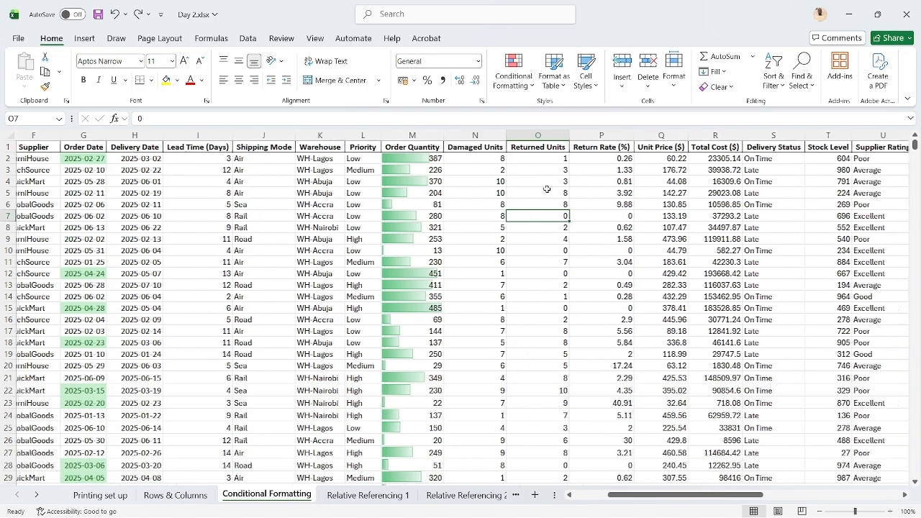
scroll(547, 189, "right", 1)
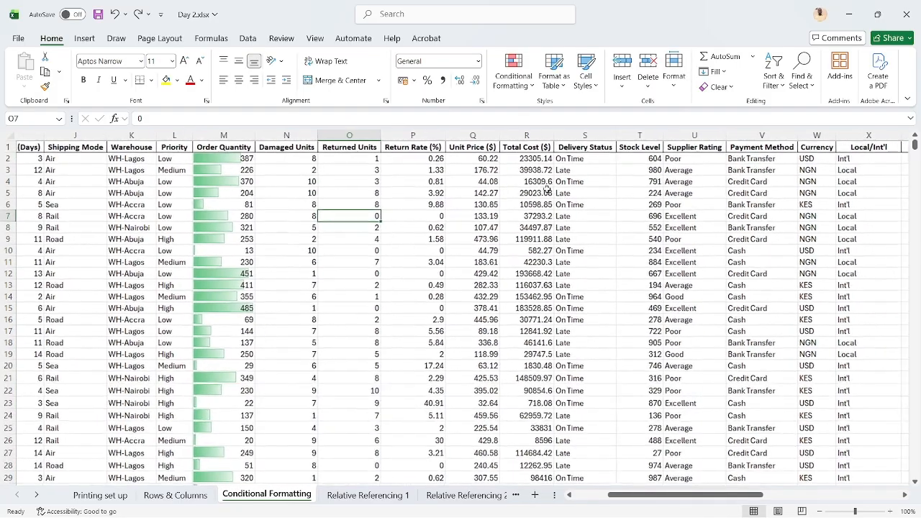
left_click(526, 159)
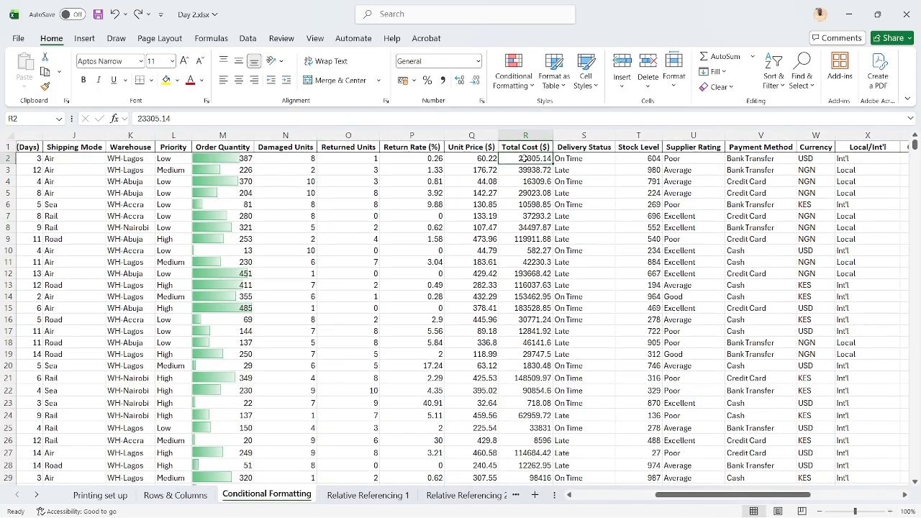
left_click_drag(525, 158, 525, 148)
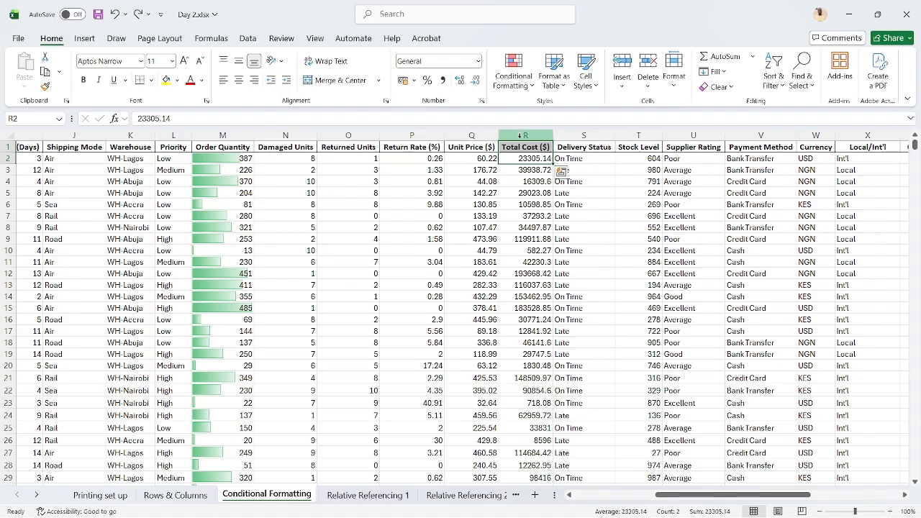
left_click(520, 134)
left_click(526, 92)
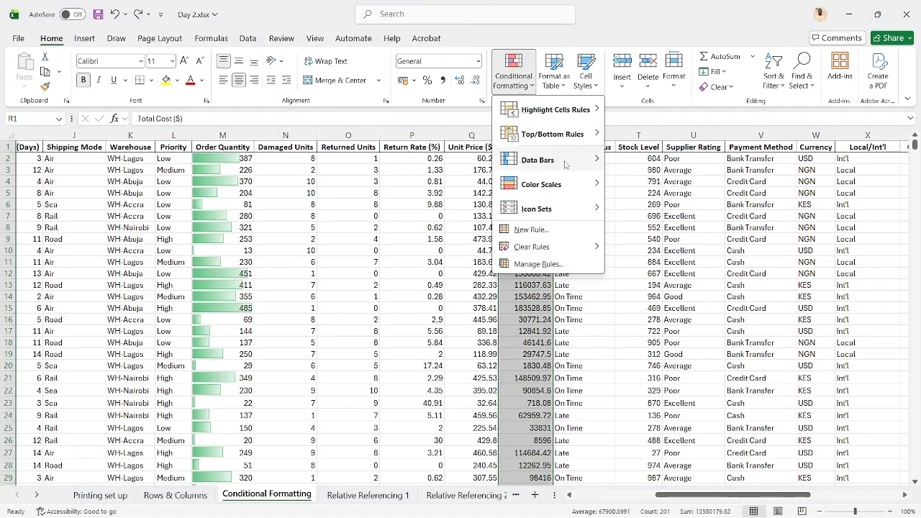
mouse_move(585, 149)
mouse_move(576, 135)
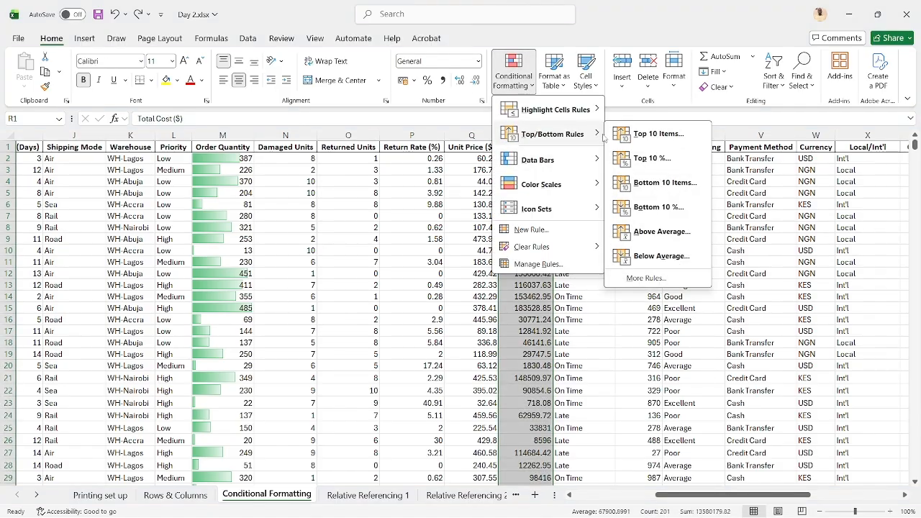
left_click(671, 139)
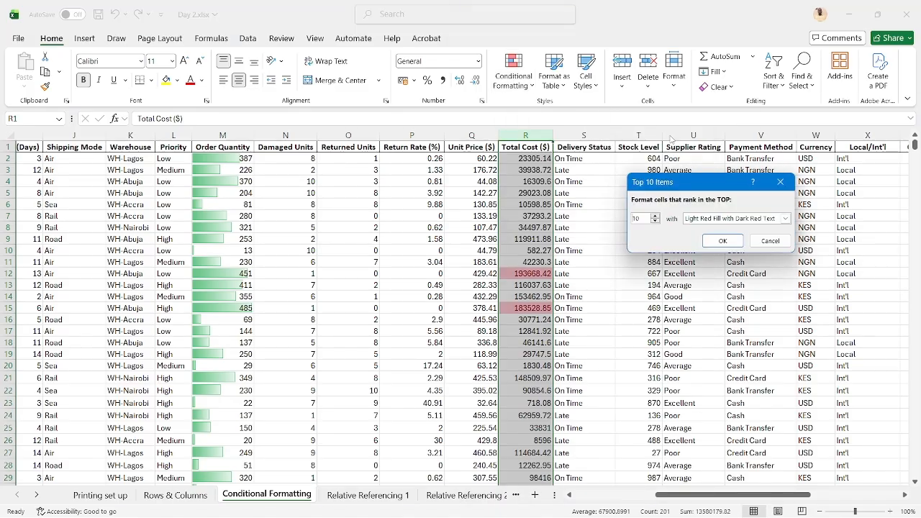
left_click(785, 219)
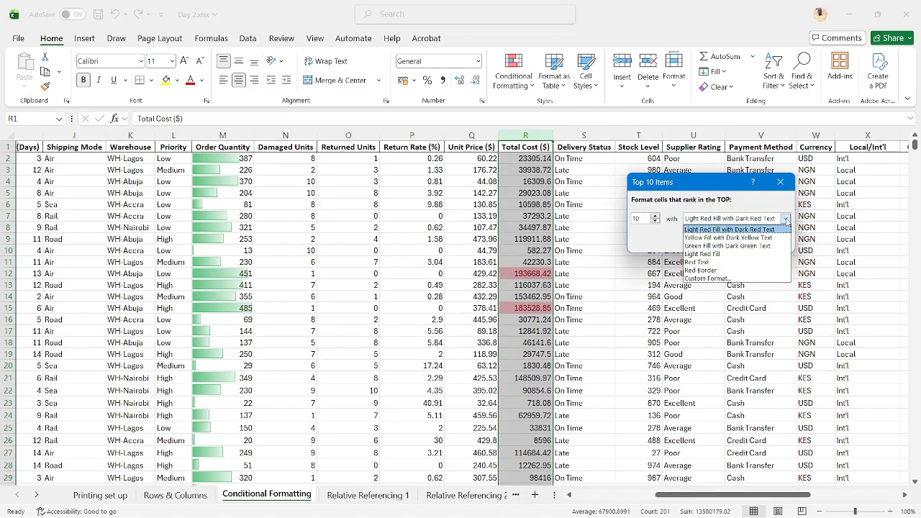
left_click(739, 247)
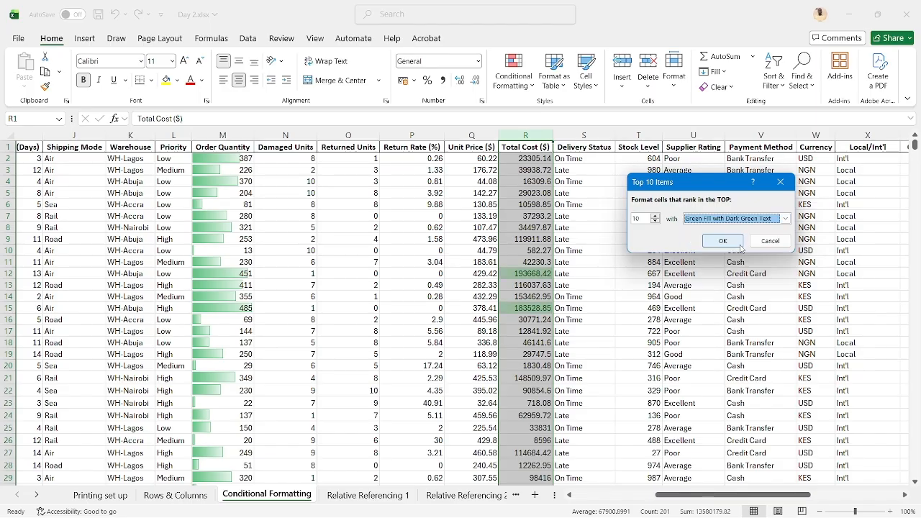
left_click(732, 241)
left_click(583, 228)
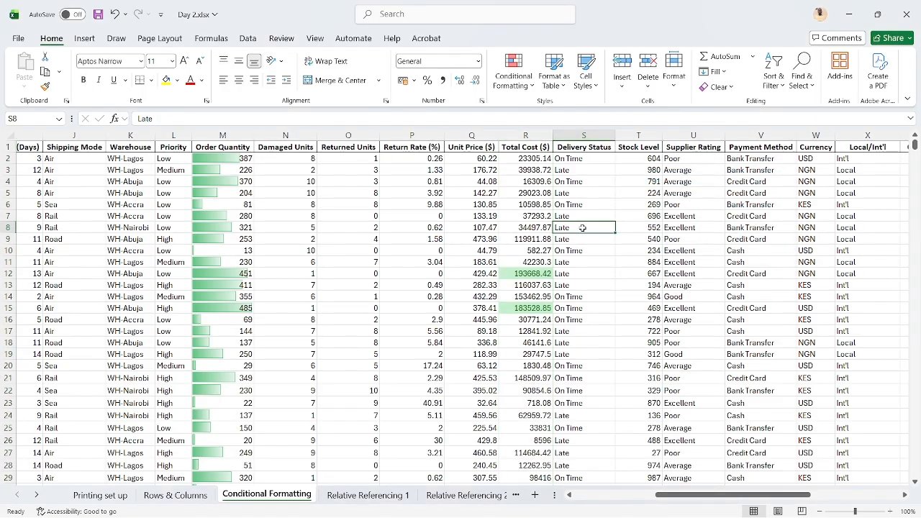
Examine which Total Cost ($) values are highlighted down the column, and return to the first rows
scroll(498, 227, "left", 3)
scroll(498, 228, "right", 3)
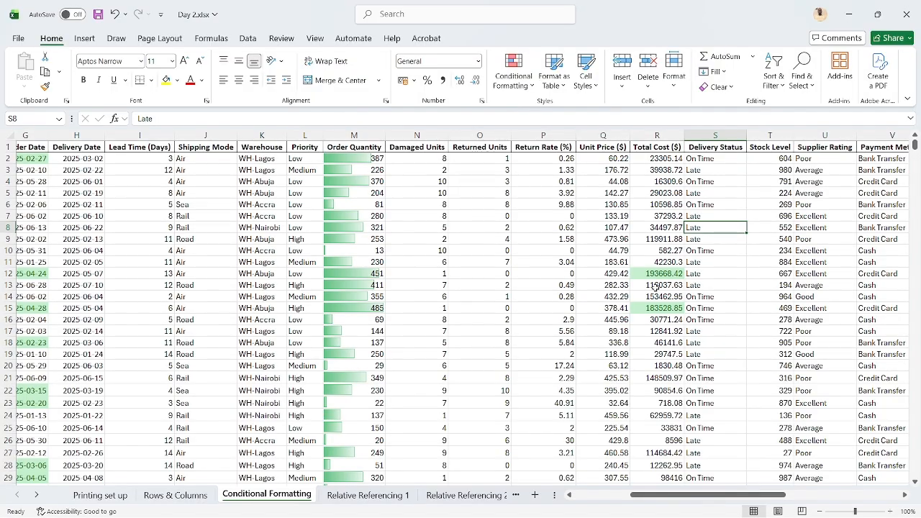
scroll(655, 287, "down", 9)
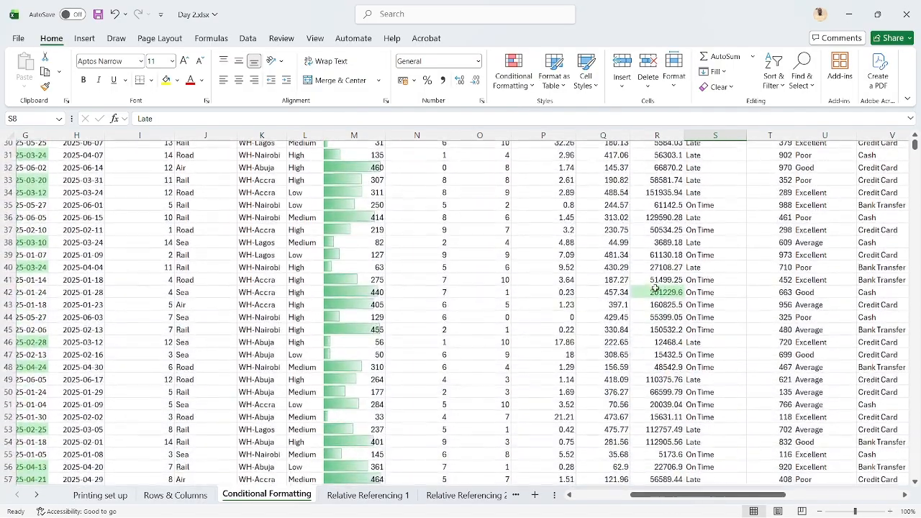
scroll(655, 288, "down", 14)
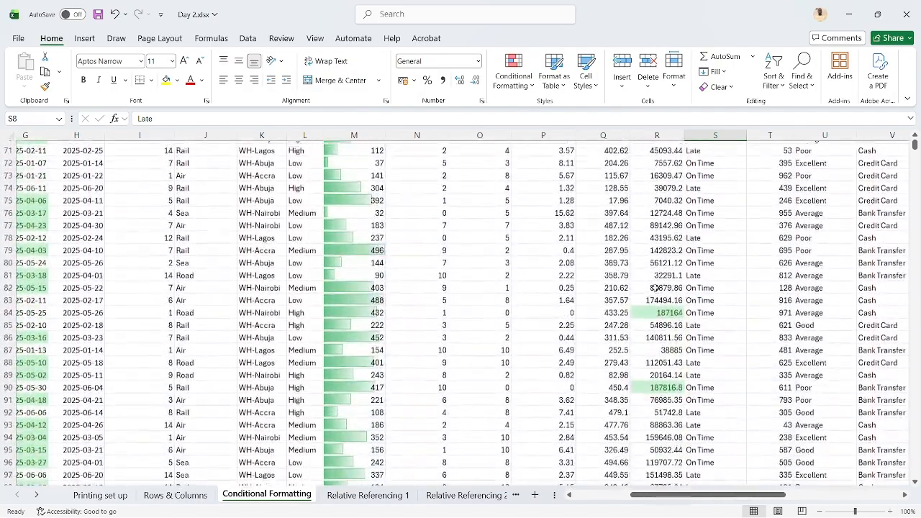
scroll(654, 288, "down", 8)
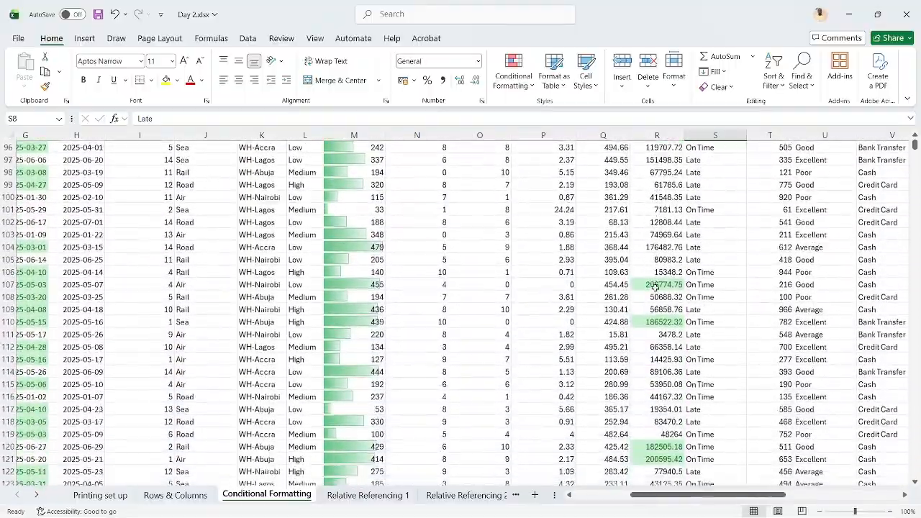
scroll(654, 286, "up", 20)
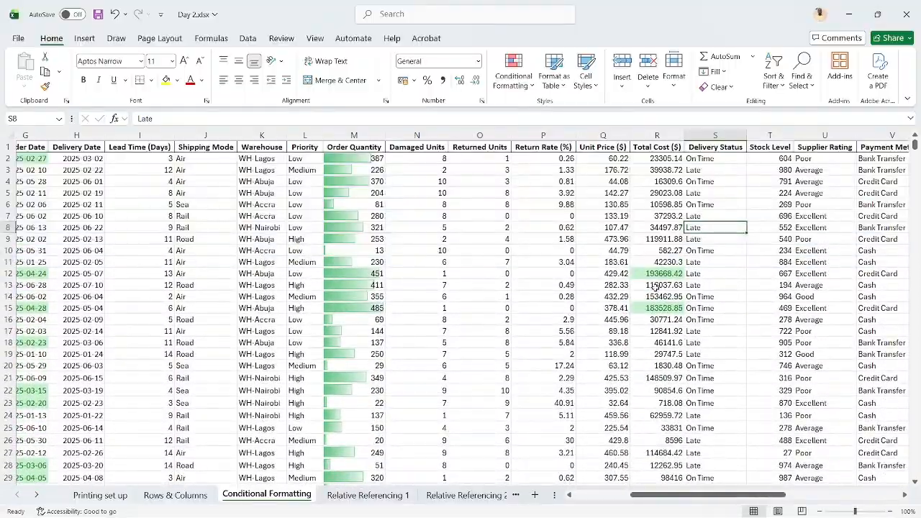
Apply the directional icon set with three coloured arrows to the entire Product Weight (kg) column and deselect it
scroll(655, 287, "right", 4)
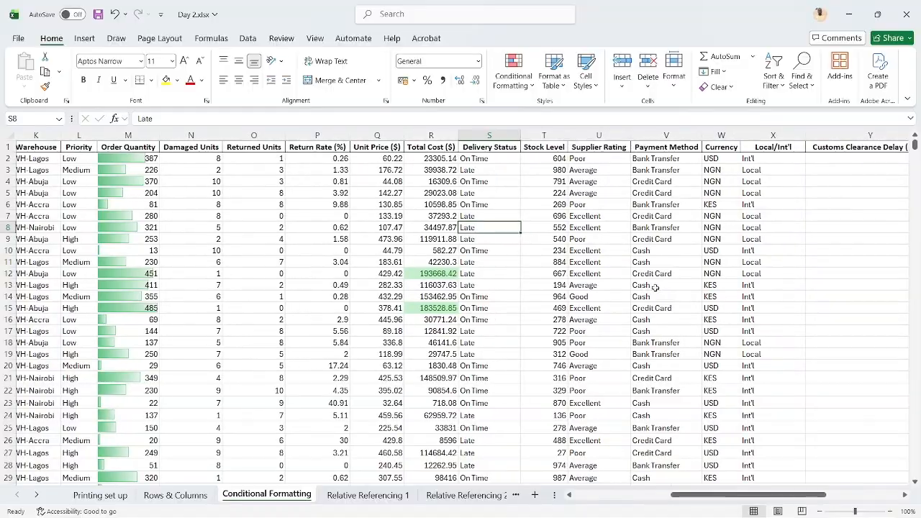
scroll(655, 288, "right", 7)
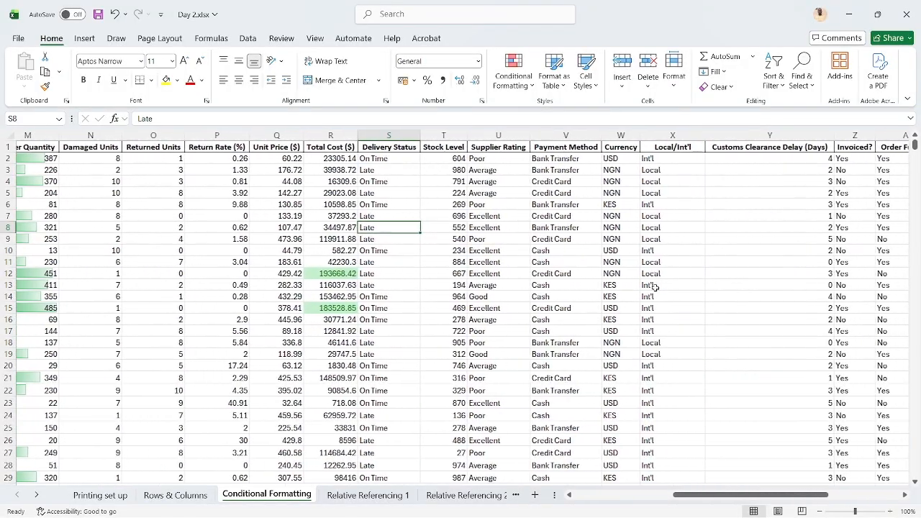
scroll(655, 288, "right", 2)
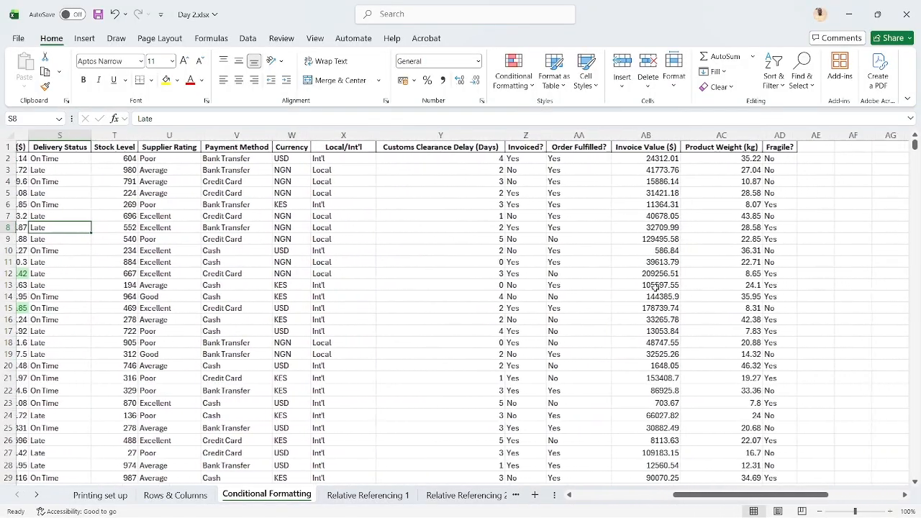
left_click(708, 136)
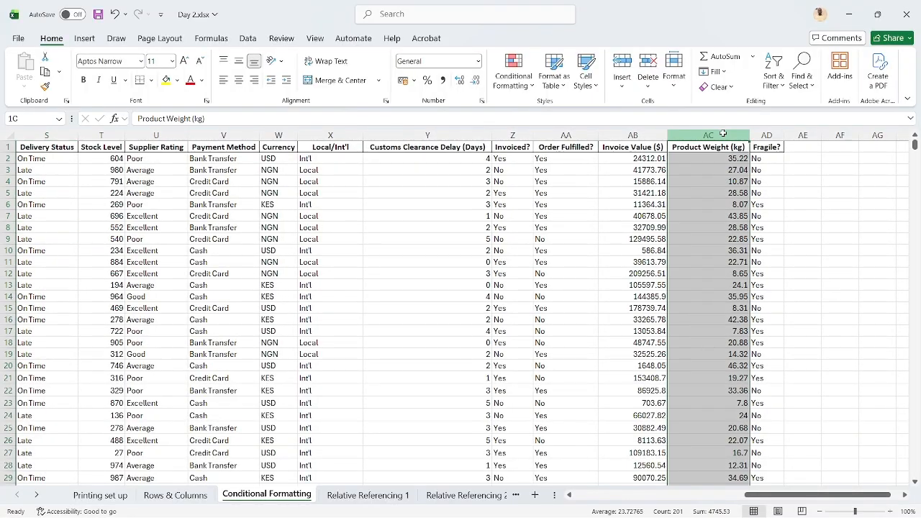
left_click(535, 75)
mouse_move(576, 218)
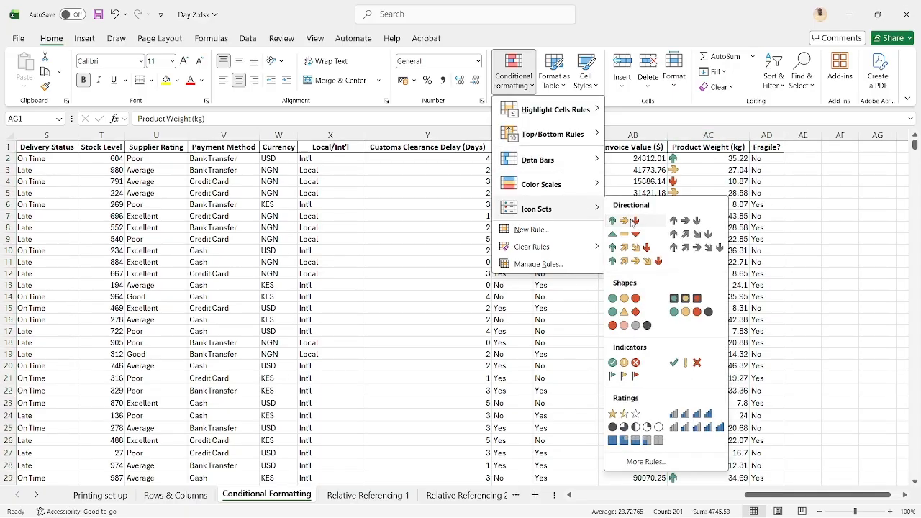
left_click(632, 222)
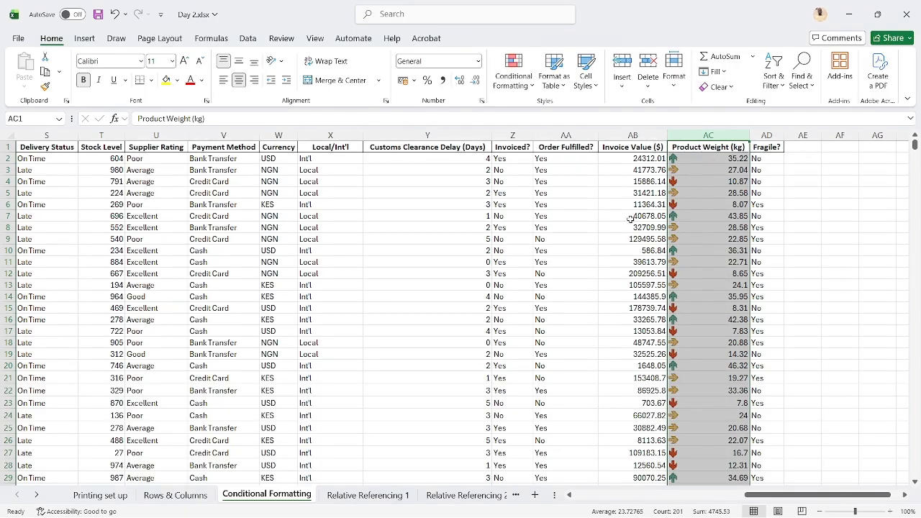
left_click(720, 159)
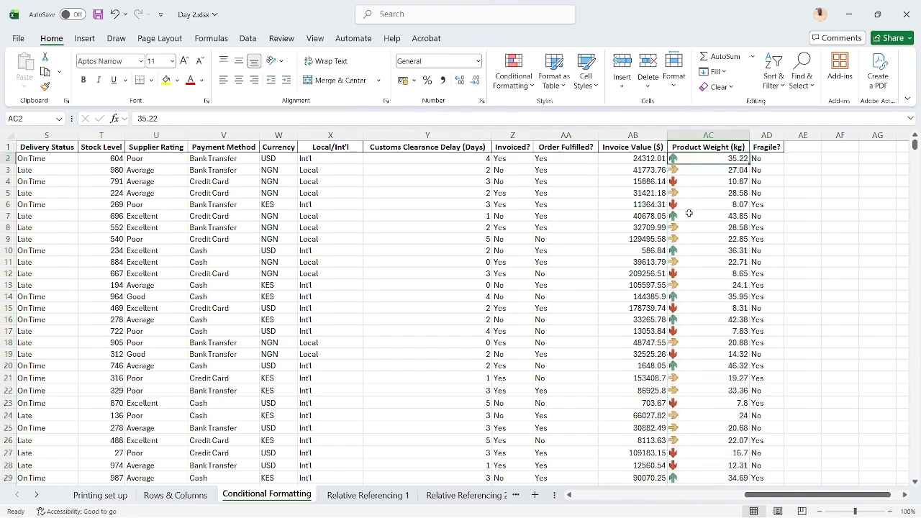
Compare the arrow icons and Product Weight (kg) values in cells AC2 and AC4
left_click(704, 181)
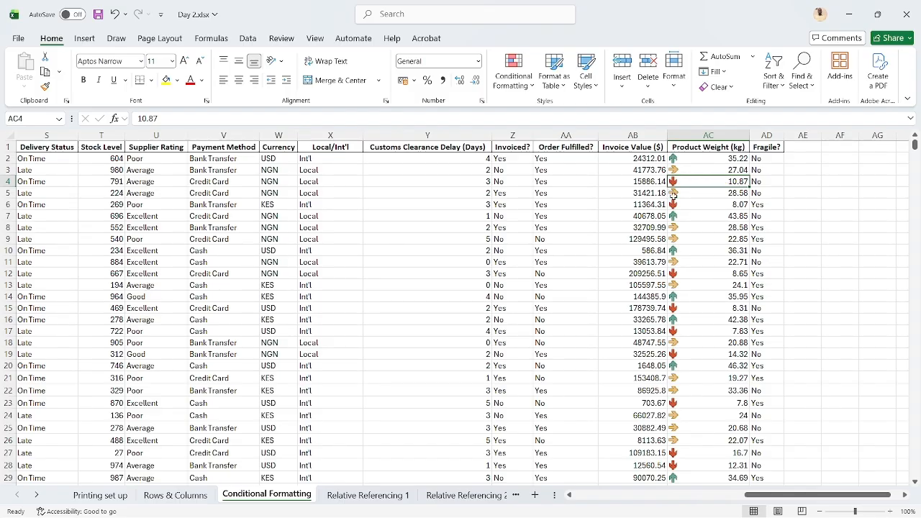
left_click(711, 159)
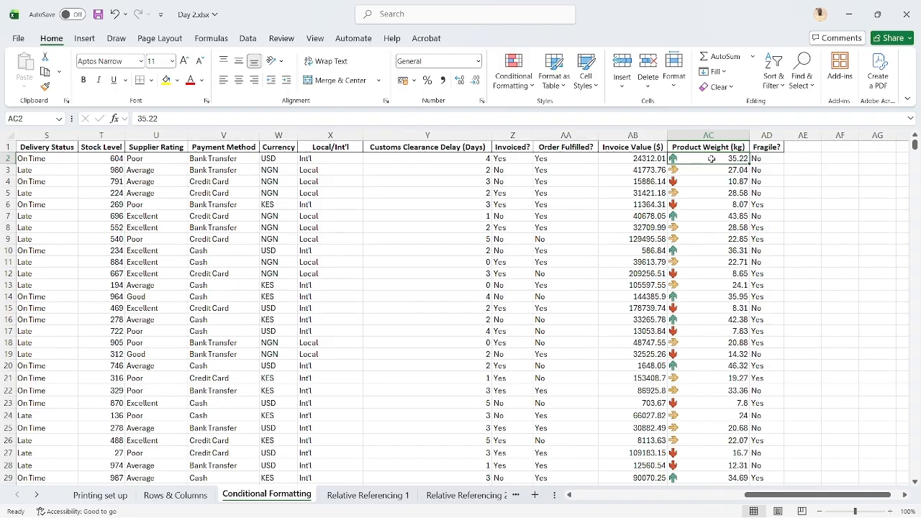
left_click(677, 183)
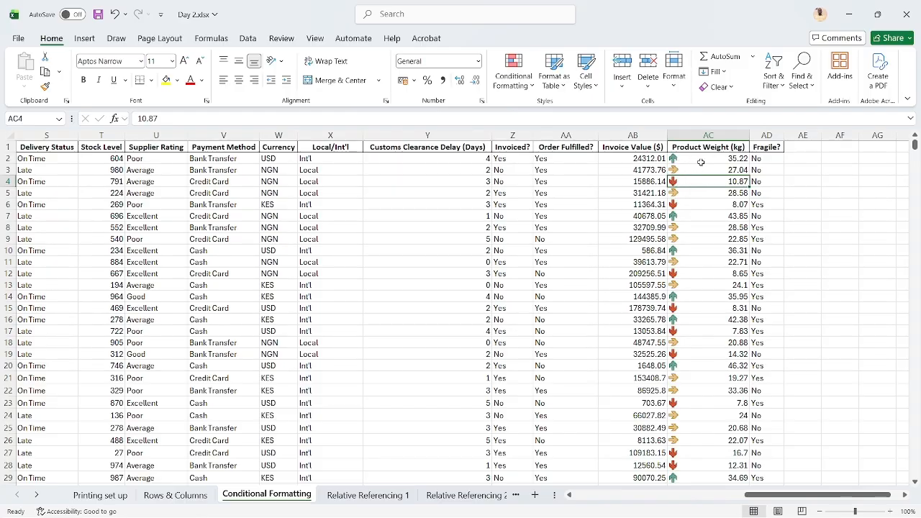
left_click(701, 161)
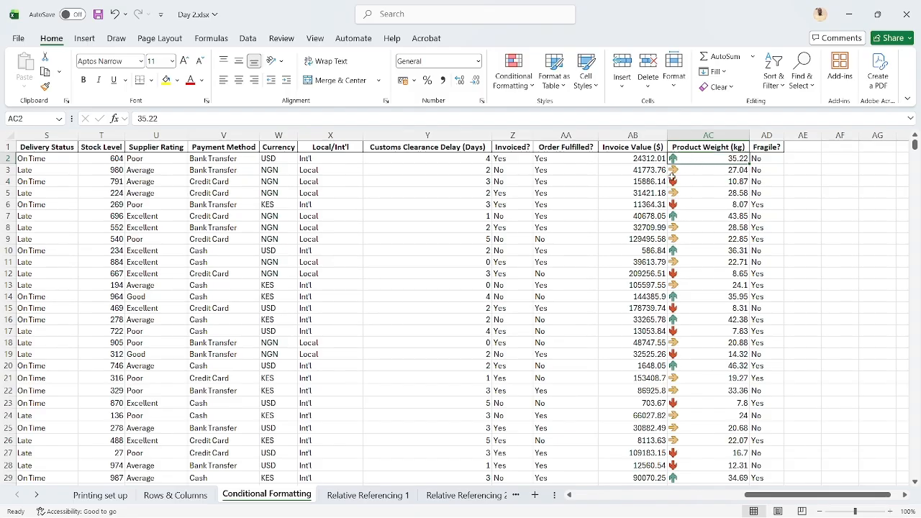
Review the arrow icons down the Product Weight (kg) column and the formatted columns back to Order ID
scroll(651, 285, "down", 4)
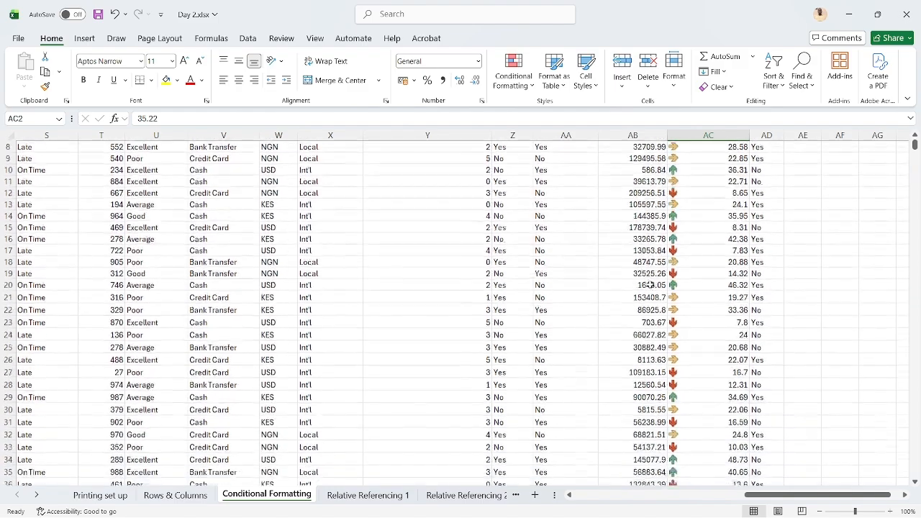
scroll(650, 285, "up", 4)
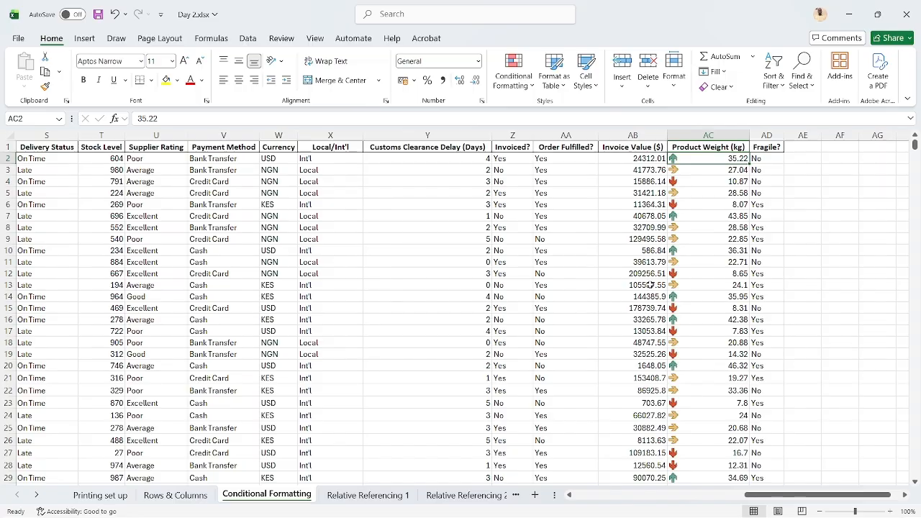
scroll(650, 285, "left", 5)
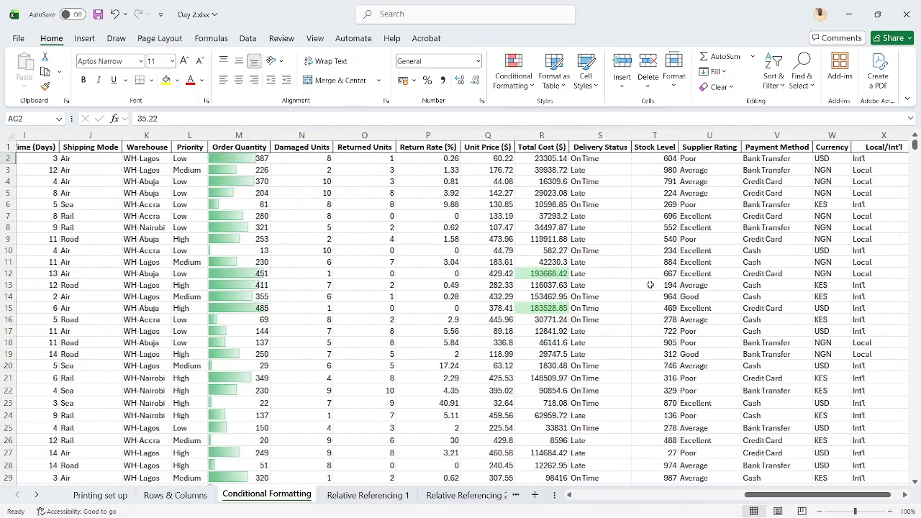
left_click(531, 86)
mouse_move(560, 109)
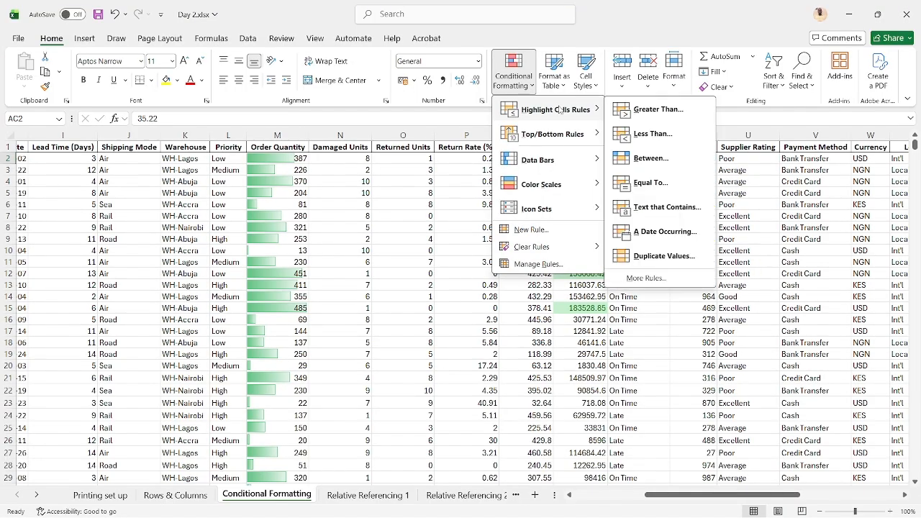
left_click(319, 232)
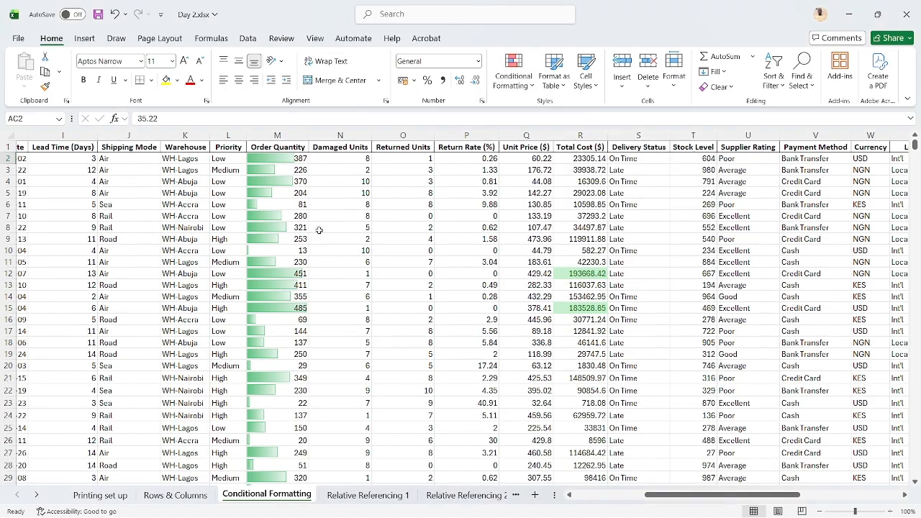
scroll(180, 222, "left", 2)
scroll(179, 221, "left", 2)
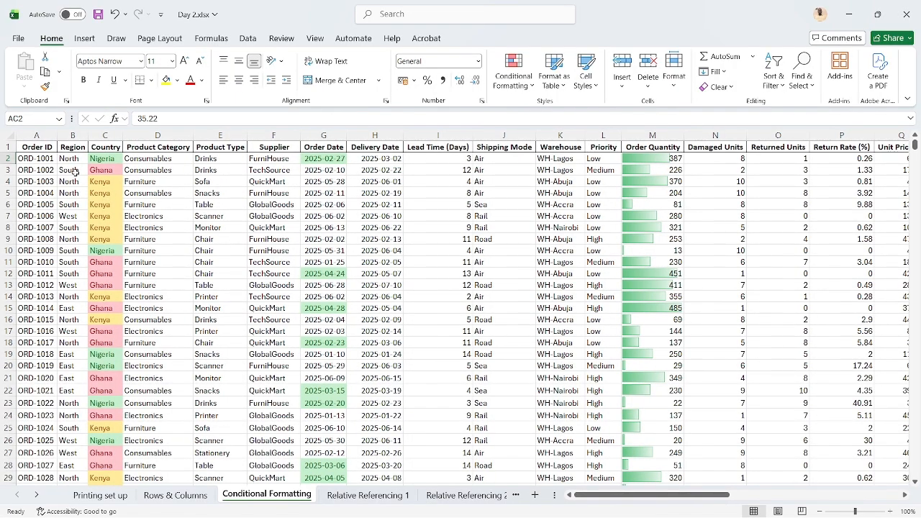
Highlight duplicate values in the entire Order ID column with Light Red Fill with Dark Red Text and check the column for duplicates
left_click(37, 134)
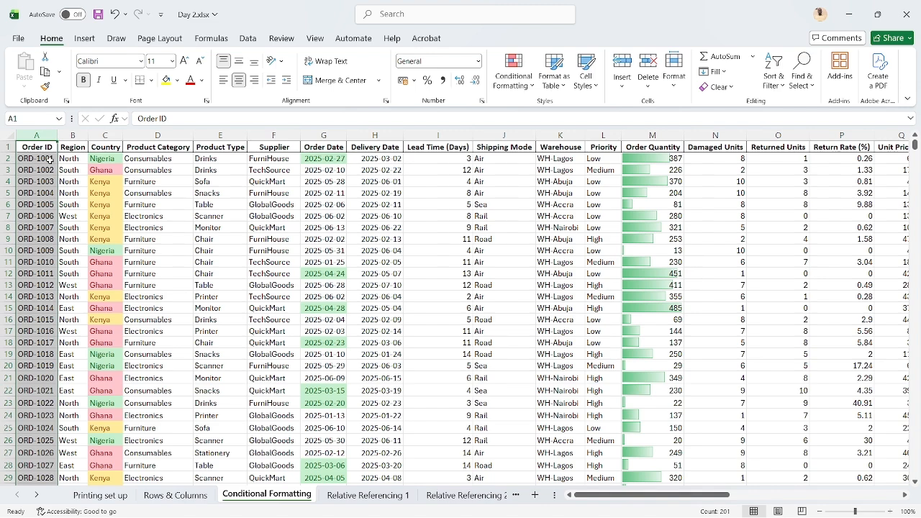
left_click(511, 83)
mouse_move(534, 108)
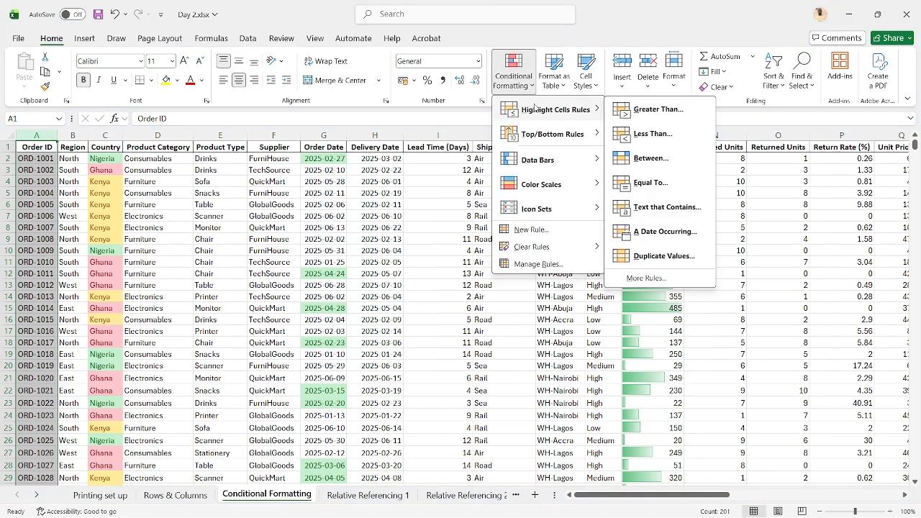
left_click(645, 256)
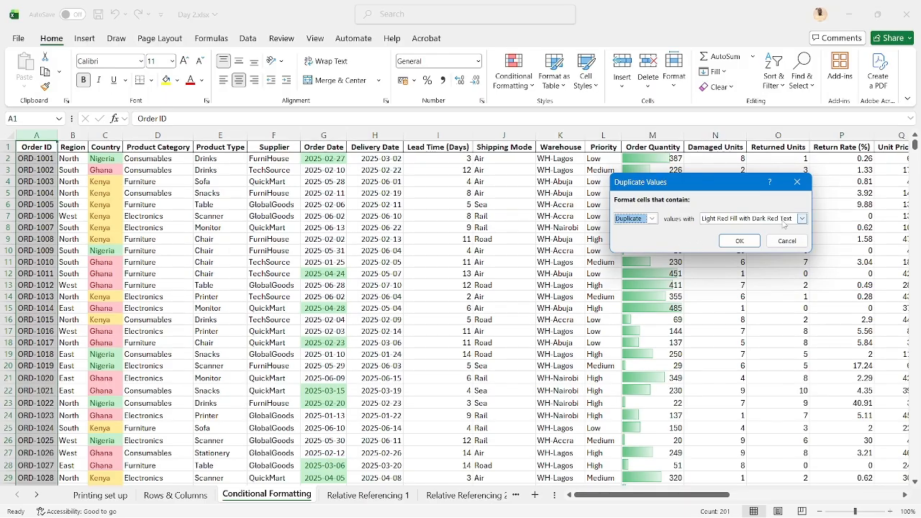
left_click(727, 241)
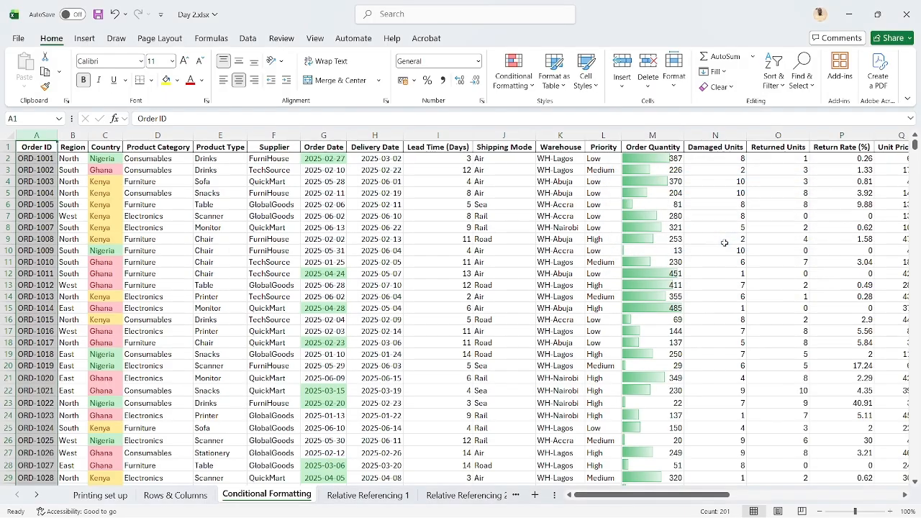
scroll(143, 286, "down", 19)
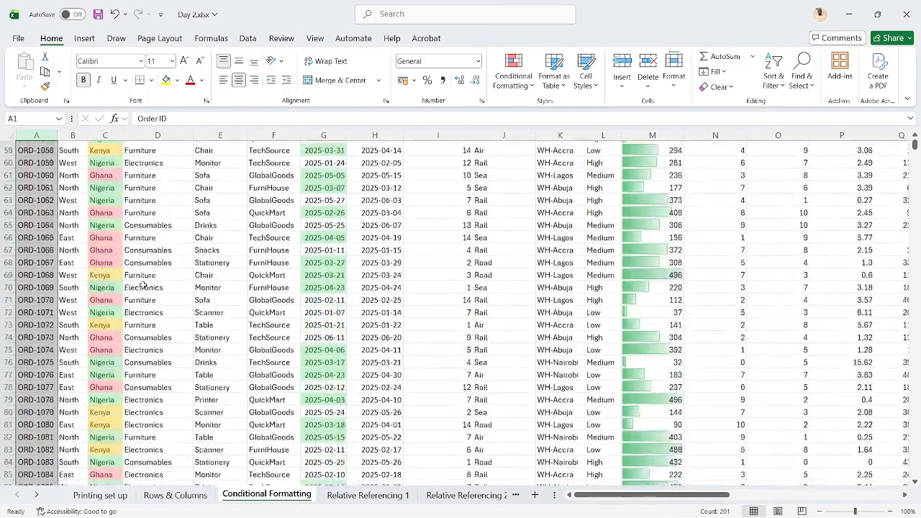
scroll(143, 286, "down", 20)
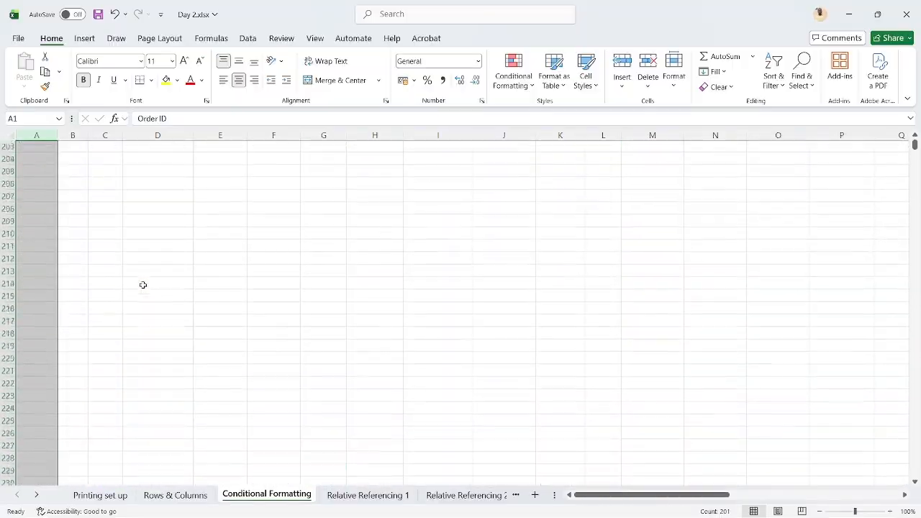
scroll(143, 285, "up", 20)
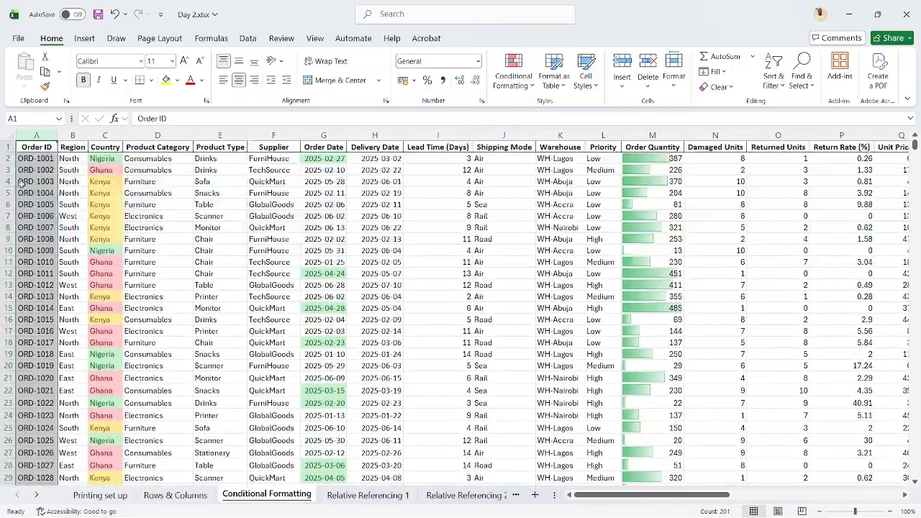
Test the duplicate rule by copying the Order ID in A2 over cell A15, and undo the paste
left_click(38, 158)
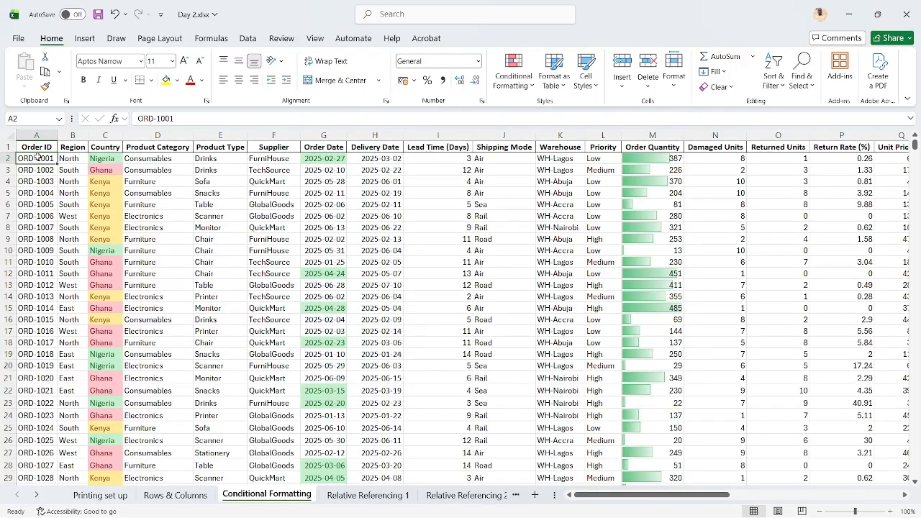
key("ctrl+c")
left_click(41, 306)
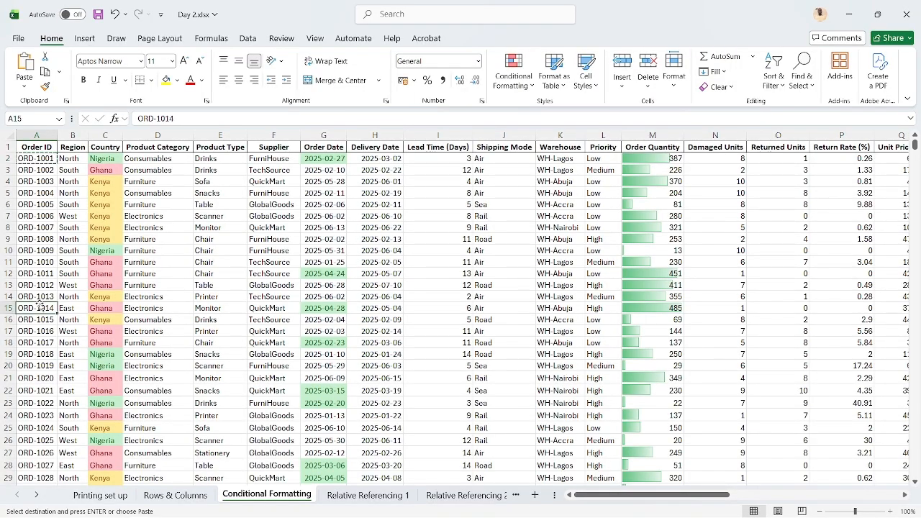
key("ctrl+v")
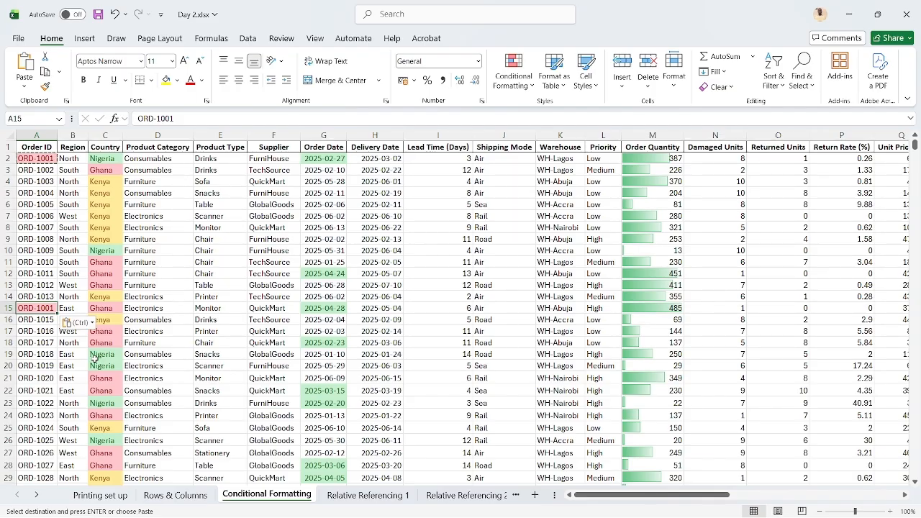
key("ctrl+z")
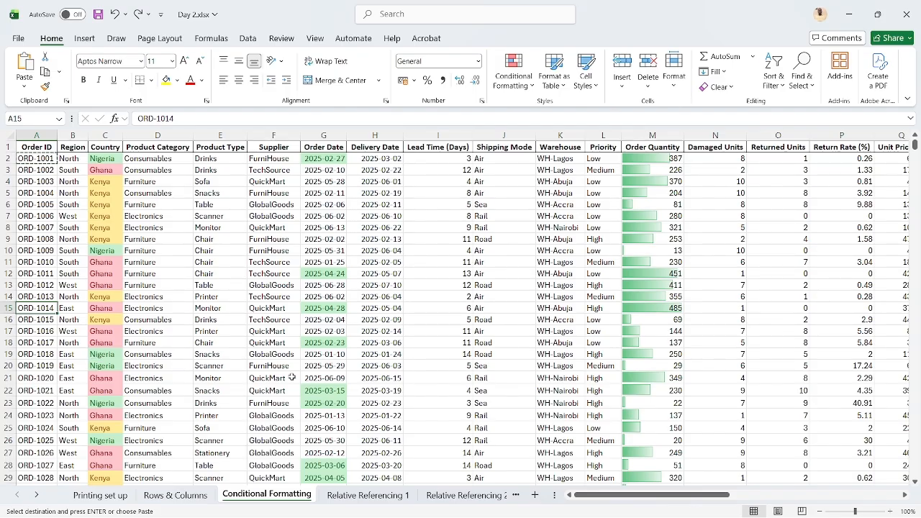
left_click(245, 278)
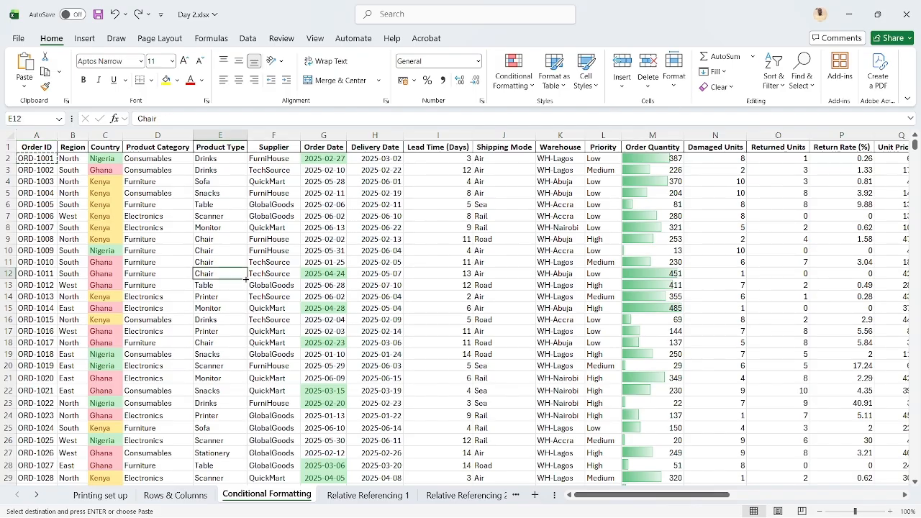
left_click(279, 248)
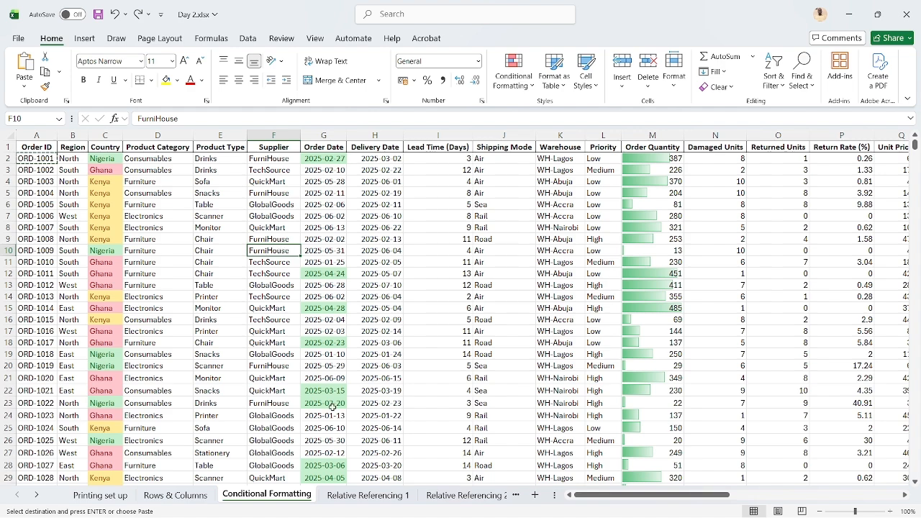
Switch to the Relative Referencing 1 sheet with the monthly revenue and expense table
left_click(369, 495)
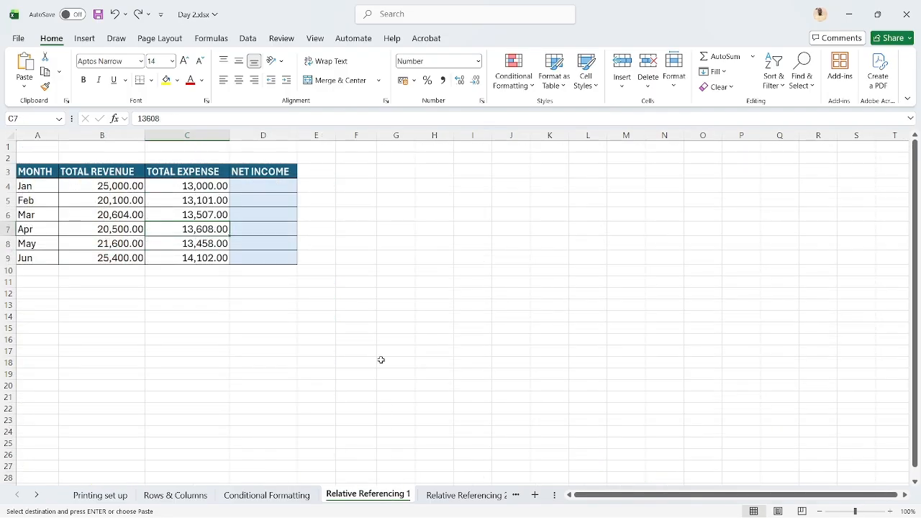
left_click(371, 294)
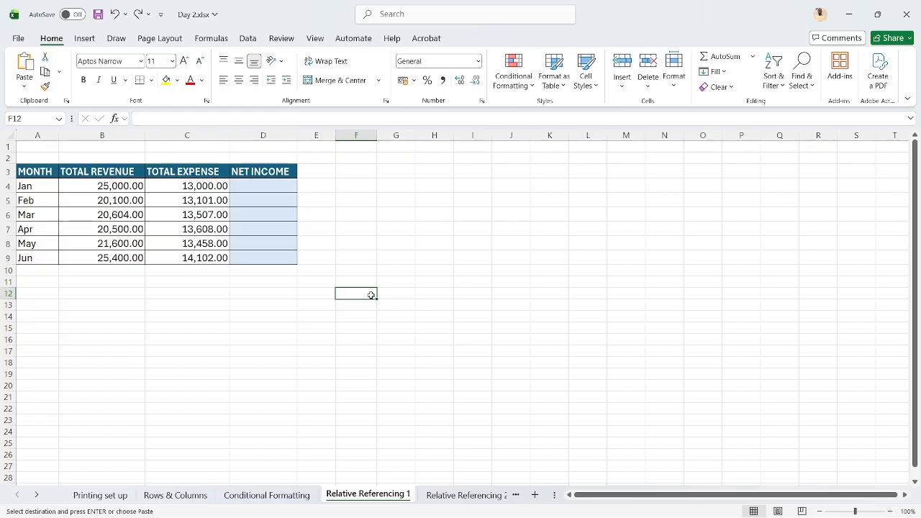
left_click(352, 189)
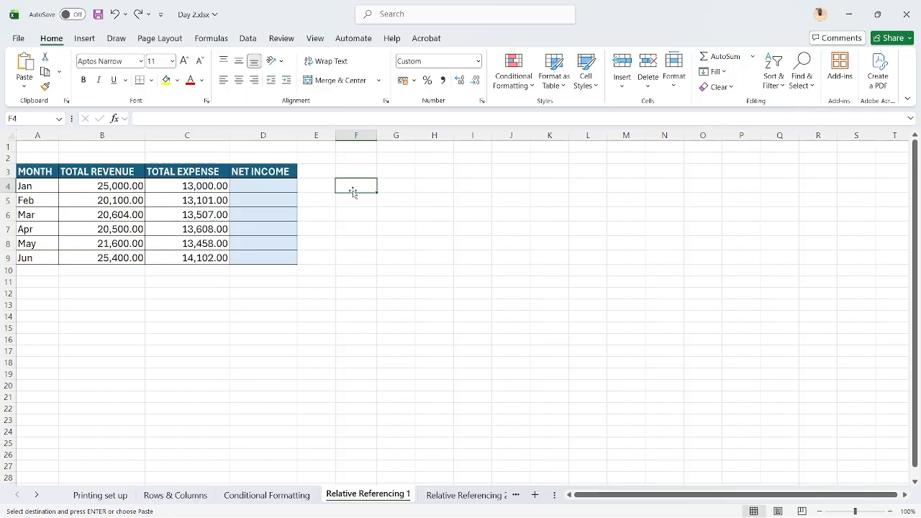
left_click(272, 182)
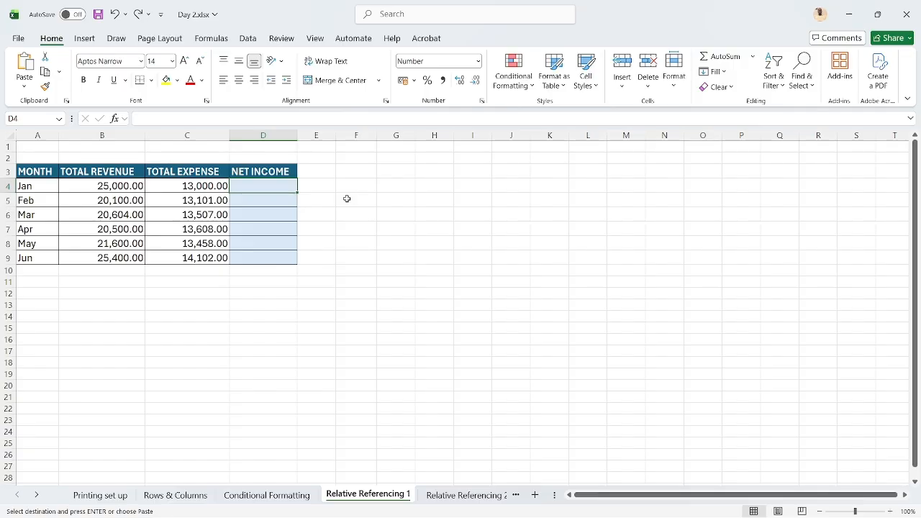
type("=")
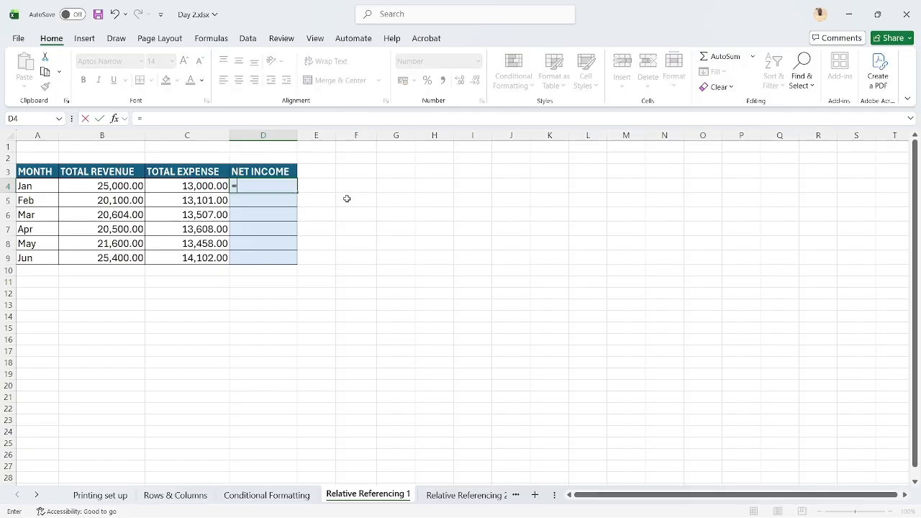
key("Escape")
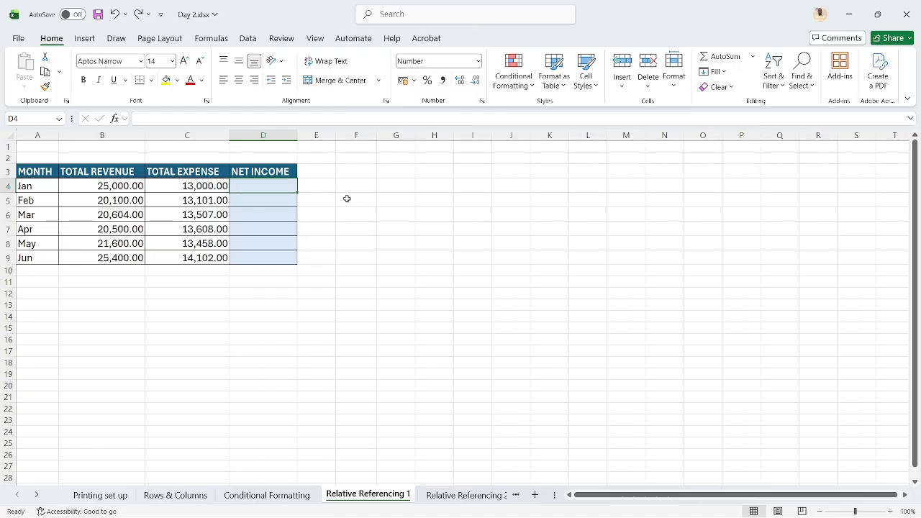
type("25")
key("Escape")
left_click(890, 511)
left_click(889, 512)
left_click(889, 512)
left_click(889, 512)
left_click(890, 512)
left_click(889, 512)
left_click(890, 511)
left_click(890, 511)
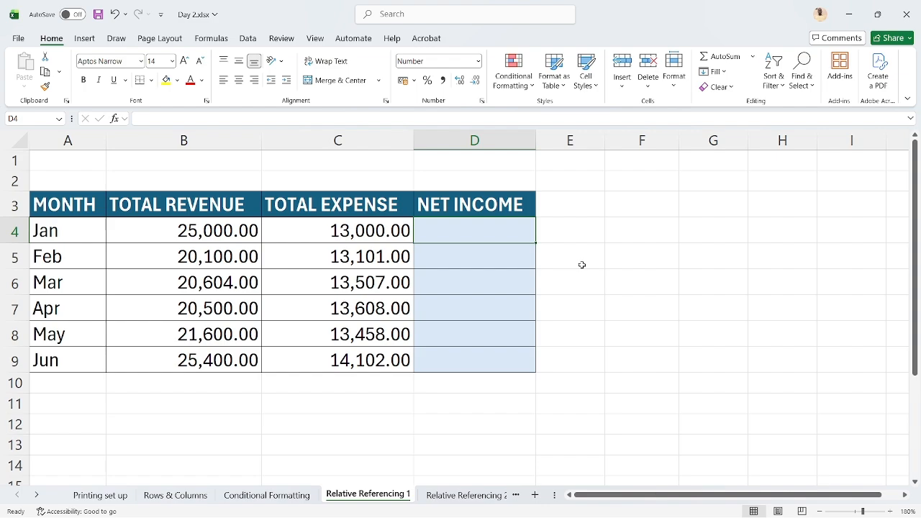
type("25")
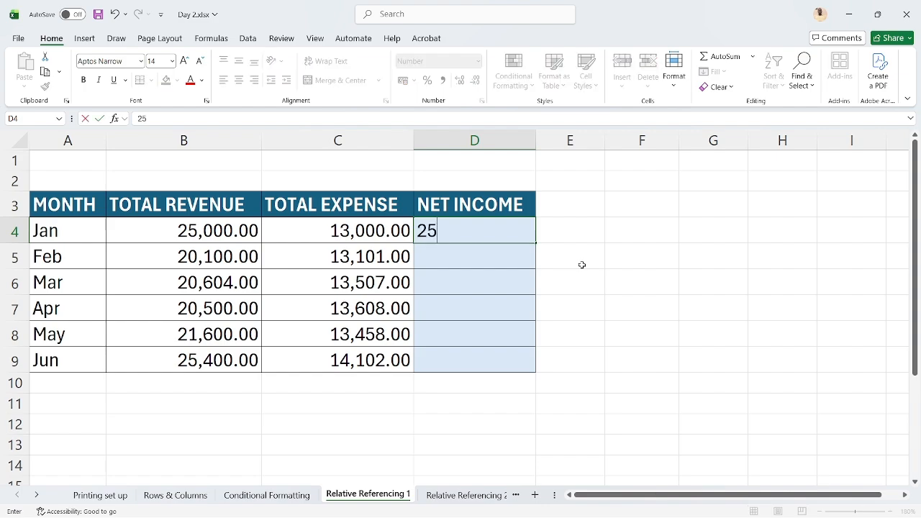
type("000-13000")
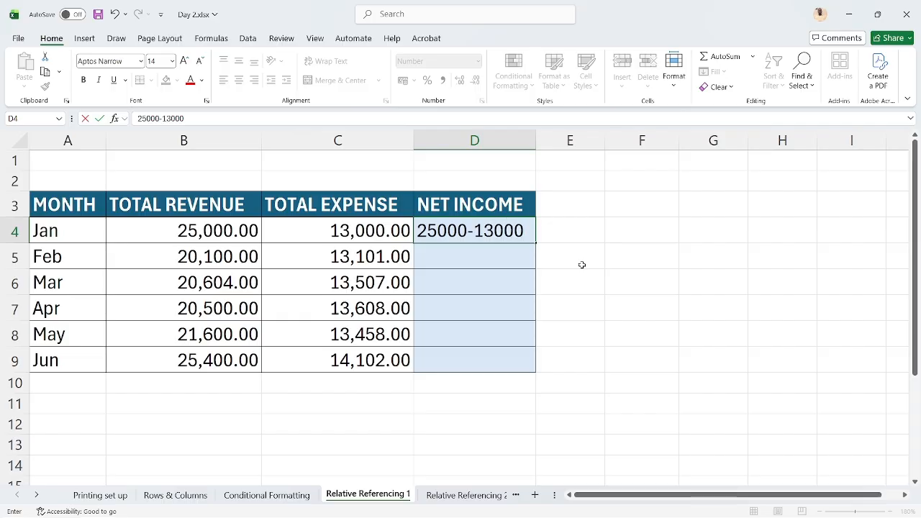
key("Return")
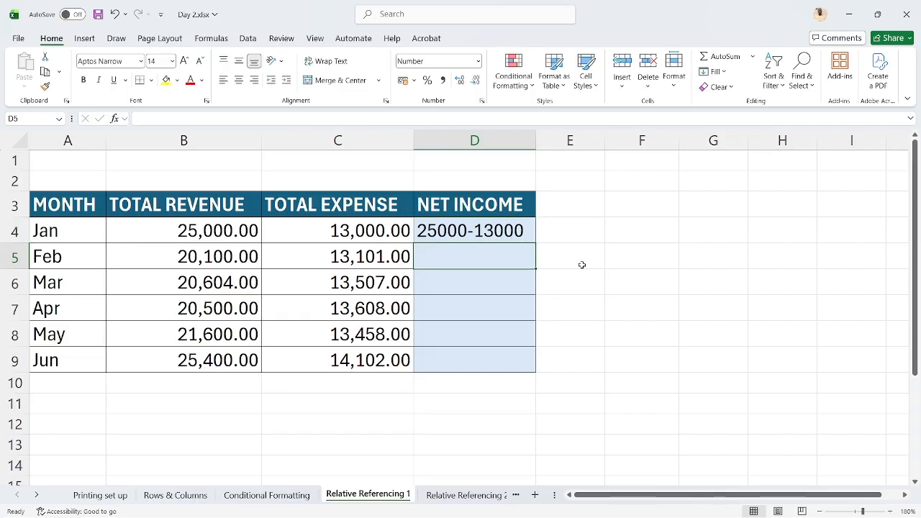
key("shift+Return")
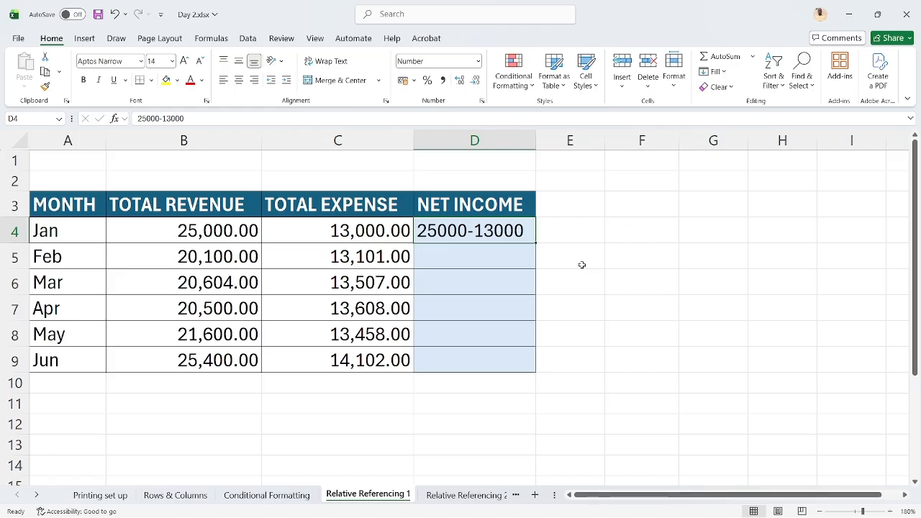
key("Delete")
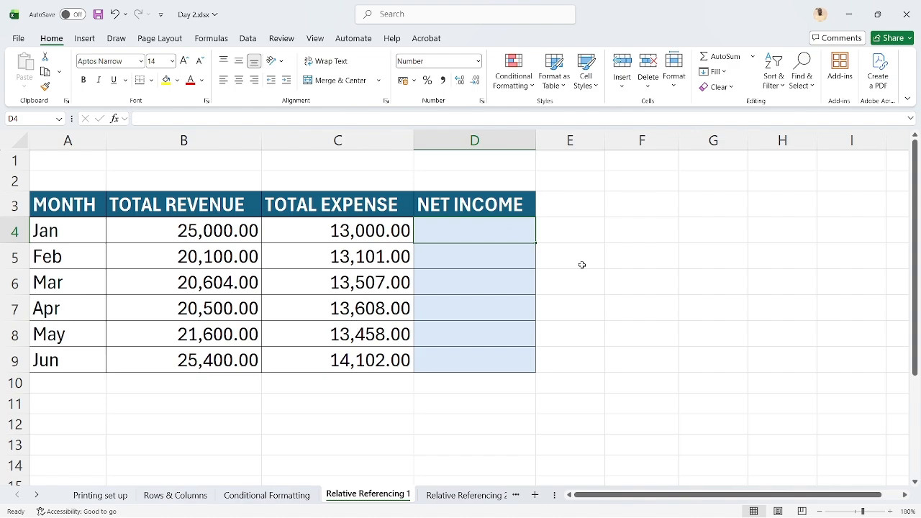
type("=")
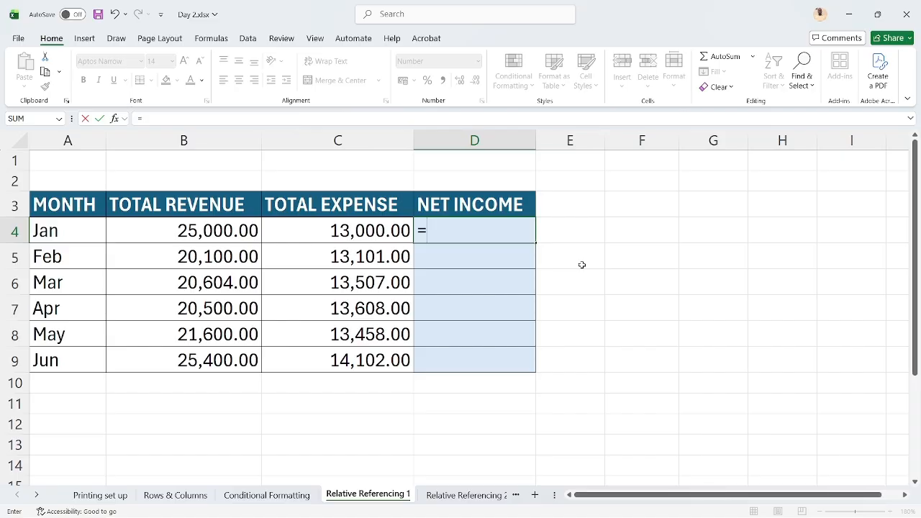
type("25000")
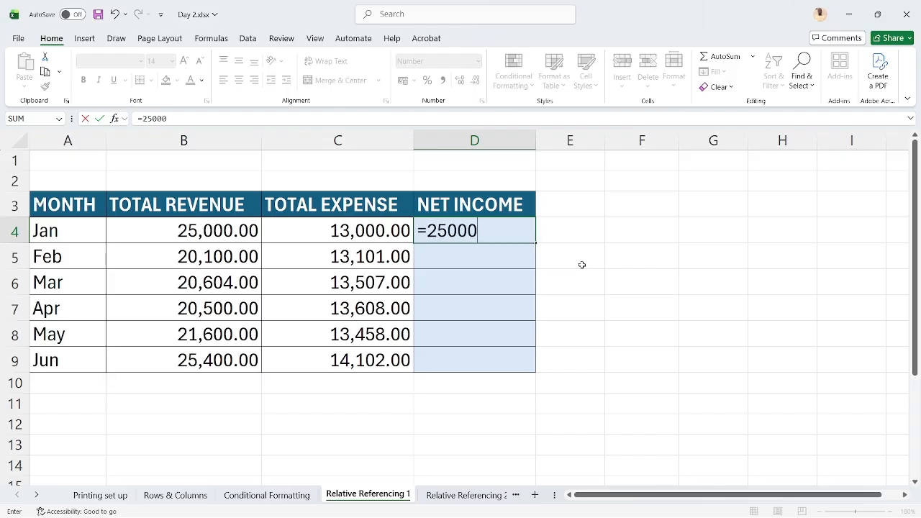
type("-13000")
key("ctrl+Return")
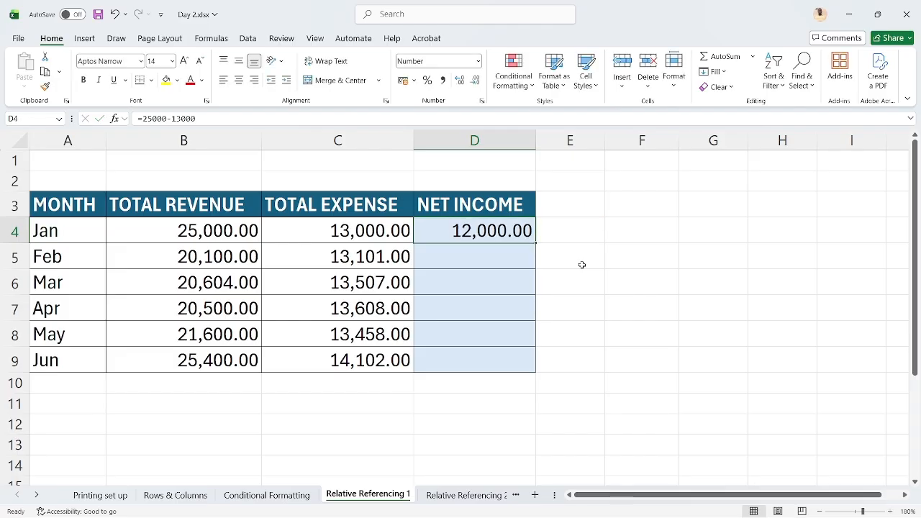
key("Left")
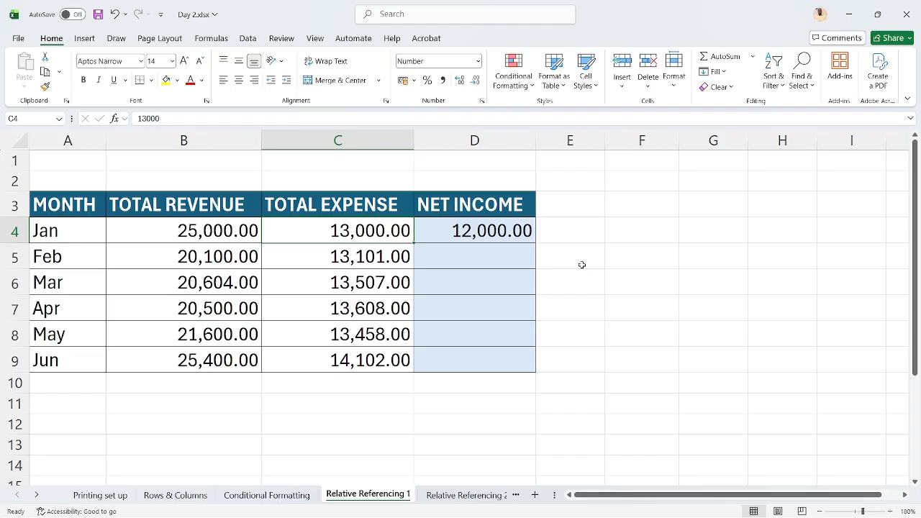
Set January's Total Expense in C4 to 12000
key("F2")
key("BackSpace")
key("BackSpace")
key("BackSpace")
key("BackSpace")
type("2000")
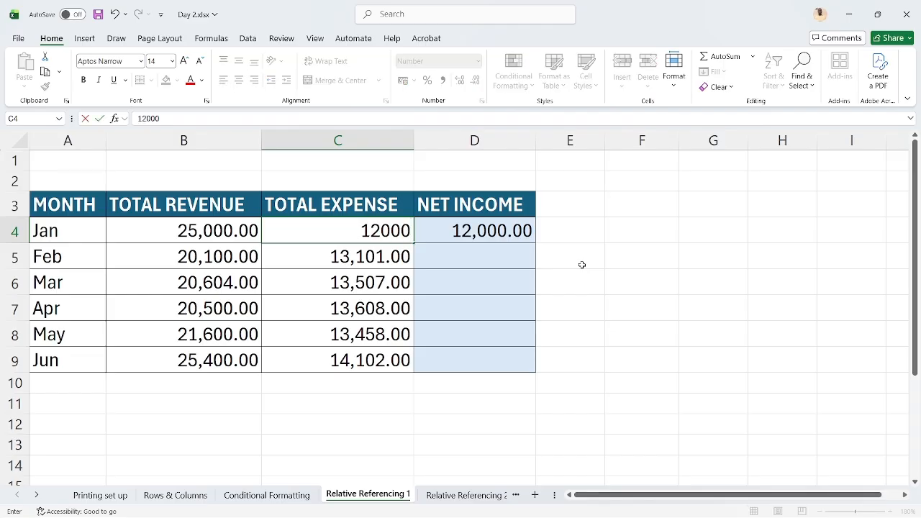
key("Return")
key("Up")
key("Right")
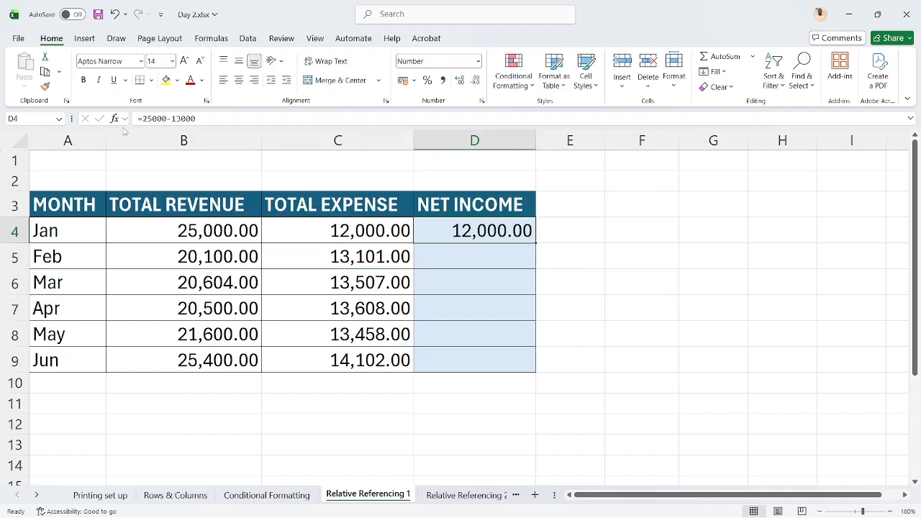
left_click(181, 119)
key("BackSpace")
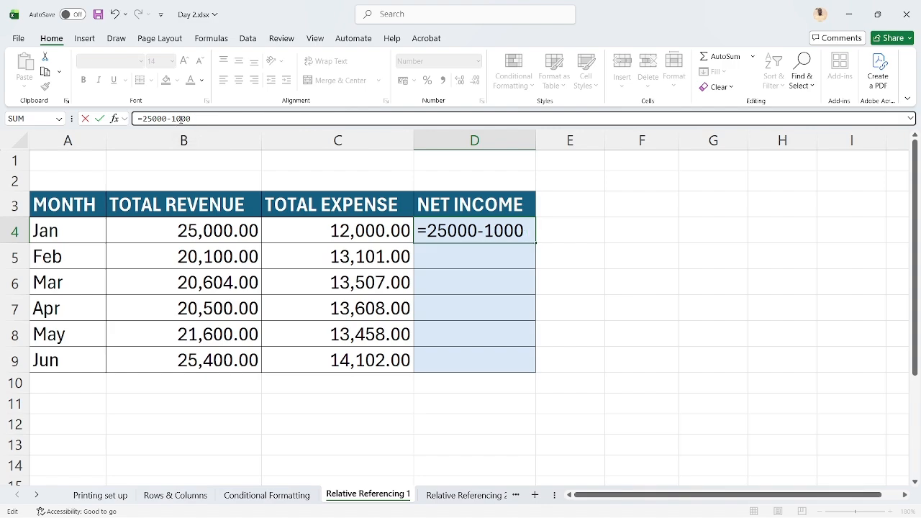
type("2")
key("Return")
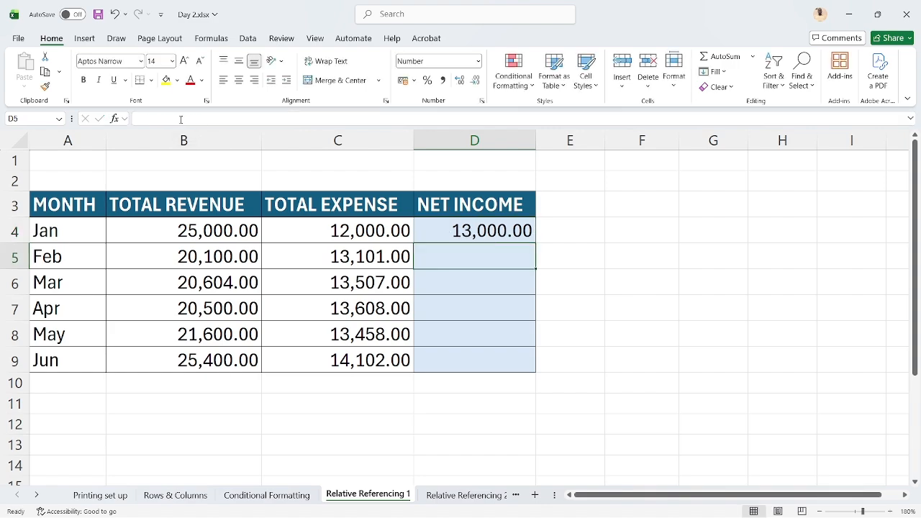
Shorten the expense figure in the D4 formula so it reads =25000-1200
key("Up")
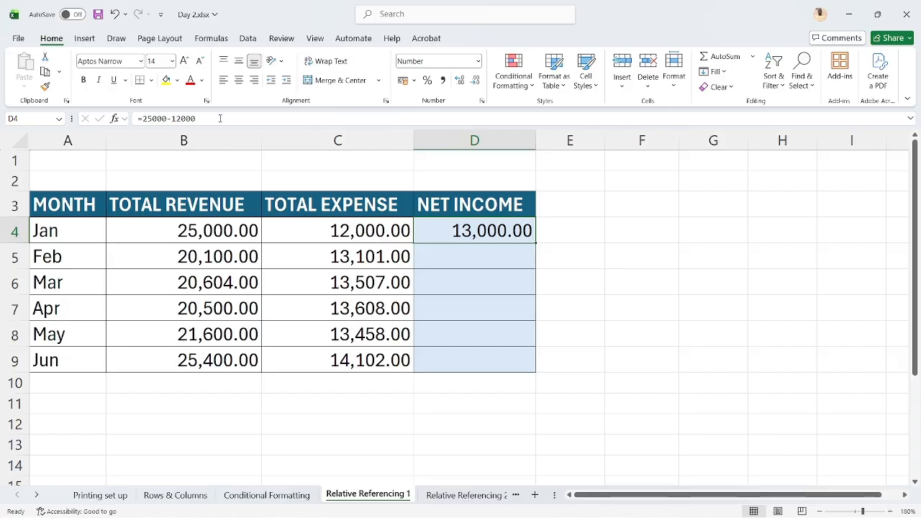
left_click(220, 118)
key("BackSpace")
key("Return")
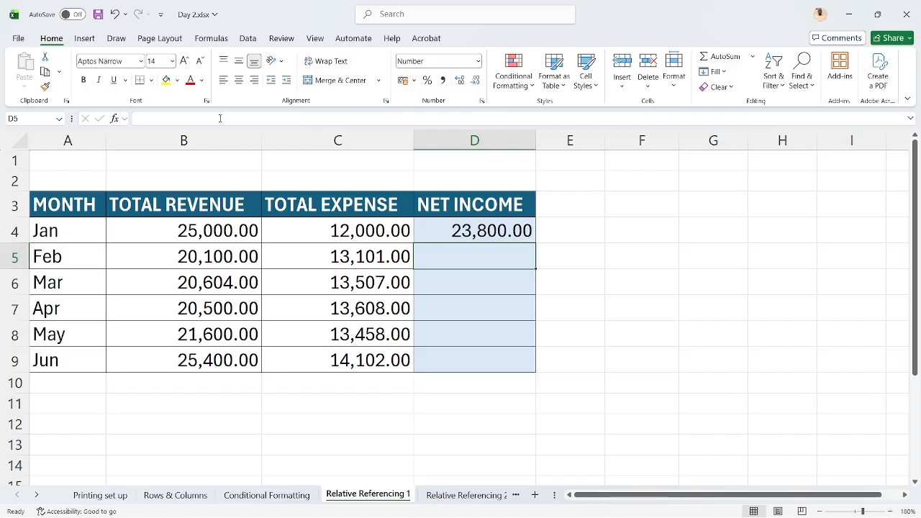
Replace the typed-number formula in D4 with the cell-reference formula =B4-C4 for January's Net Income
key("Up")
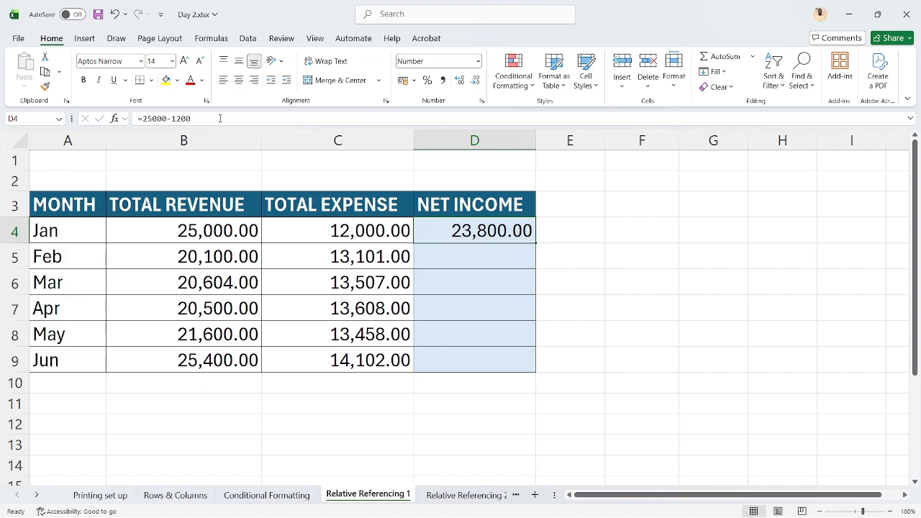
type("=")
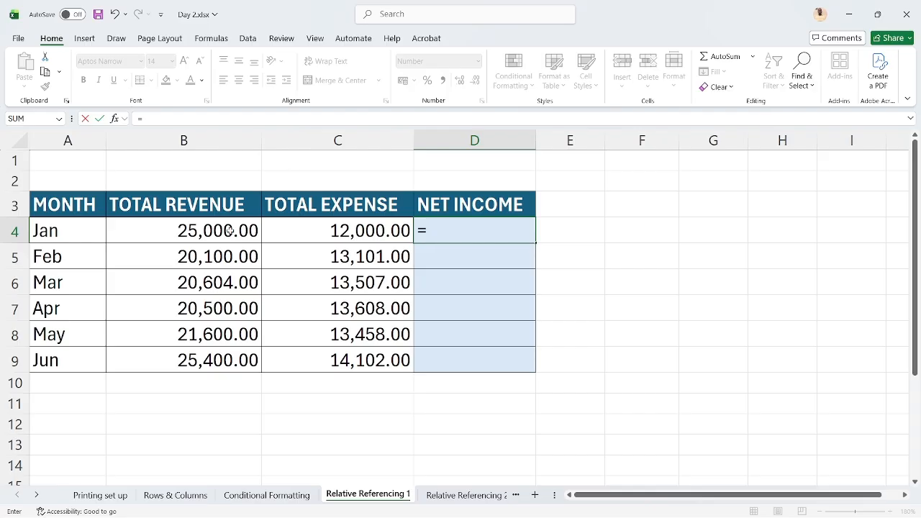
left_click(203, 227)
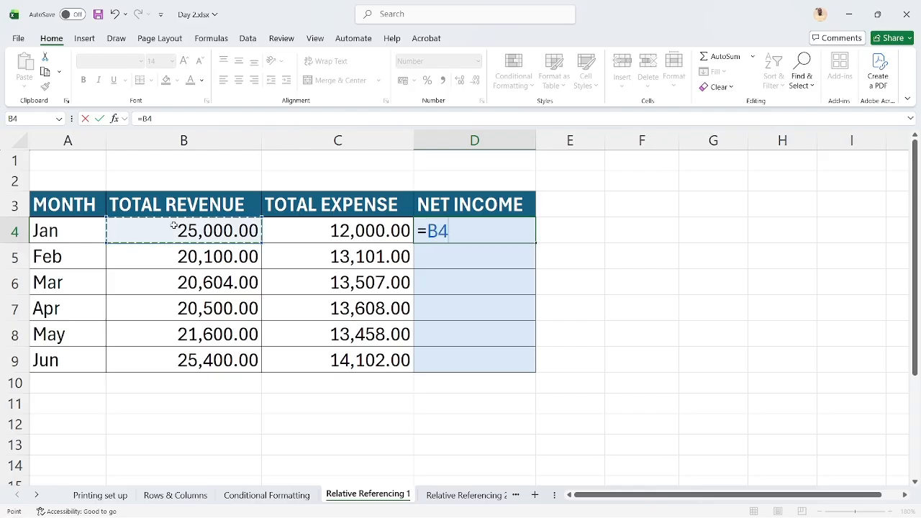
type("-")
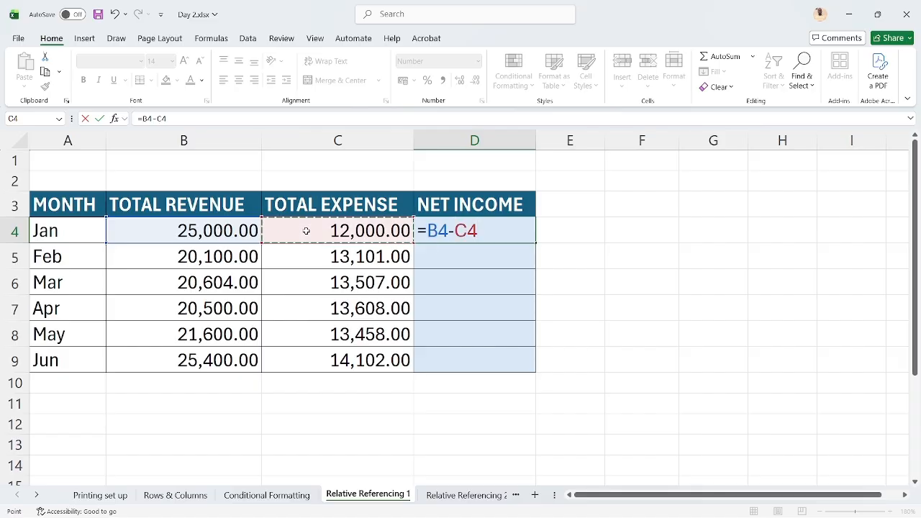
key("ctrl+Return")
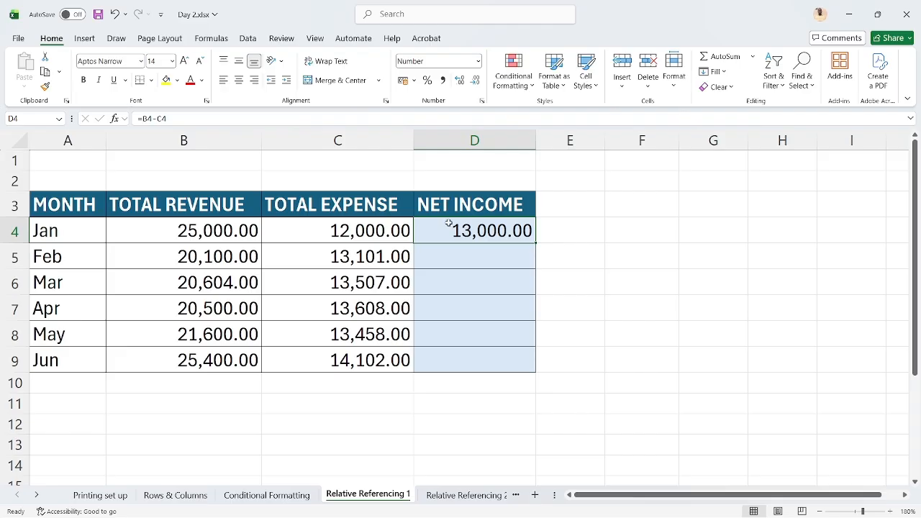
Set January's Total Expense in C4 to 20000 to test the cell-reference formula
left_click(386, 228)
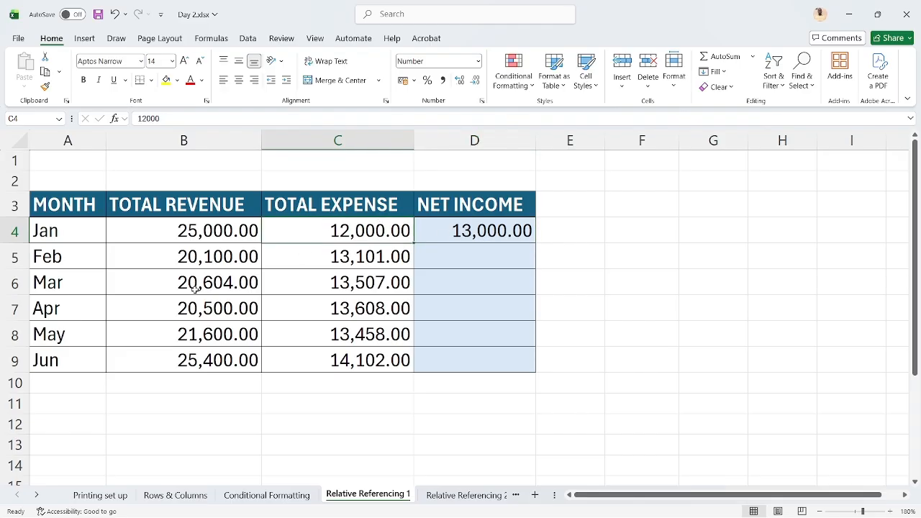
type("20000")
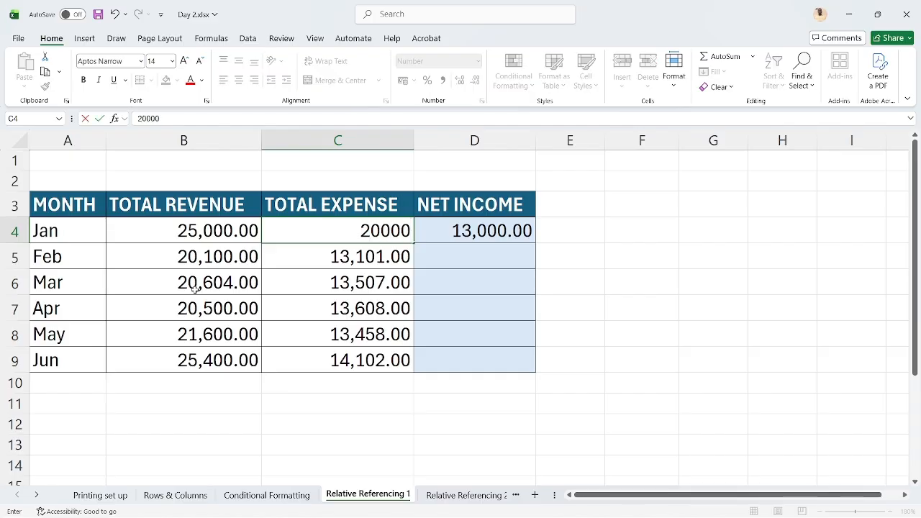
key("ctrl+Return")
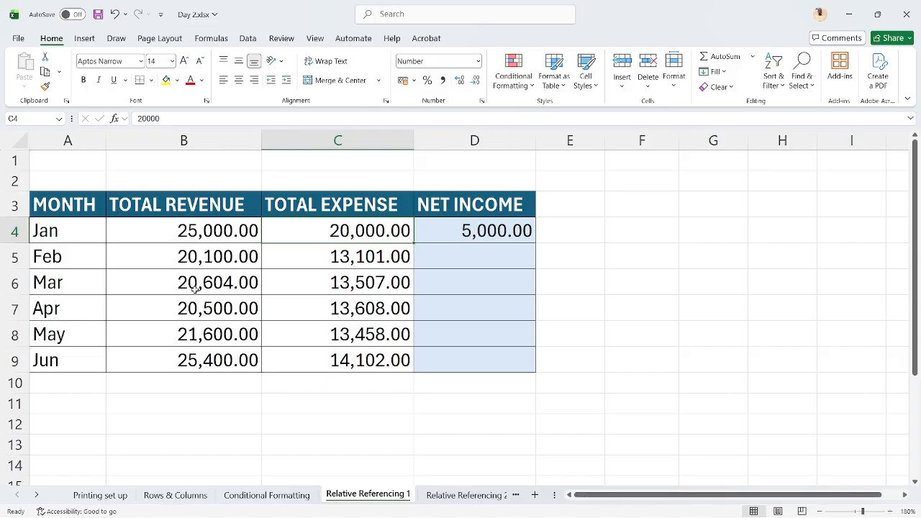
Enter =B5-C5 as February's Net Income in D5, and undo the entry
key("Right")
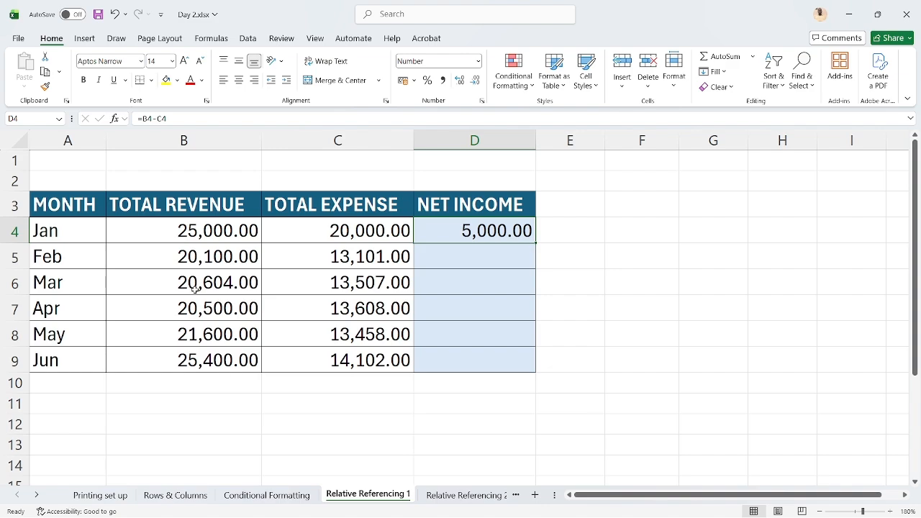
key("Down")
key("Up")
key("Down")
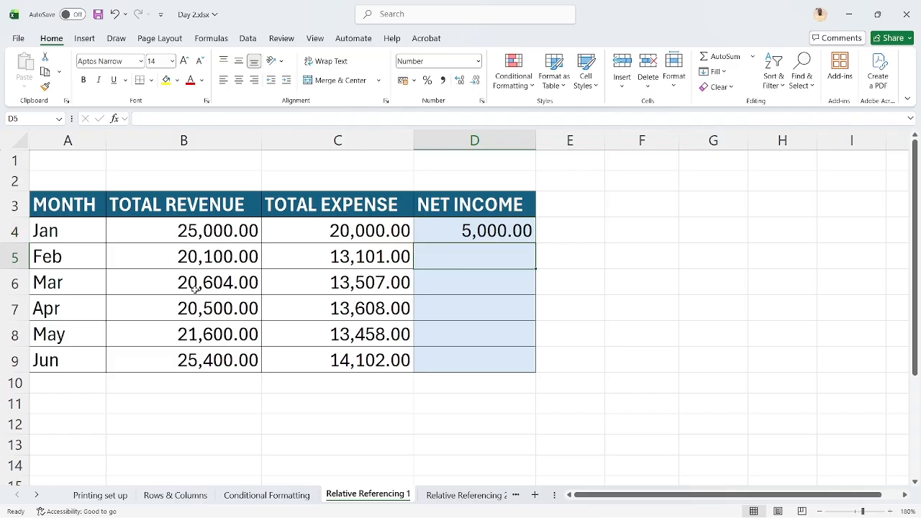
type("=")
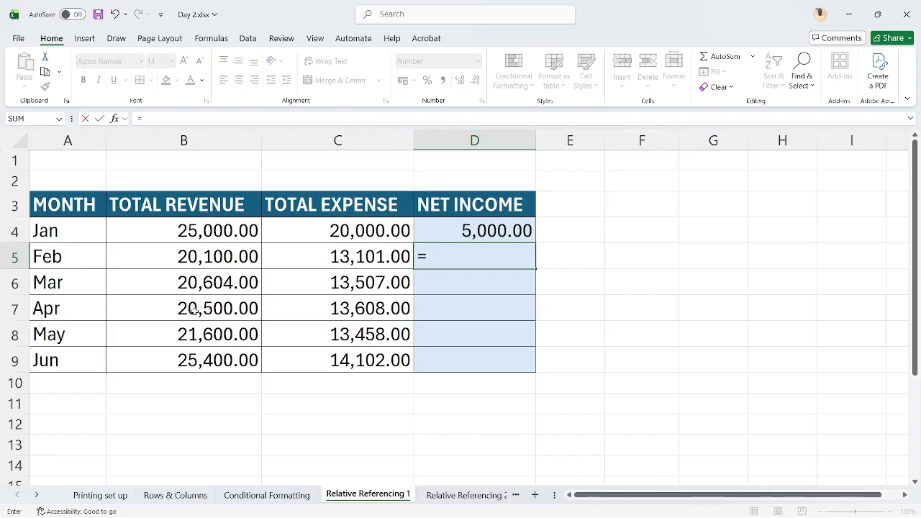
left_click(208, 257)
type("-")
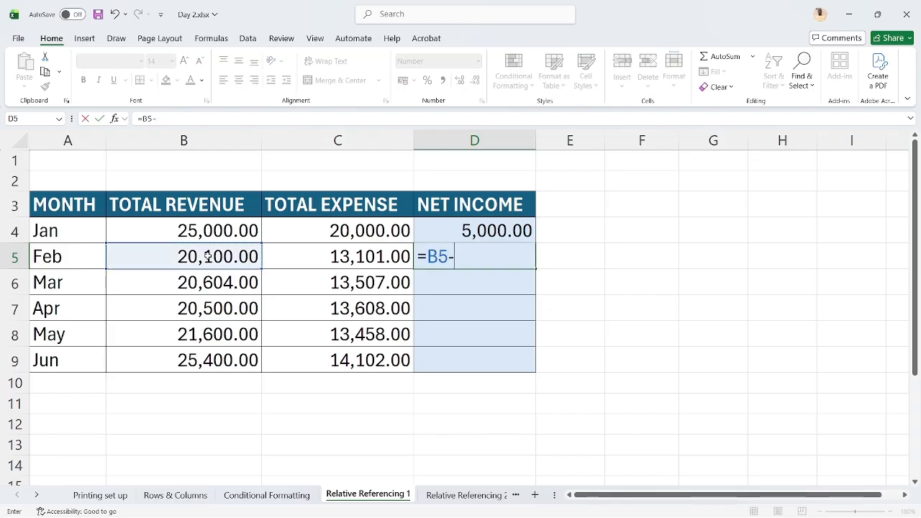
left_click(275, 266)
key("Return")
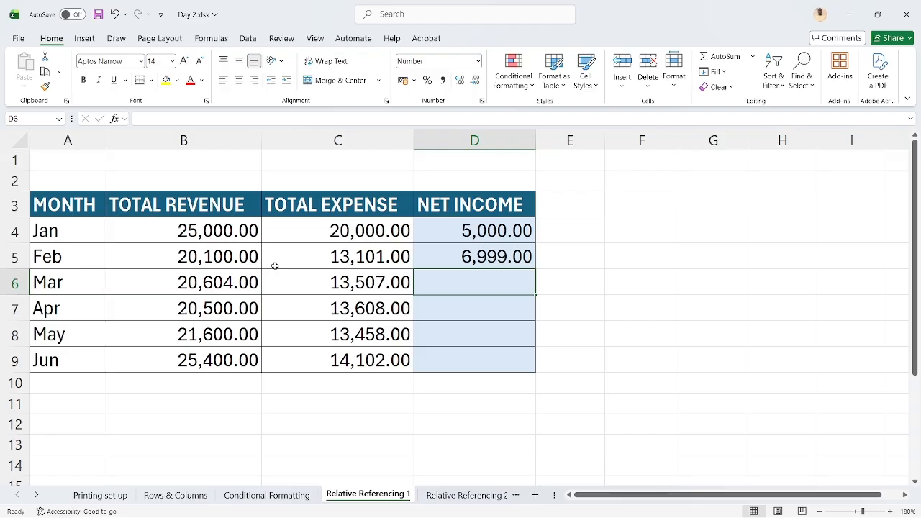
key("ctrl+z")
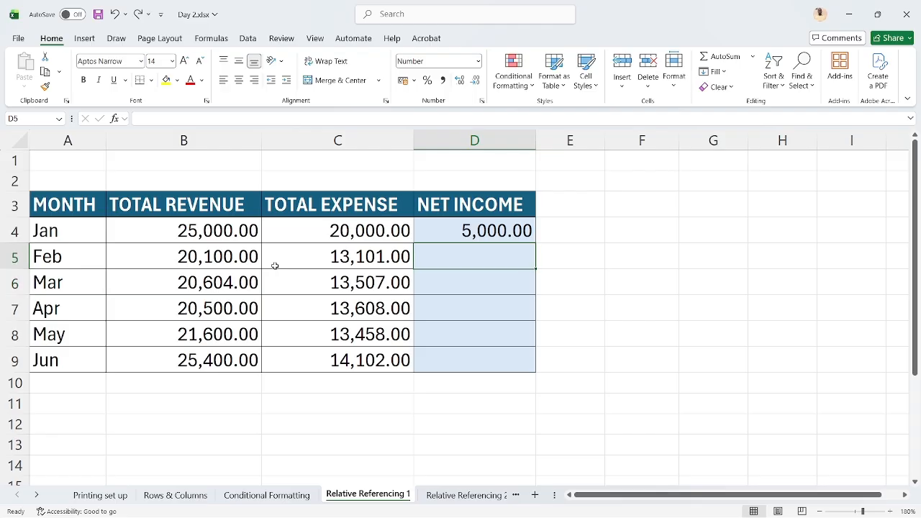
Fill the Net Income formula from D4 down to D9, undo the fill, and redo it
left_click(449, 232)
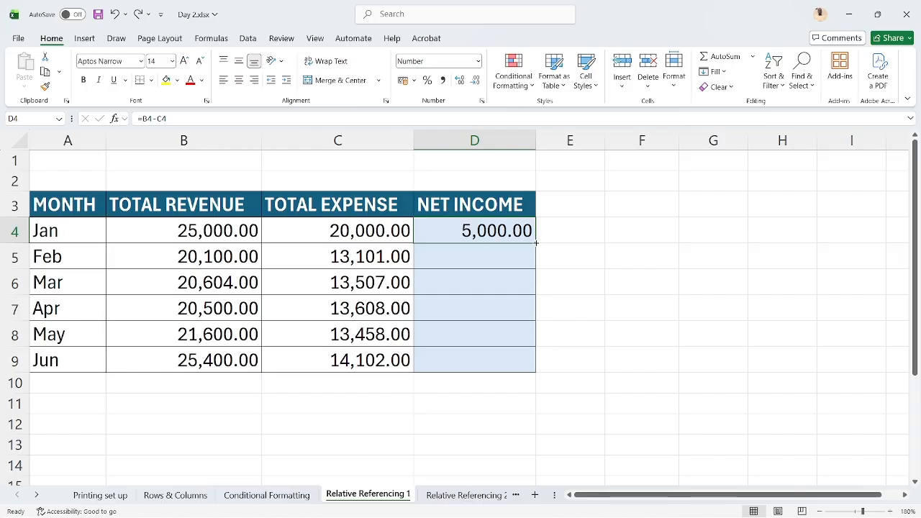
left_click_drag(536, 243, 527, 373)
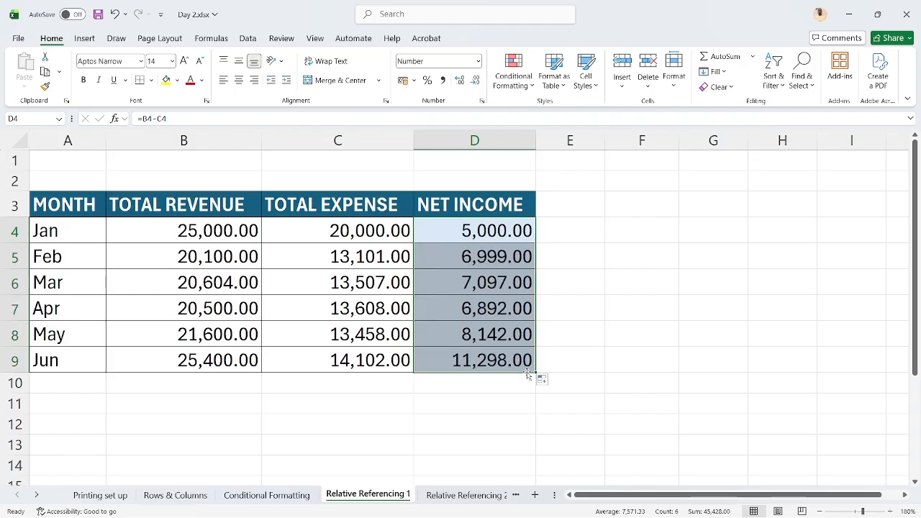
key("ctrl+z")
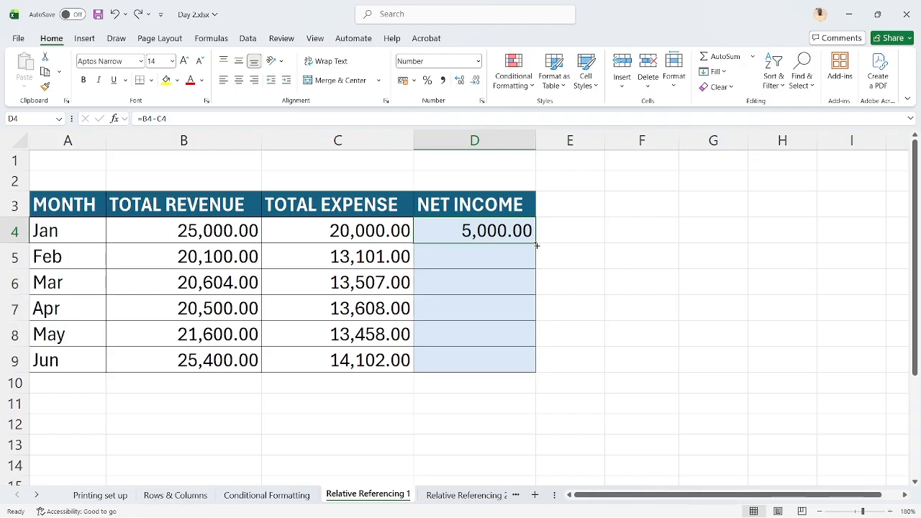
key("ctrl+y")
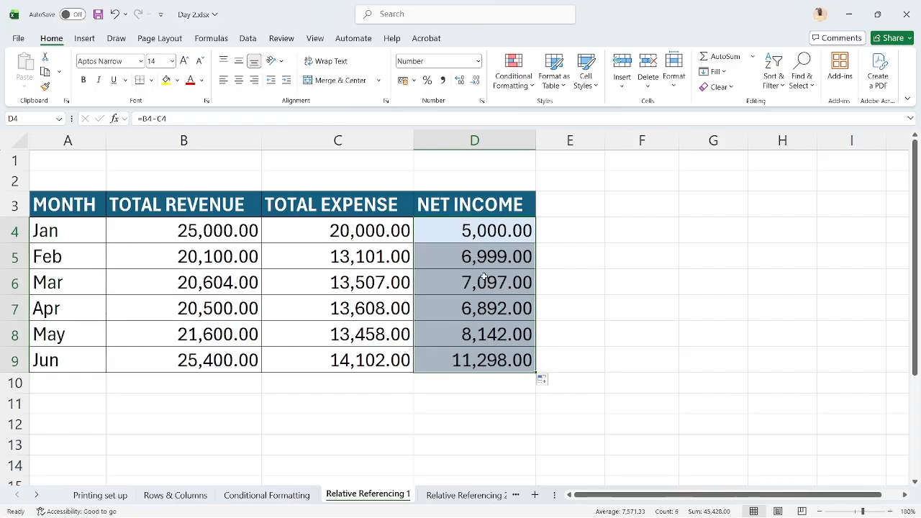
Compare how the cell references shift row by row in the Net Income formulas in D4, D5 and D6
left_click(487, 240)
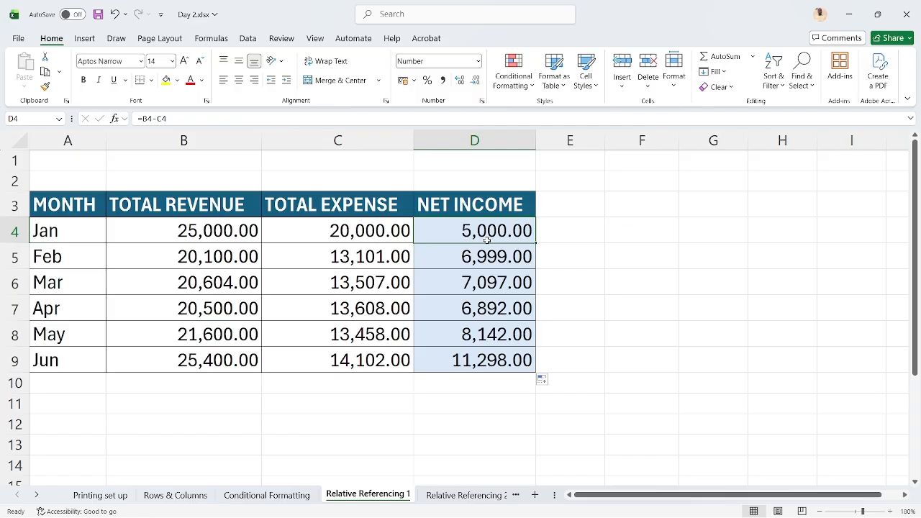
key("Return")
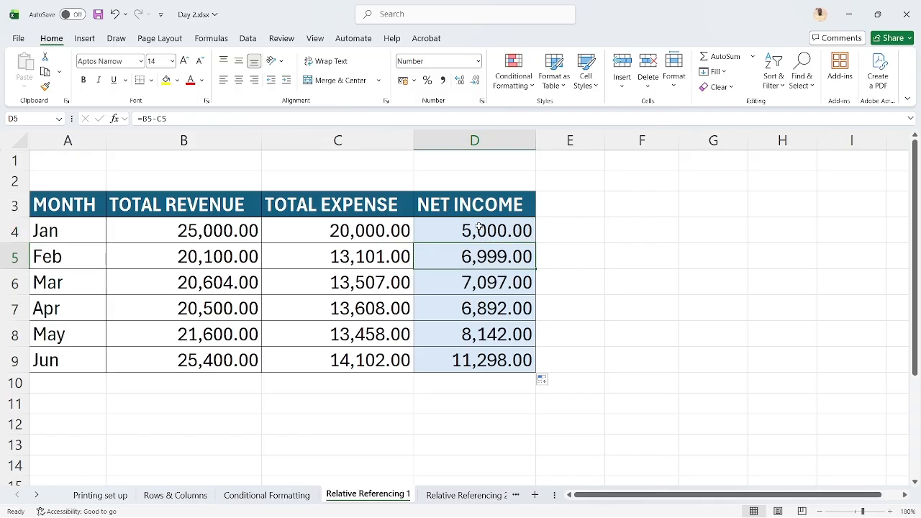
key("shift+Return")
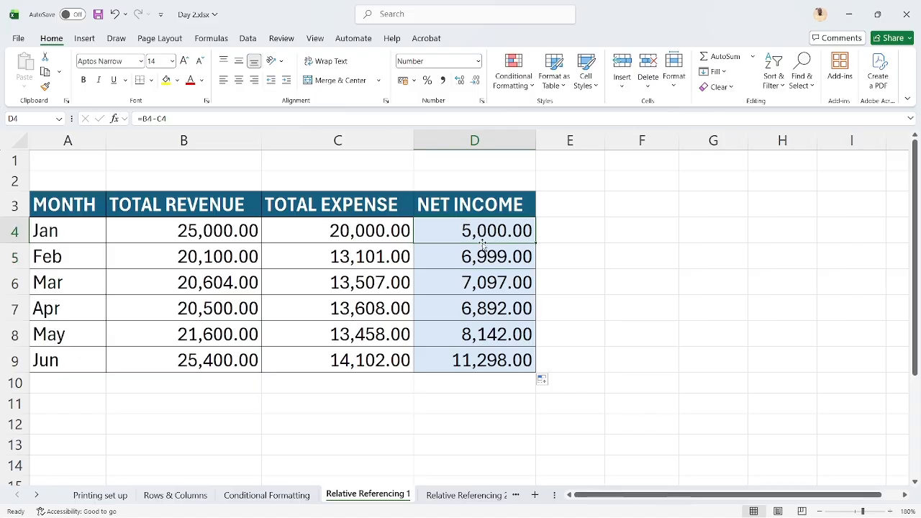
key("Return")
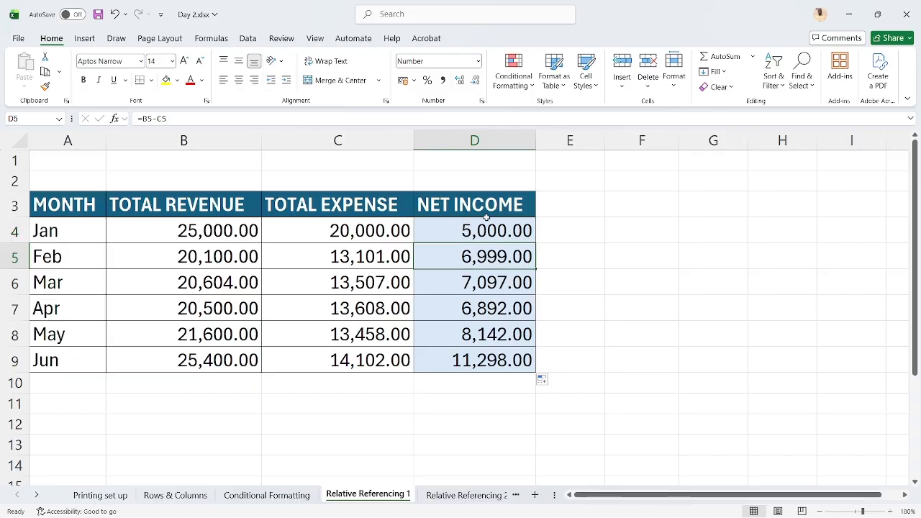
key("shift+Return")
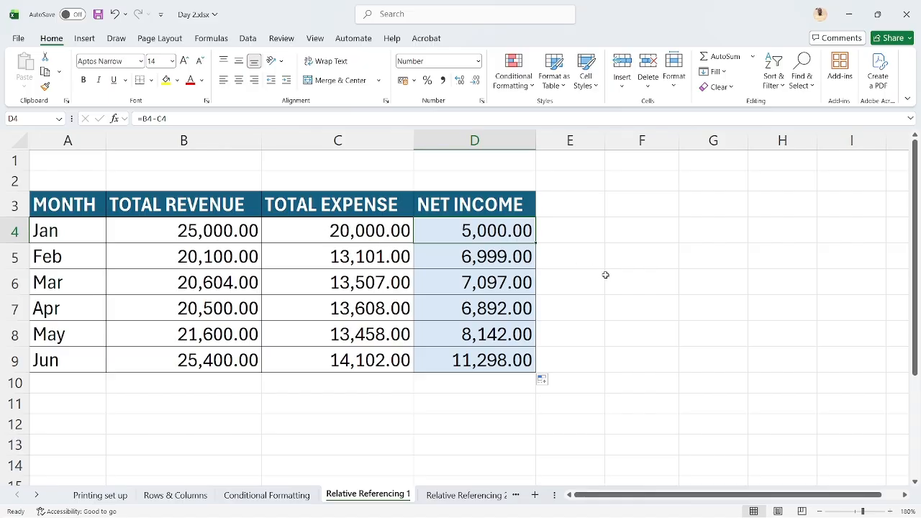
key("Return")
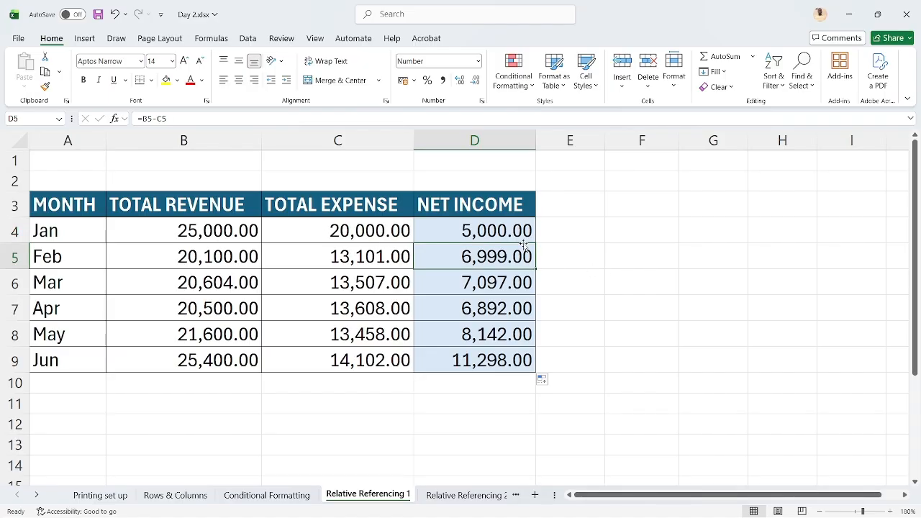
key("shift+Return")
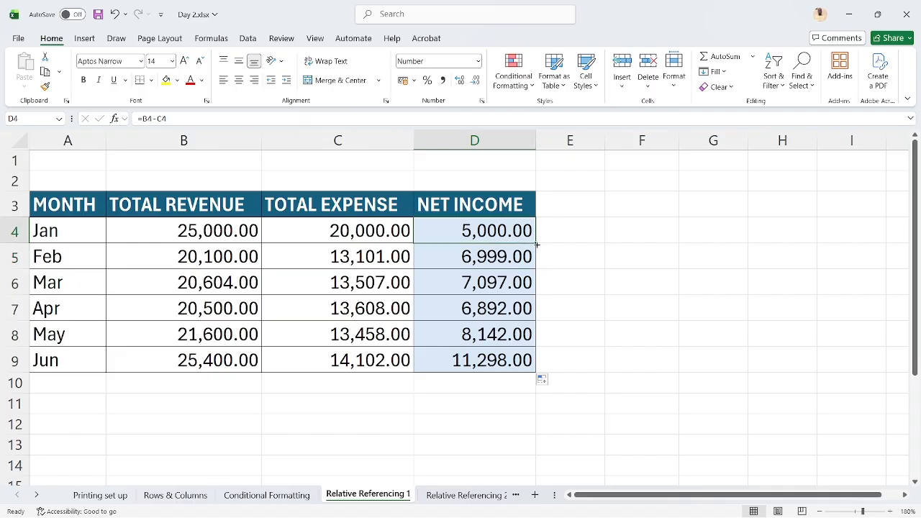
double_click(536, 244)
left_click(526, 248)
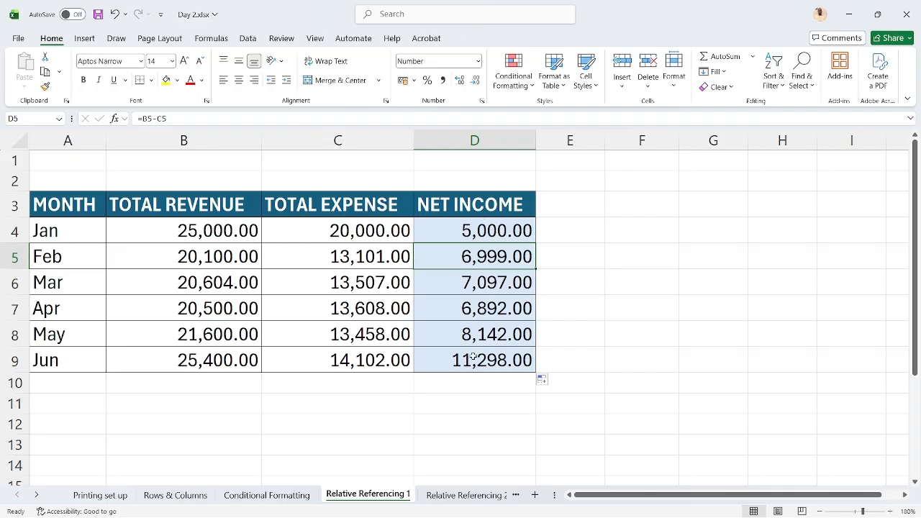
key("shift+Return")
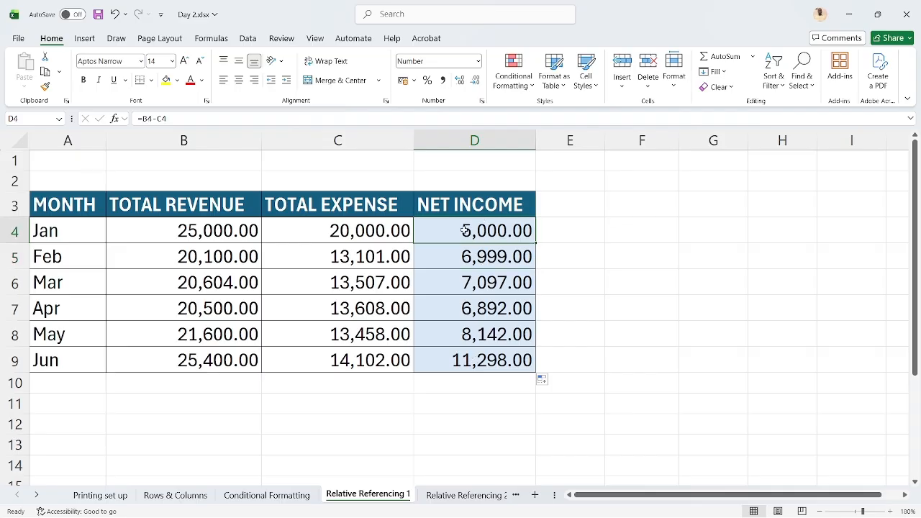
key("Return")
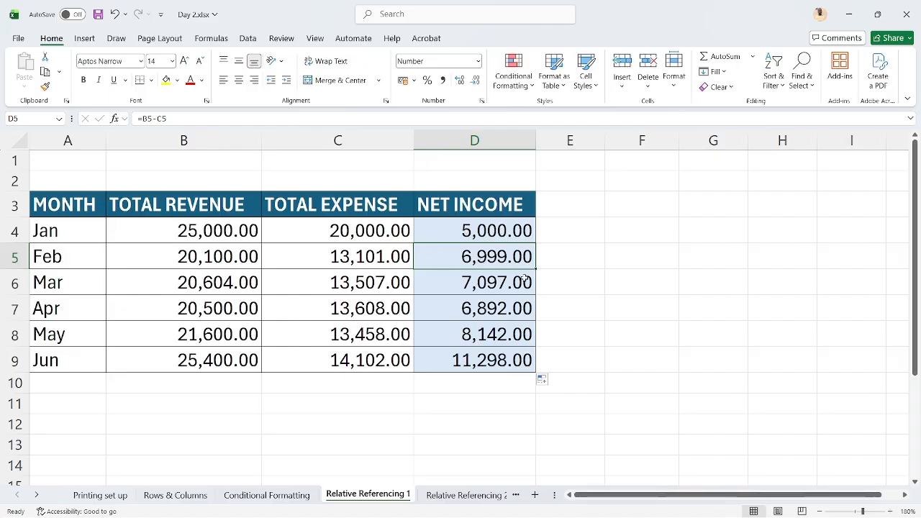
key("Return")
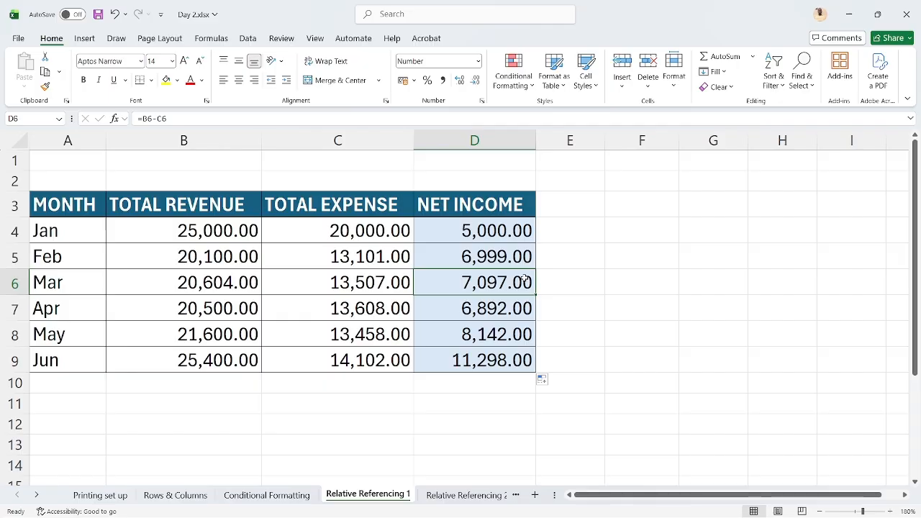
Review the Net Income formulas in D7 through D9, and open the Relative Referencing 2 sheet
key("Return")
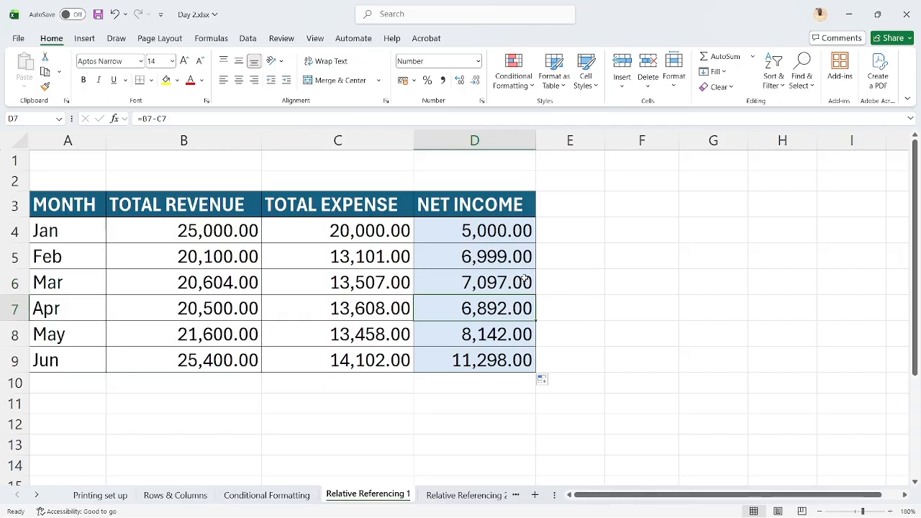
key("Return")
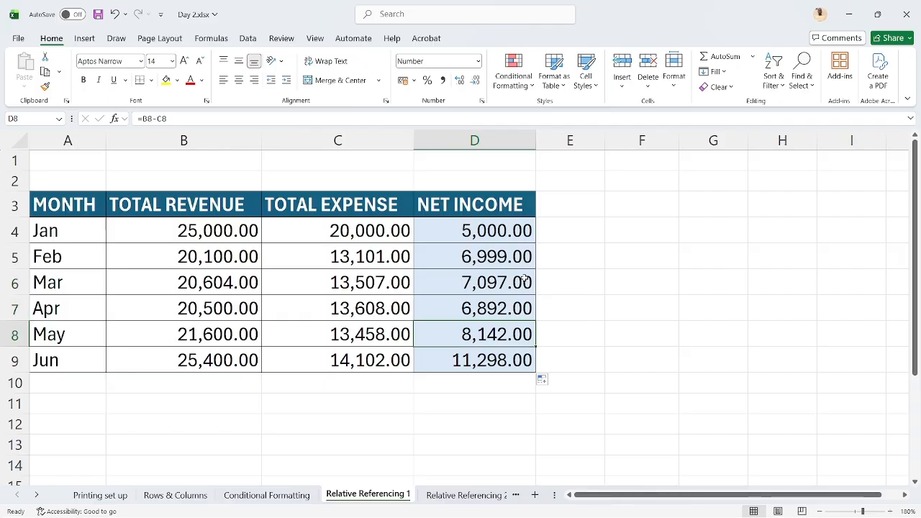
key("Return")
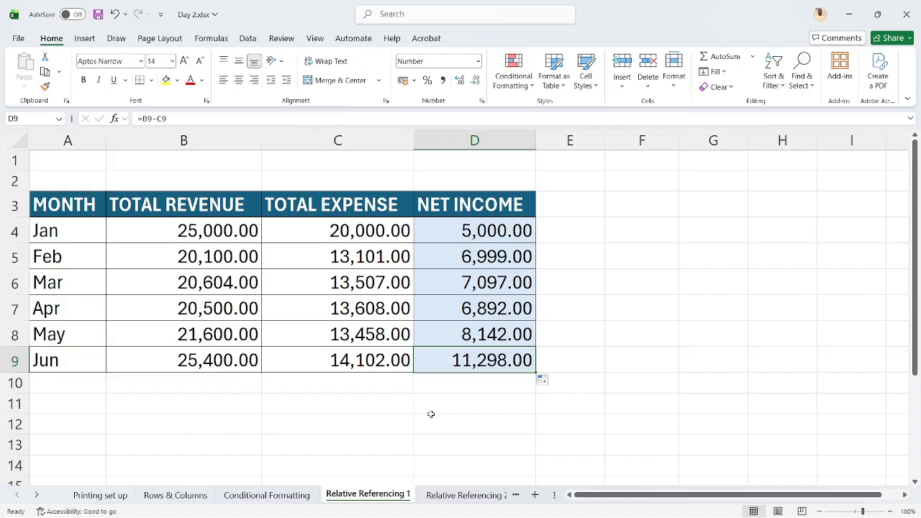
left_click(468, 495)
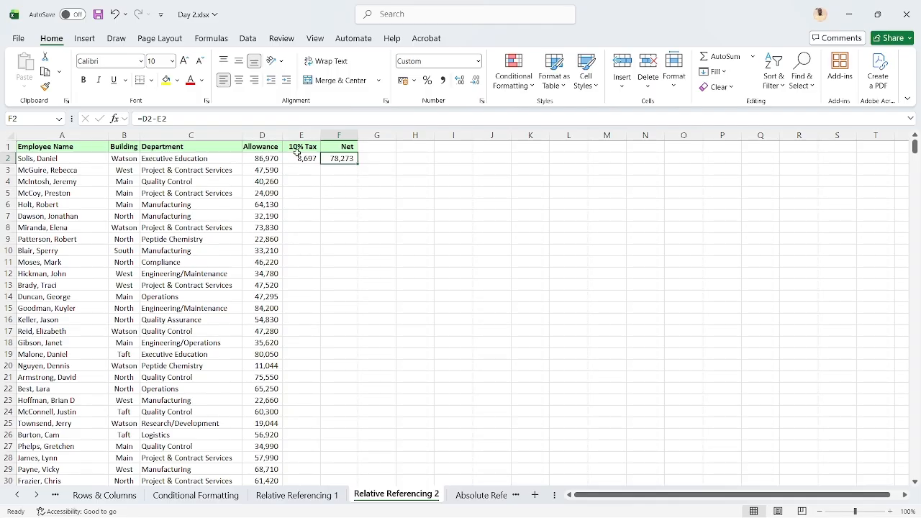
Switch to the Google Meet call in Chrome and stop sharing the screen
mouse_move(474, 513)
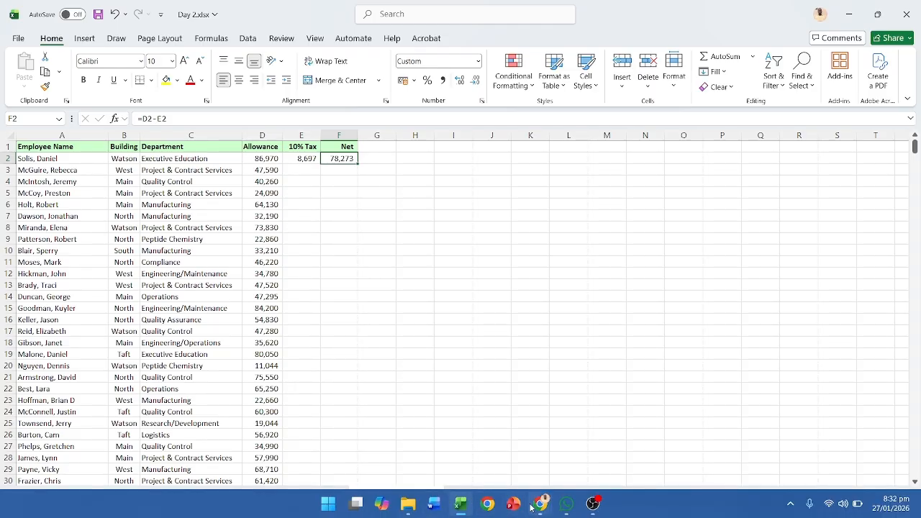
mouse_move(541, 506)
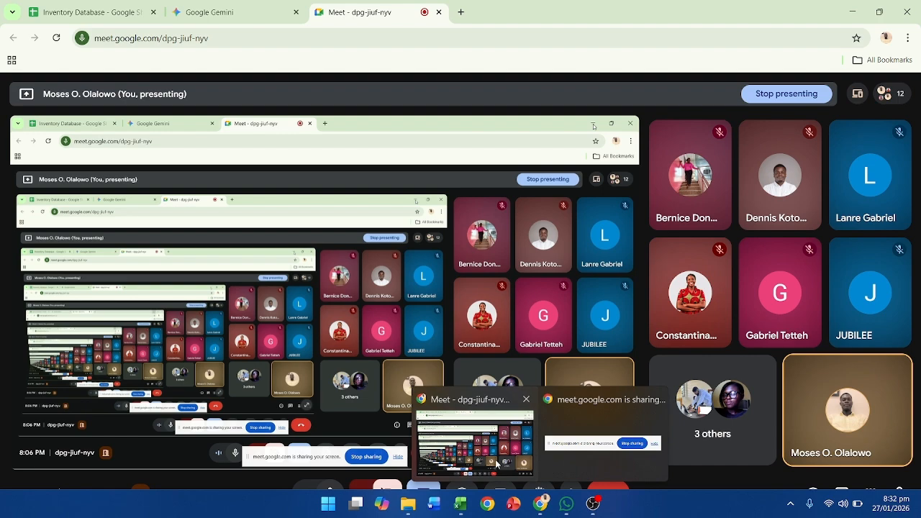
left_click(497, 464)
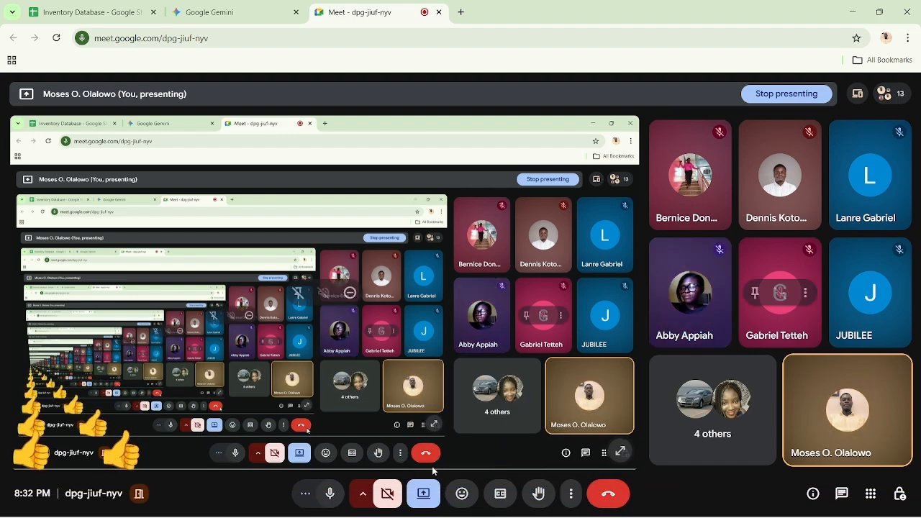
left_click(424, 494)
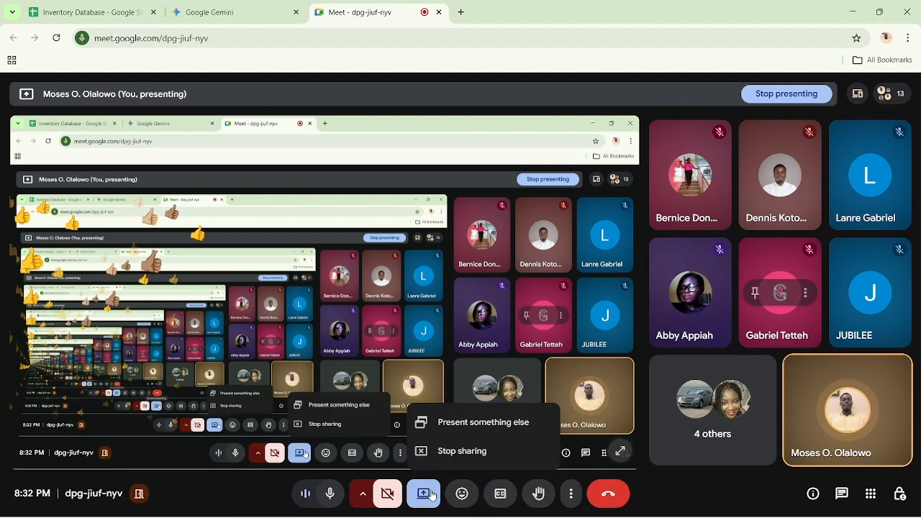
left_click(469, 450)
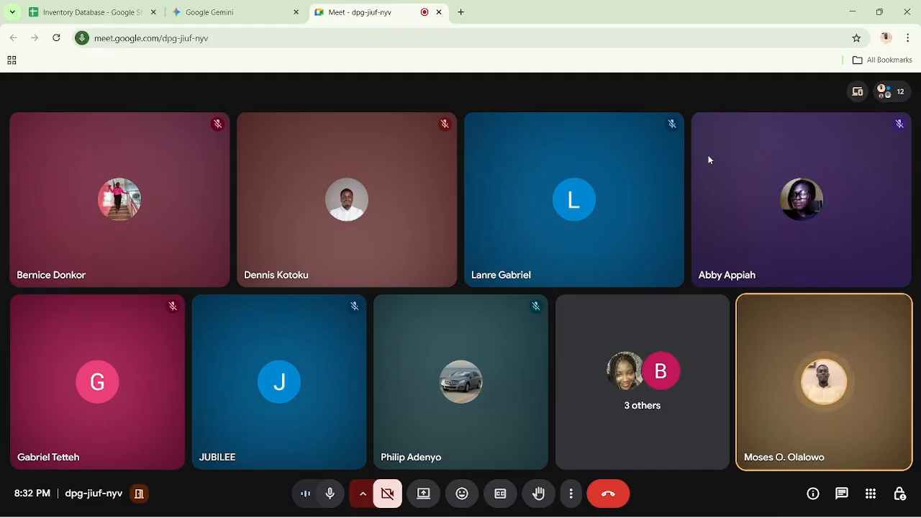
Start a new presentation in the Meet call that shares the entire screen
mouse_move(623, 516)
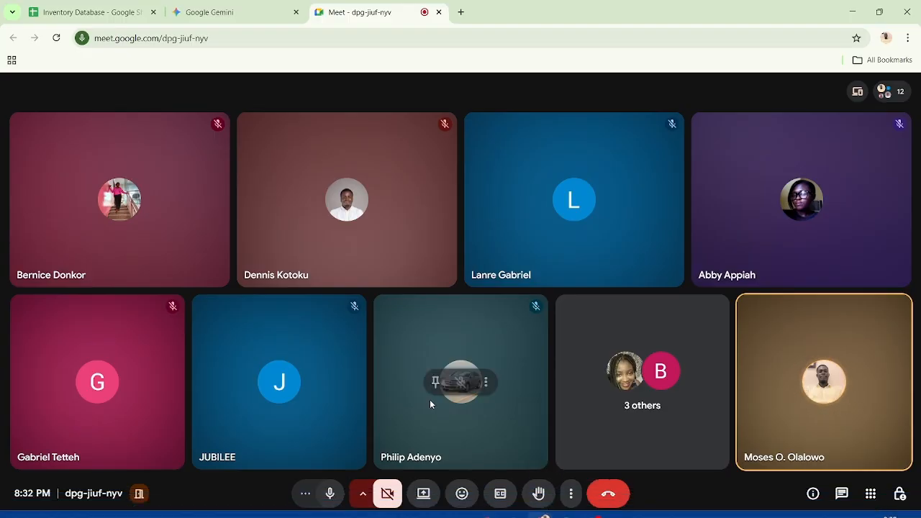
left_click(423, 494)
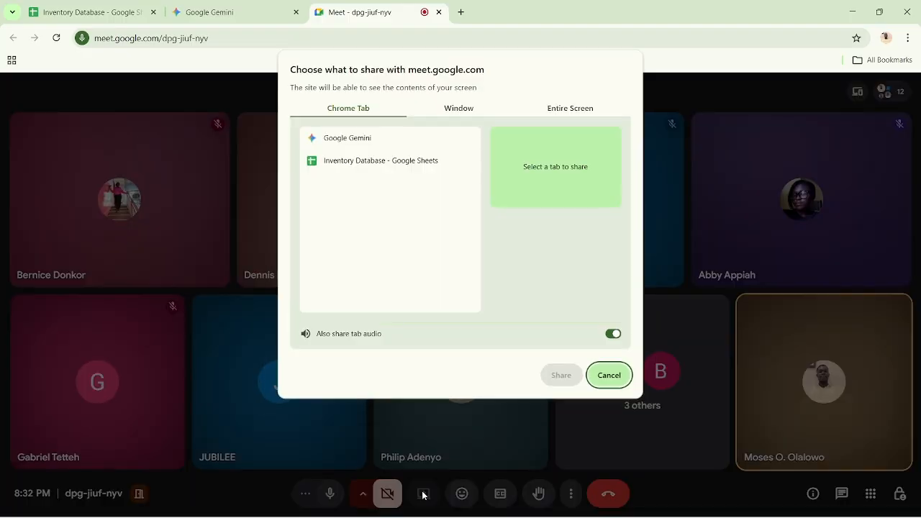
left_click(575, 112)
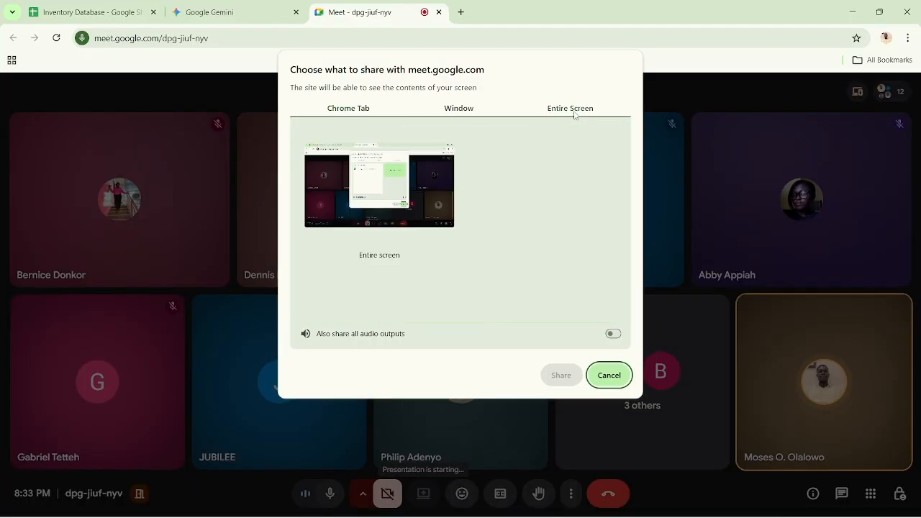
left_click(389, 183)
left_click(569, 375)
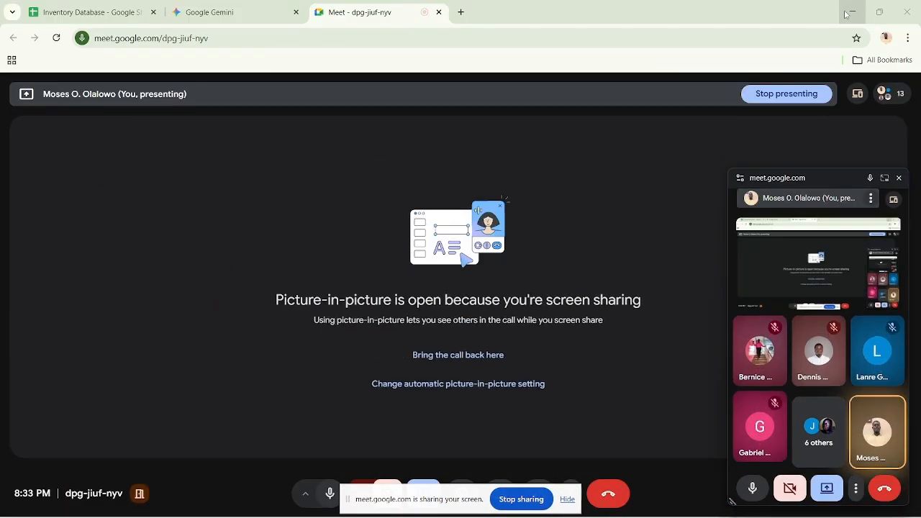
Return to the Excel workbook, hide the screen-sharing notice, and move the floating Meet window out of the sheet's way
left_click(847, 14)
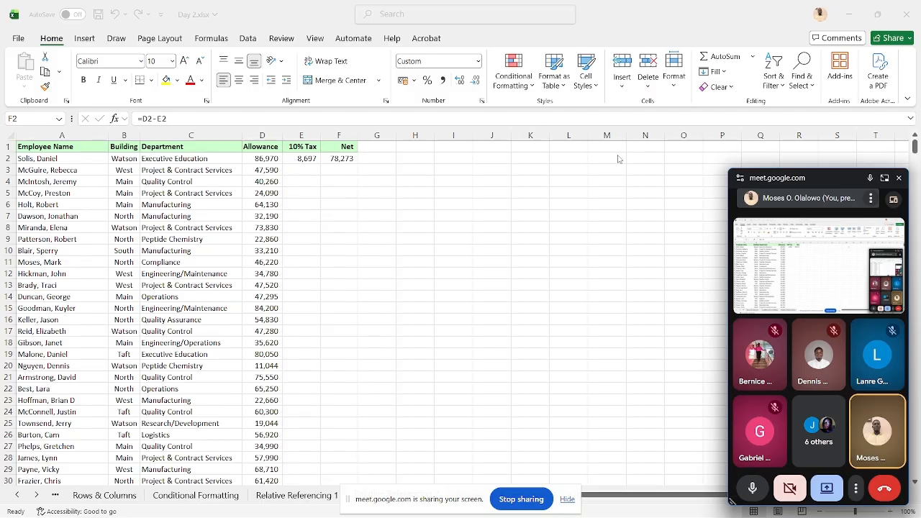
left_click(567, 500)
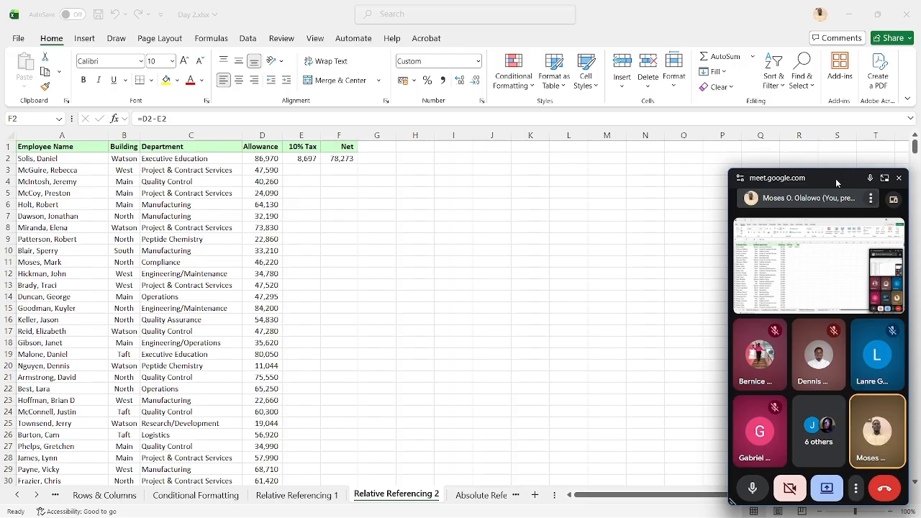
left_click_drag(834, 181, 920, 517)
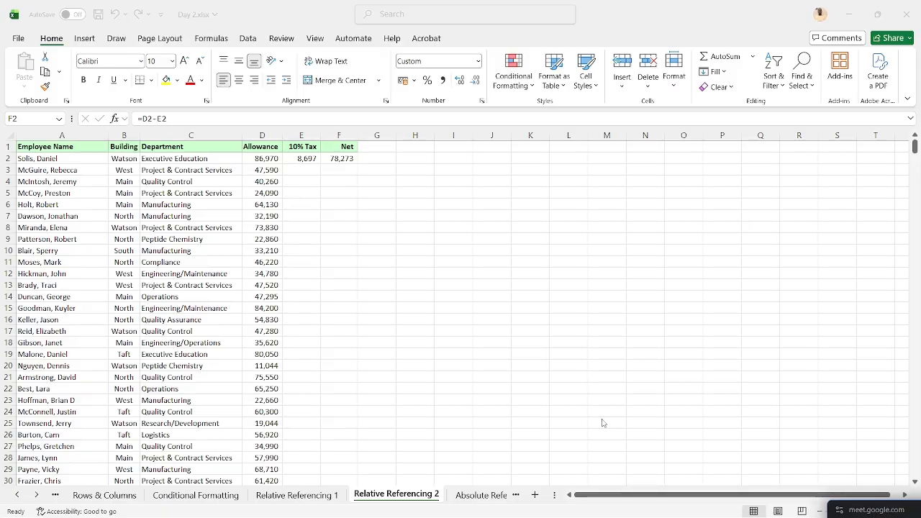
mouse_move(606, 517)
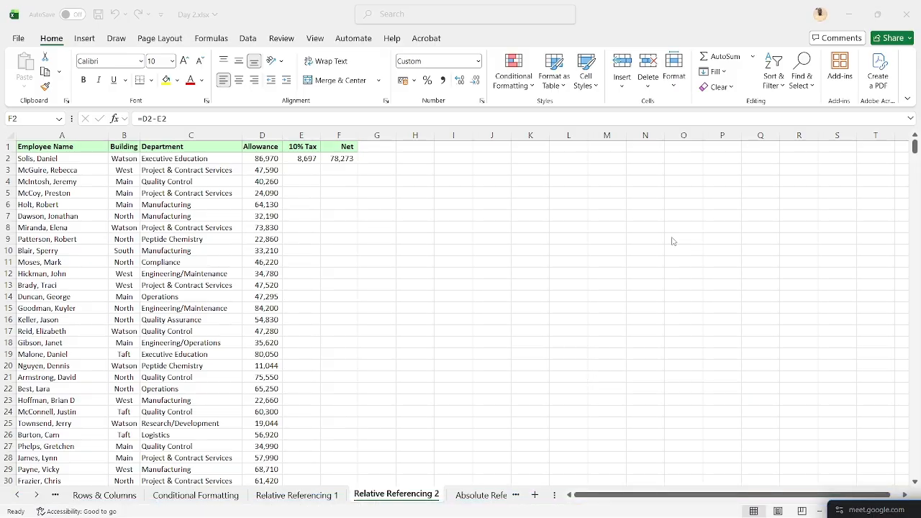
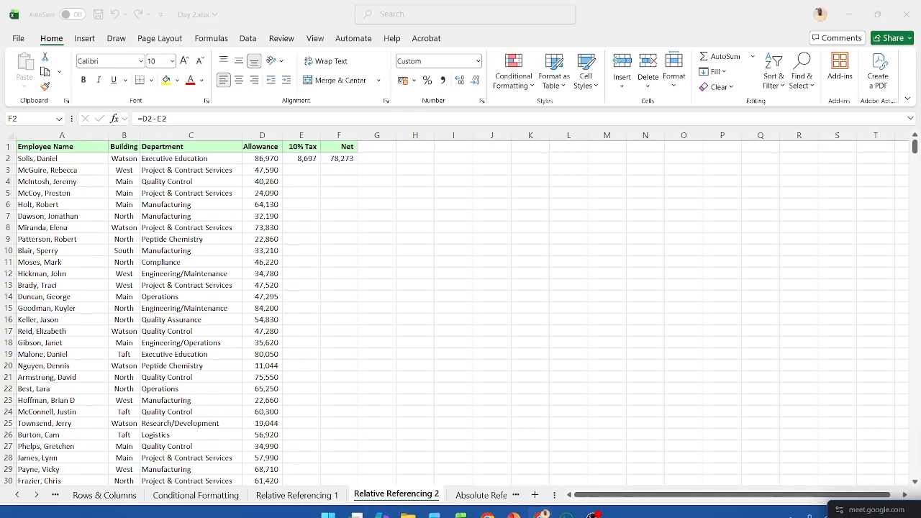
Bring the Meet call back into its Chrome tab to view the participant's presentation, and return to the Excel workbook
mouse_move(649, 512)
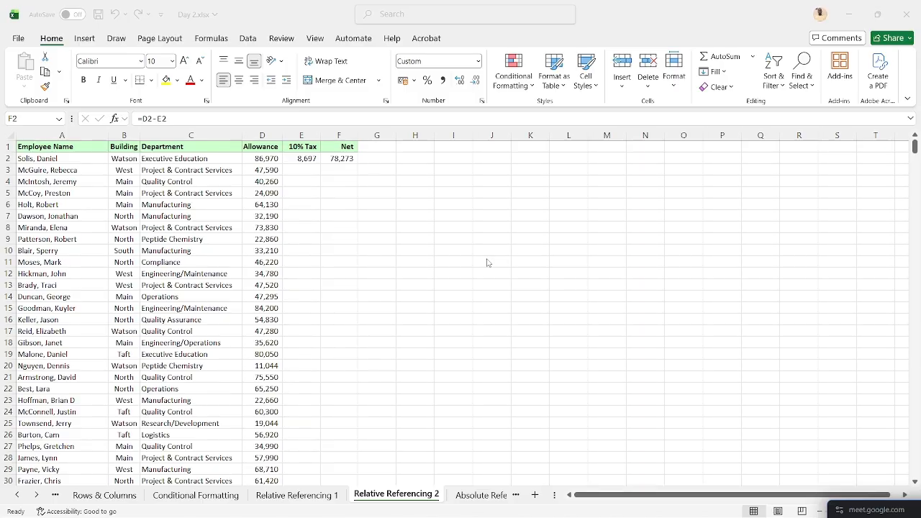
mouse_move(546, 506)
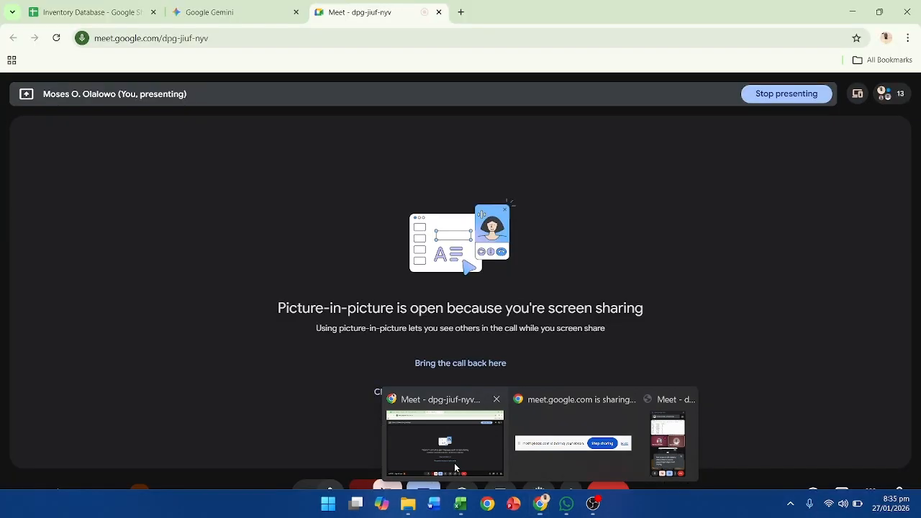
left_click(445, 441)
left_click(488, 363)
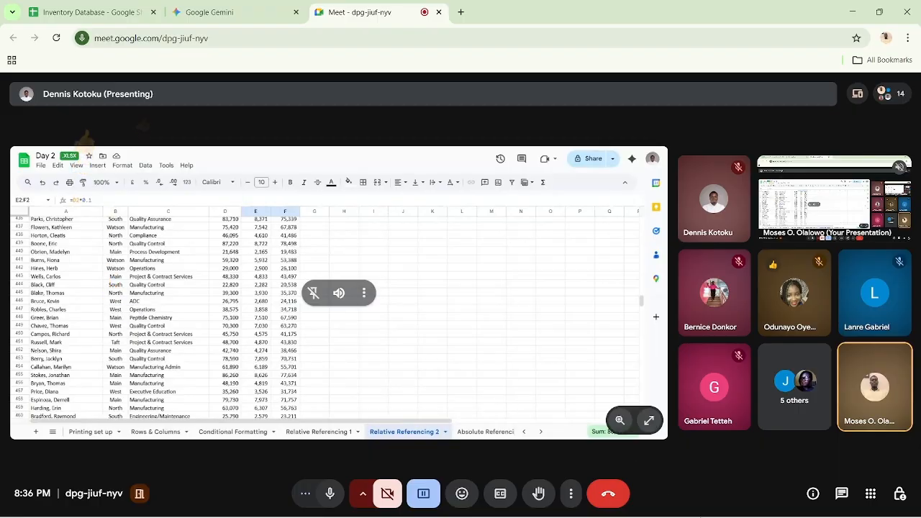
mouse_move(508, 516)
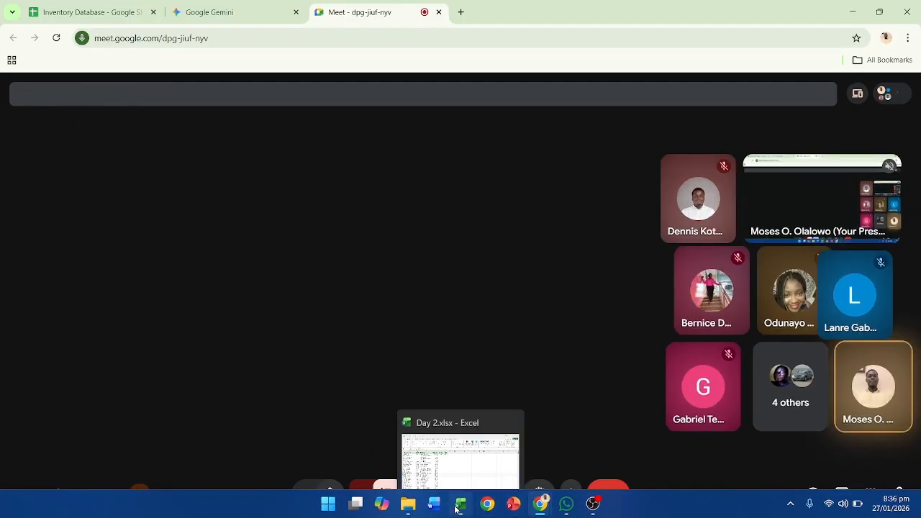
left_click(460, 503)
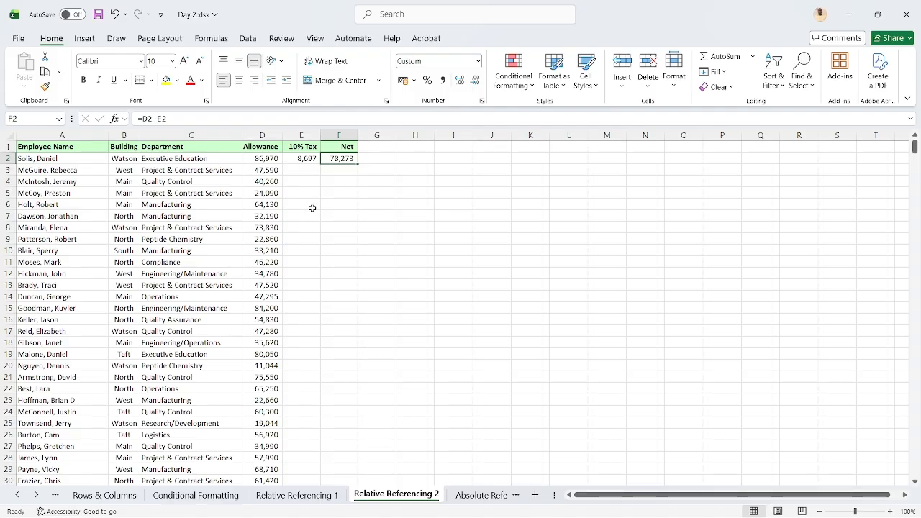
Fill the 10% Tax formula in E2 and the Net formula in F2 down their columns separately, and undo both fills
key("Left")
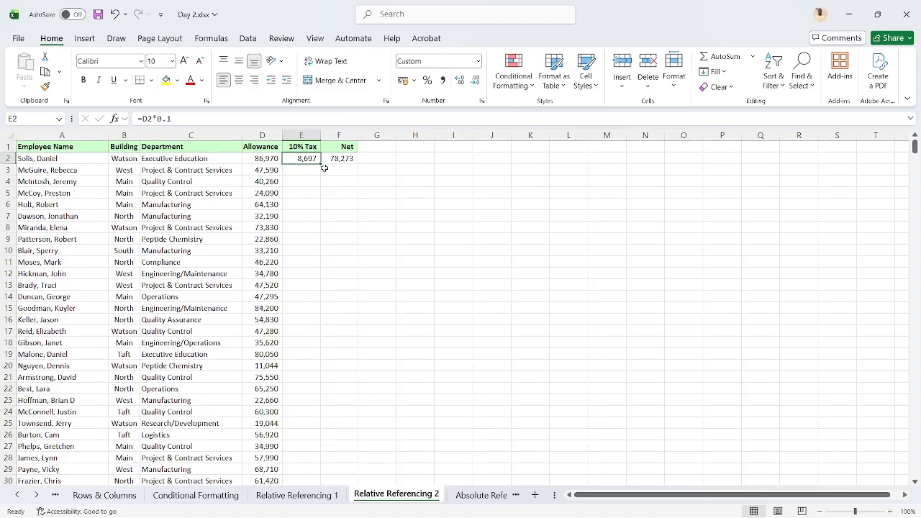
double_click(322, 166)
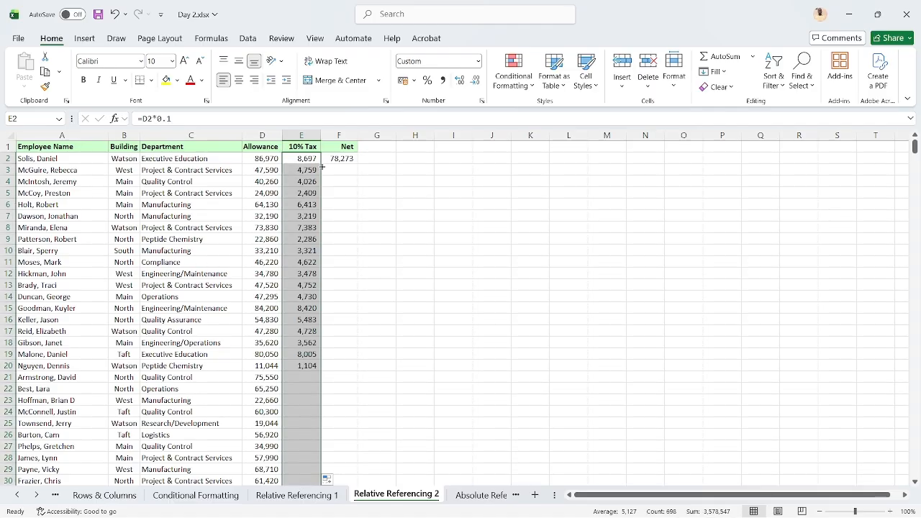
left_click(342, 158)
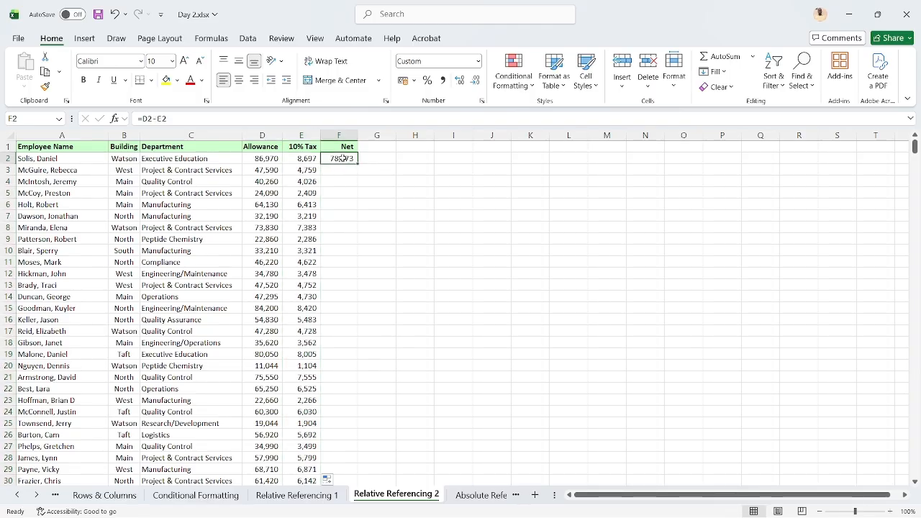
double_click(356, 164)
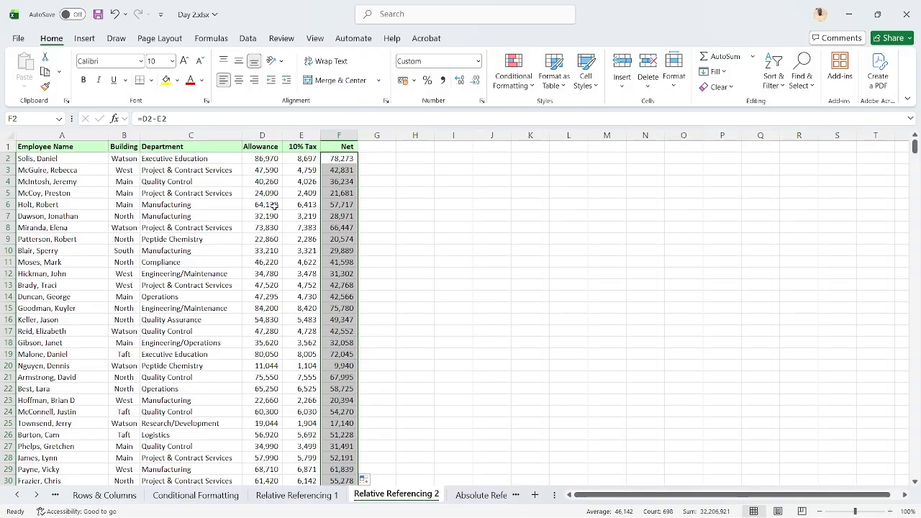
key("ctrl+z")
key("ctrl+z")
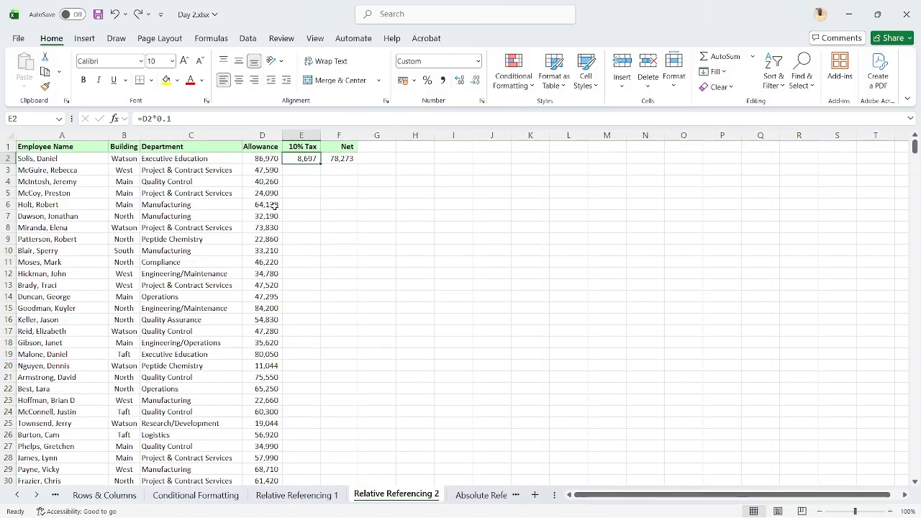
Clear the allowance in D6, and fill the 10% Tax formula from E2 down the column to inspect its effect on E6
left_click(262, 205)
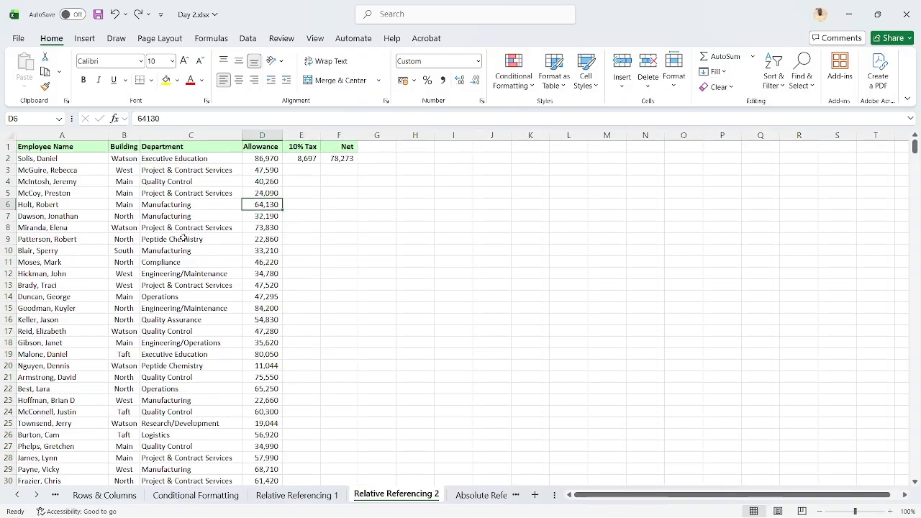
key("Delete")
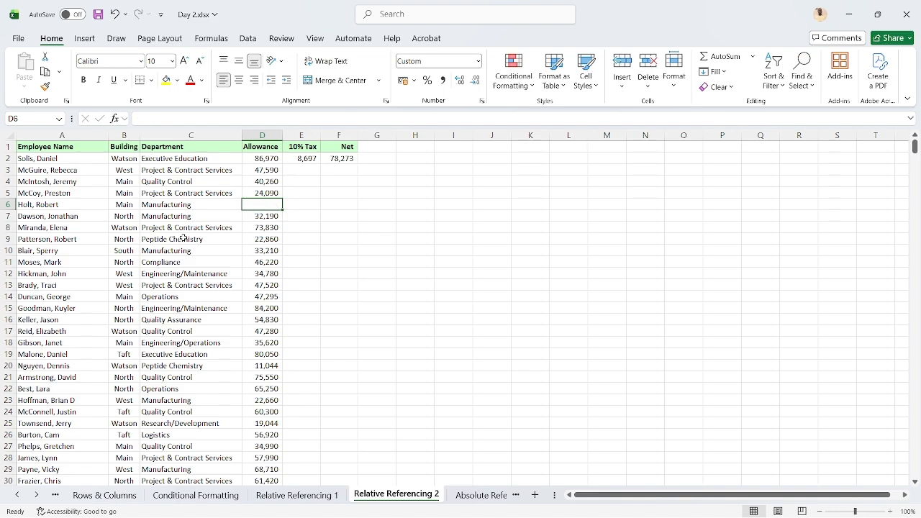
left_click(292, 159)
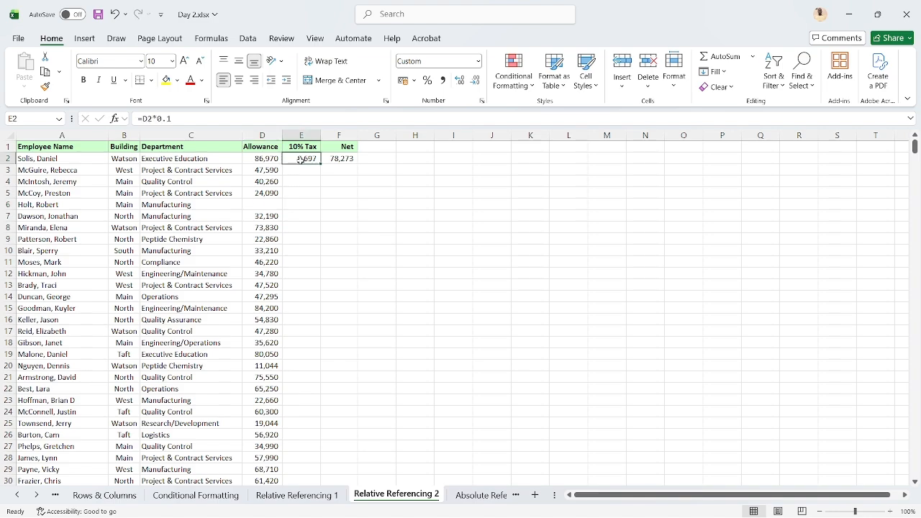
double_click(321, 166)
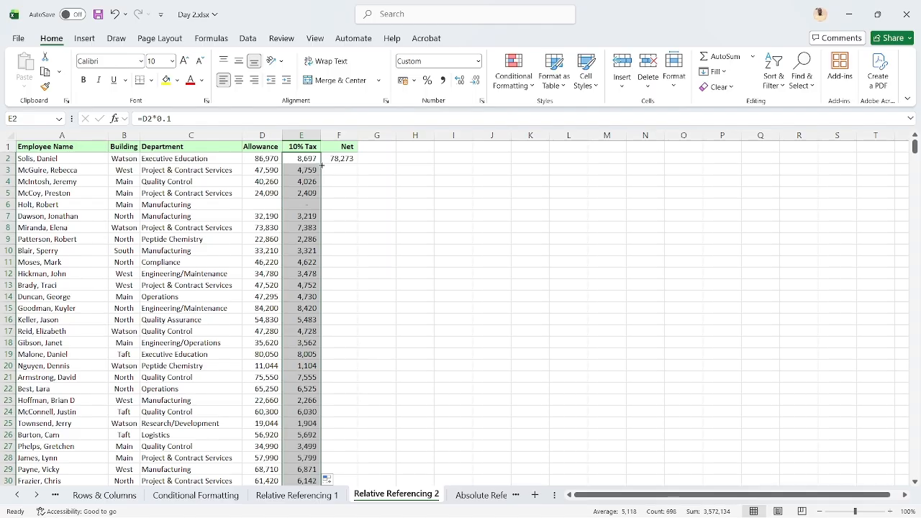
left_click(297, 206)
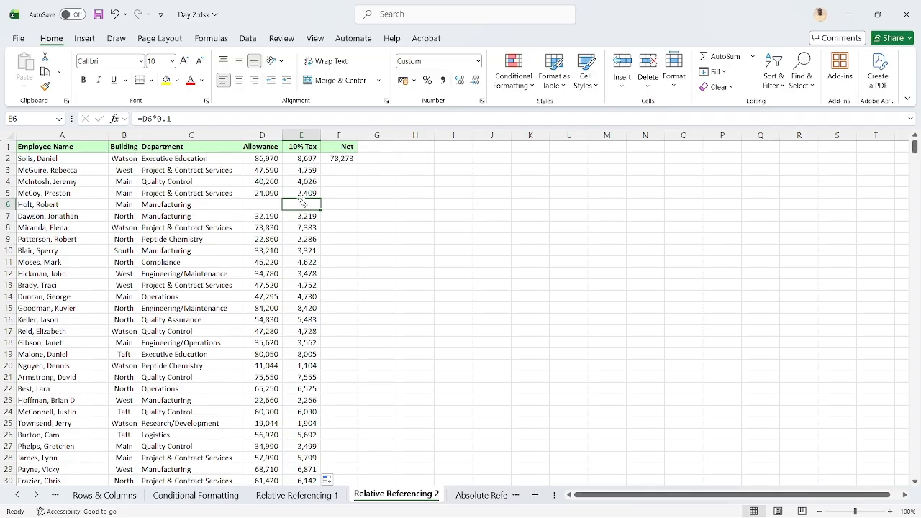
left_click(265, 202)
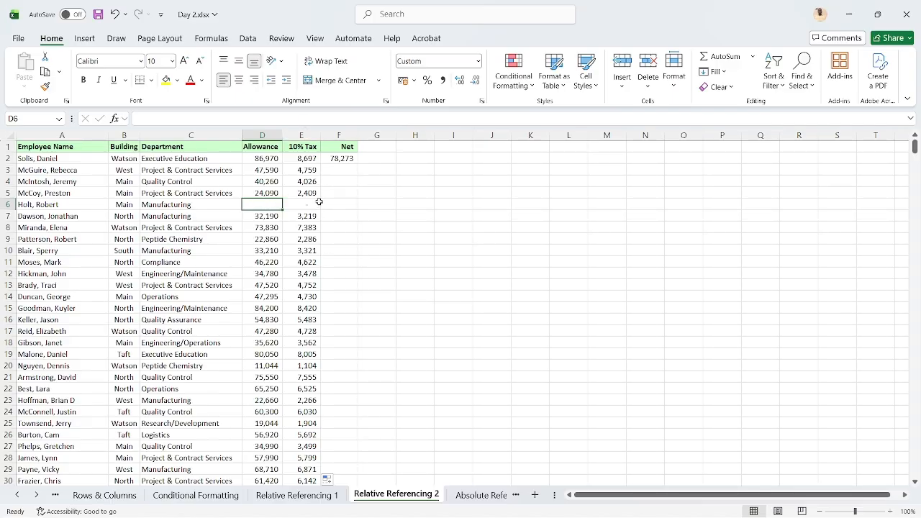
left_click(308, 205)
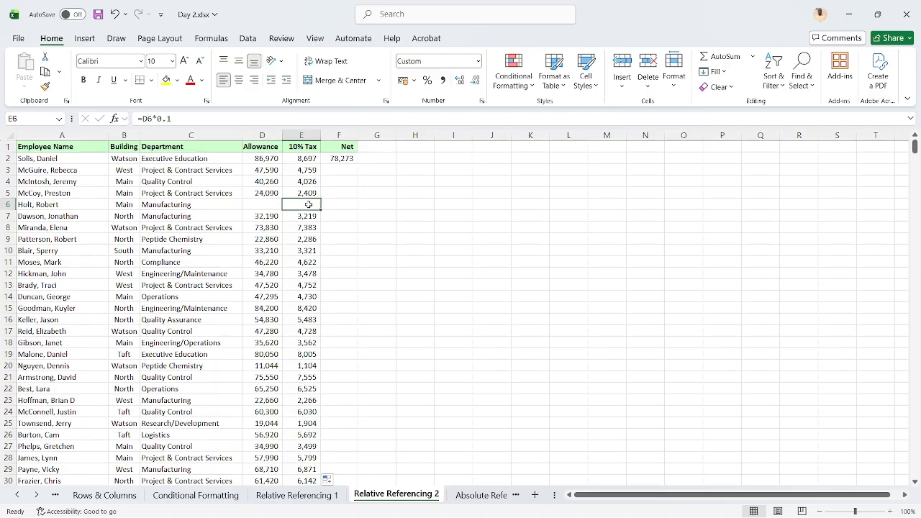
Fill the Net formula from F2 down its column, and undo both column fills and the clearing of D6
left_click(338, 160)
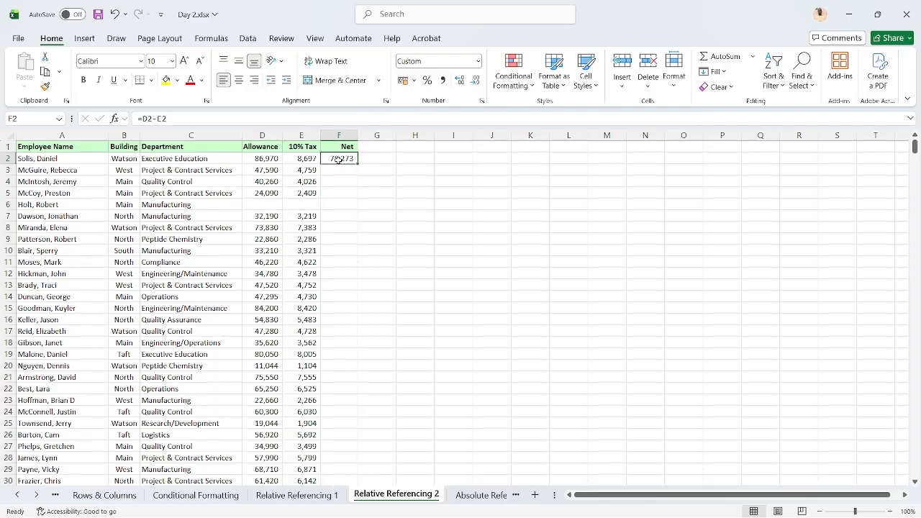
double_click(355, 164)
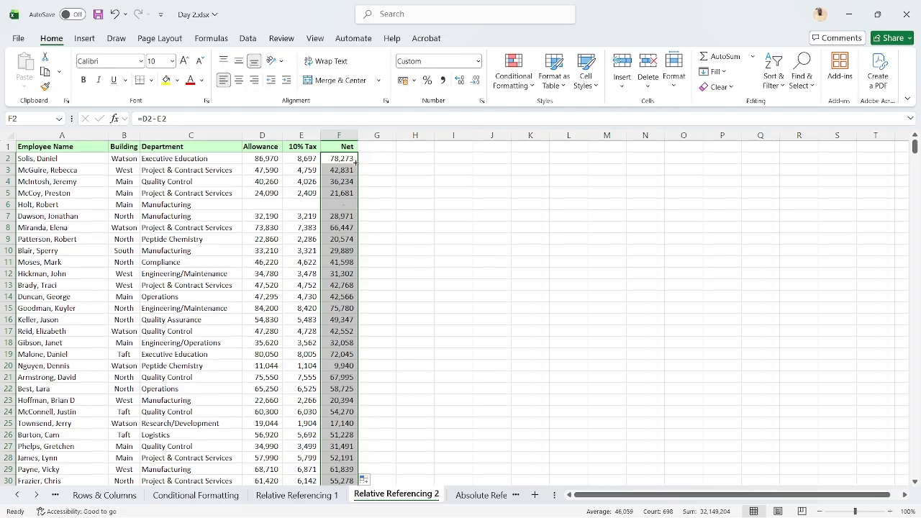
key("ctrl+z")
key("ctrl+z")
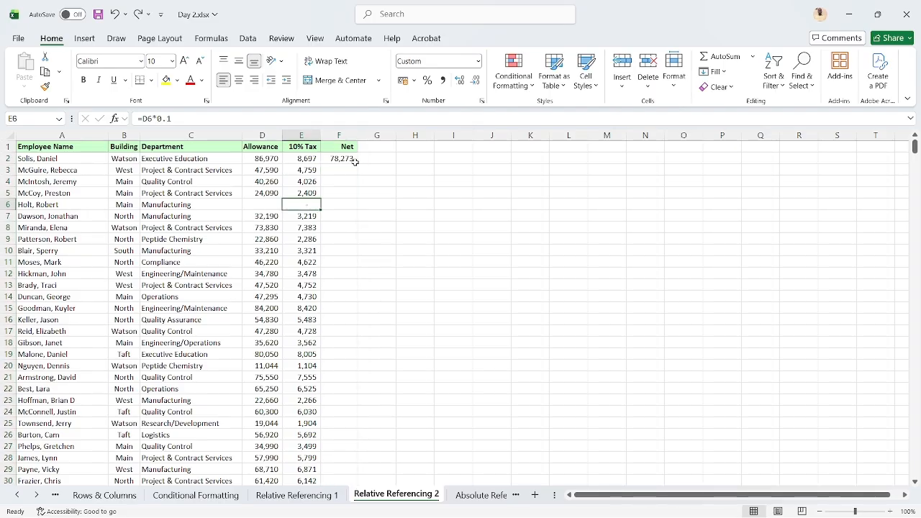
key("ctrl+z")
key("ctrl+z")
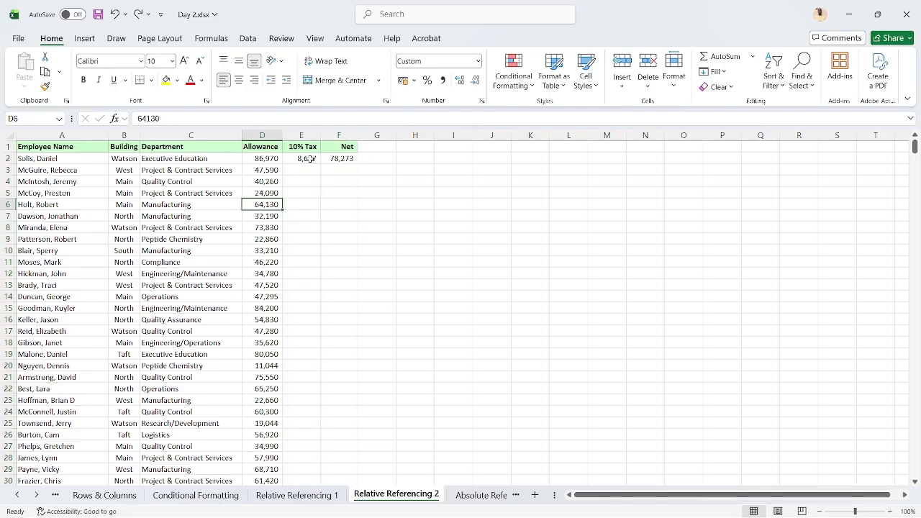
Fill the 10% Tax and Net formulas in E2:F2 down together, and review the Net formulas in F2 through F5
left_click_drag(309, 158, 346, 159)
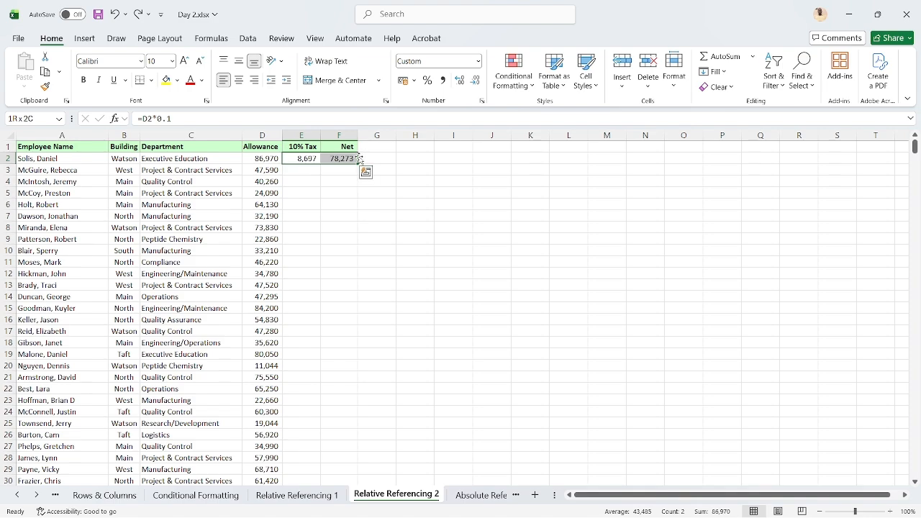
double_click(358, 160)
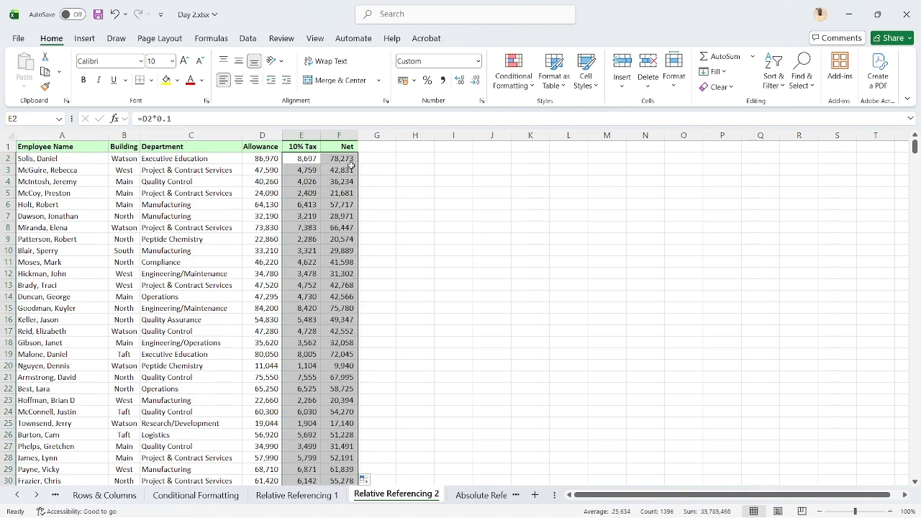
left_click(331, 173)
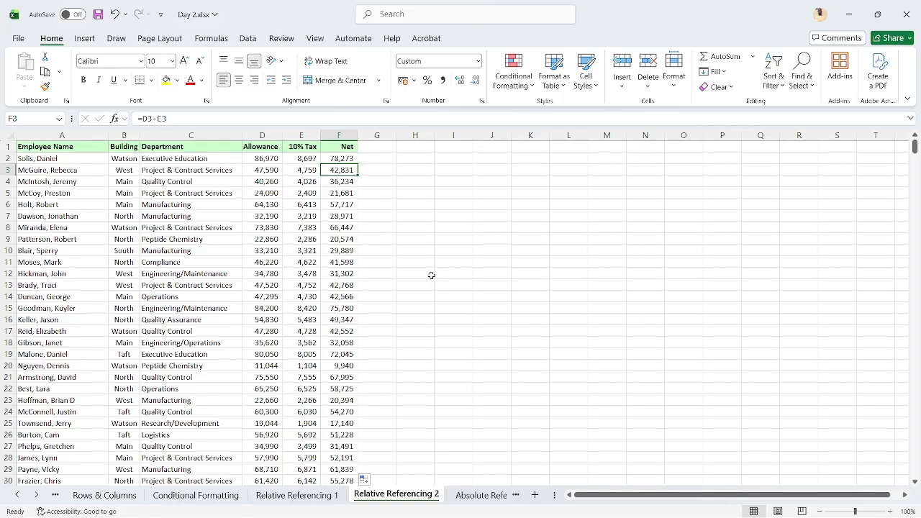
key("Up")
key("Left")
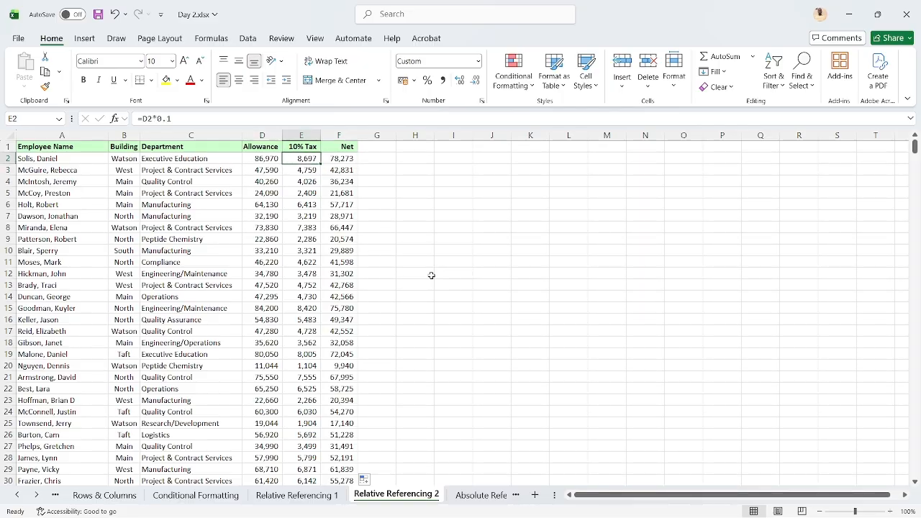
key("Right")
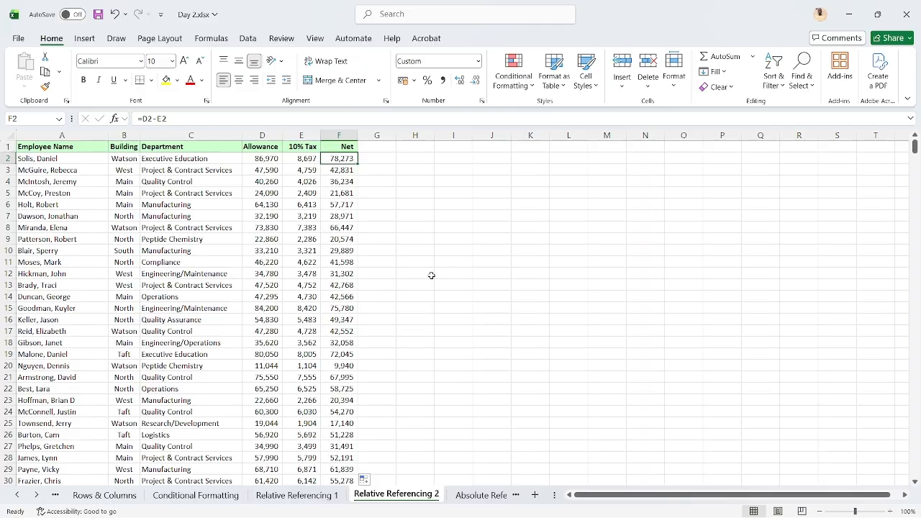
key("Down")
key("Down")
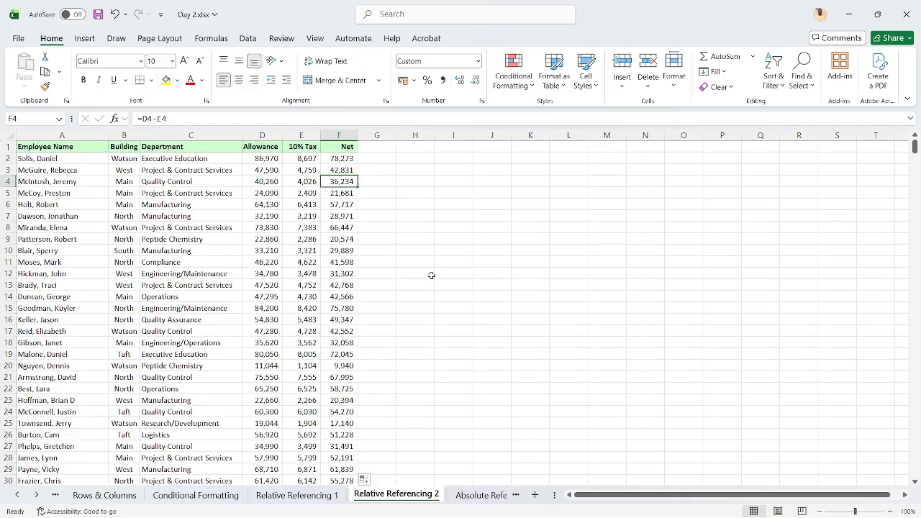
key("Down")
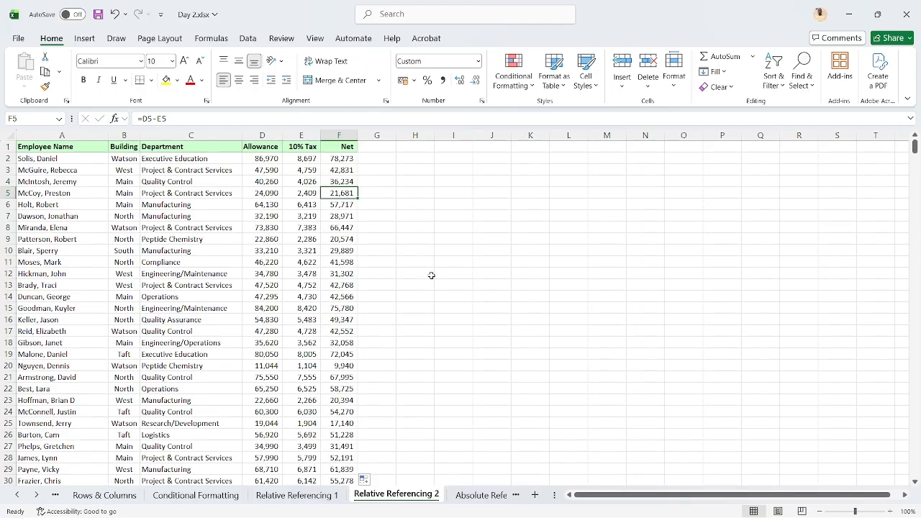
On the Absolute Referencing - Ticket sheet, enter =D3*F3 in C3 and fill it down the World Gross column to C22
left_click(464, 496)
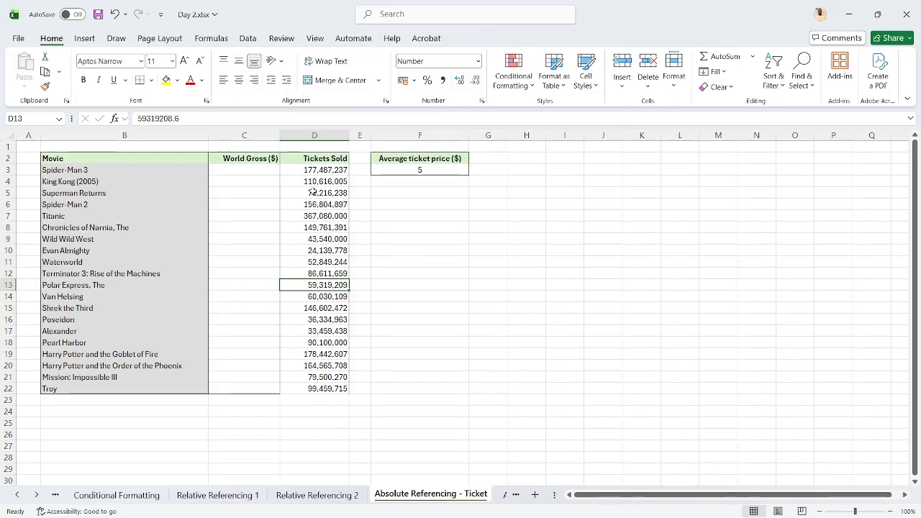
left_click(258, 168)
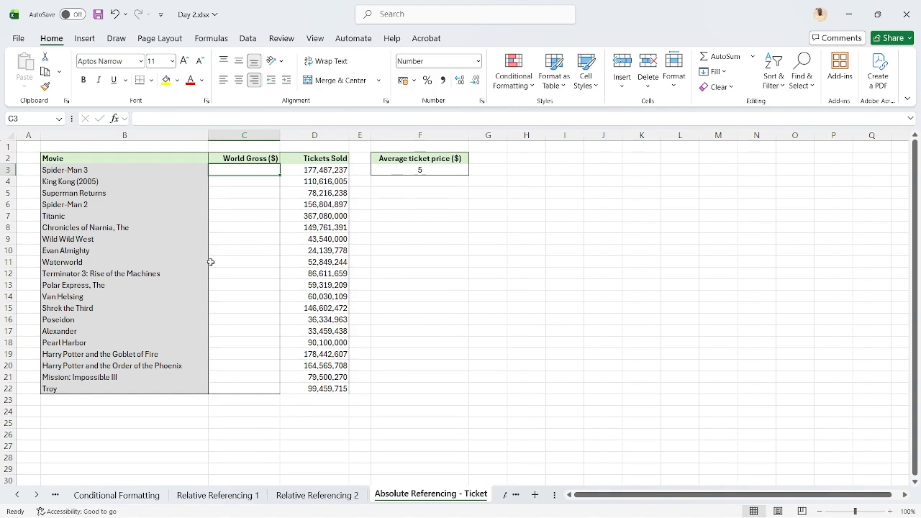
type("=")
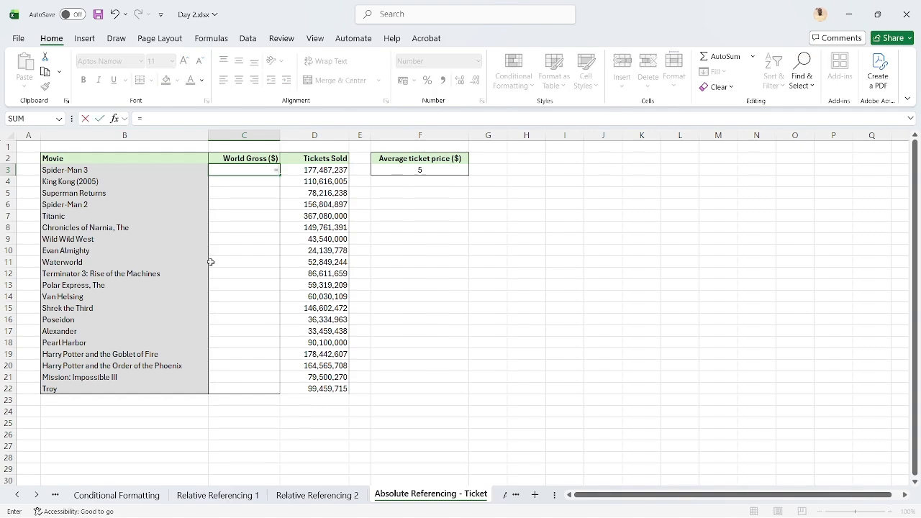
left_click(337, 169)
type("*")
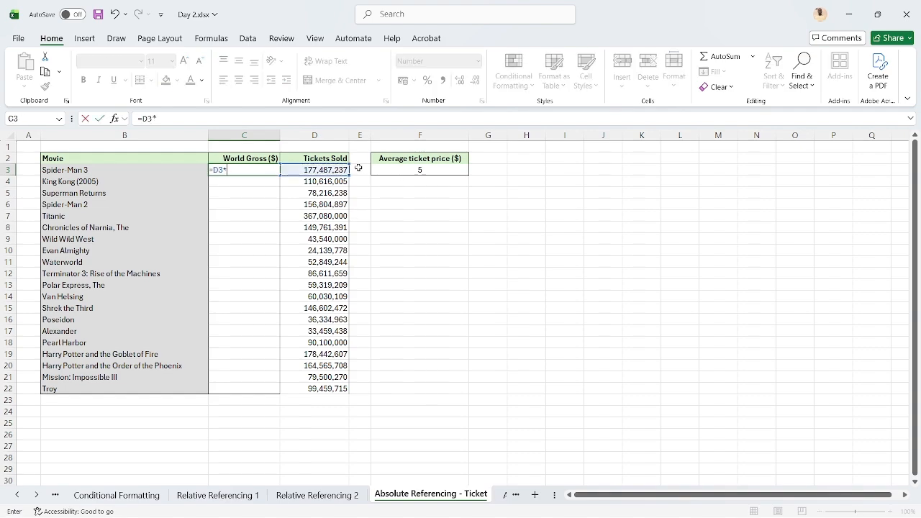
left_click(387, 169)
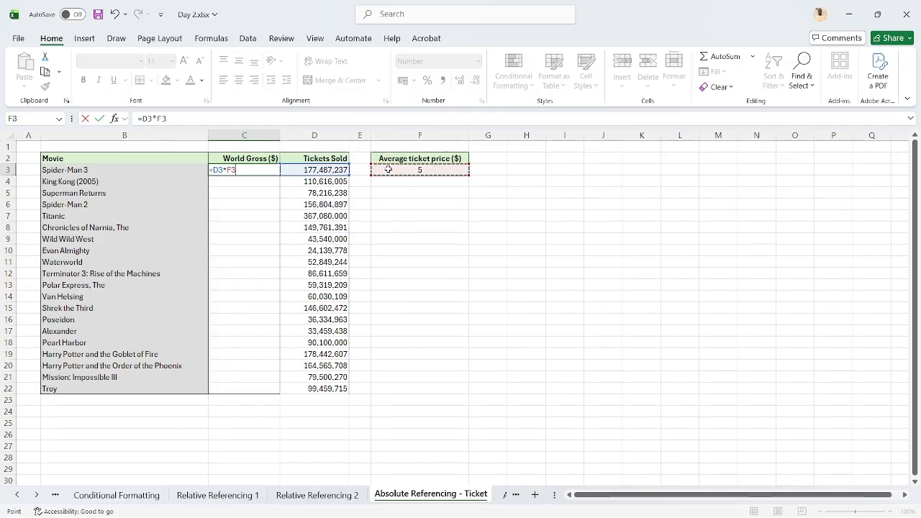
key("ctrl+Return")
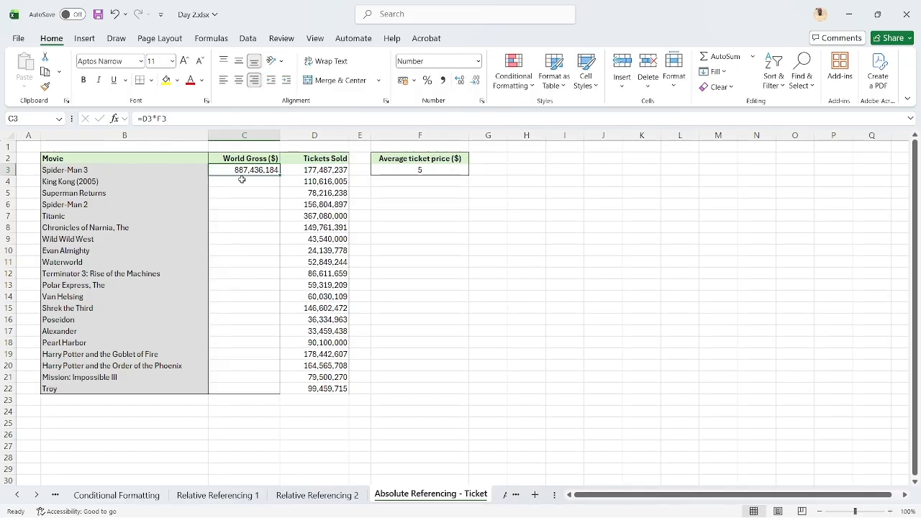
double_click(279, 176)
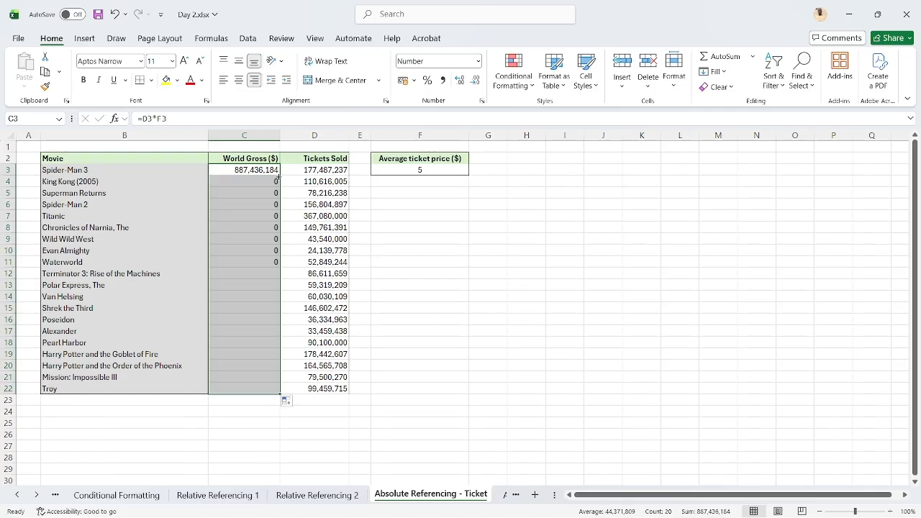
Examine the filled World Gross formulas in C3 through C5, checking the tickets-sold and ticket-price cells D4 and F4 they reference
left_click(264, 171)
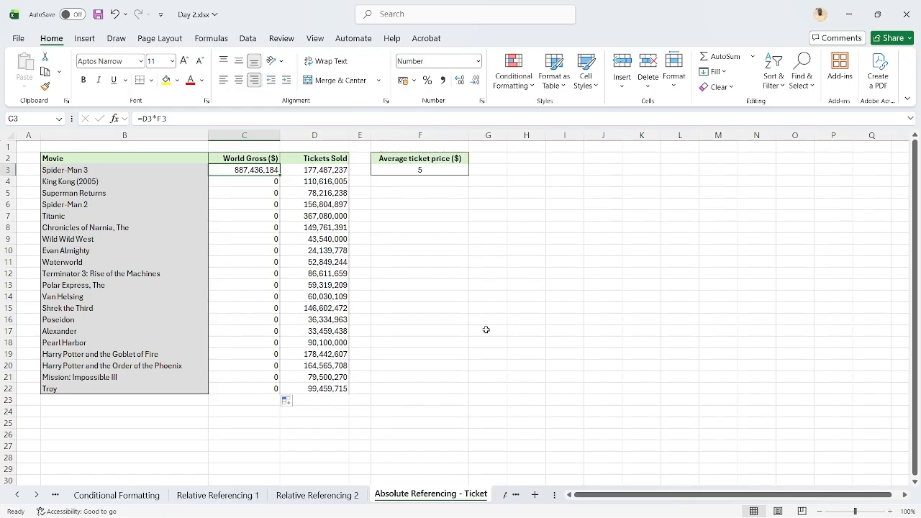
left_click(891, 512)
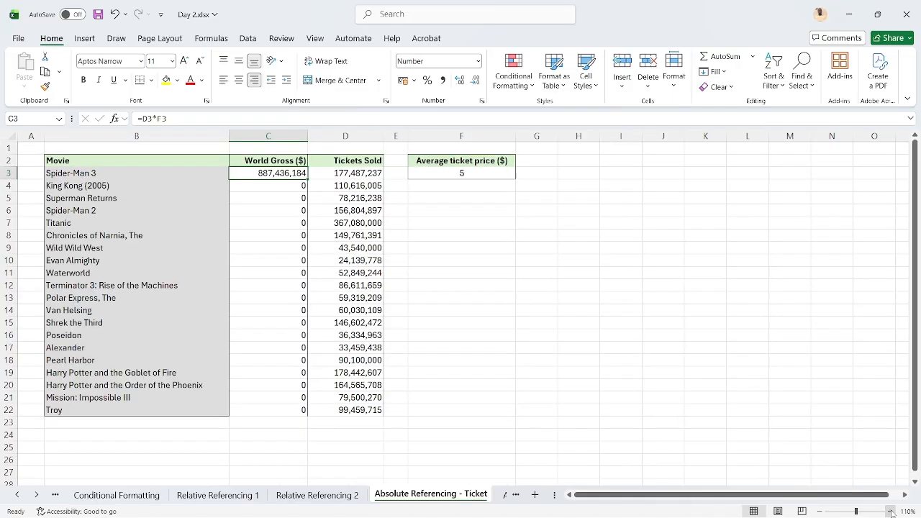
left_click(891, 512)
left_click(891, 512)
left_click(891, 512)
left_click(891, 512)
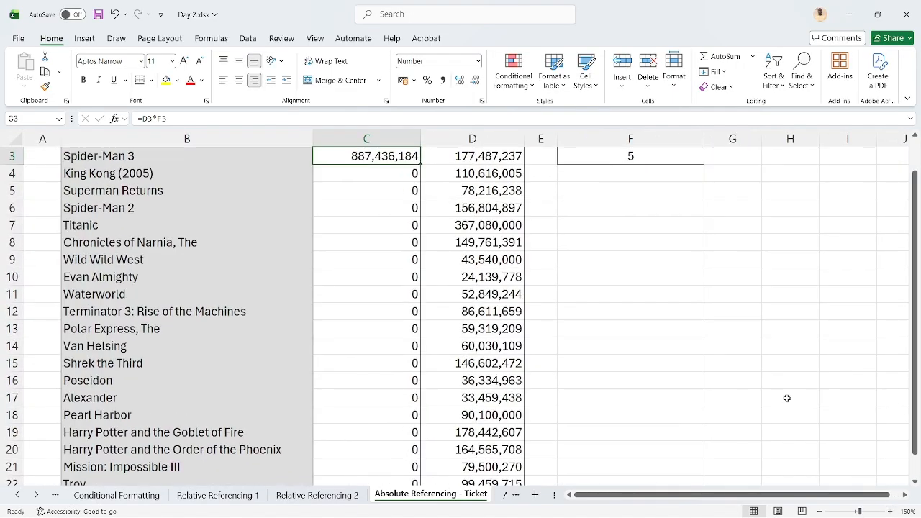
scroll(787, 396, "up", 1)
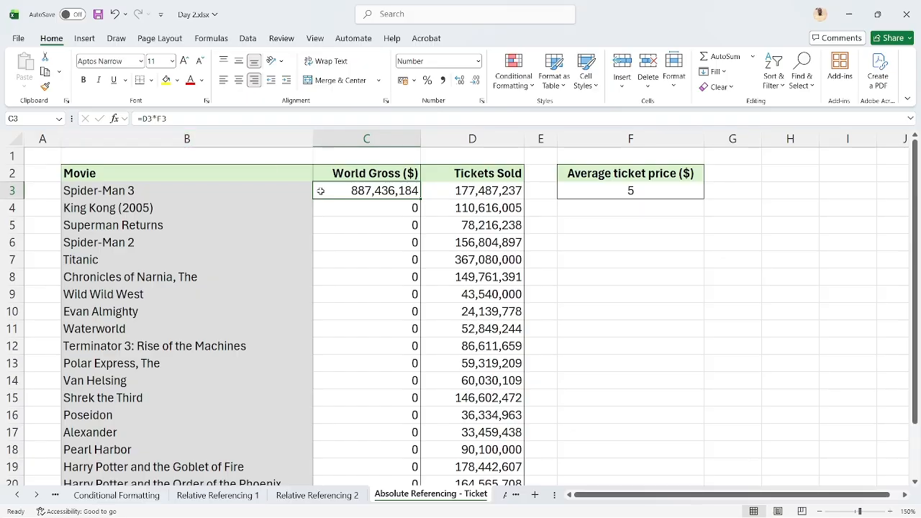
key("Down")
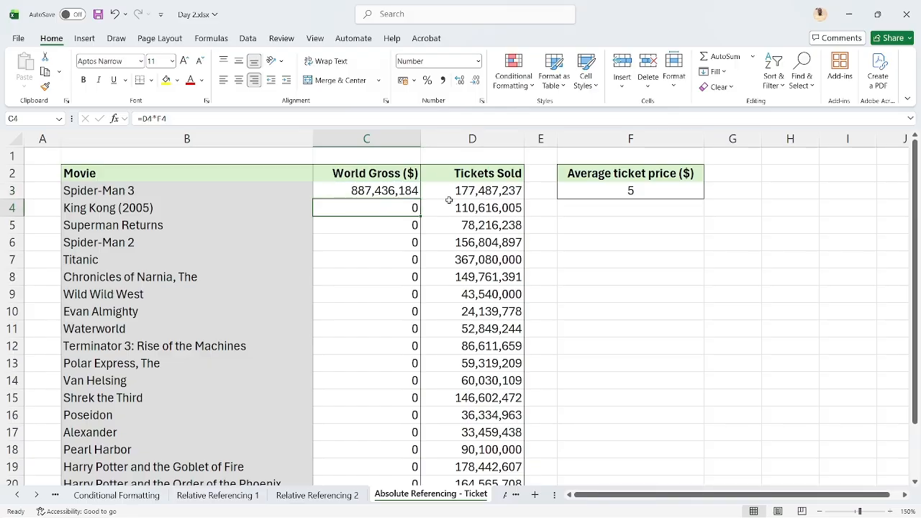
left_click(480, 208)
key("Left")
left_click(637, 211)
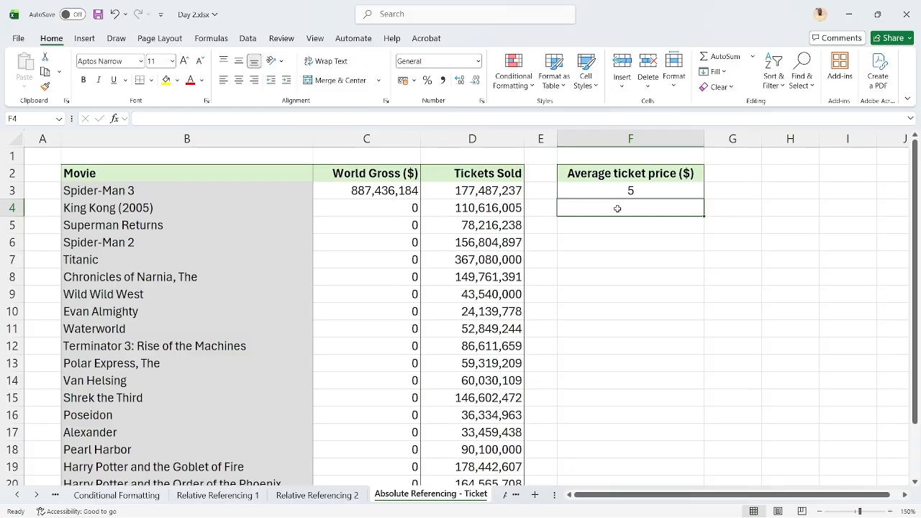
left_click(349, 201)
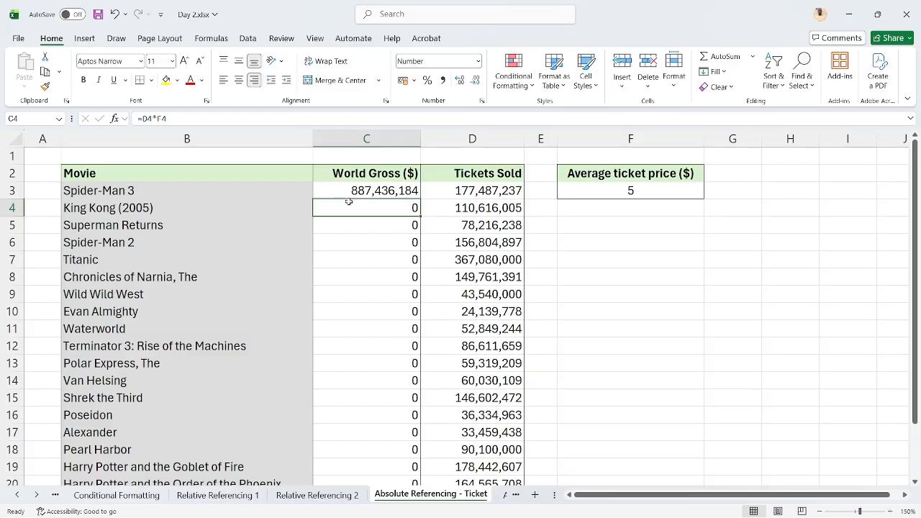
key("Down")
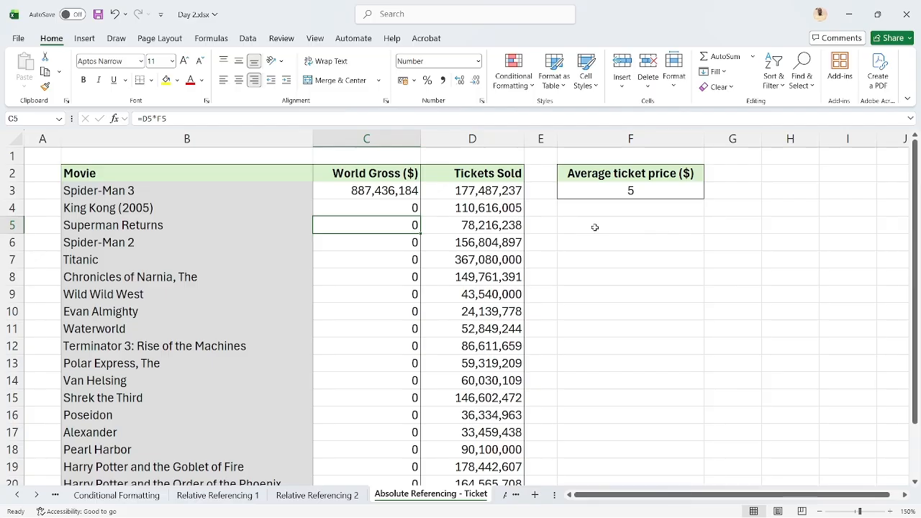
Change the World Gross formula in C3 to =D3*$F$3 and fill it down the column
left_click(398, 191)
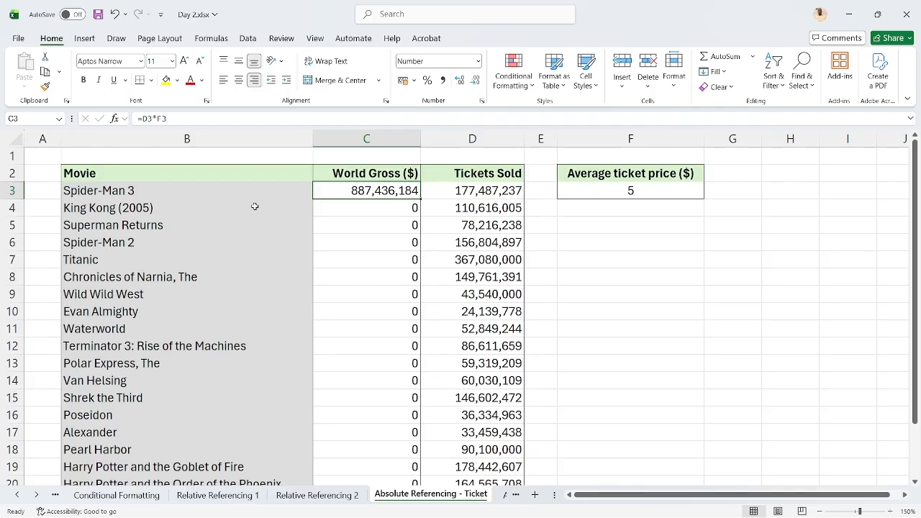
left_click(159, 118)
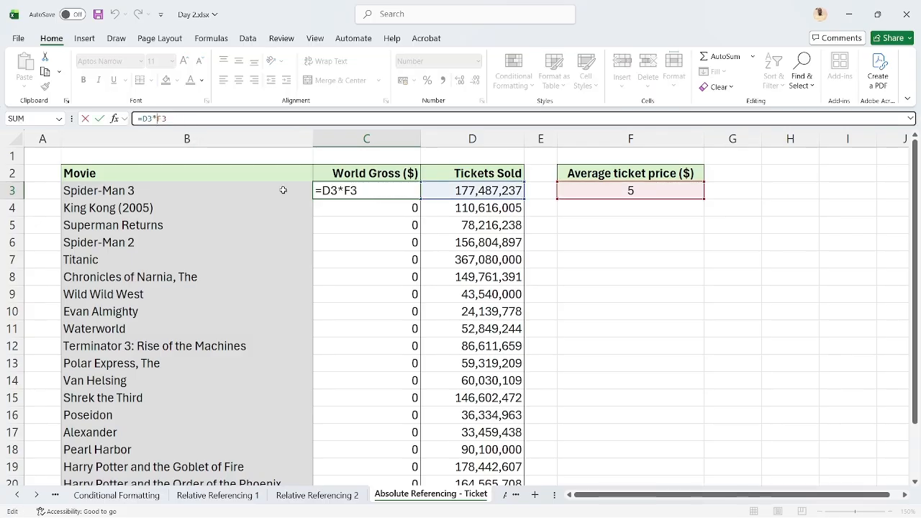
type("$")
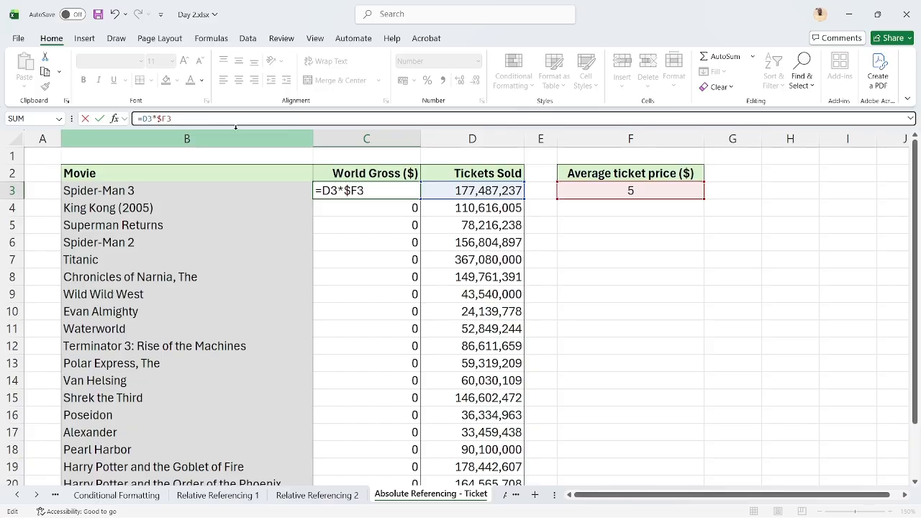
type("$")
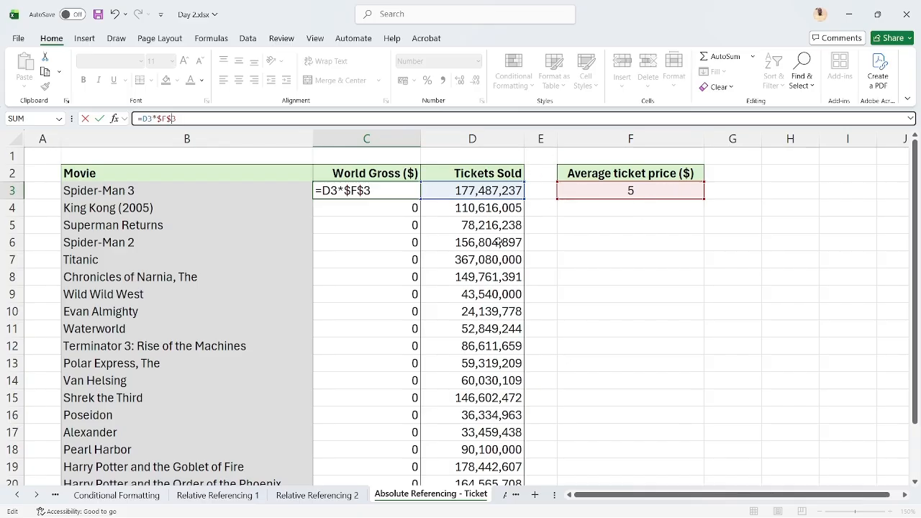
key("ctrl+Return")
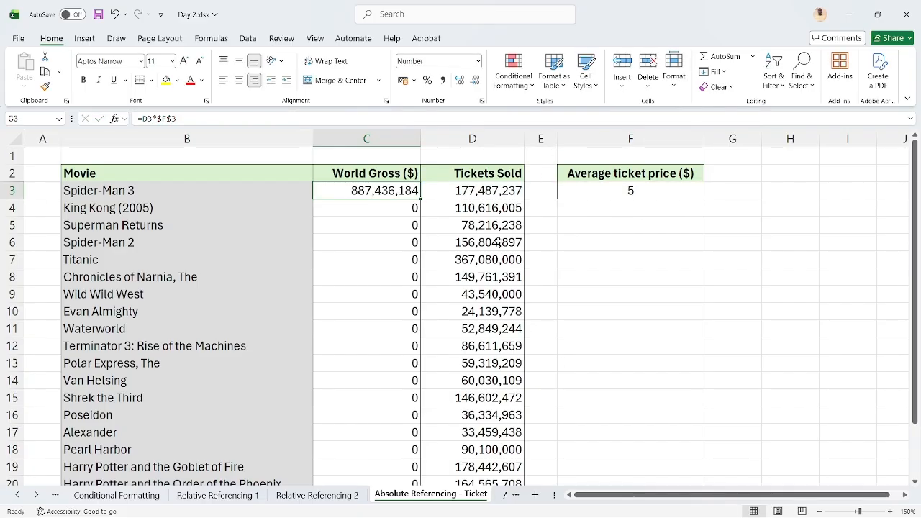
double_click(419, 199)
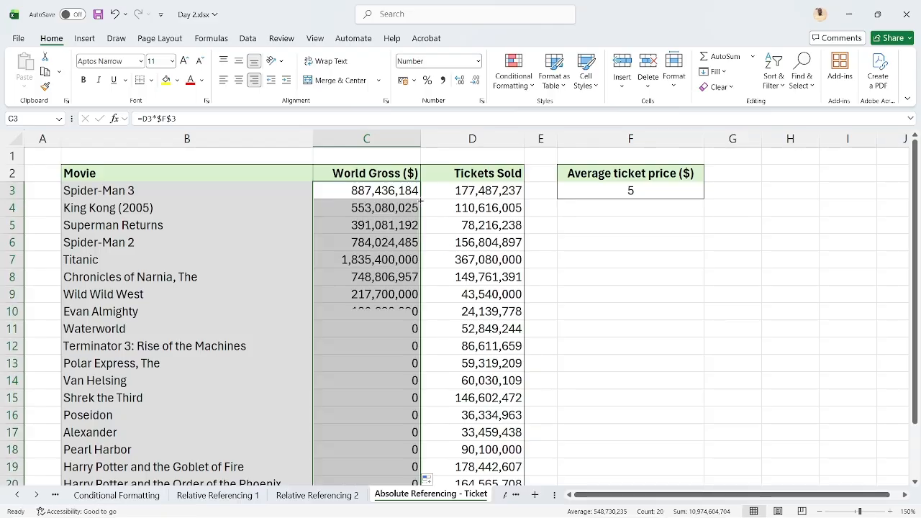
Review the World Gross formulas in C3 through C6 for how each one references the average ticket price
left_click(381, 190)
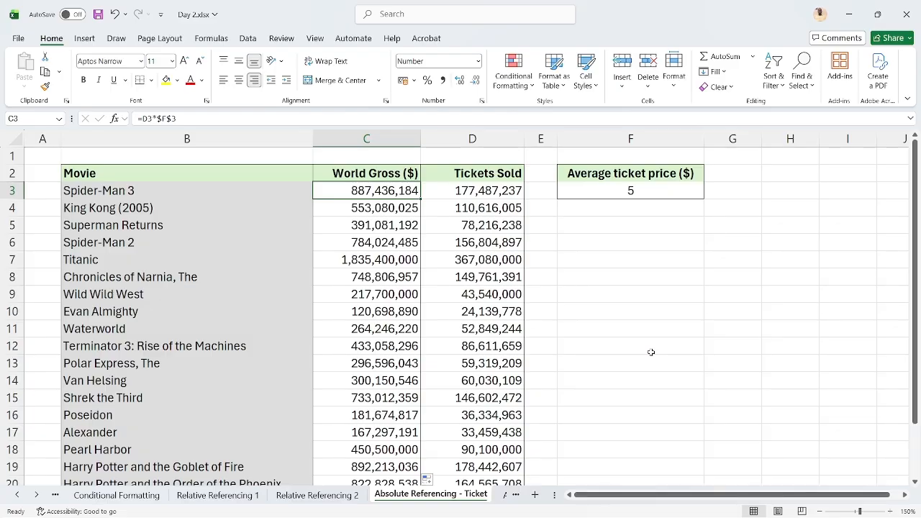
key("Down")
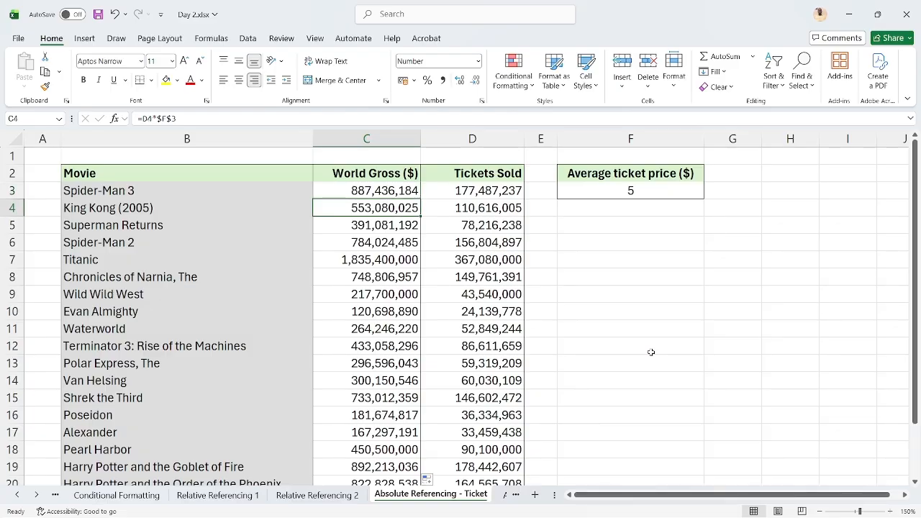
key("Down")
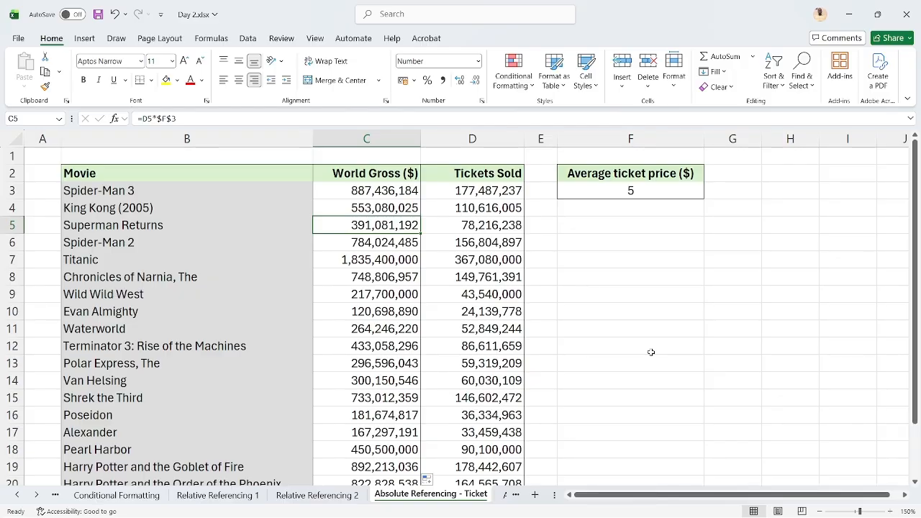
key("Down")
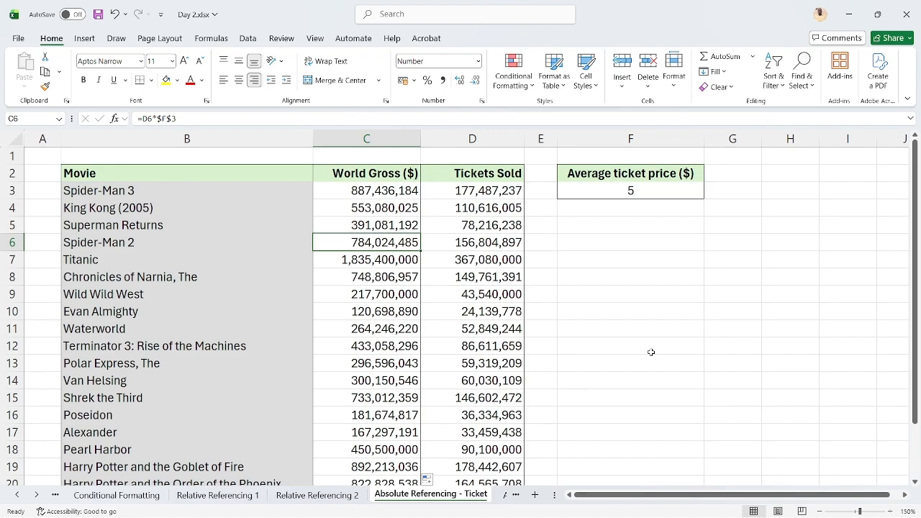
Return to C3 and undo the World Gross column fill and the absolute-reference edit of its formula
key("Up")
key("Up")
key("Up")
key("ctrl+z")
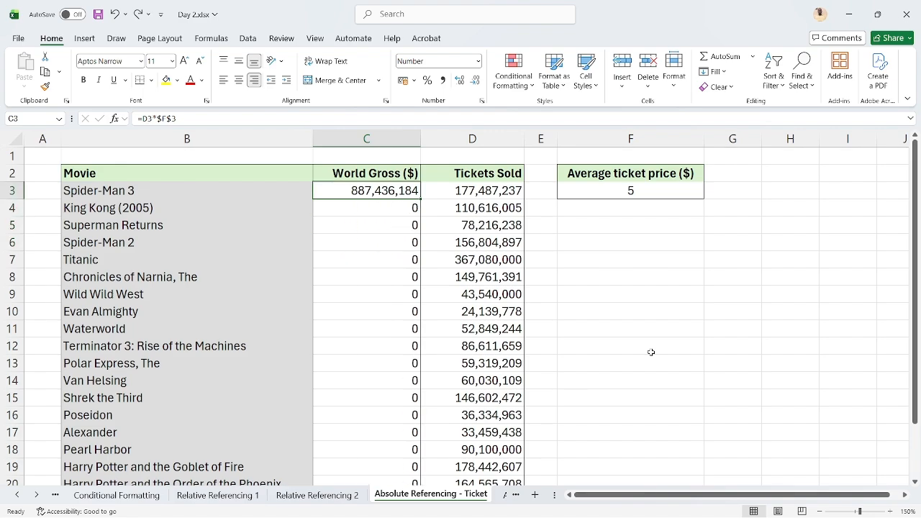
key("ctrl+z")
scroll(650, 352, "down", 1)
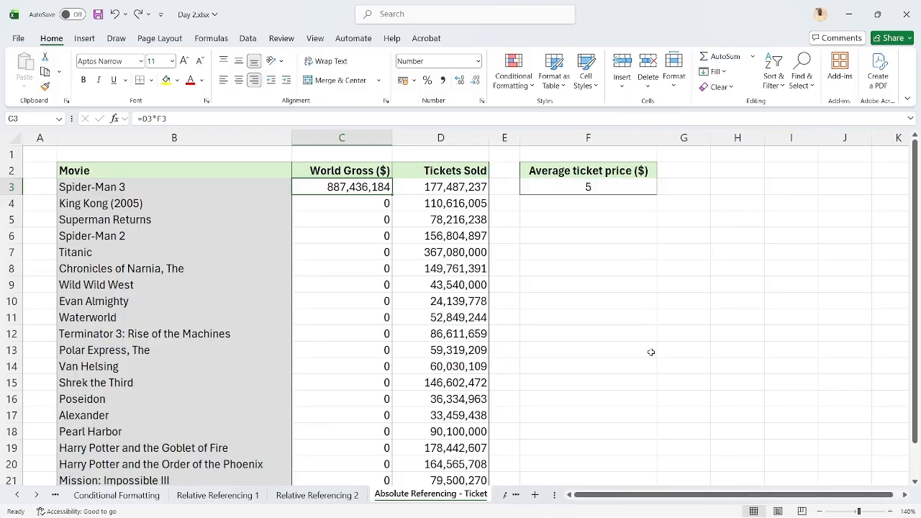
scroll(651, 352, "up", 1)
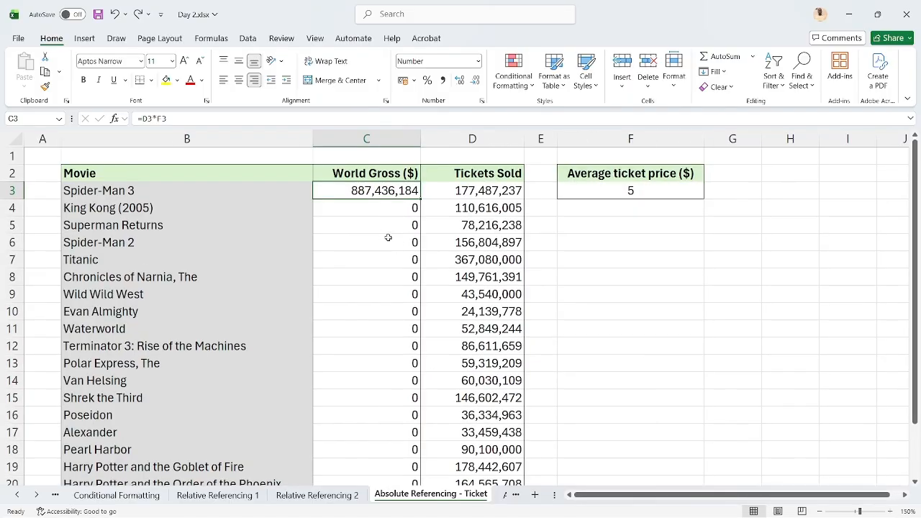
Convert the F3 reference in C3 to absolute so the formula reads =D3*$F$3, and fill it down the World Gross column
left_click(164, 117)
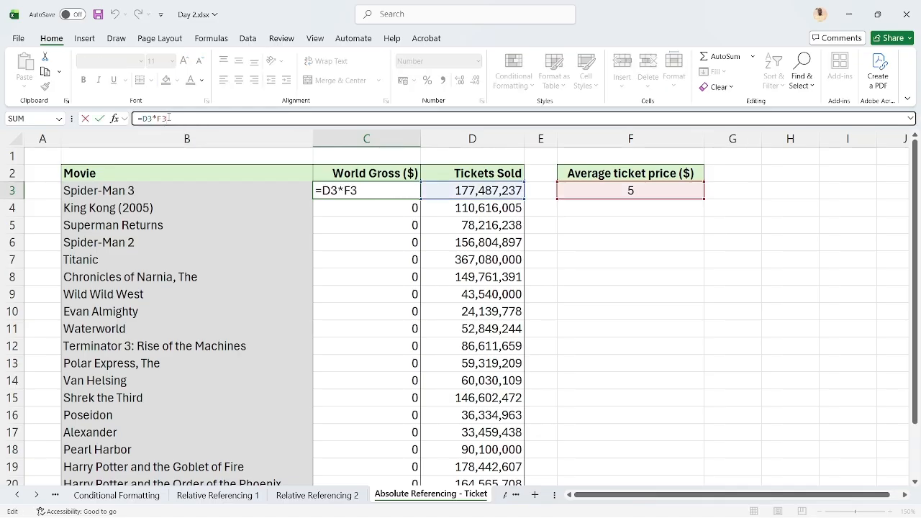
key("F4")
key("ctrl+Return")
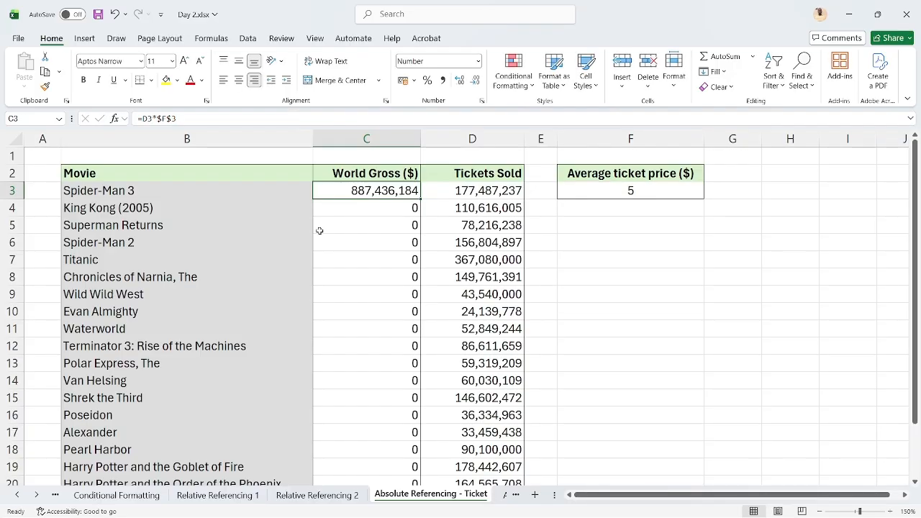
double_click(419, 199)
left_click(389, 185)
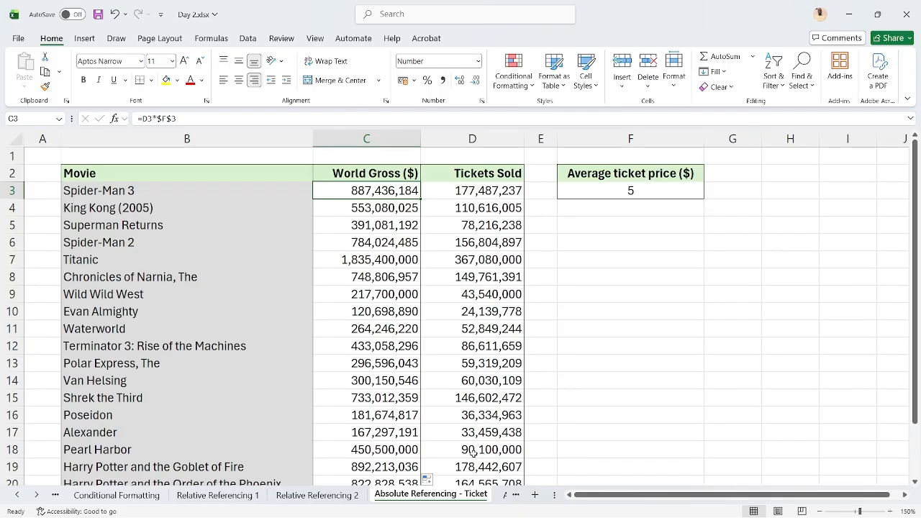
On the Absolute referencing sheet, begin the Christmas concert's Revenue formula in D4 with adult sales times the absolute adult price, =(B4*$B$9)+
left_click(506, 495)
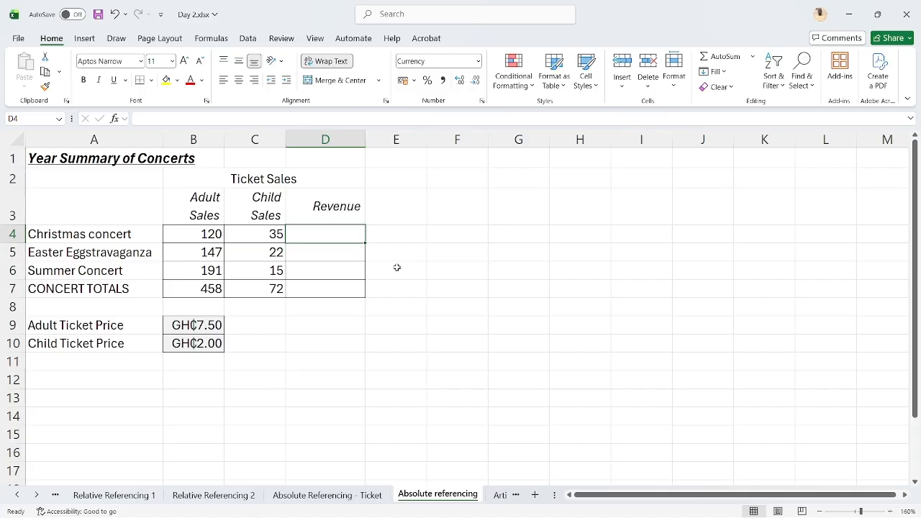
type("=")
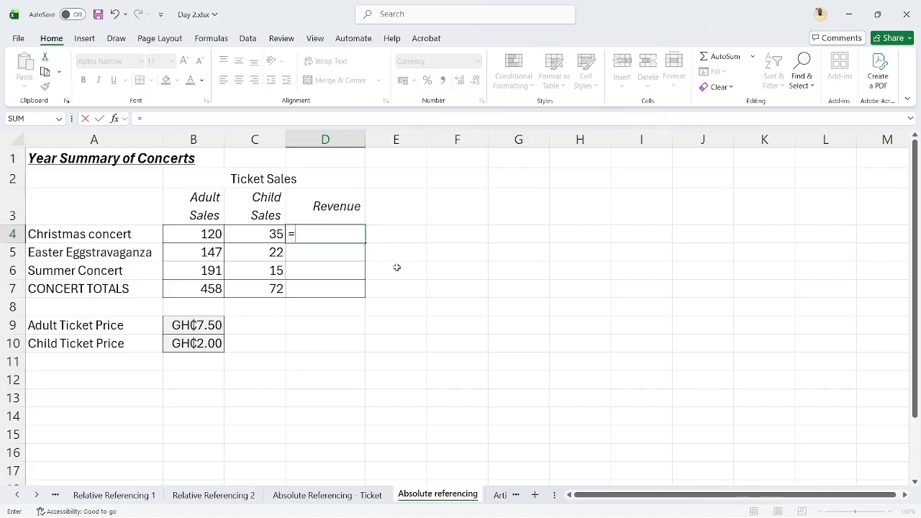
left_click(188, 234)
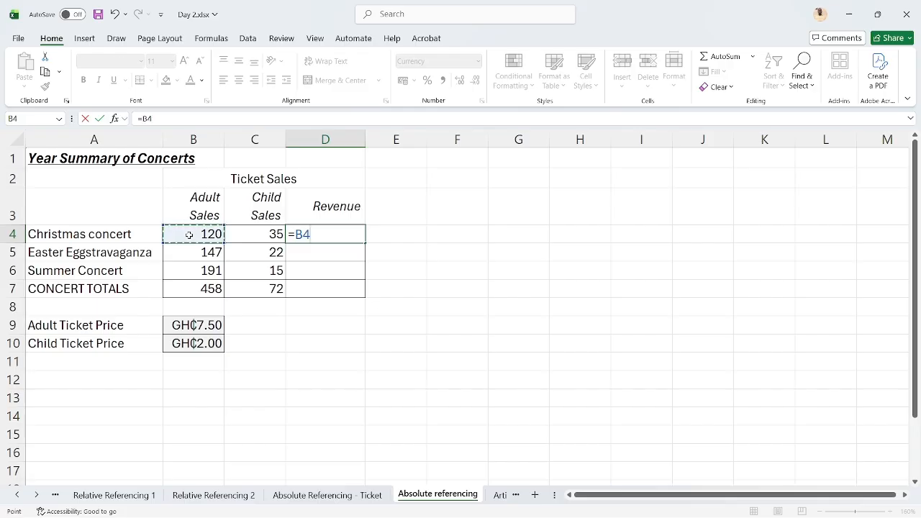
key("BackSpace")
key("BackSpace")
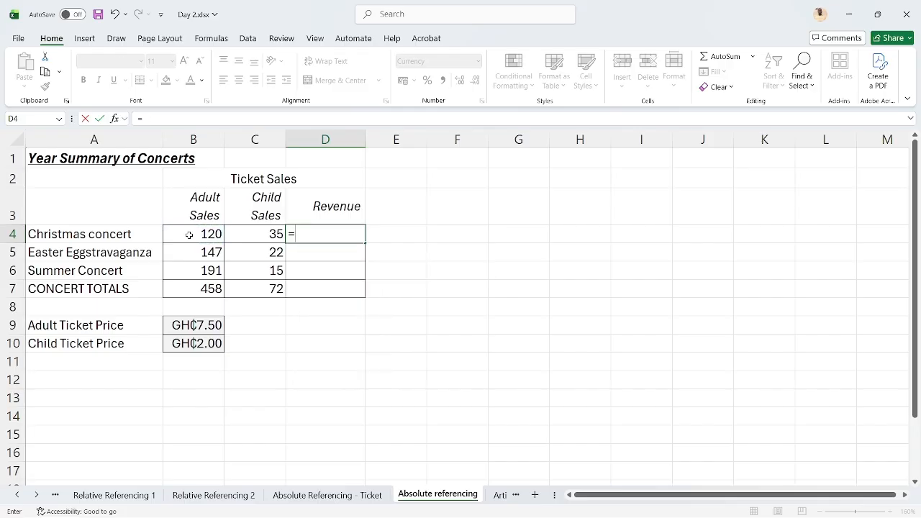
type("(")
left_click(185, 231)
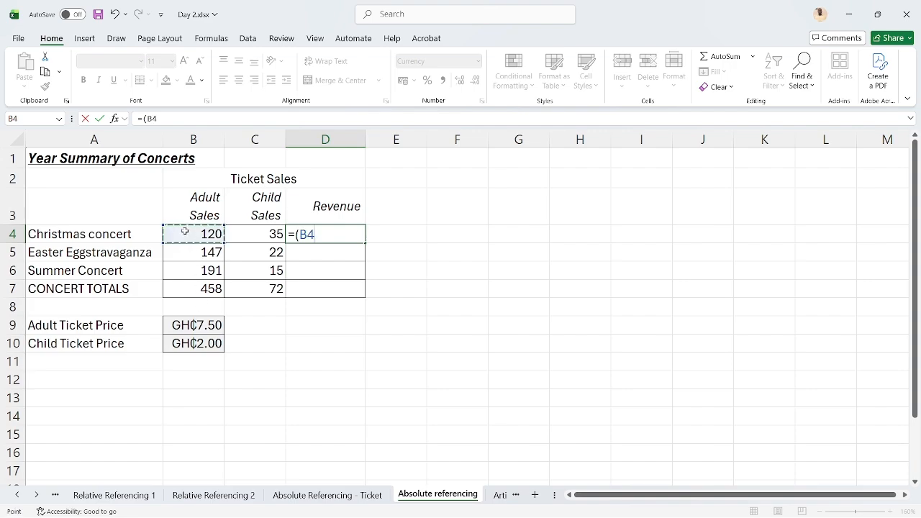
type("*")
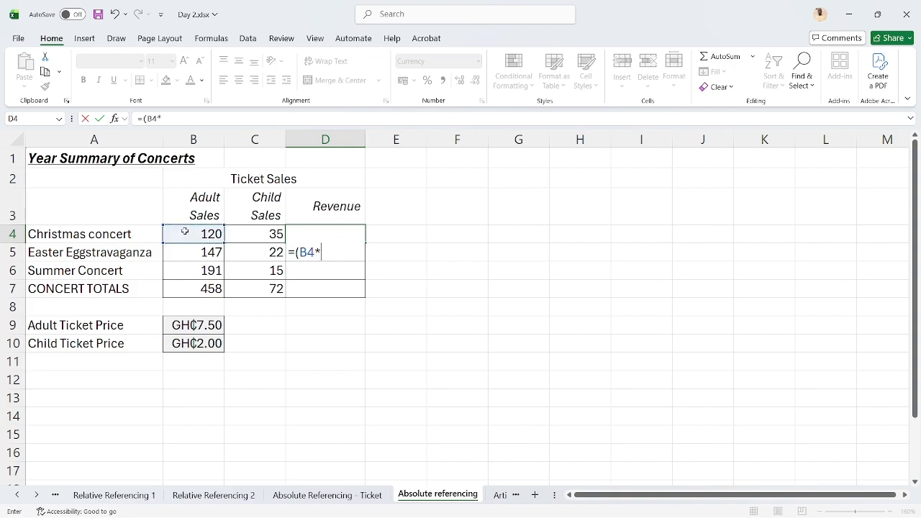
left_click(205, 323)
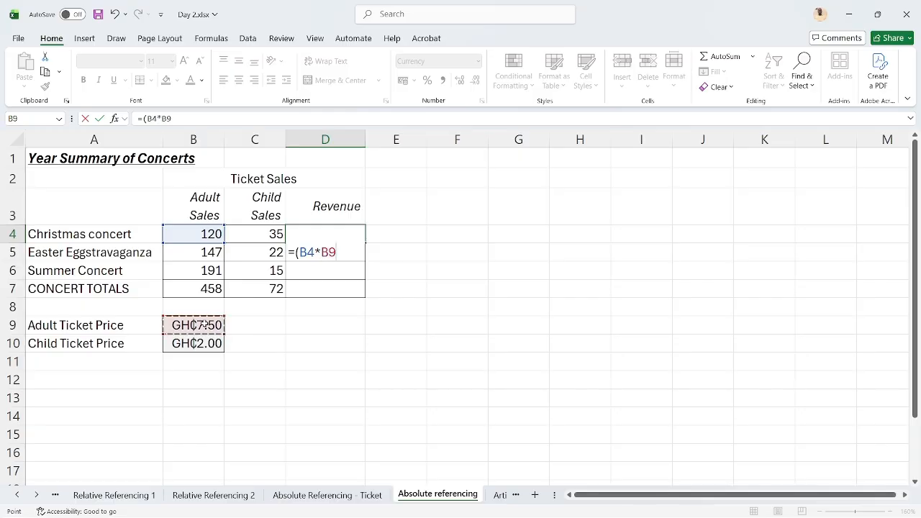
key("F4")
type(")+")
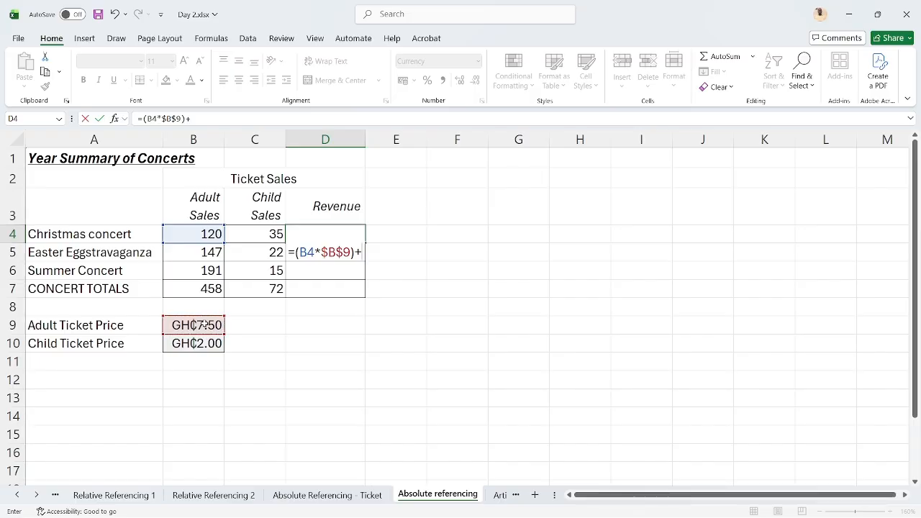
type("(")
Complete the Christmas concert's Revenue formula in D4 with child sales times the absolute child price, giving =(B4*$B$9)+(C4*$B$10)
left_click(266, 236)
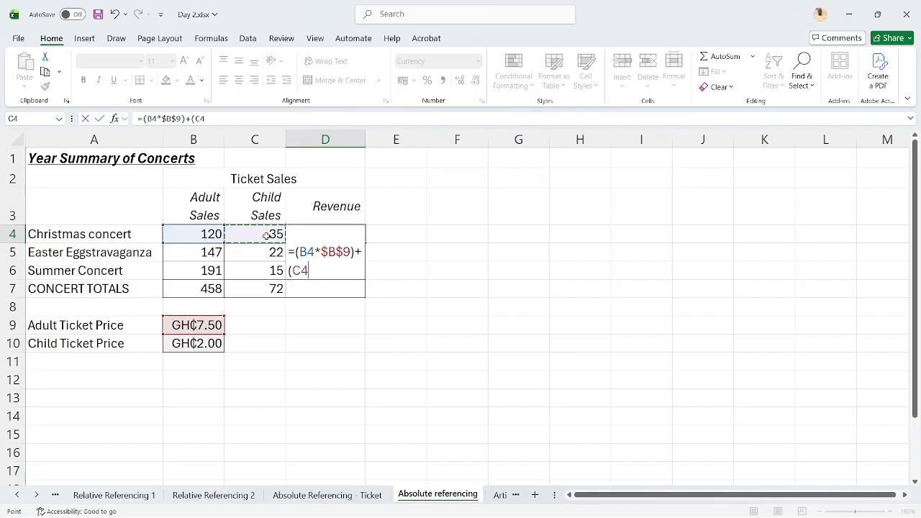
type("*")
left_click(199, 348)
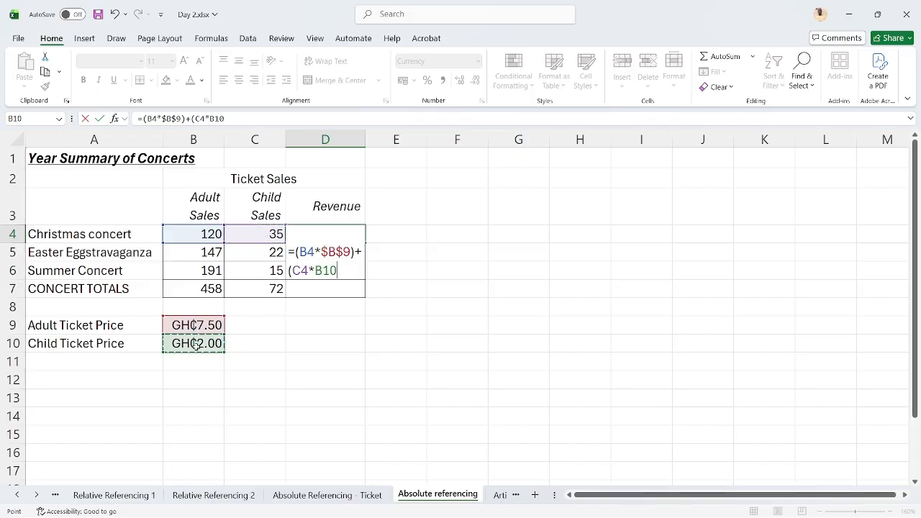
key("F4")
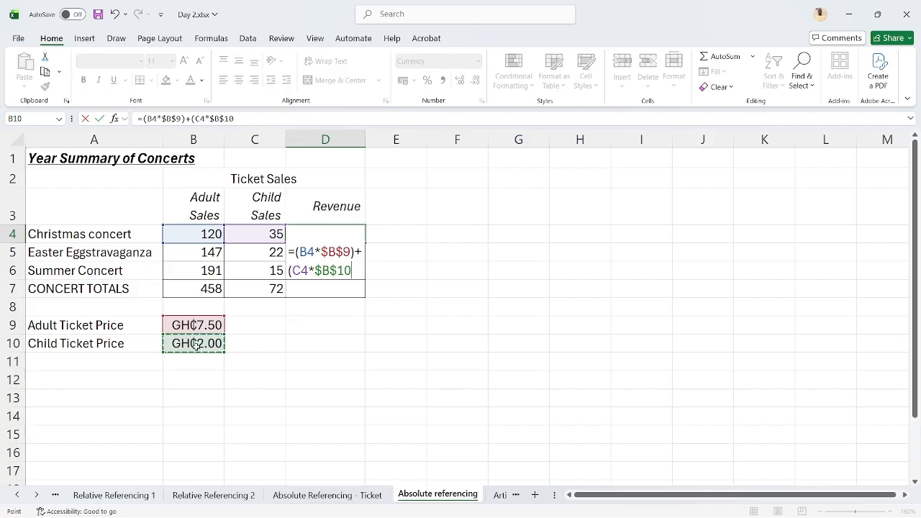
type(")")
key("ctrl+Return")
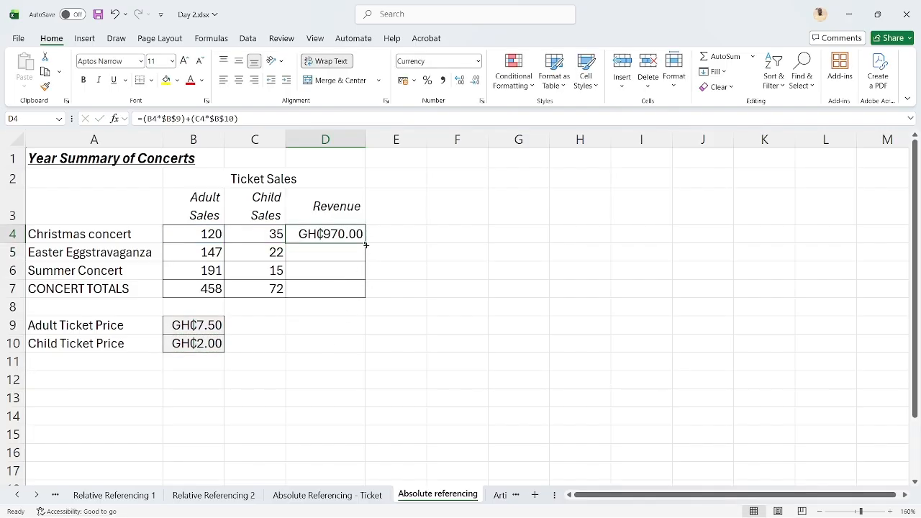
Fill the D4 Revenue formula down through D7 and widen column D to fit the amounts
left_click_drag(366, 243, 366, 295)
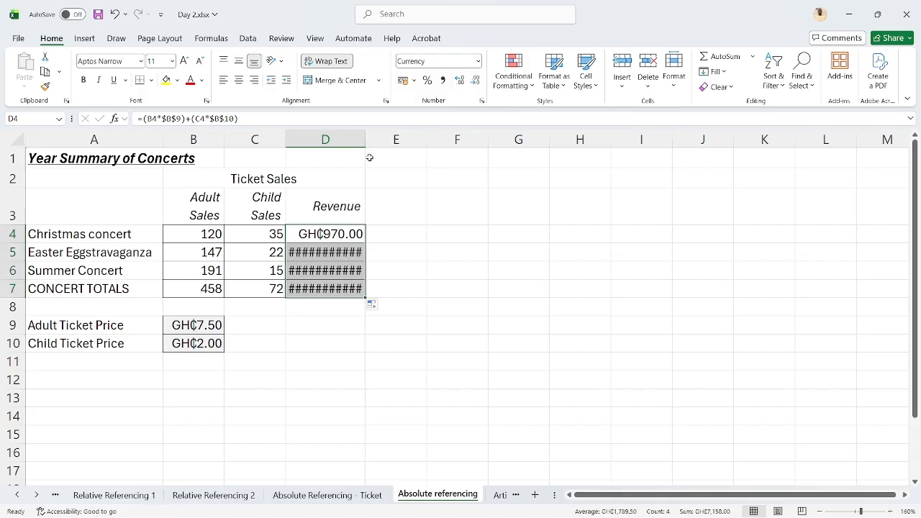
left_click_drag(366, 138, 374, 137)
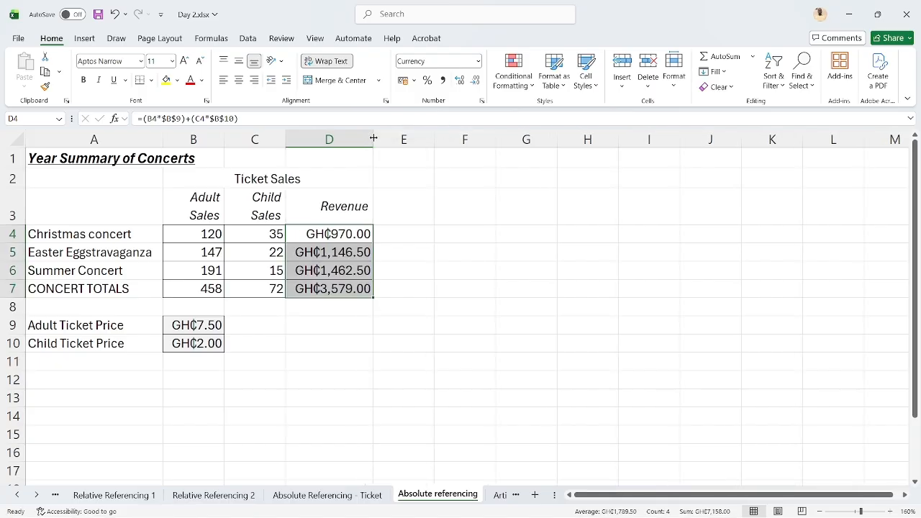
Calculate the Christmas concert's adult ticket income separately in E4 with =B4*B9
left_click(407, 237)
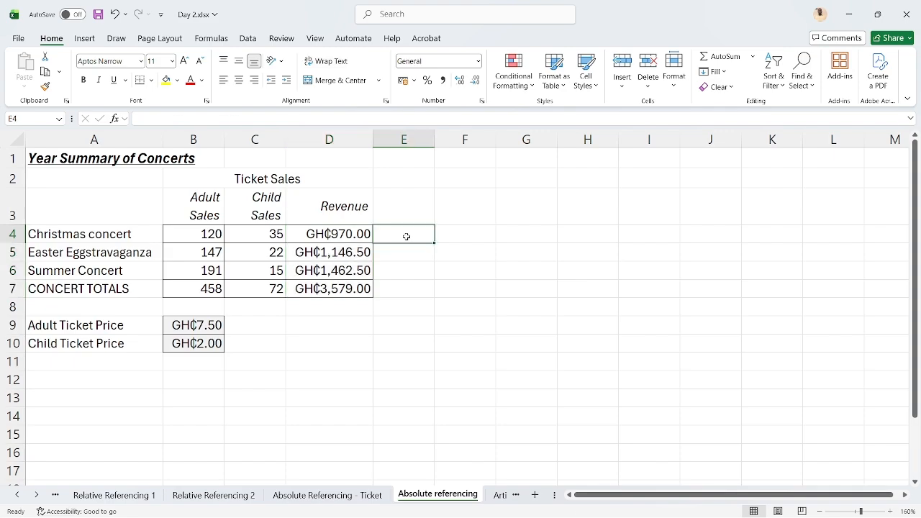
type("=")
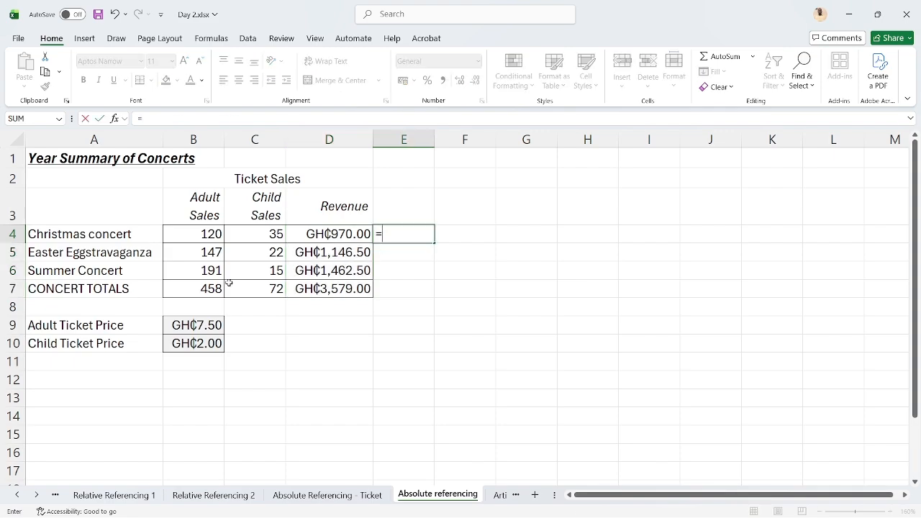
left_click(194, 233)
type("*")
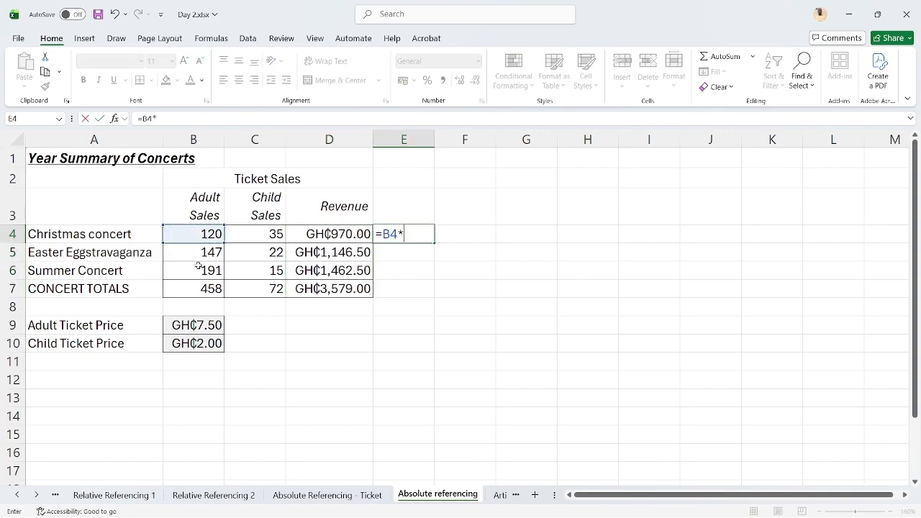
left_click(194, 325)
key("Return")
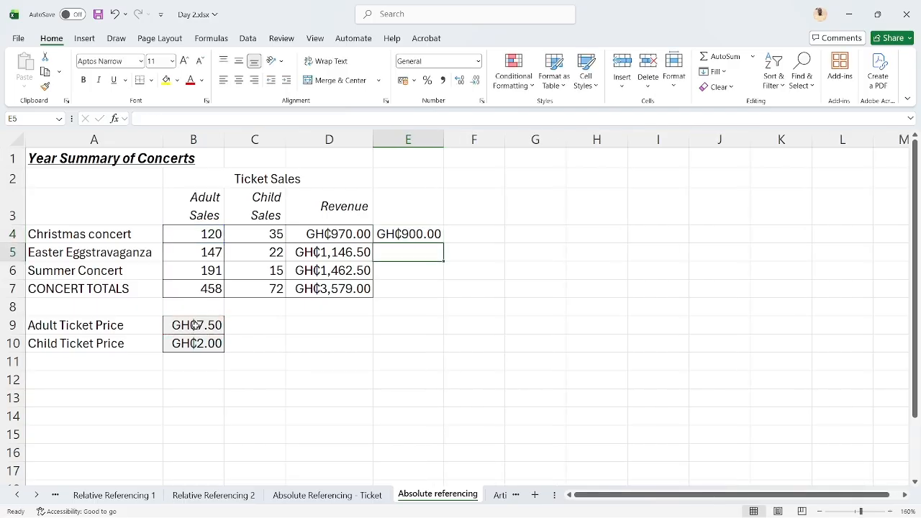
Calculate the Christmas concert's child ticket income separately in F4 with =C4*B10
key("Up")
key("Right")
type("=")
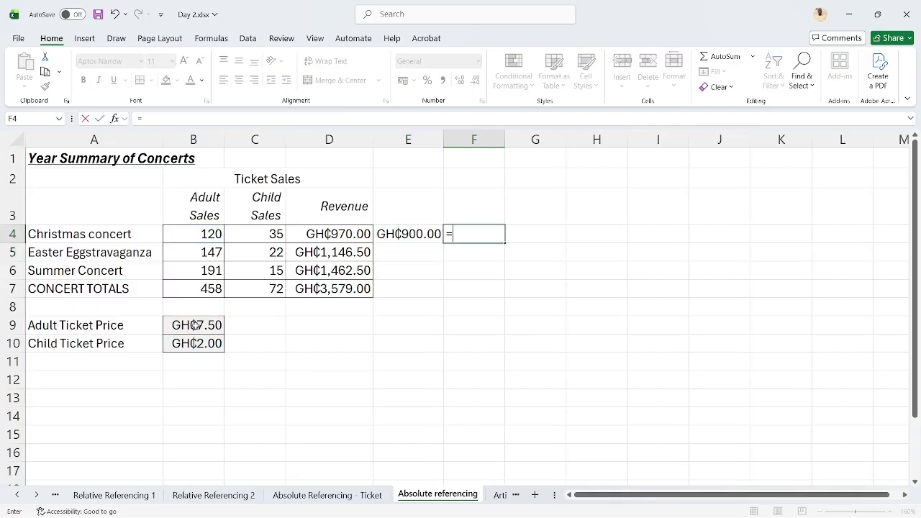
left_click(251, 230)
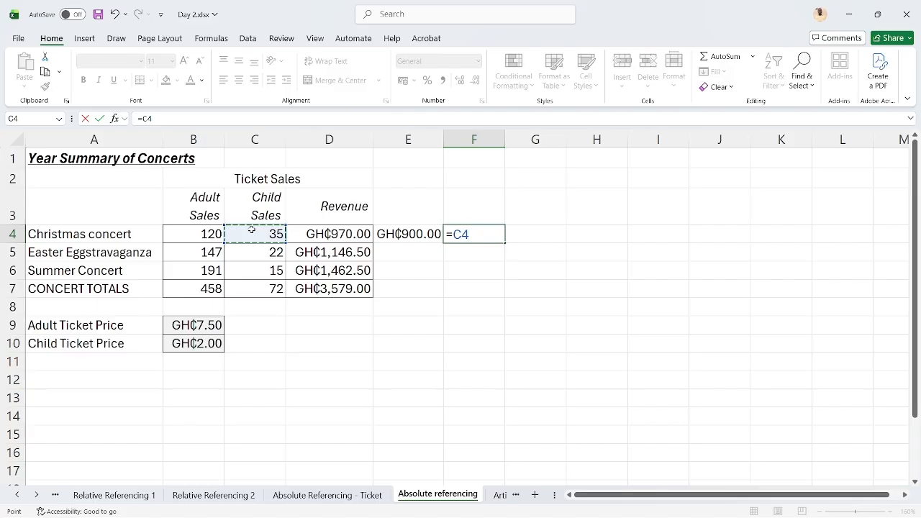
type("*")
left_click(208, 345)
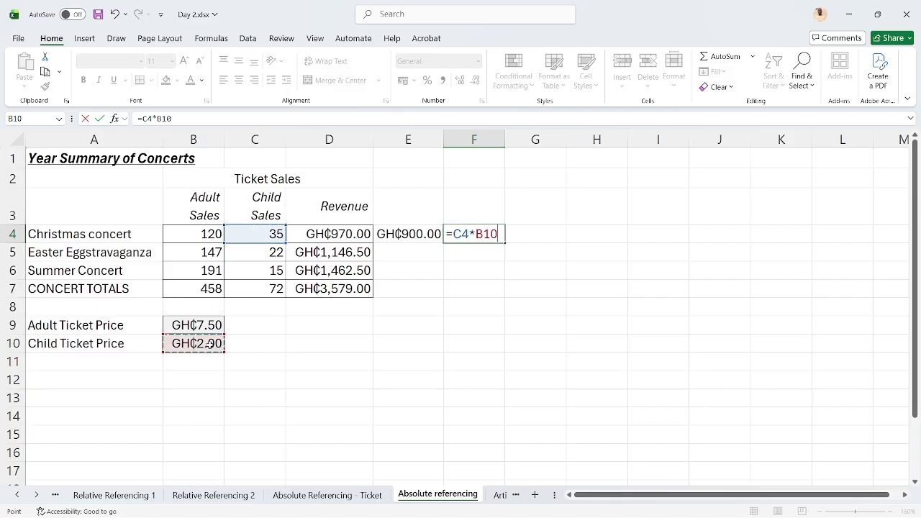
key("Return")
Add the separate adult and child incomes in G4 with =E4+F4 to check the Christmas concert's revenue
key("Up")
key("Right")
type("=")
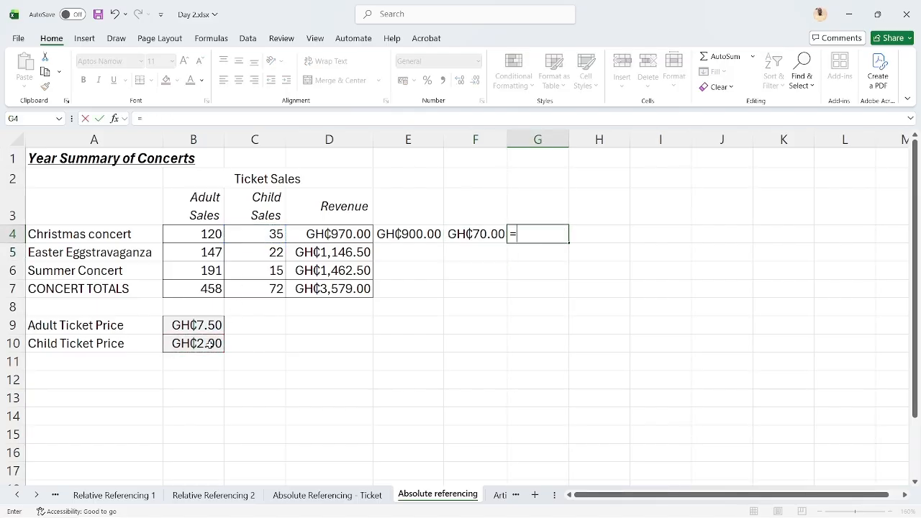
key("Left")
key("Left")
type("+")
key("Left")
key("Return")
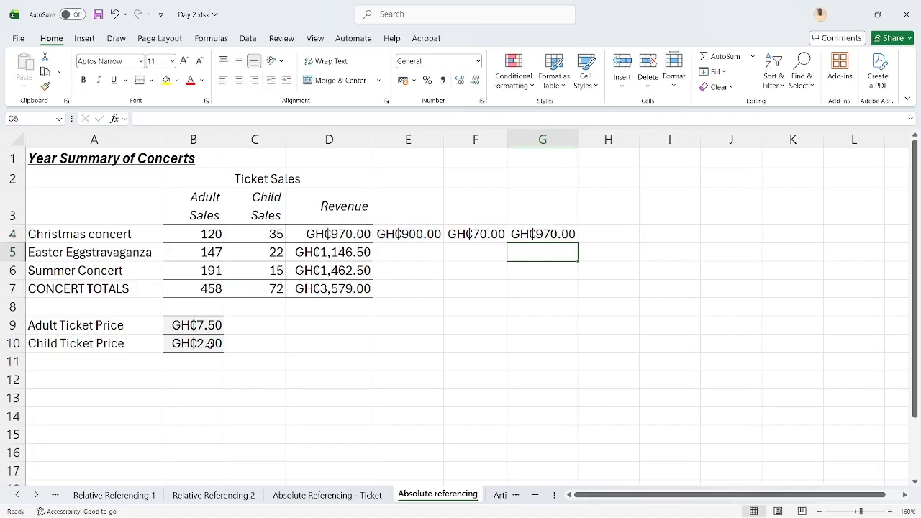
Clear the check calculations from E4:G4 and return to the Christmas concert's Revenue cell D4
key("Up")
key("shift+Left")
key("shift+Left")
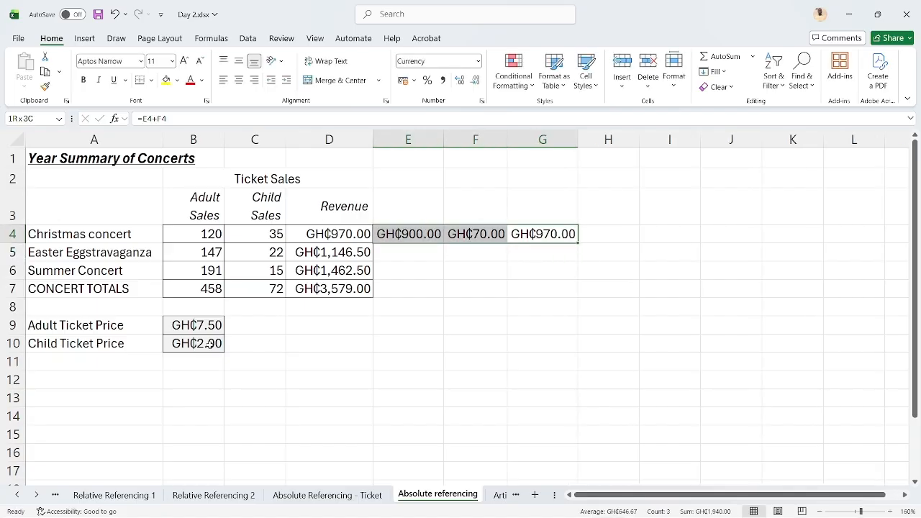
key("Delete")
key("Left")
key("Left")
key("Left")
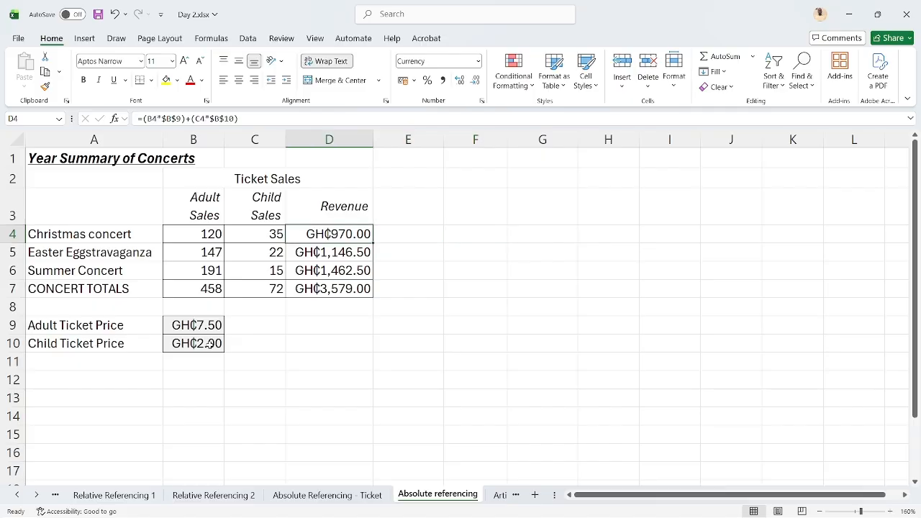
Clear the Revenue formulas from D4 through D7, leaving D4 selected
left_click(206, 238)
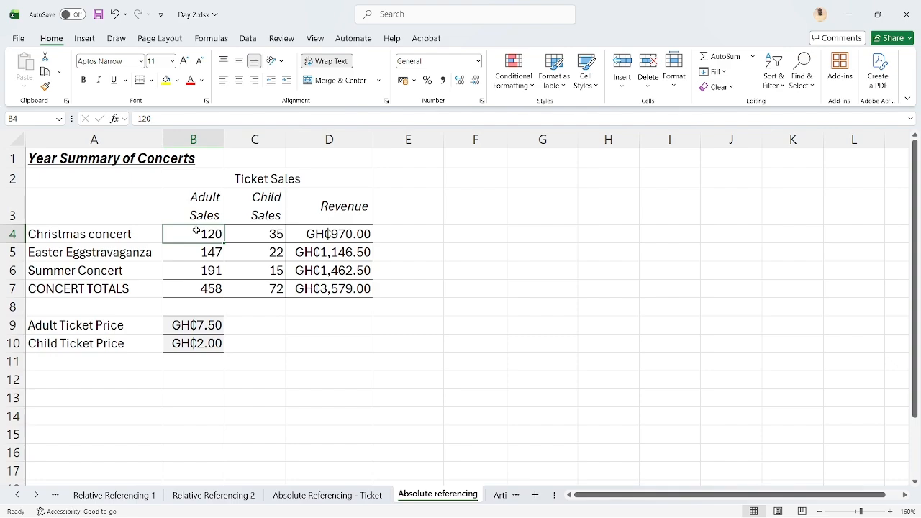
left_click(345, 233)
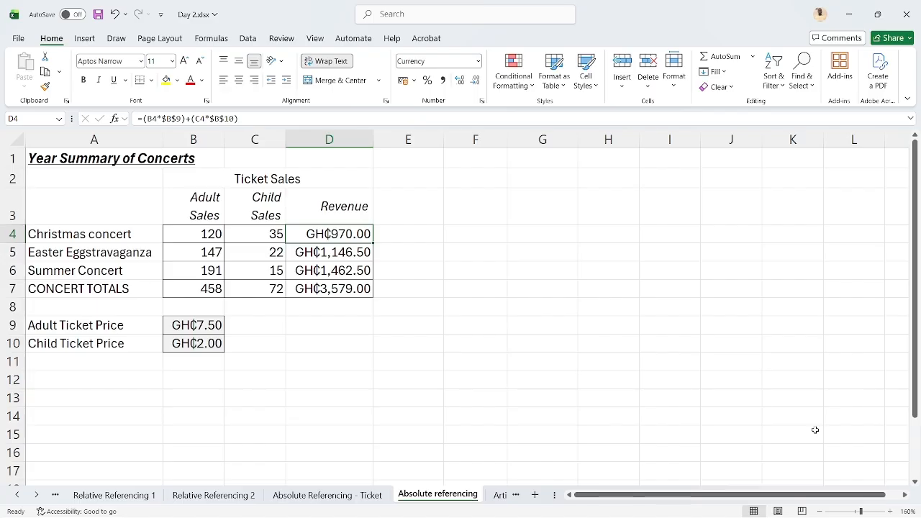
key("shift+Down")
key("shift+Down")
key("shift+Down")
key("Delete")
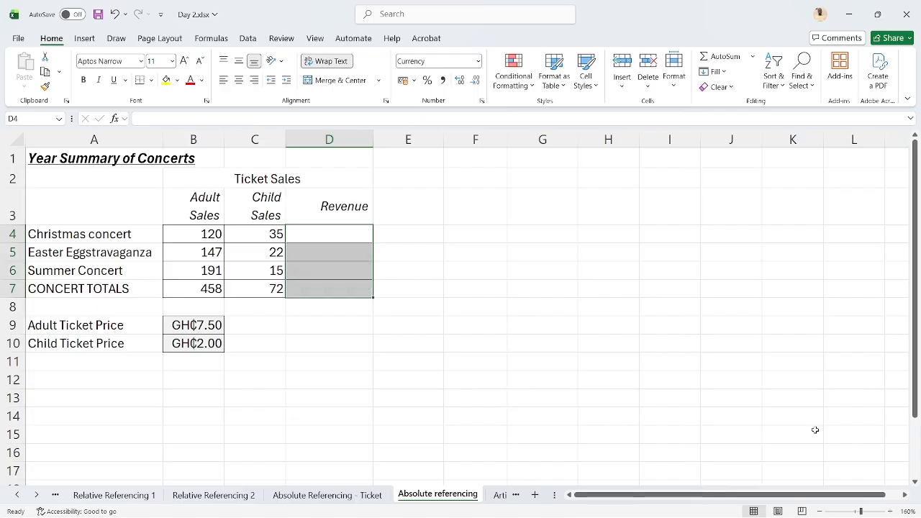
key("Left")
key("Right")
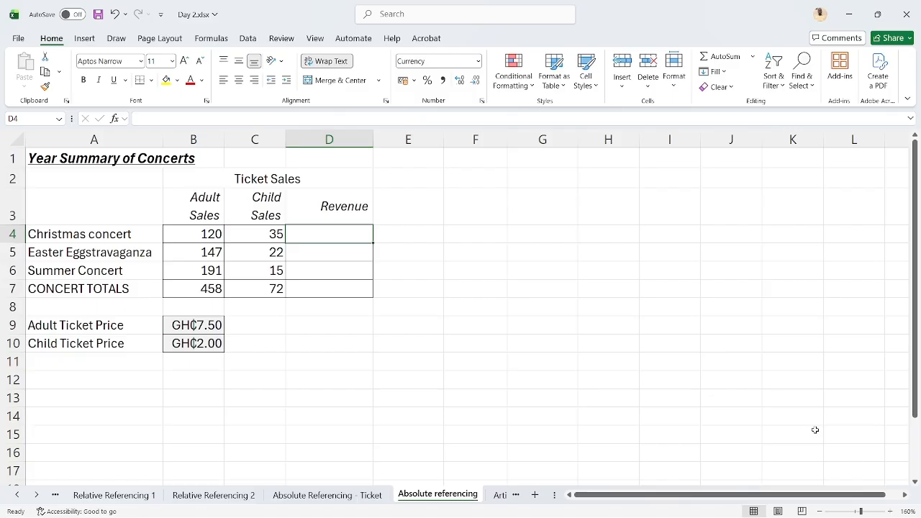
Review the Christmas concert's adult and child sales in B4 and C4 and the ticket prices in B9 and B10
left_click(189, 233)
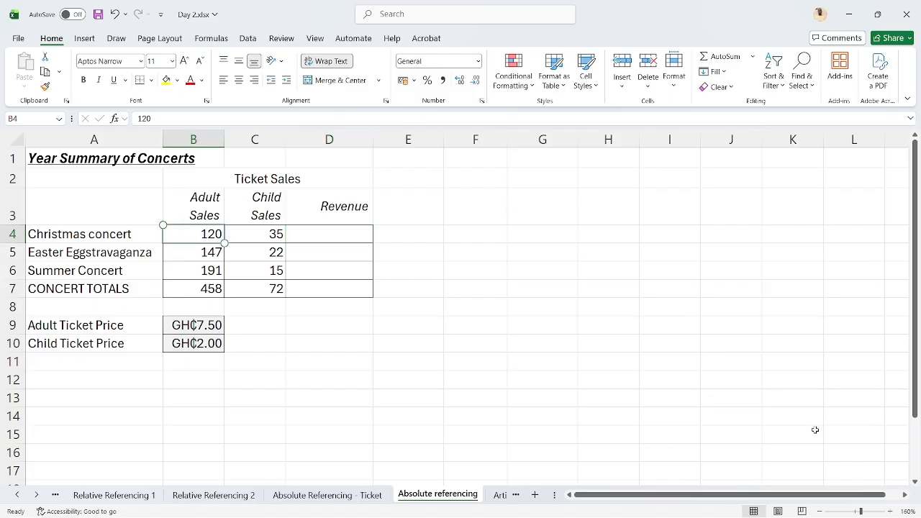
key("Left")
key("Right")
key("Right")
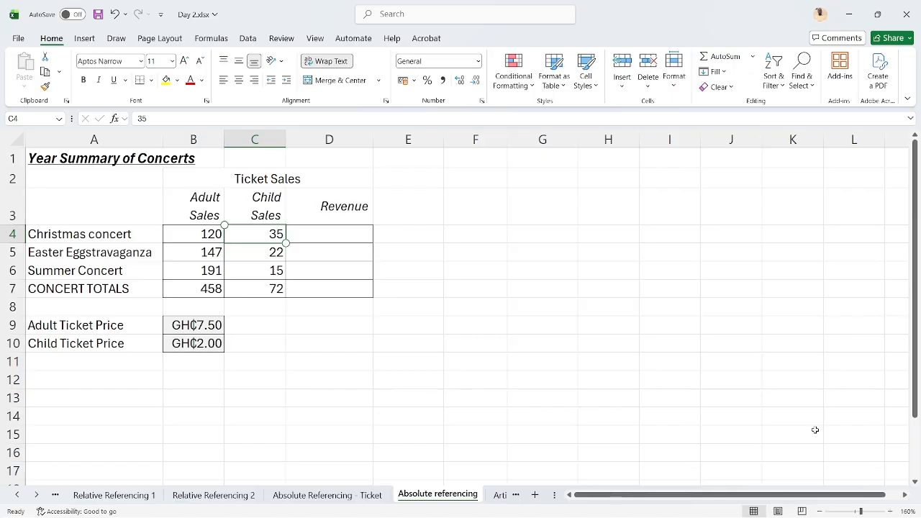
left_click(193, 326)
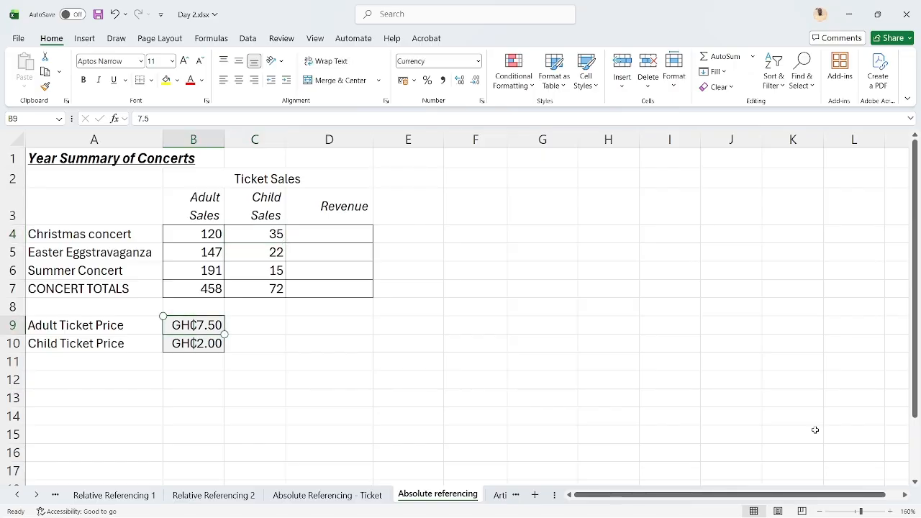
key("Down")
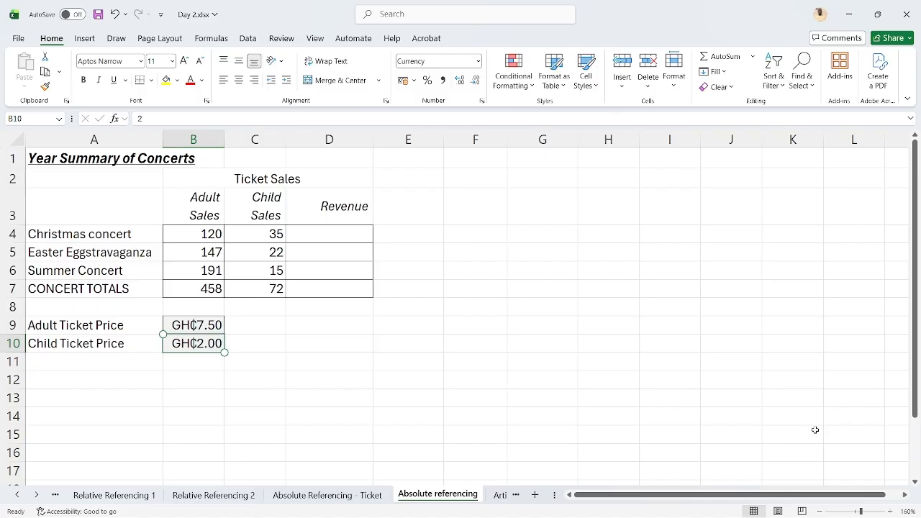
left_click(307, 231)
type("=")
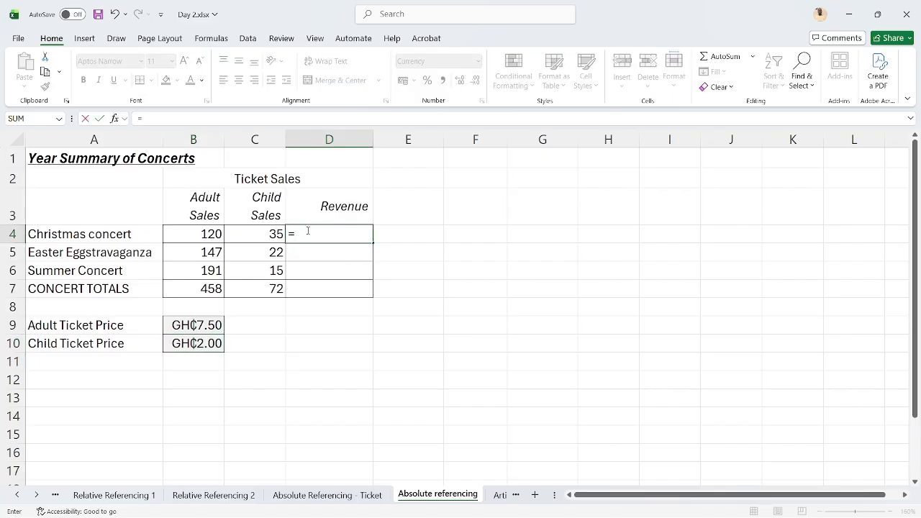
type("(")
left_click(197, 235)
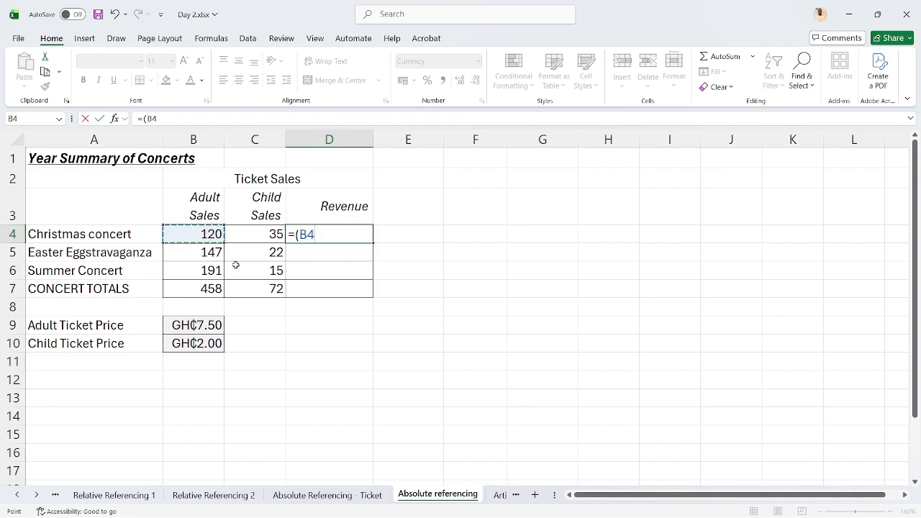
type("*")
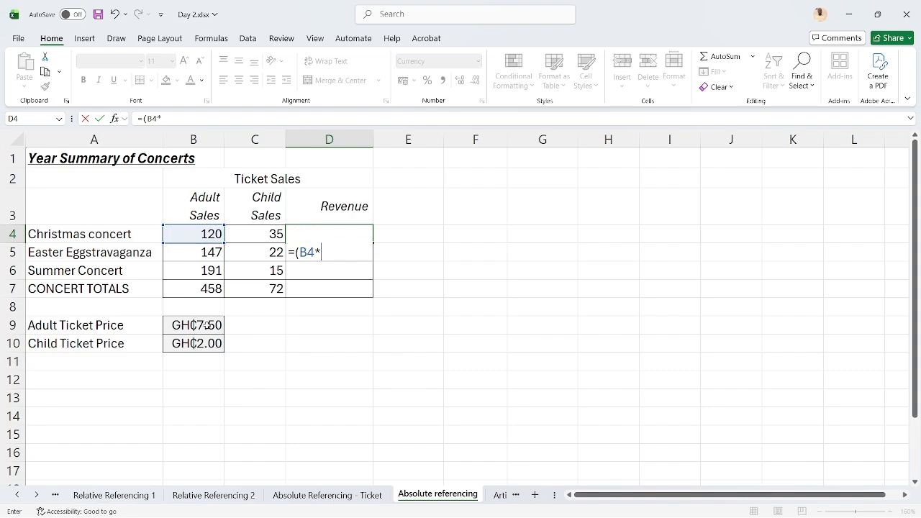
left_click(207, 325)
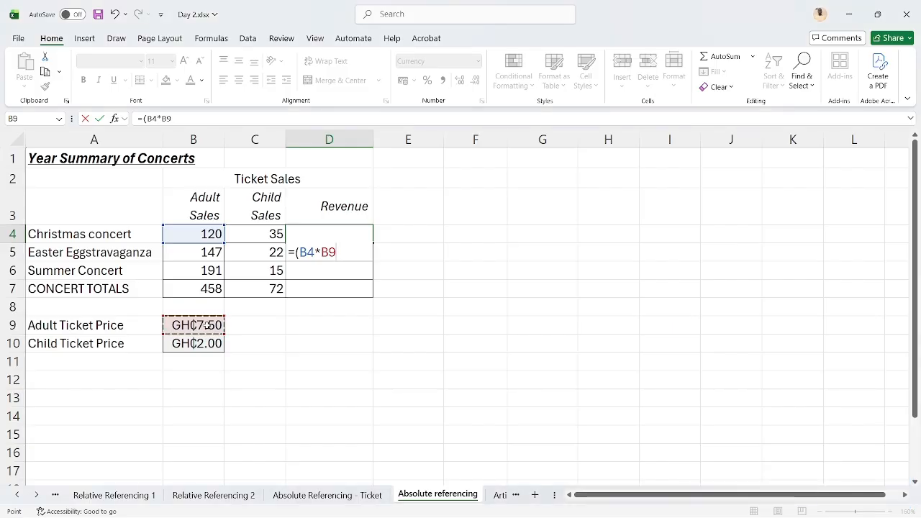
key("Escape")
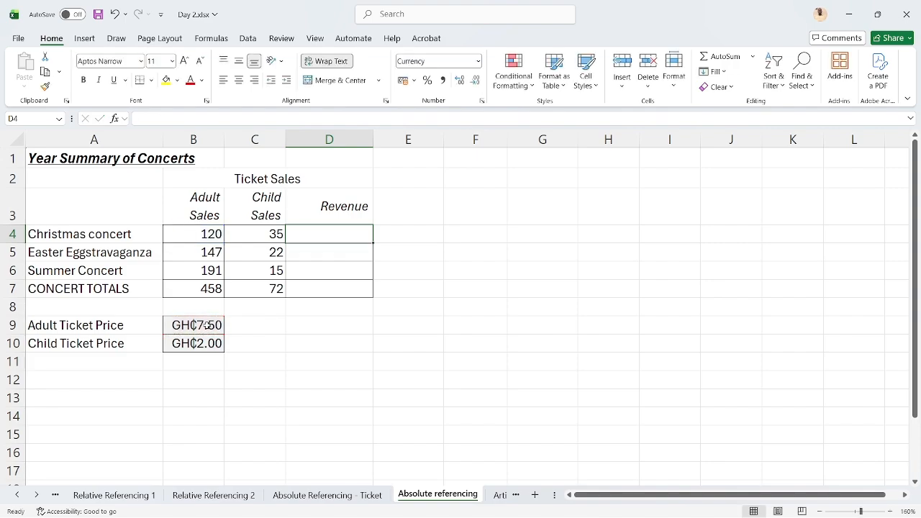
Examine the adult and child ticket prices in B9 and B10 against the Christmas concert's adult sales in B4
left_click(202, 325)
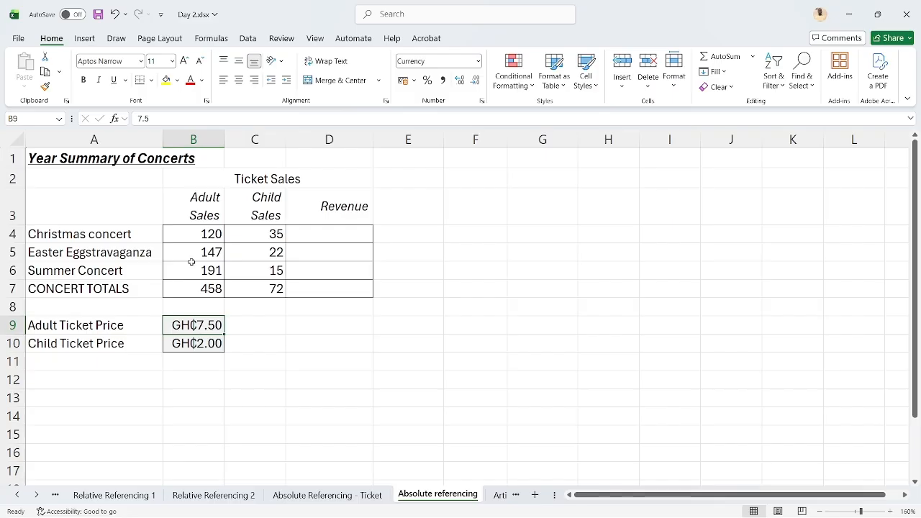
left_click(193, 343)
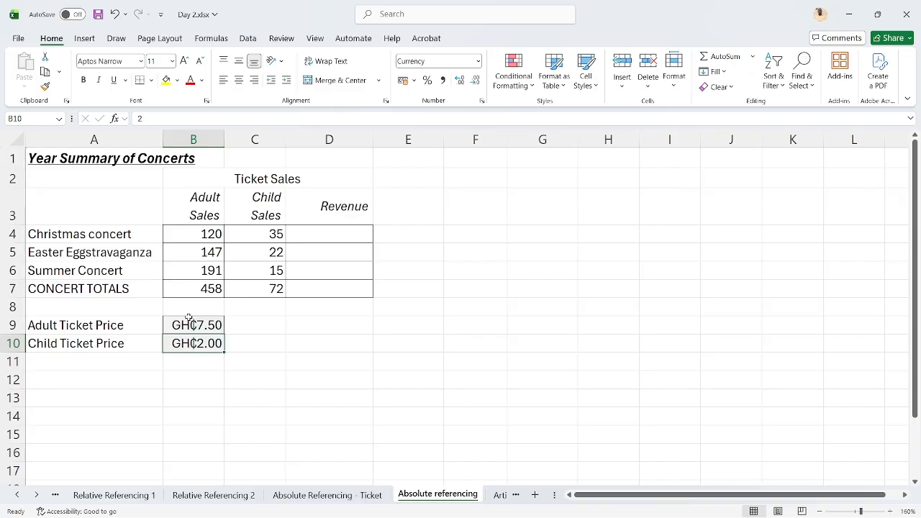
left_click(193, 325)
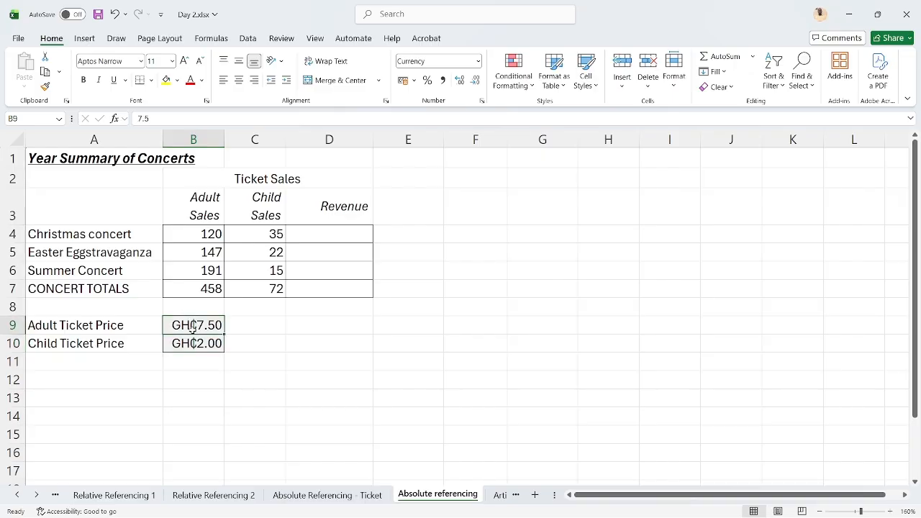
left_click(193, 343)
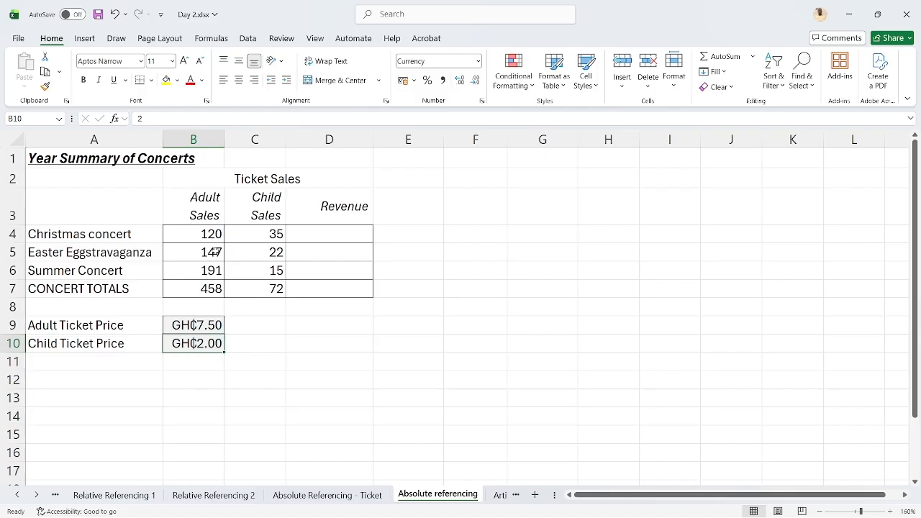
left_click(202, 237)
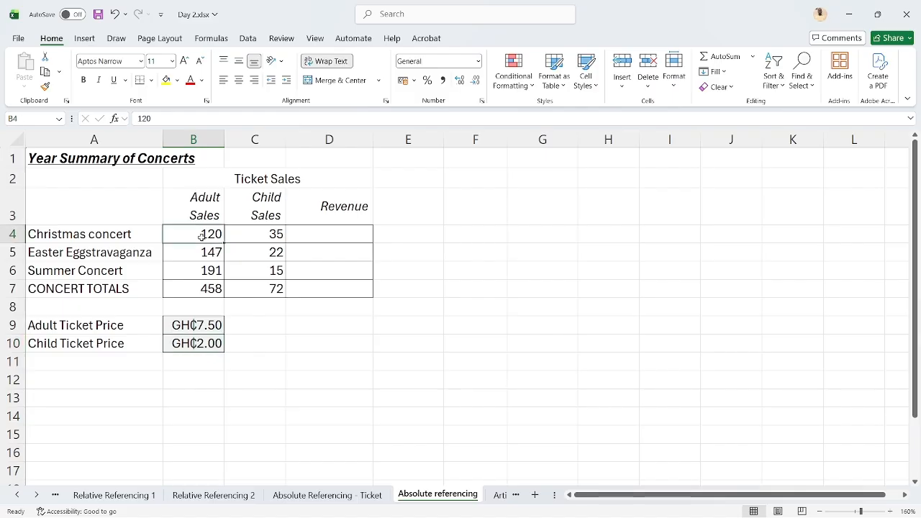
Check the fixed average ticket price in F3 on the Absolute Referencing - Ticket sheet, then return to the Absolute referencing sheet
key("Down")
key("Down")
key("Up")
key("Up")
left_click(315, 496)
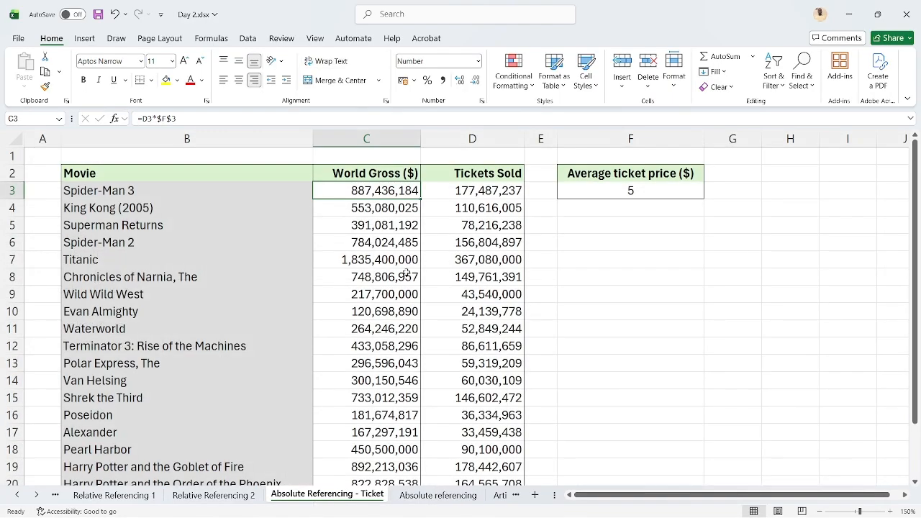
left_click(608, 187)
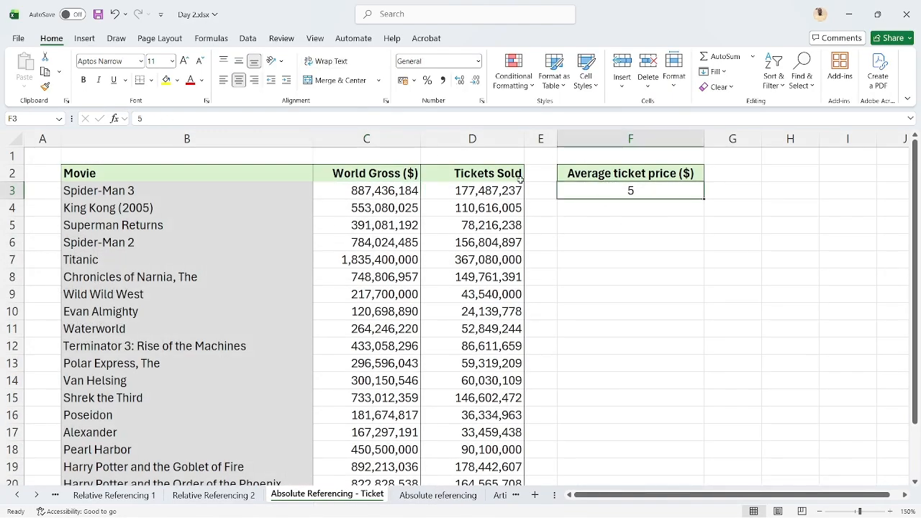
left_click(395, 499)
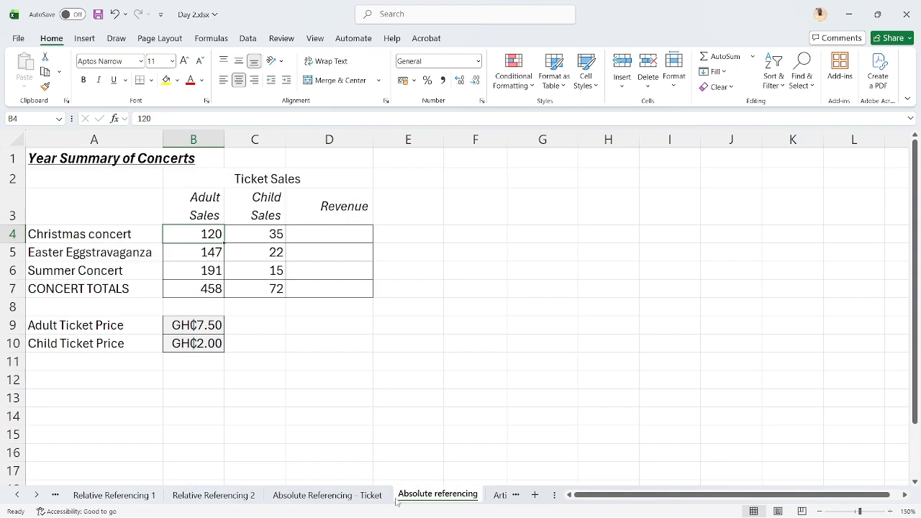
Start the Christmas concert's Revenue formula in D4 with adult sales times the locked adult ticket price, =(B4*$B$9)
left_click(317, 235)
type("=(")
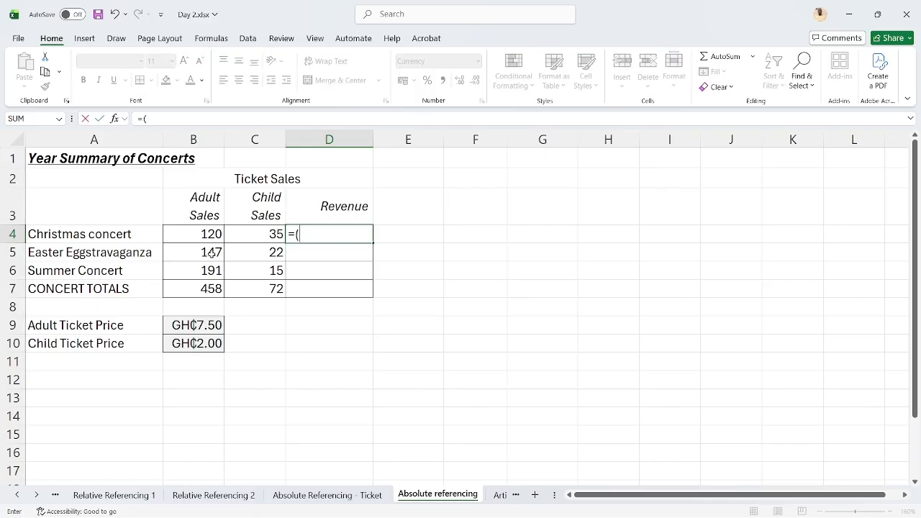
left_click(192, 236)
type("*")
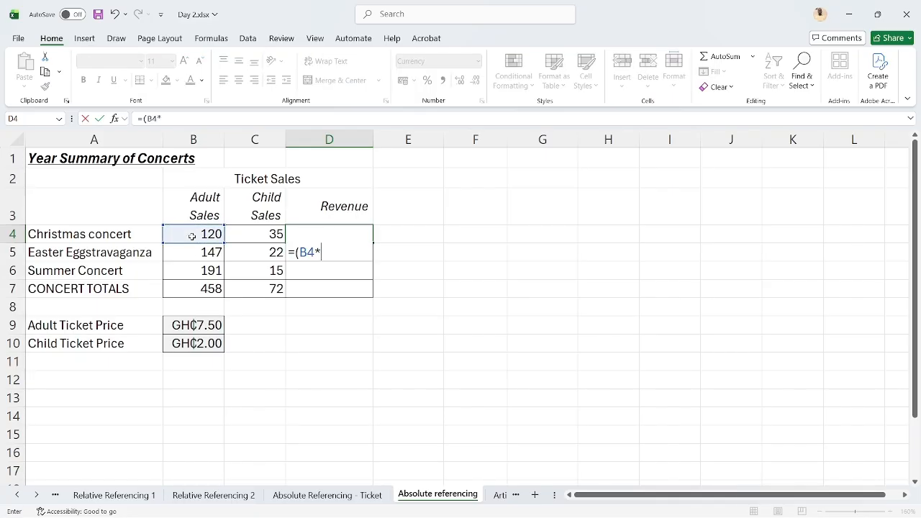
left_click(201, 326)
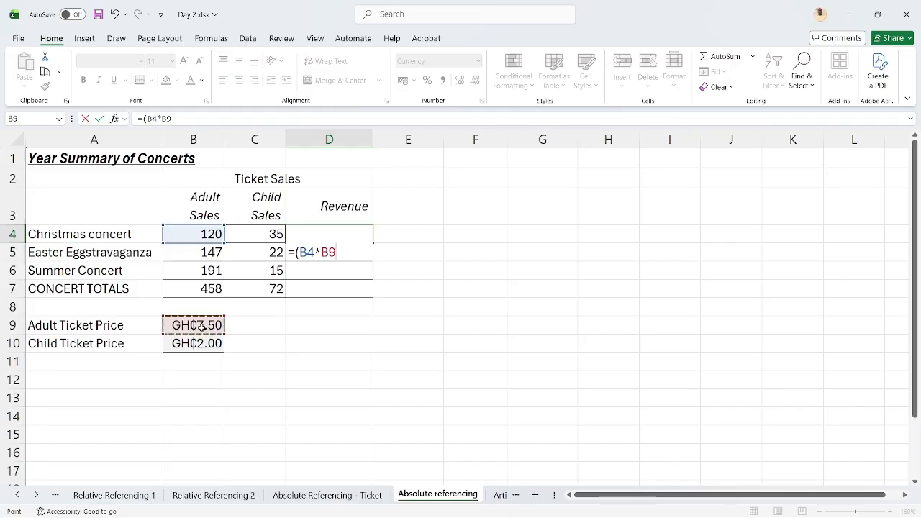
key("F4")
type(")")
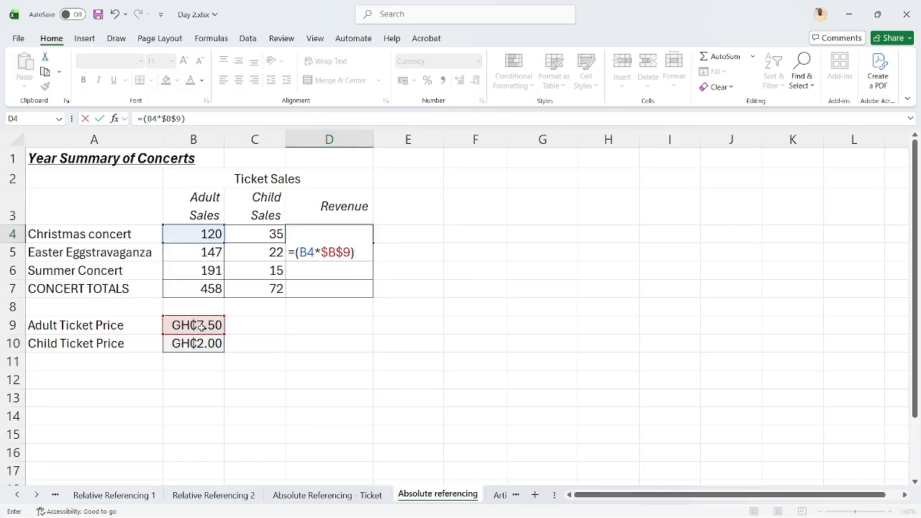
type("+(")
Complete the D4 Revenue formula by adding child sales times the locked child ticket price, +(C4*$B$10)
left_click(263, 234)
type("*")
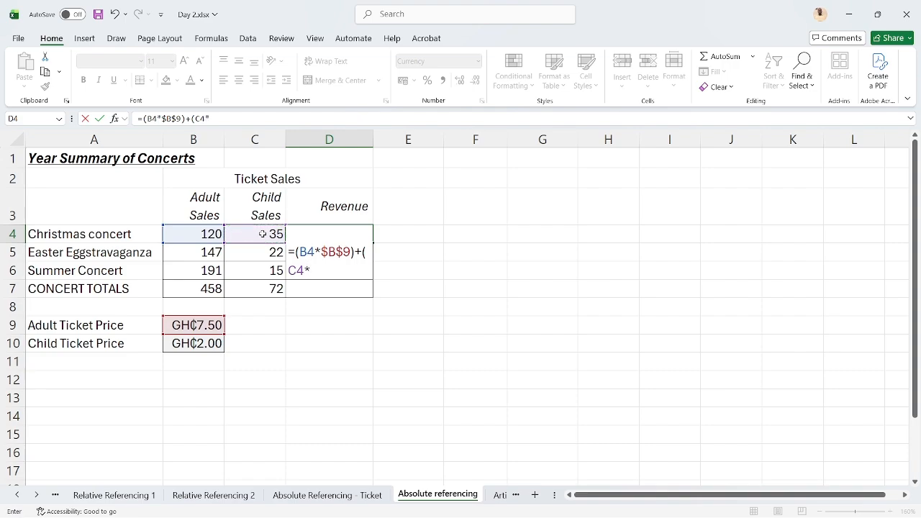
left_click(193, 343)
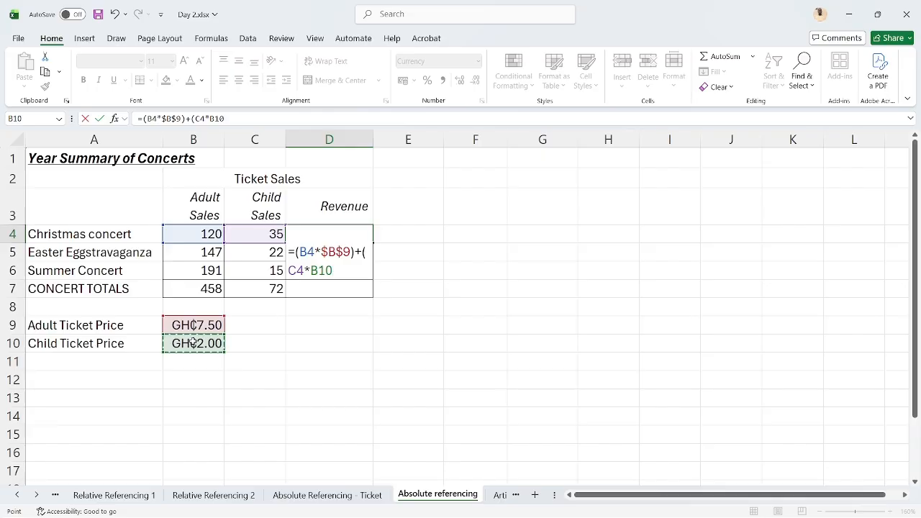
key("F4")
type(")")
key("Return")
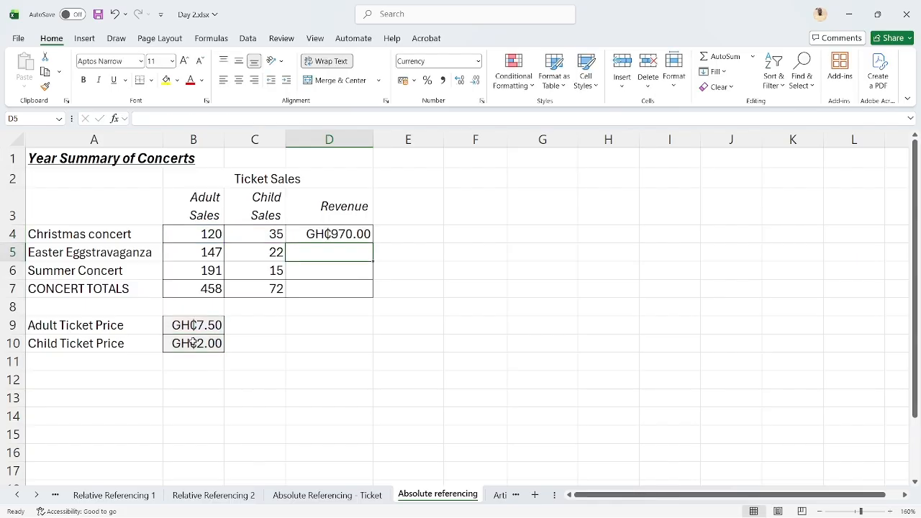
Fill the Revenue formula from D4 down through the CONCERT TOTALS row in D7
left_click(327, 233)
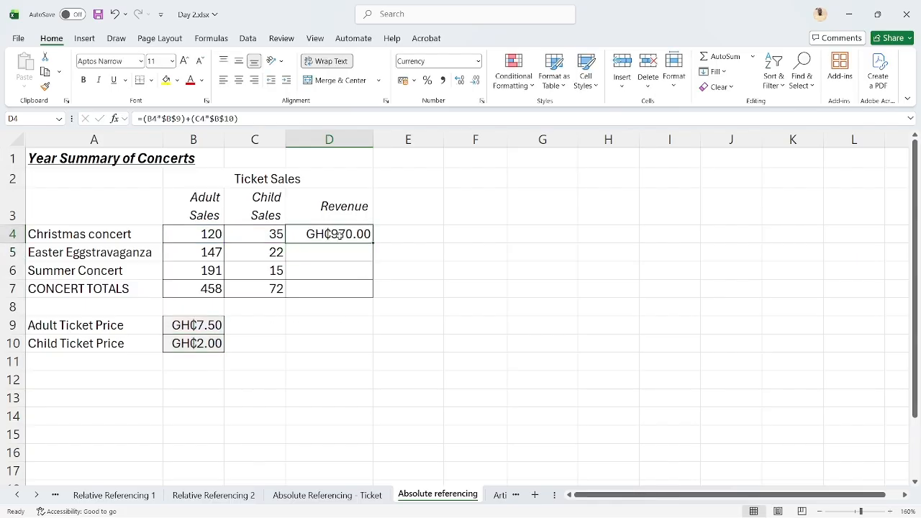
left_click_drag(372, 243, 371, 289)
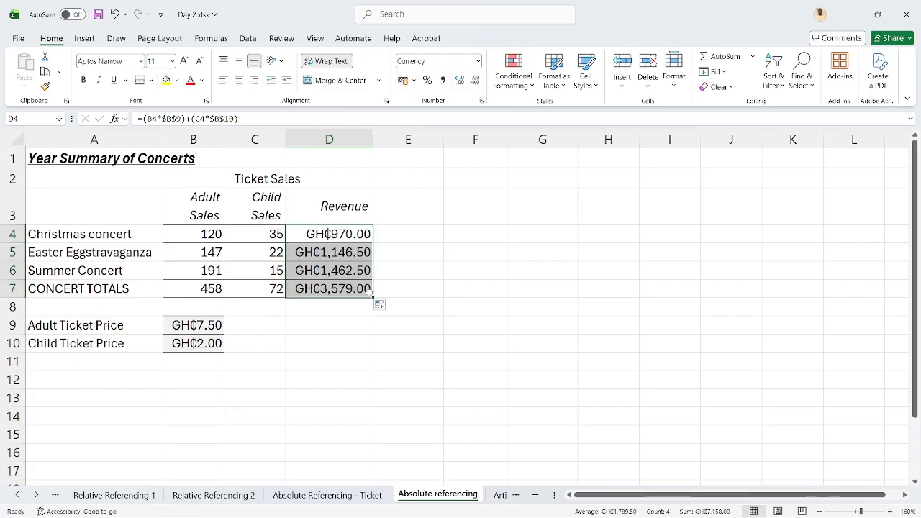
left_click(396, 246)
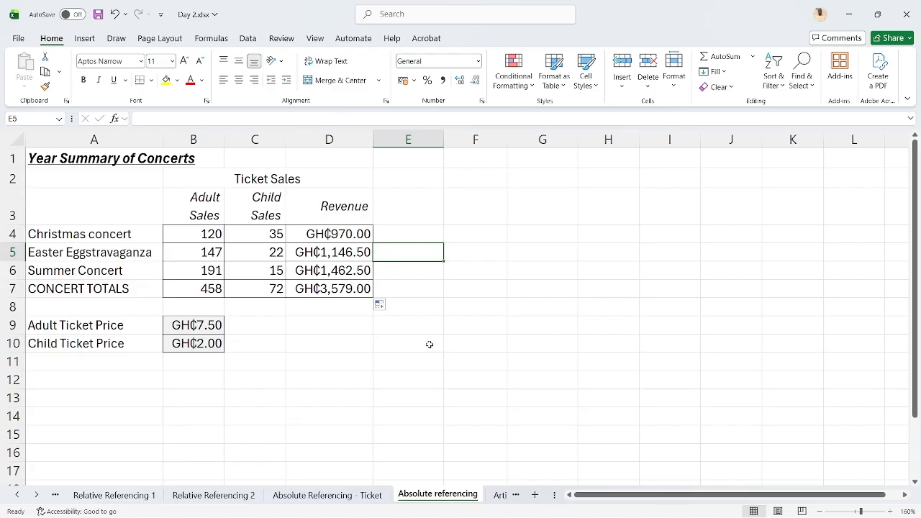
On the Artimetic Operators sheet, enter the addition formula =B1+C1 in D1
left_click(496, 496)
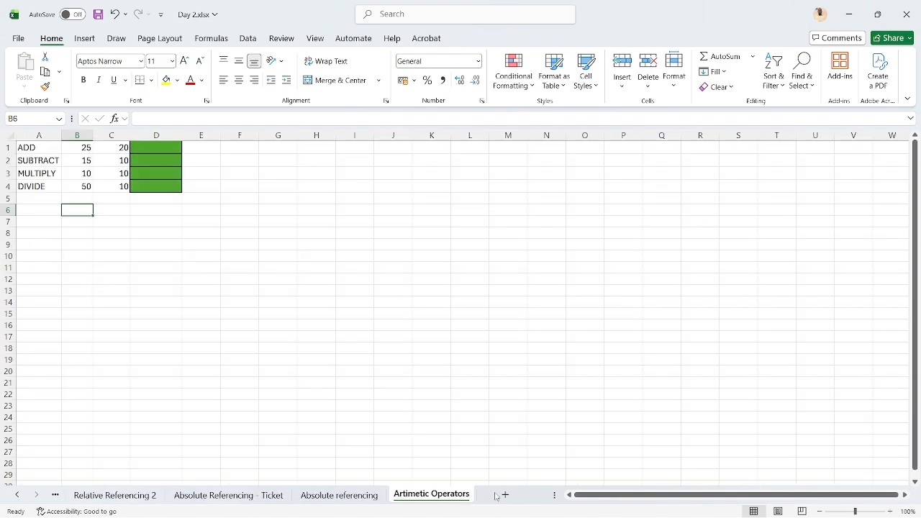
left_click(165, 146)
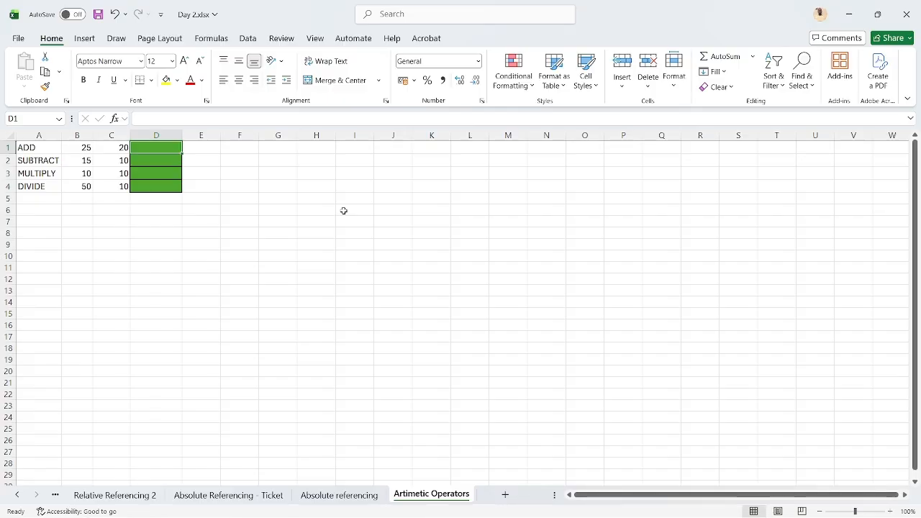
type("=")
key("Left")
key("Left")
type("+")
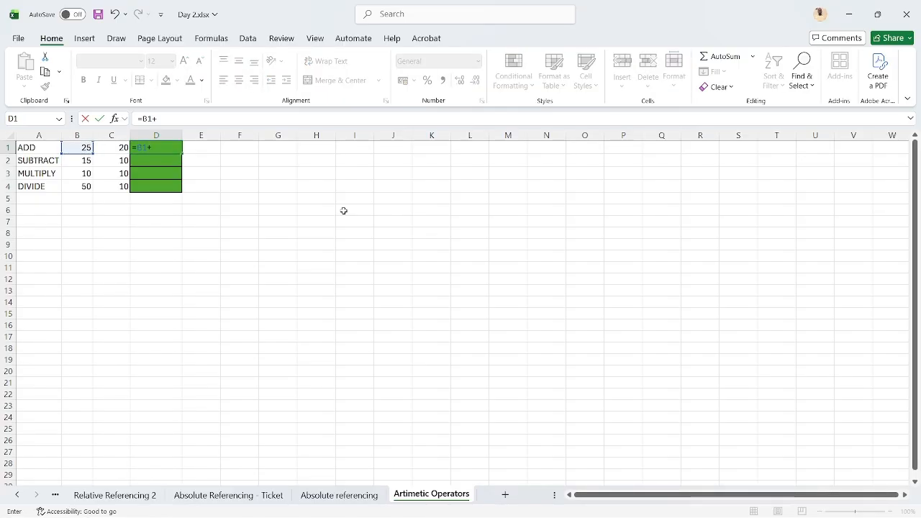
key("Left")
key("Return")
Enter the subtraction formula =B2-C2 in D2 of the SUBTRACT row
type("=")
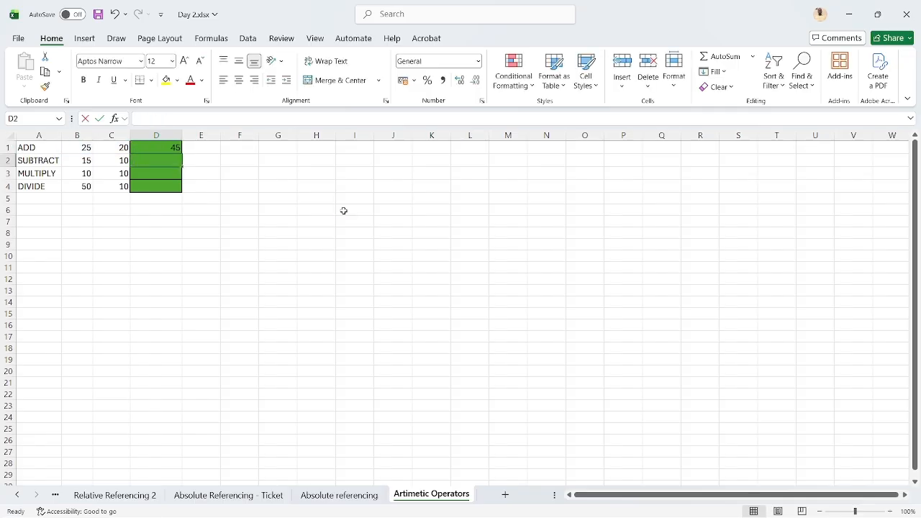
key("Left")
key("Left")
type("-")
Enter the multiplication formula =B3*C3 in D3 of the MULTIPLY row
key("Left")
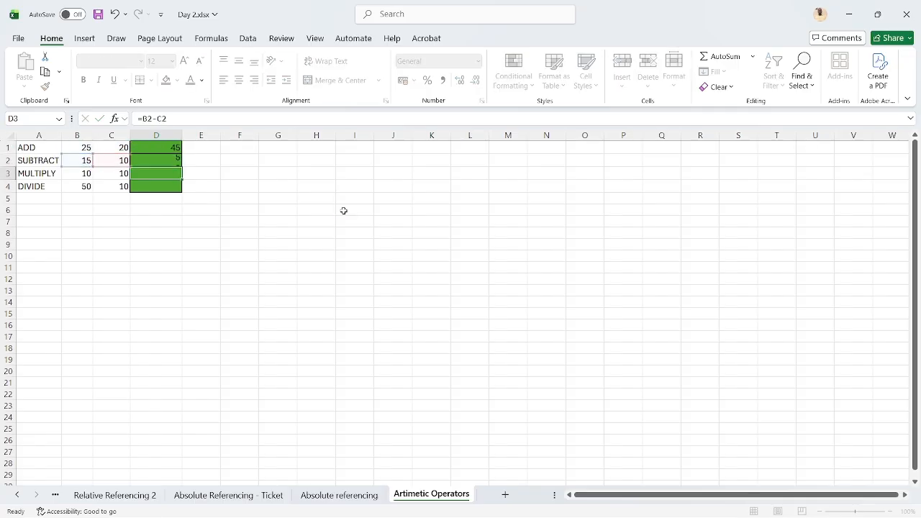
key("Return")
type("=")
key("Left")
key("Left")
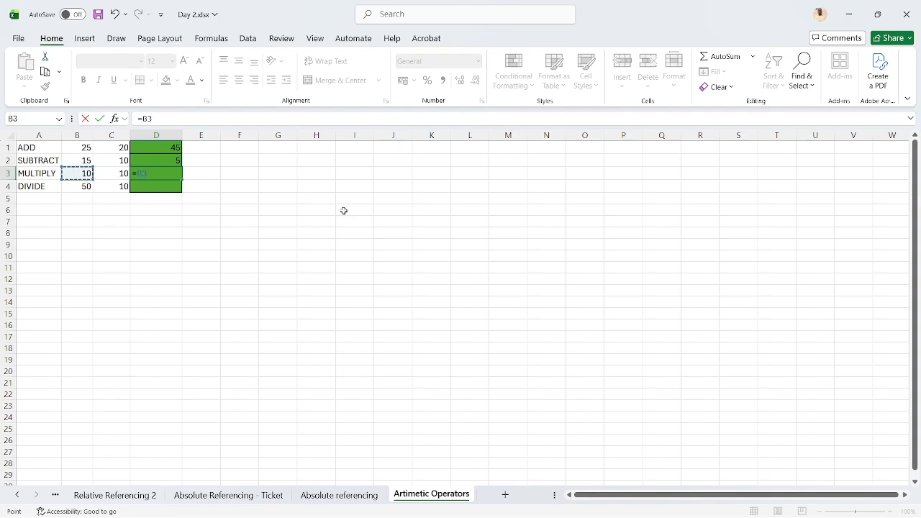
type("*")
Enter the division formula =B4/C4 in D4 of the DIVIDE row
key("Left")
key("Return")
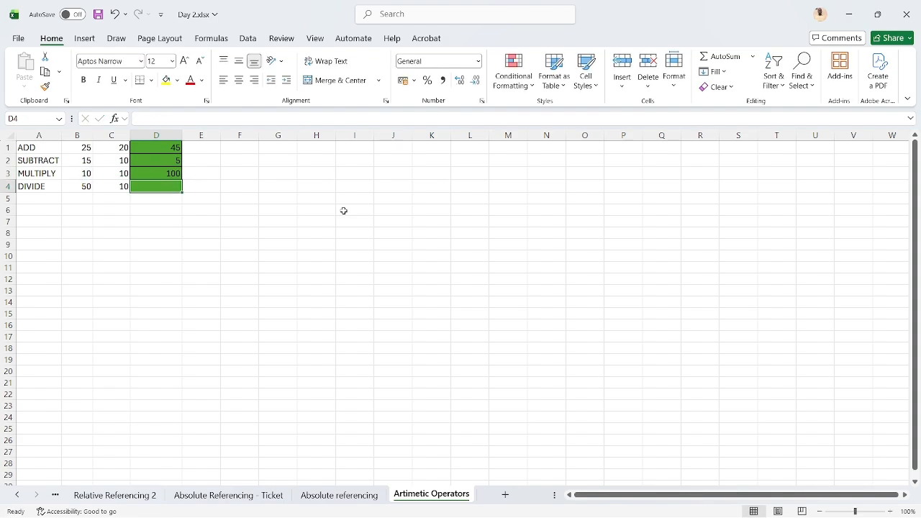
type("=")
key("Left")
key("Left")
type("/")
key("Right")
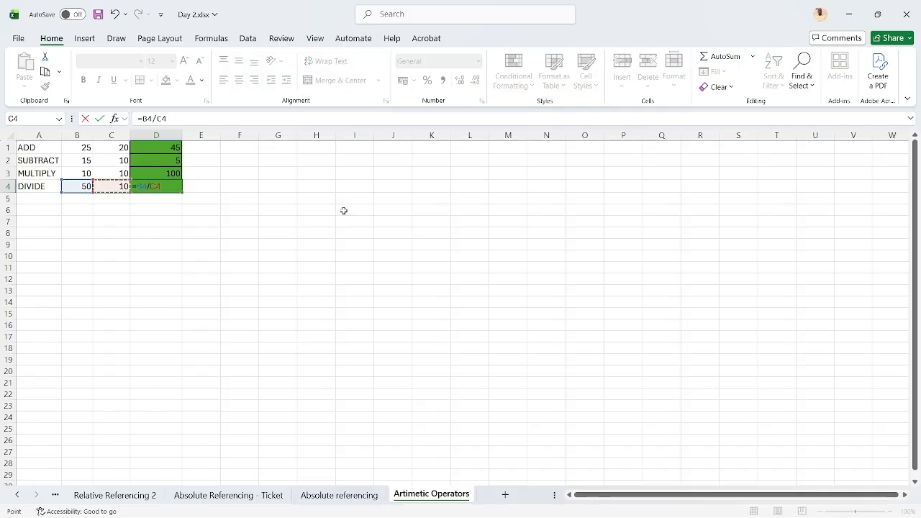
key("Return")
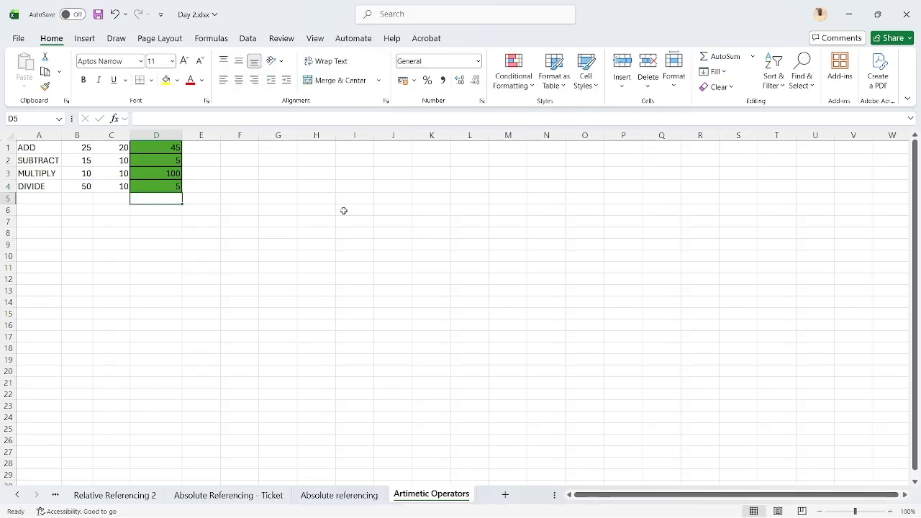
Review the add, subtract, multiply and divide formulas one by one in D1 through D4
left_click(169, 147)
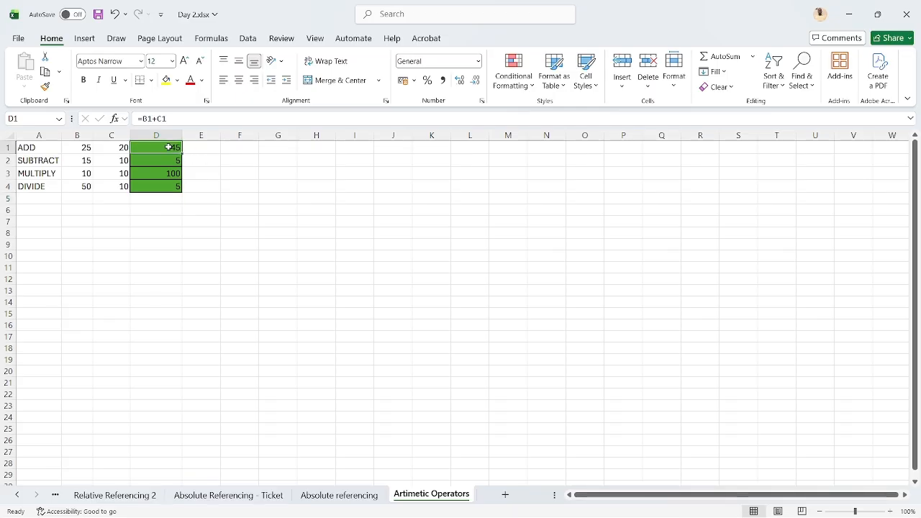
key("Return")
key("Return")
key("Return")
key("Return")
key("Return")
key("Return")
key("Return")
key("Return")
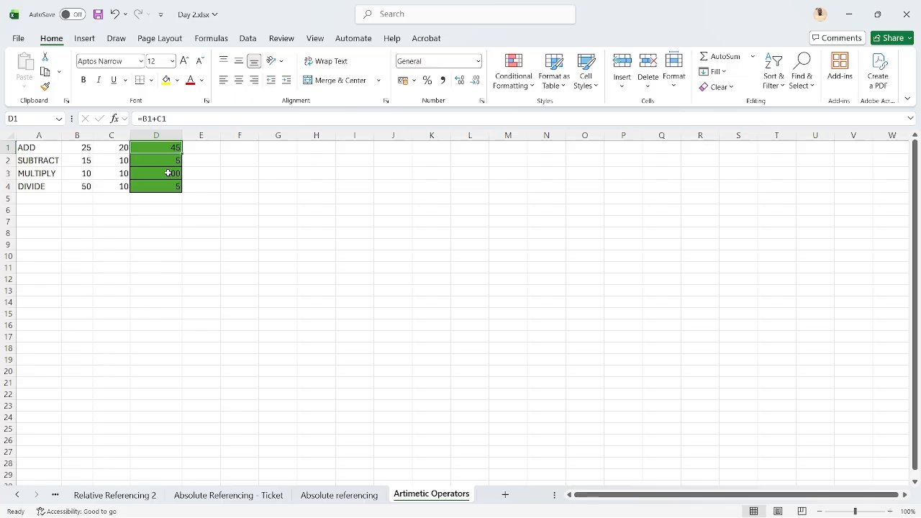
key("Return")
key("Return")
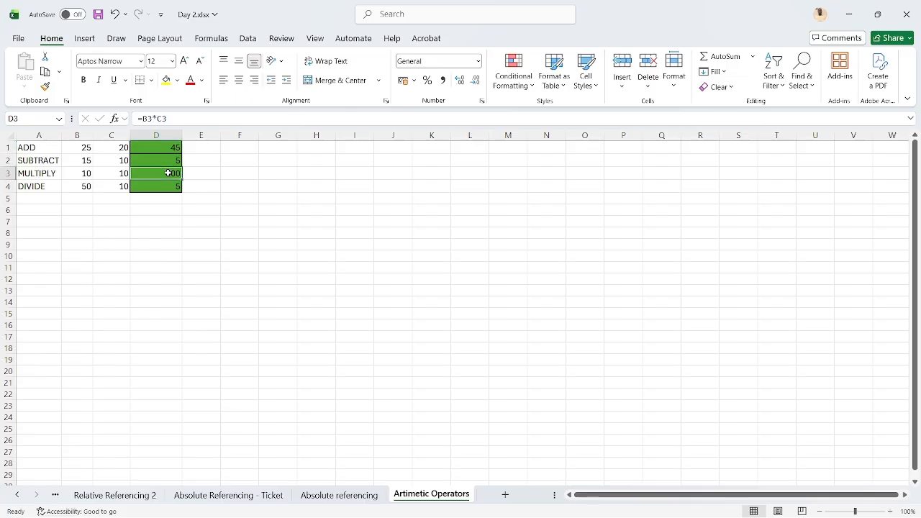
key("Return")
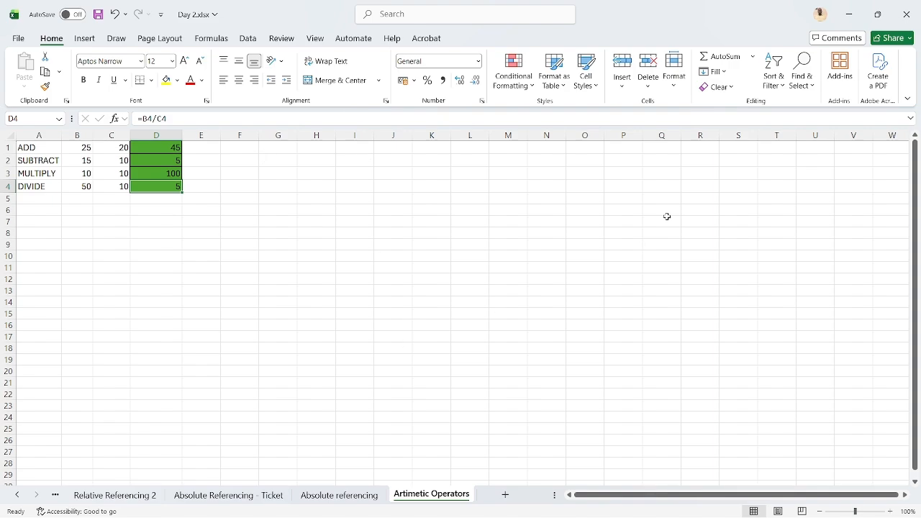
Switch to the 2026 Course materials folder, open Day 2b.xlsx and display its Date set sheet
left_click(856, 7)
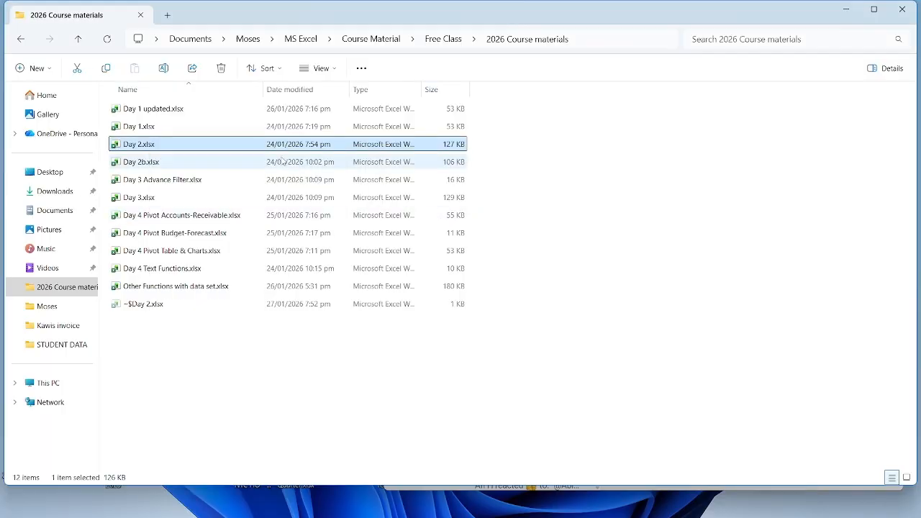
double_click(265, 162)
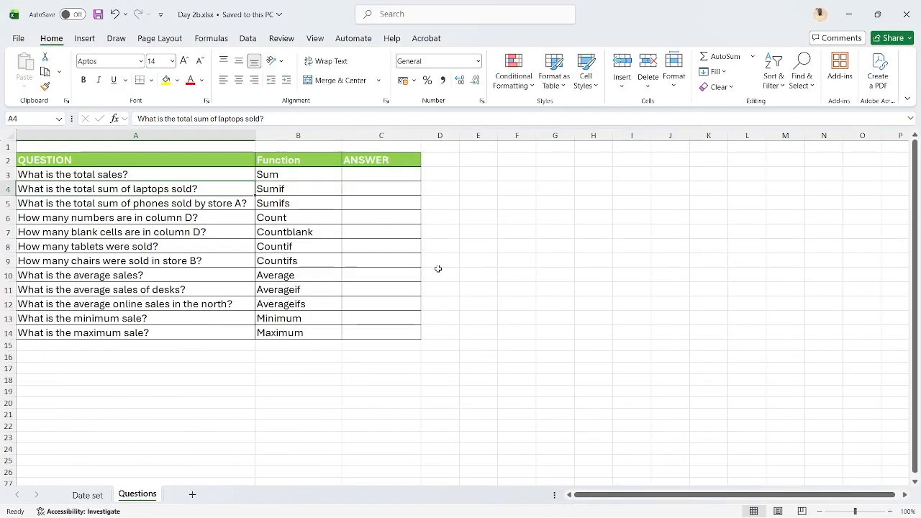
left_click(87, 494)
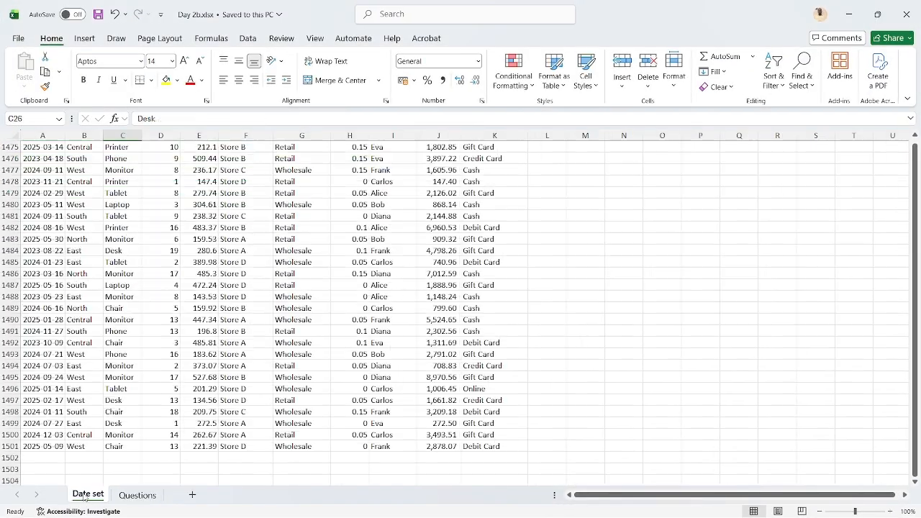
Examine the extent of the Date set records, from the last row back up to the column headers in row 1
scroll(201, 235, "up", 20)
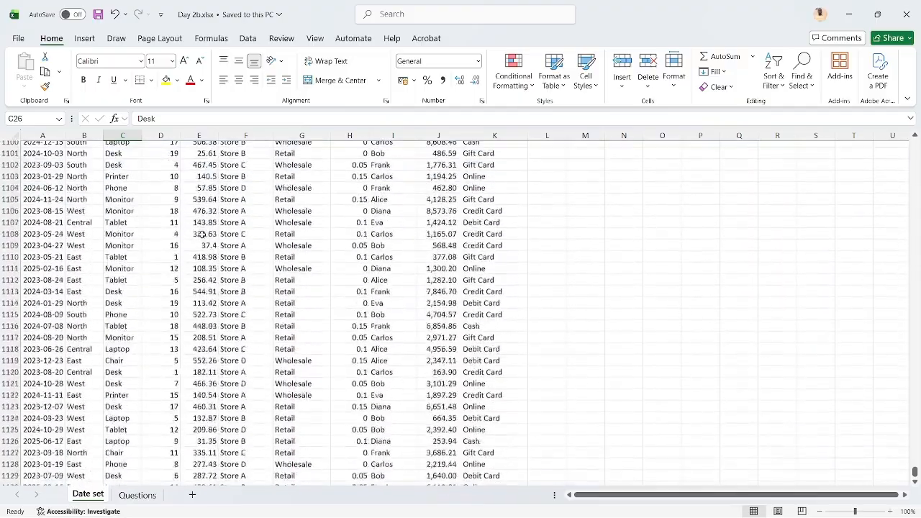
left_click(62, 262)
key("ctrl+Down")
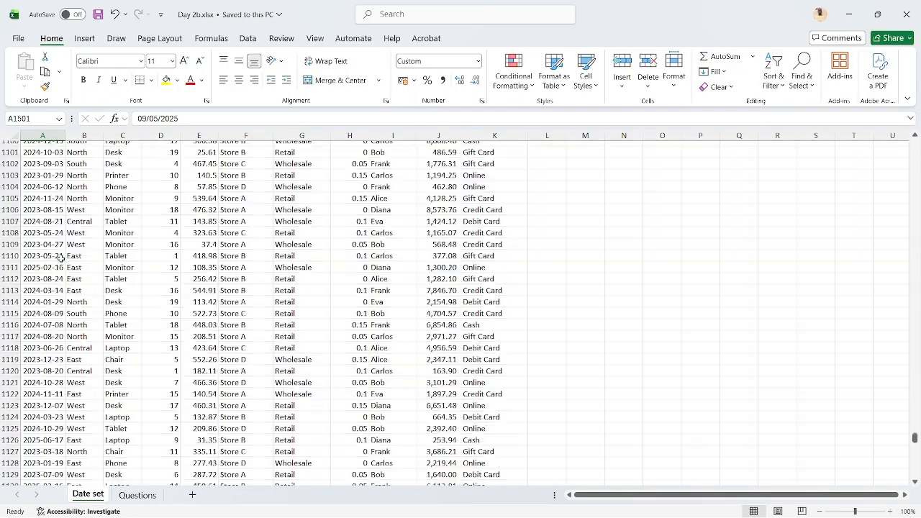
key("ctrl+Up")
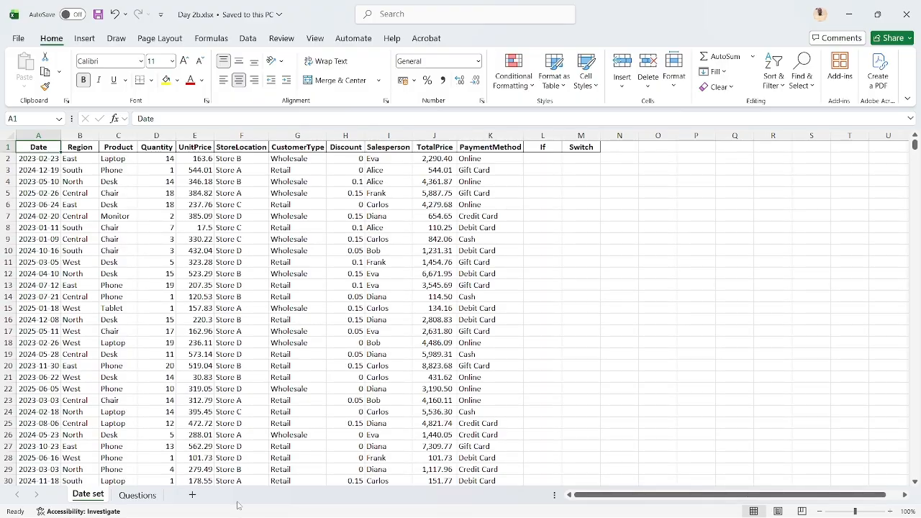
Return to the Questions sheet and examine the total sales question's answer cell C3 and its function in B3
left_click(130, 498)
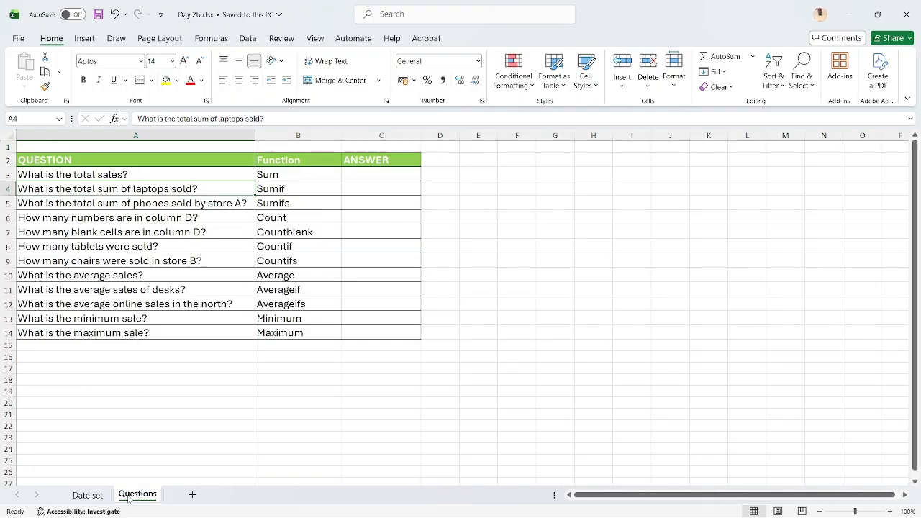
left_click(371, 180)
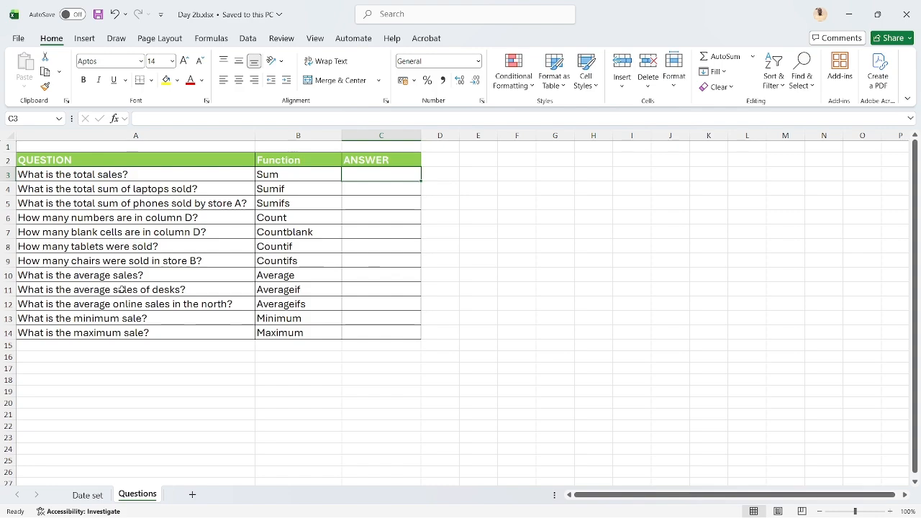
key("Left")
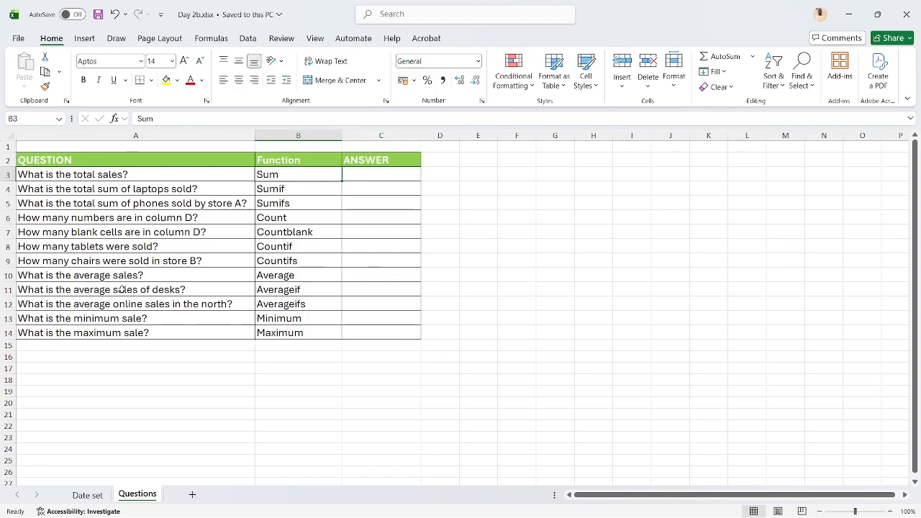
Examine the Sum and Sumif function entries in B3 and B4 of the Questions sheet
key("Up")
key("Down")
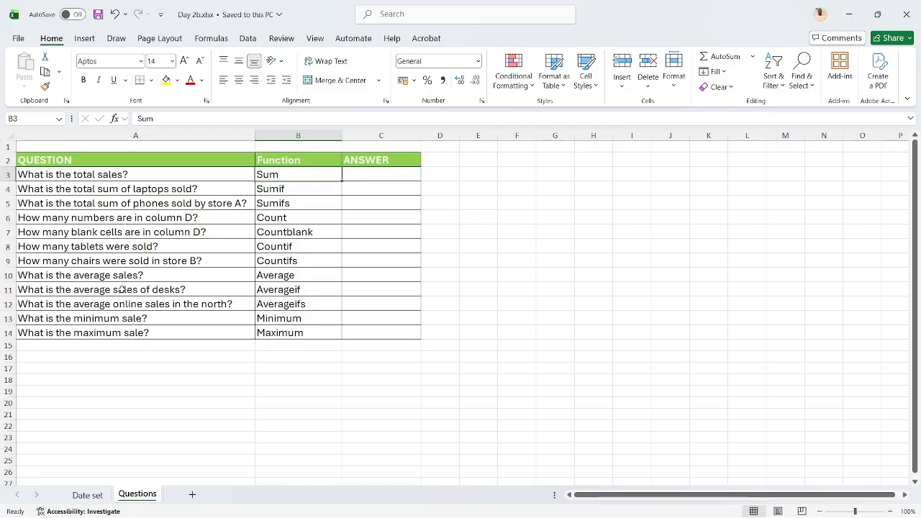
key("Down")
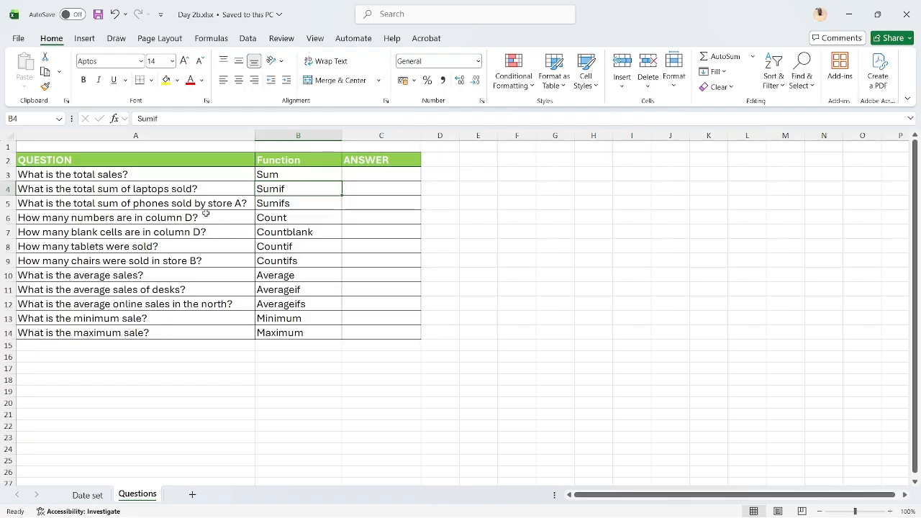
Display the Date set sheet and examine the first record's If cell L2 and TotalPrice cell J2
left_click(90, 495)
left_click(544, 159)
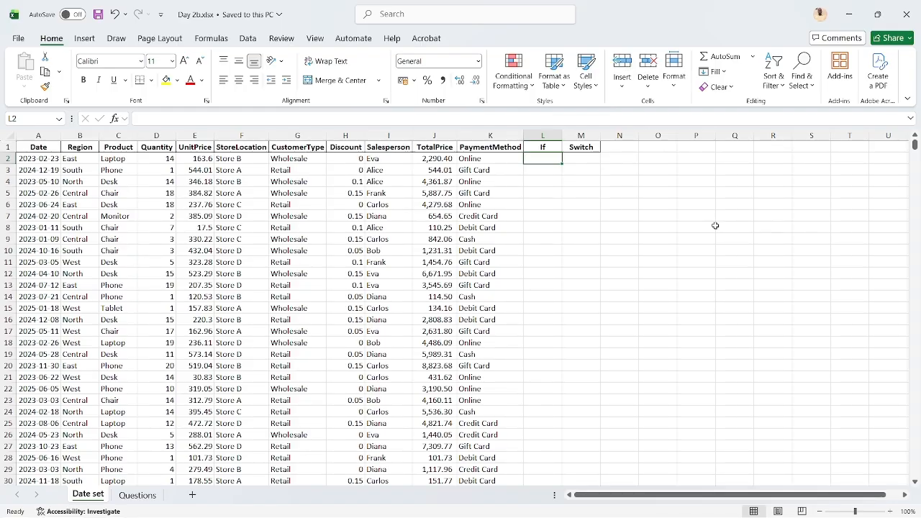
type("=")
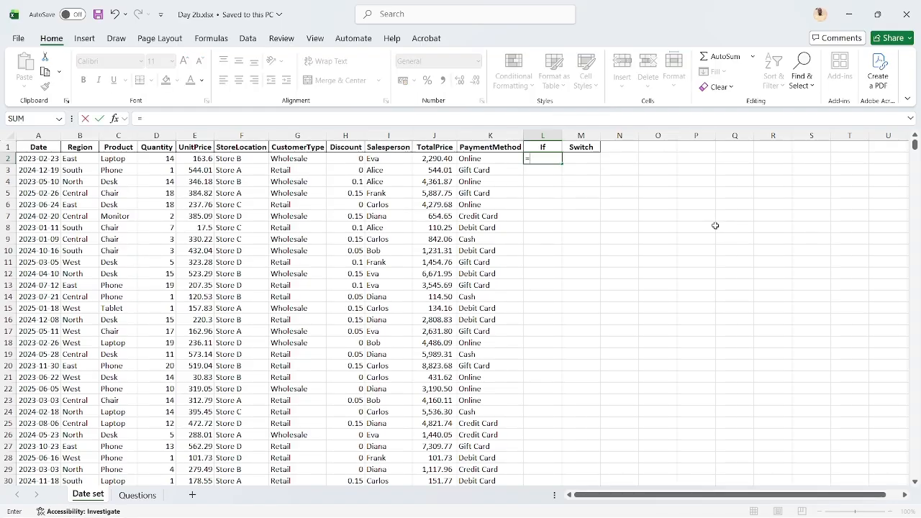
key("Escape")
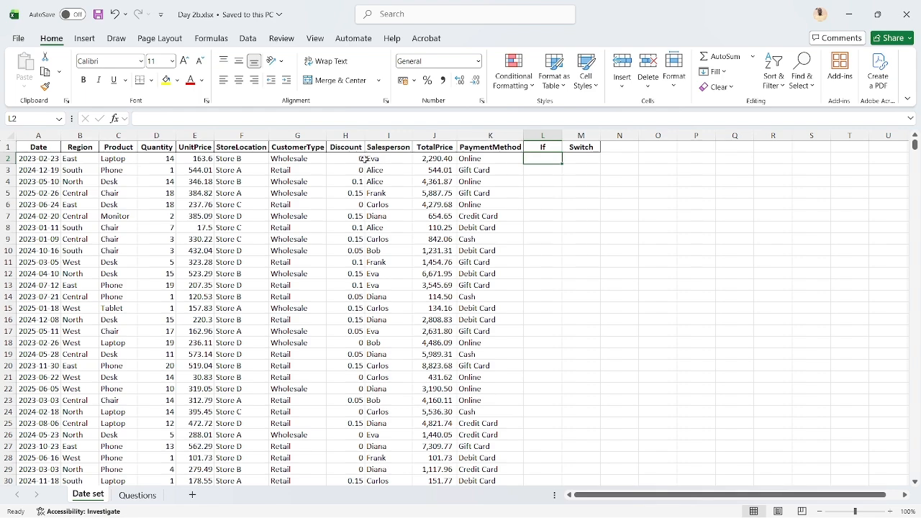
left_click(425, 160)
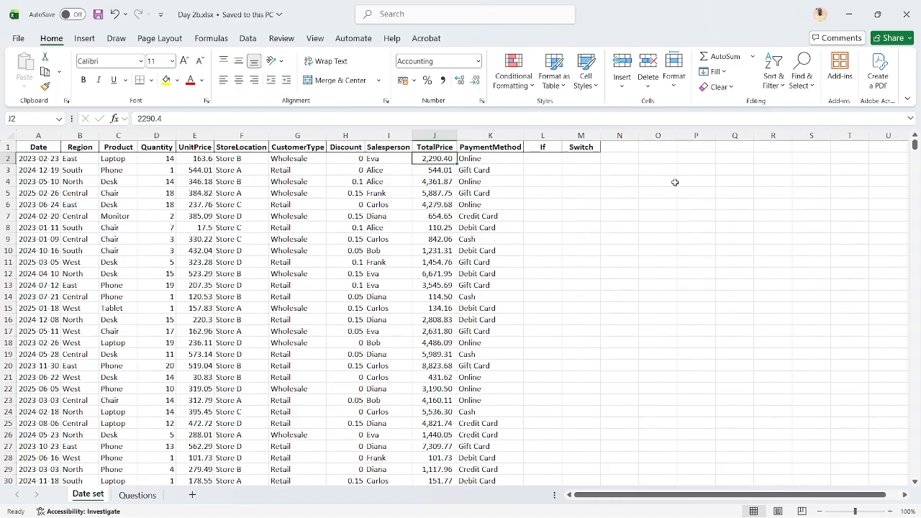
Begin an IF formula in L2 with the logical test J2>1000
key("Right")
key("Right")
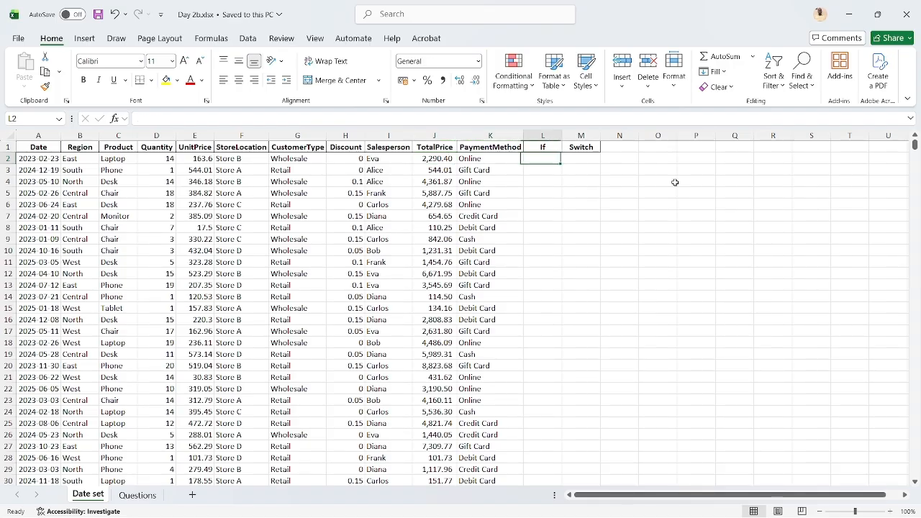
type("=")
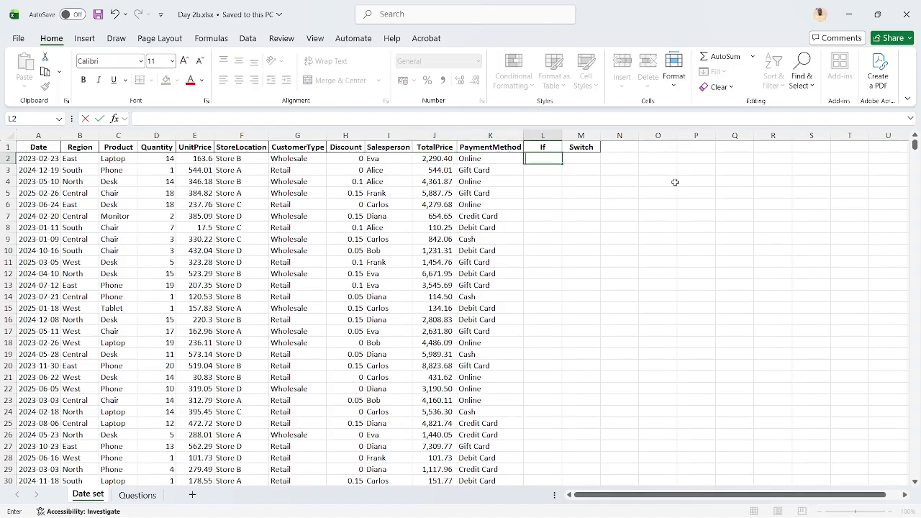
type("IF(")
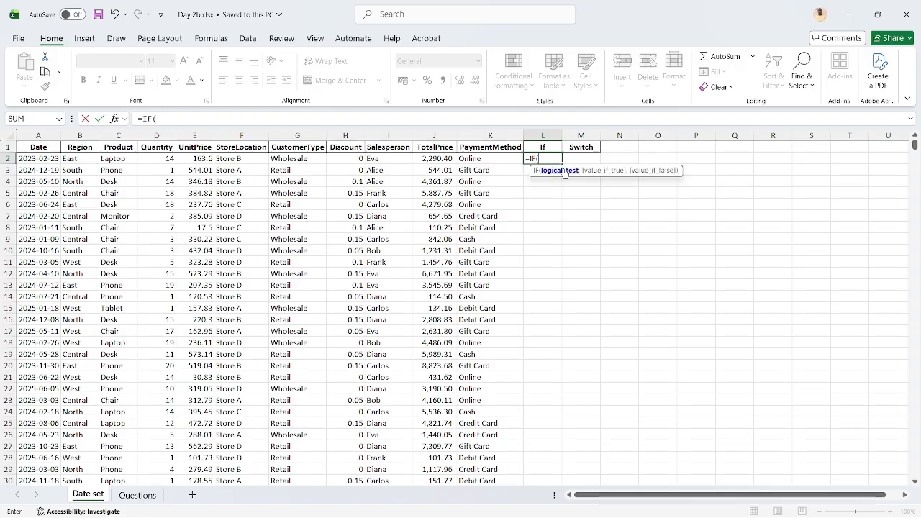
left_click(441, 157)
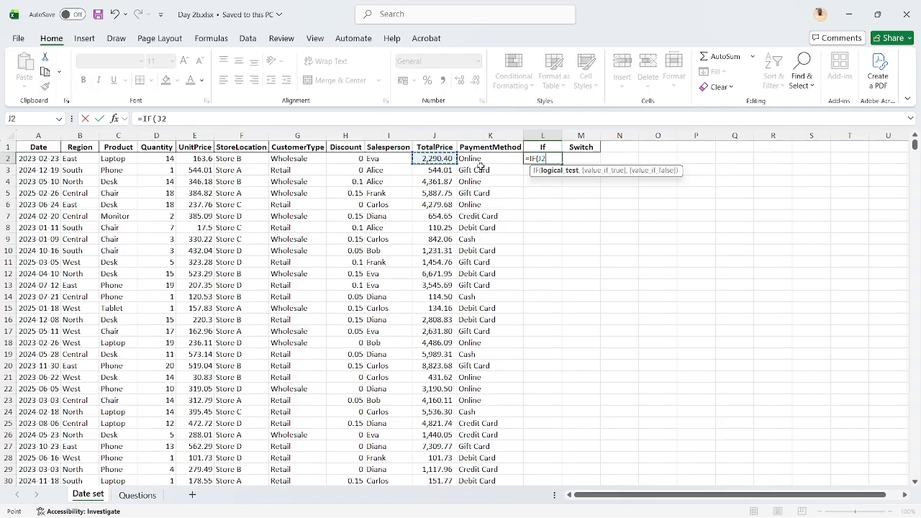
type(">1000")
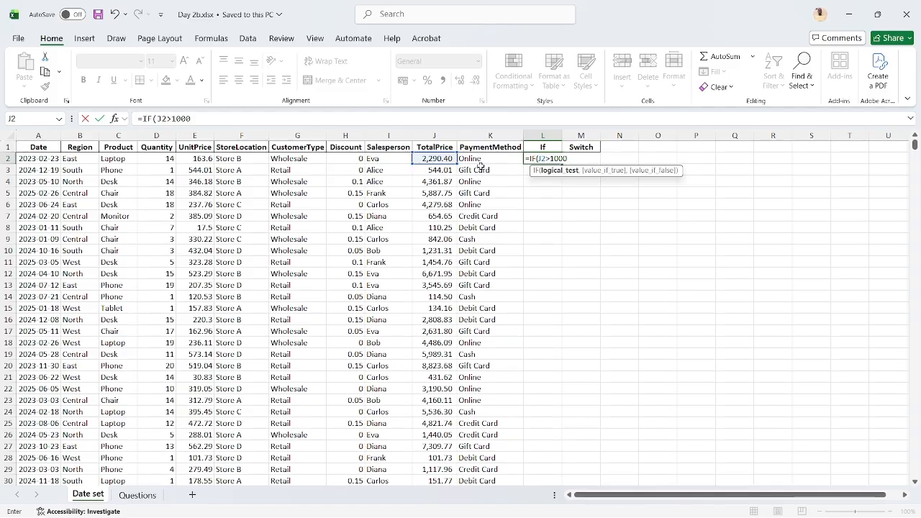
type(",")
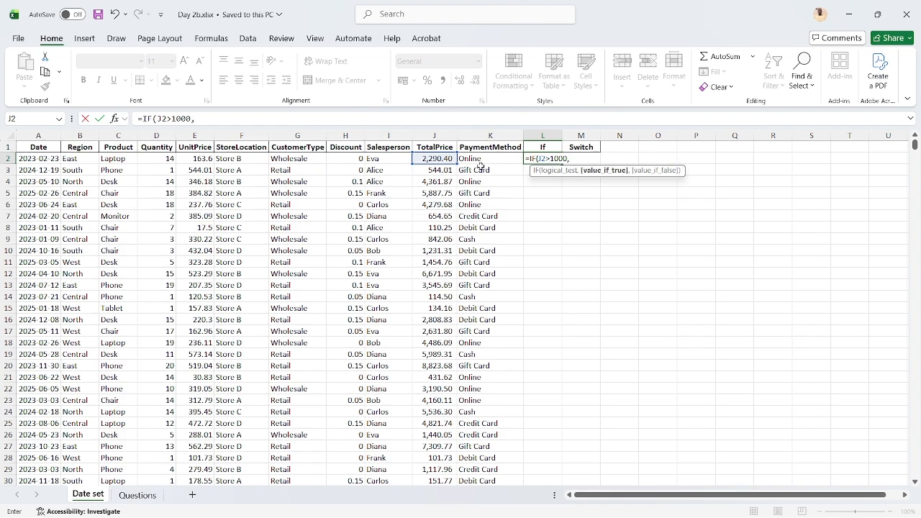
type("\"Big Customer")
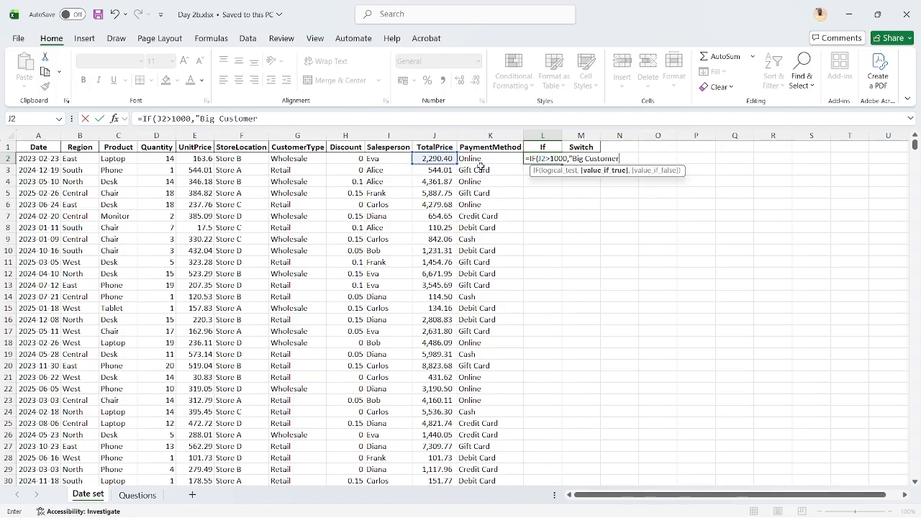
type("\",")
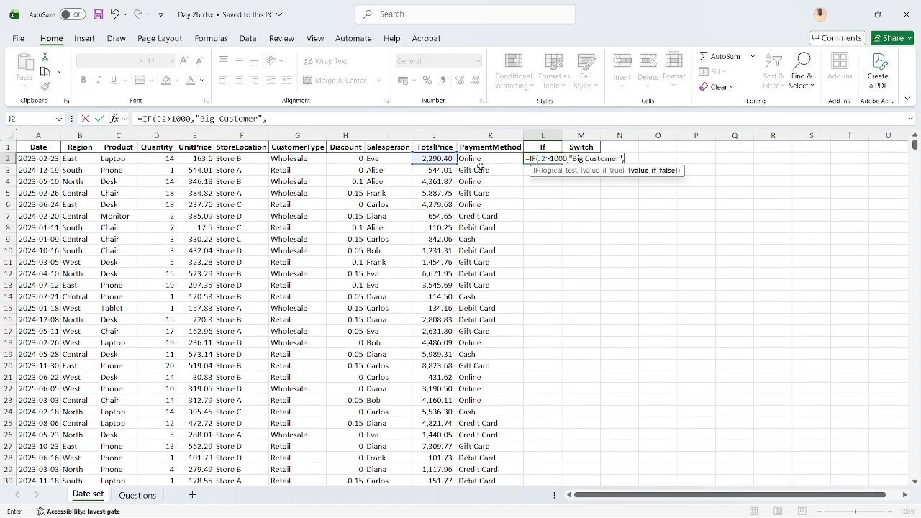
type("\"Small Cust")
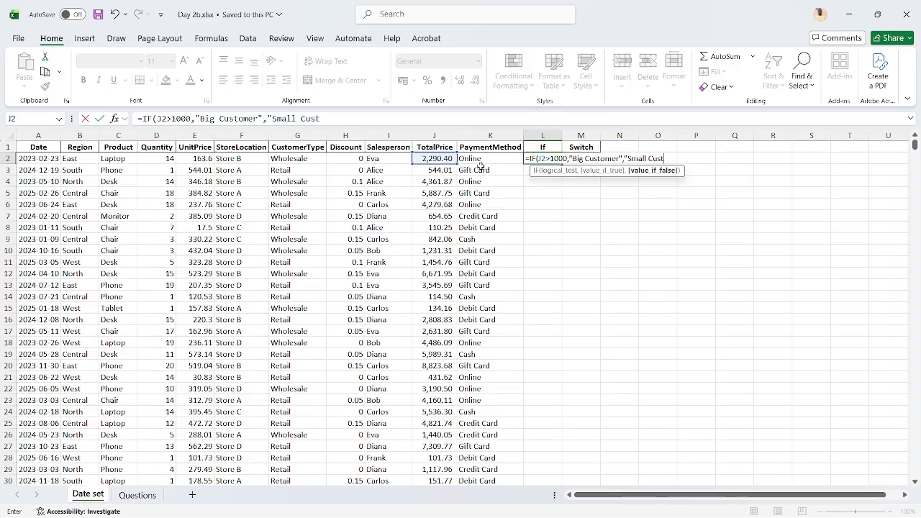
type("omer\")")
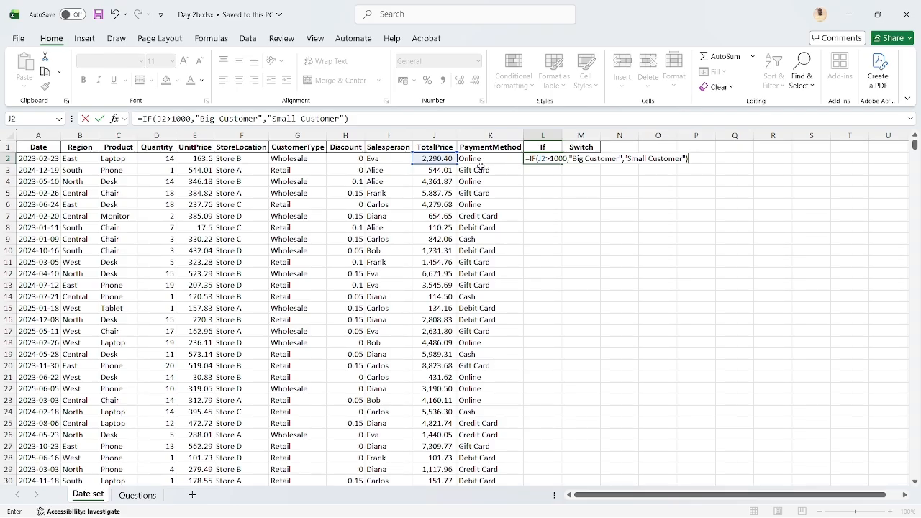
Complete the L2 formula with "Big Customer" as the true value and "Small Customer" as the false value
key("Return")
key("Up")
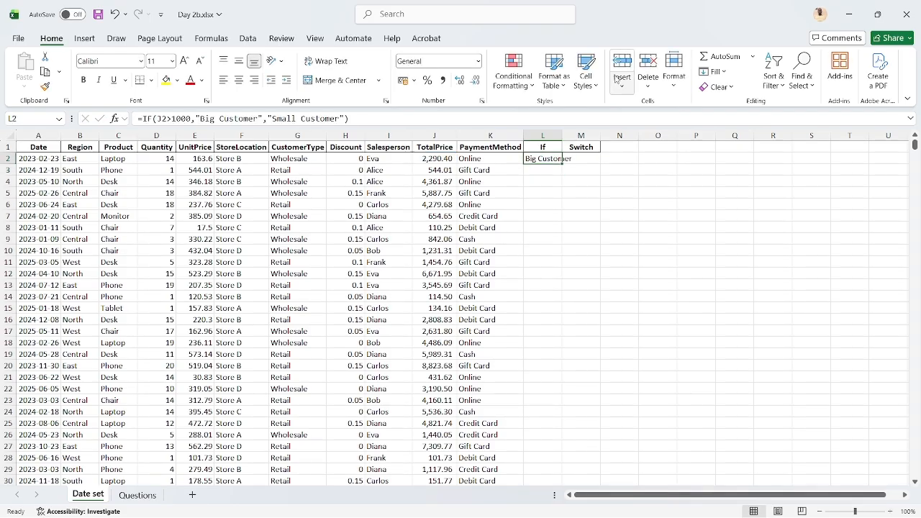
Fit column L's width to its contents and clear the formula from L2
double_click(562, 146)
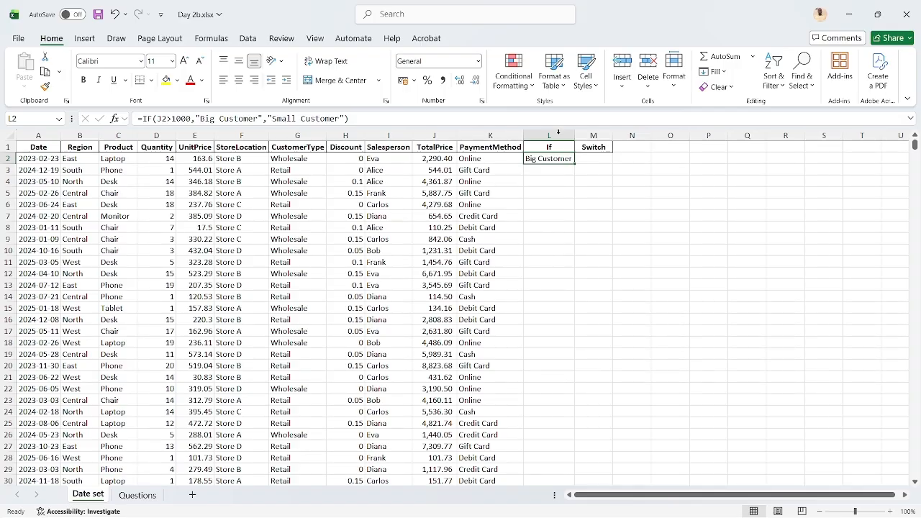
key("Delete")
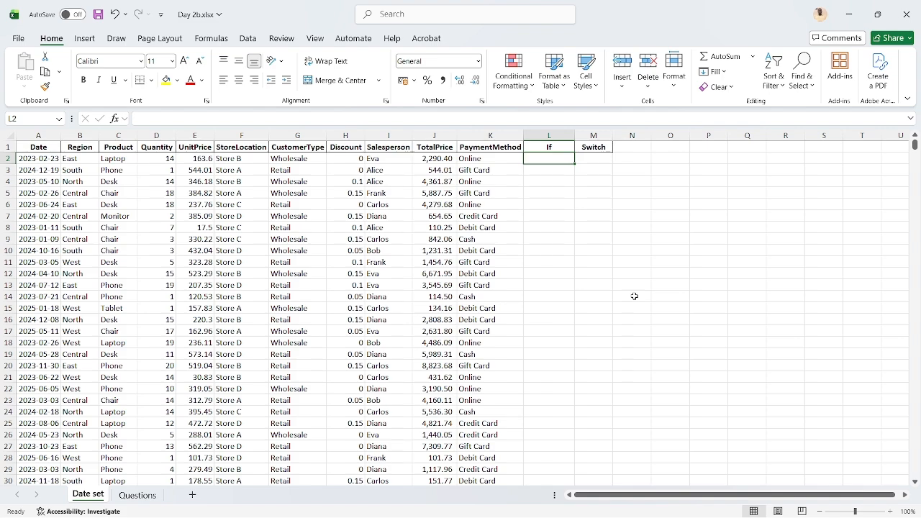
Start a new IF formula in L2 that tests whether the TotalPrice in J2 is greater than 1000
type("=if")
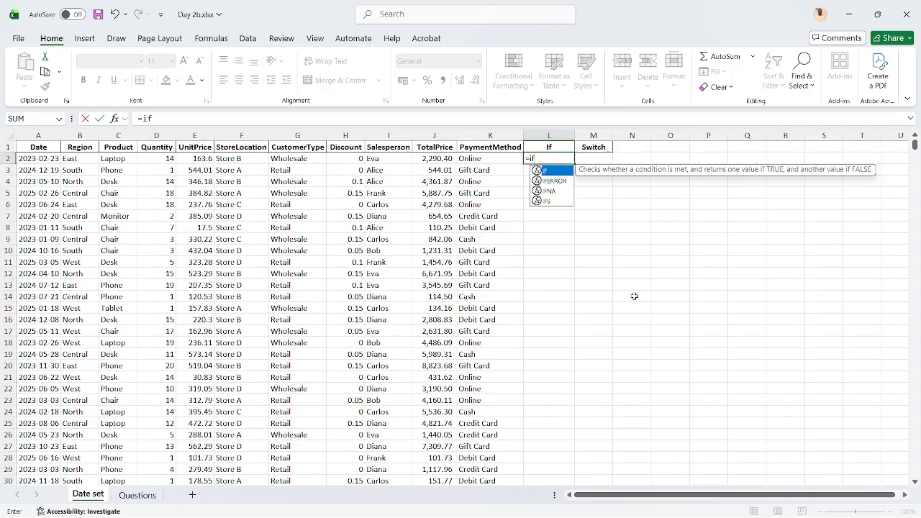
key("Tab")
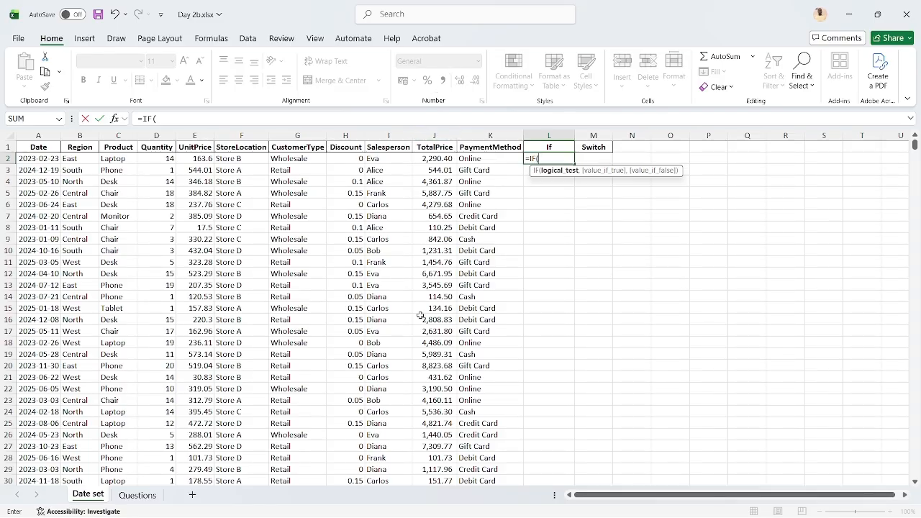
left_click(441, 159)
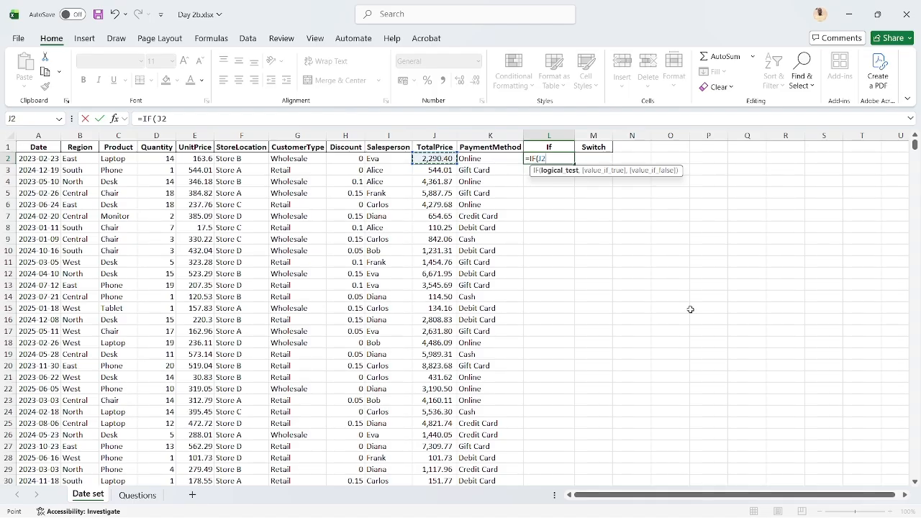
type(">1000,")
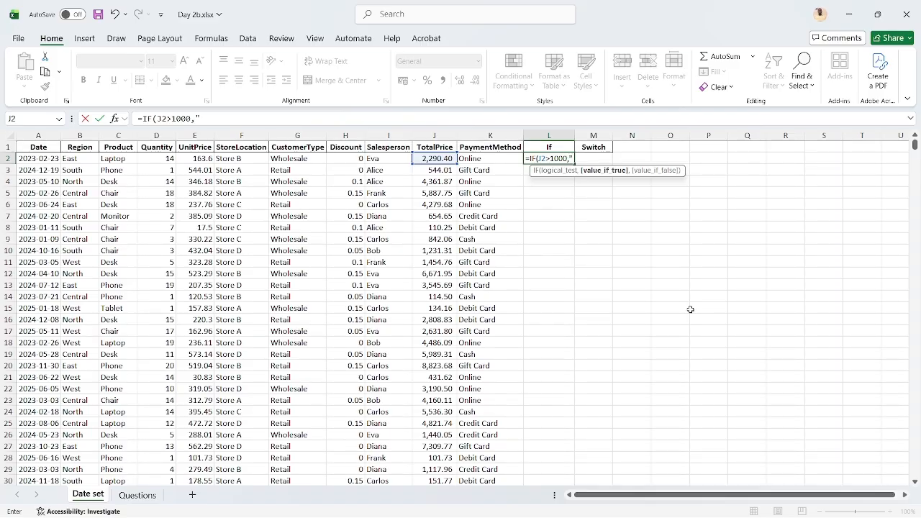
type("\"Big")
key("BackSpace")
key("BackSpace")
key("BackSpace")
key("BackSpace")
key("BackSpace")
key("BackSpace")
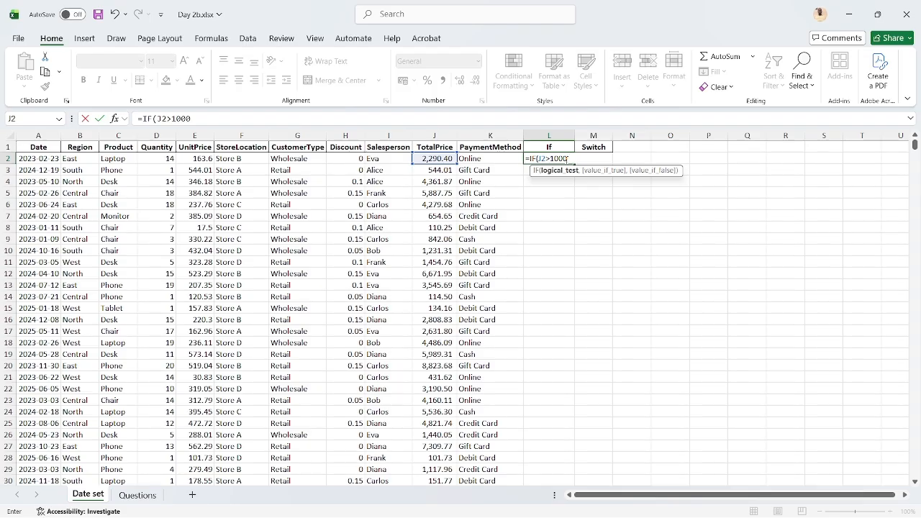
type(",")
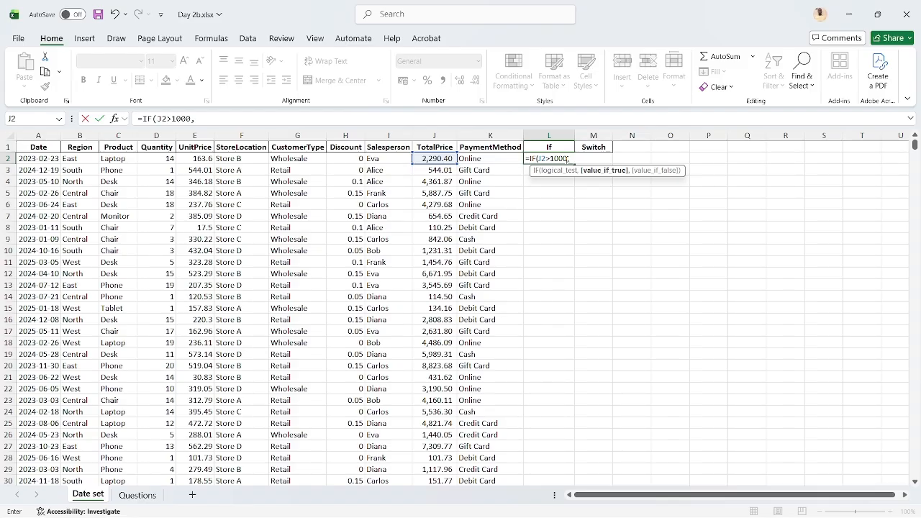
Finish the L2 formula to return "Big" when true and "Small" when false, and dismiss the device setup notification
type("Hi")
key("BackSpace")
key("BackSpace")
type("Big\",")
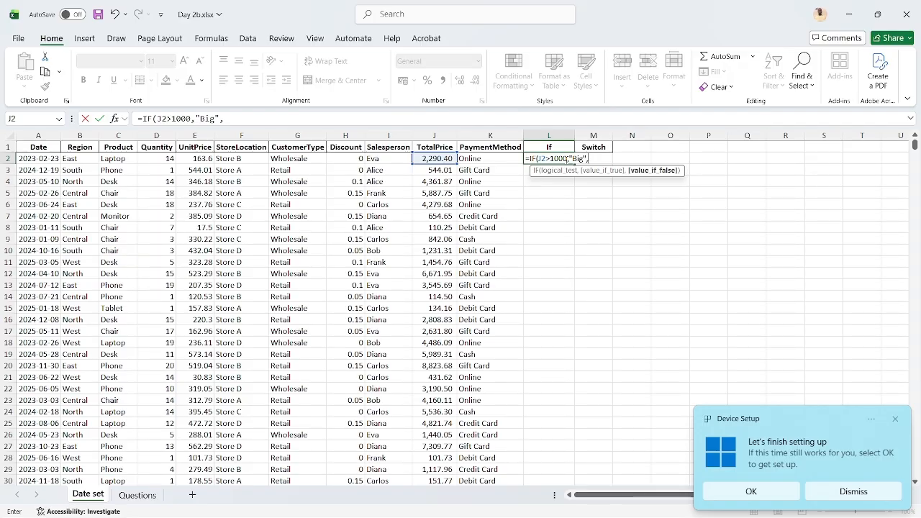
type("\"Small\"")
key("Return")
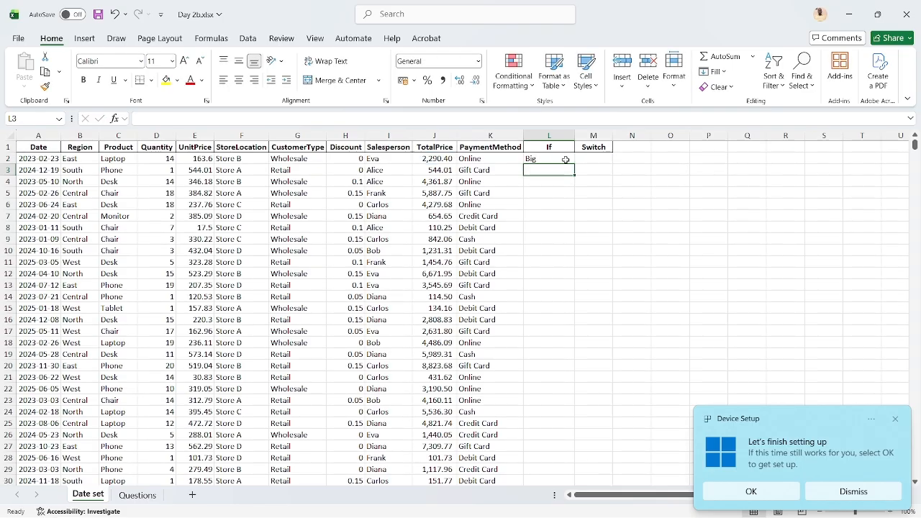
left_click(855, 492)
Review the IF formula in L2 and fill it down the If column for all records
left_click(561, 159)
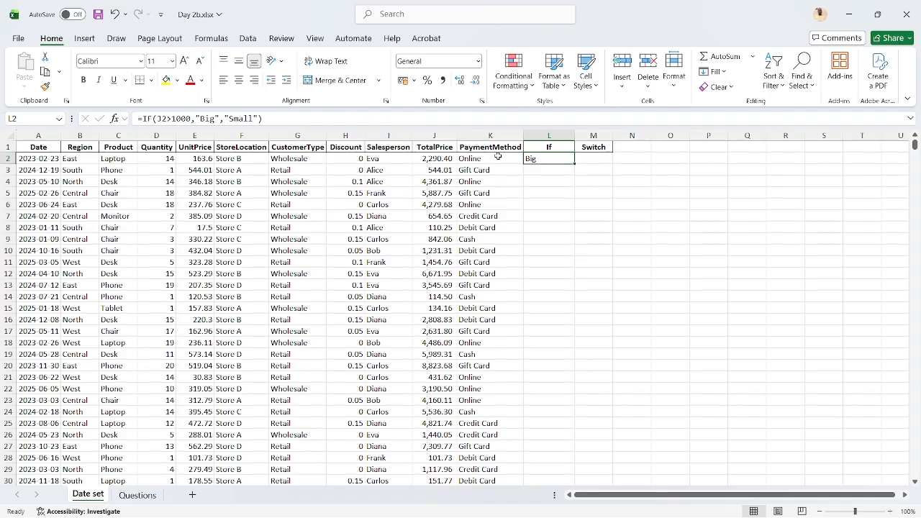
left_click(164, 119)
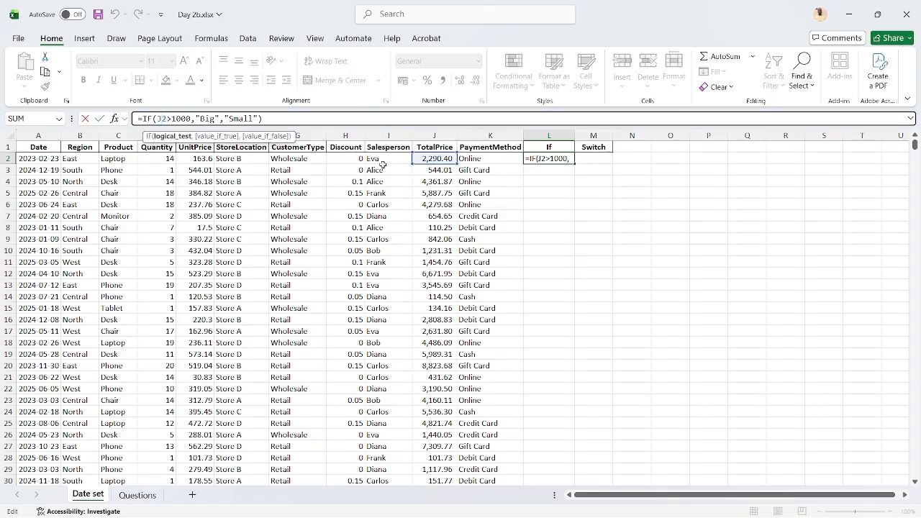
key("ctrl+Return")
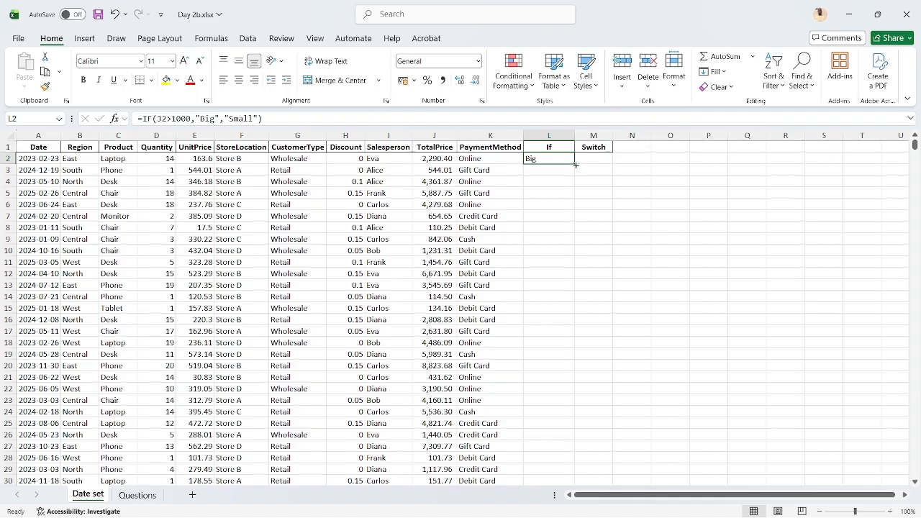
double_click(576, 165)
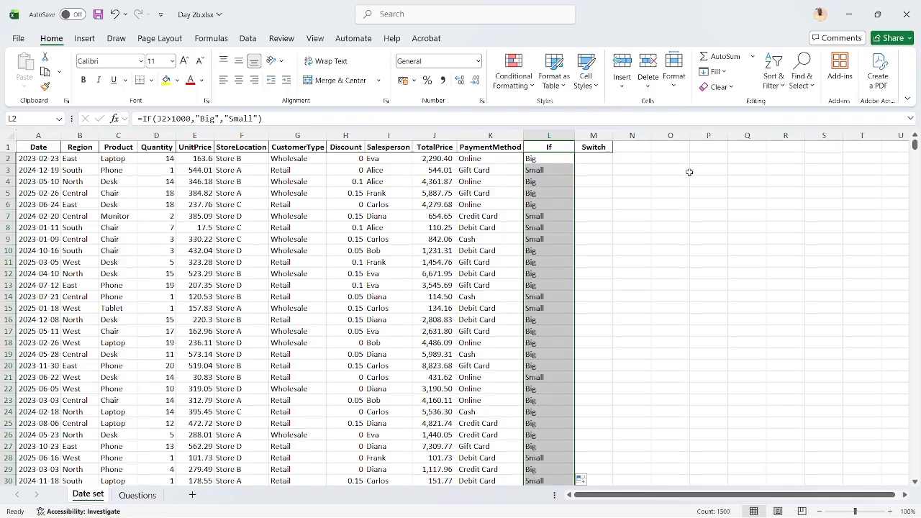
Examine the copied IF formulas and their results in L2 through L5 against the TotalPrice values
key("Up")
key("Down")
key("Down")
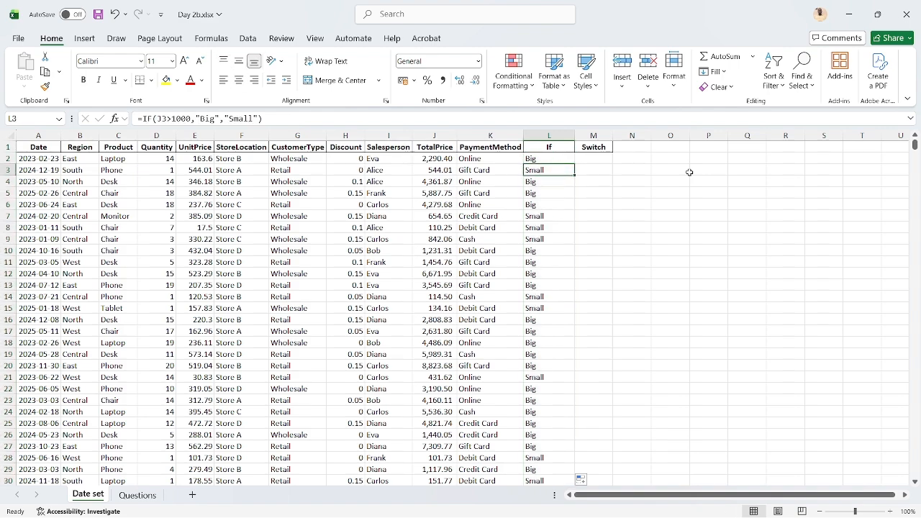
key("Down")
key("Down")
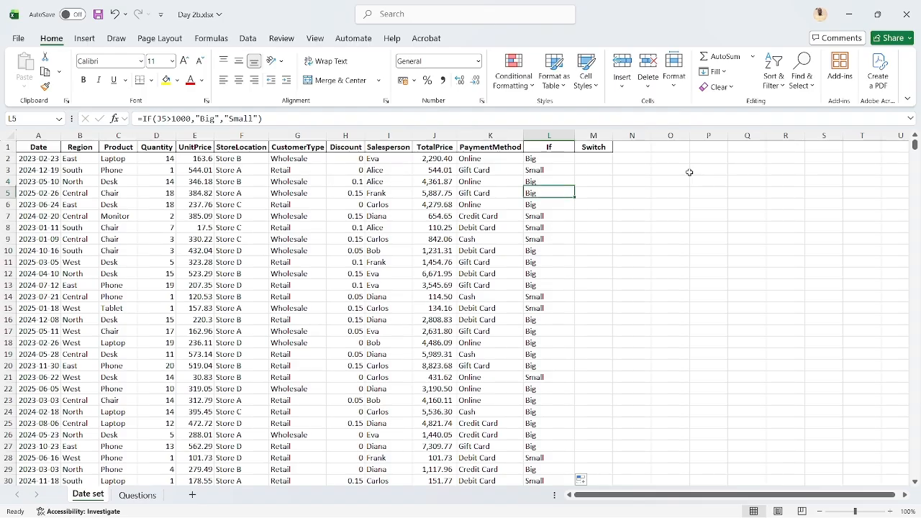
key("Up")
key("Up")
key("Up")
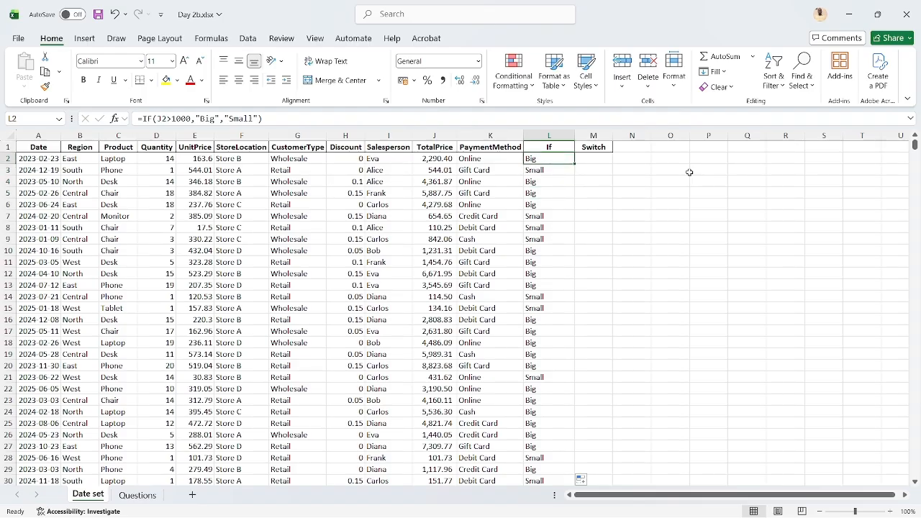
key("Down")
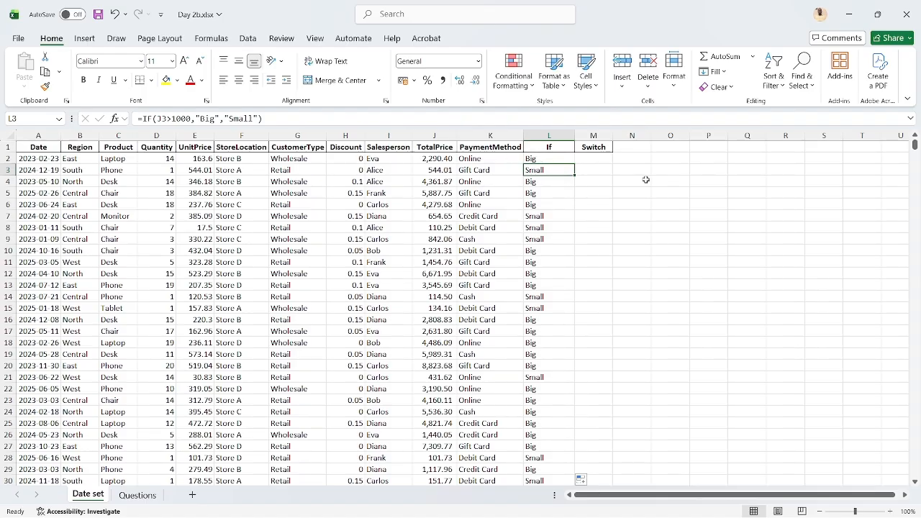
Examine the copied IF formulas further down the If column through L10 and return to L2
key("Down")
key("Down")
key("Down")
key("Down")
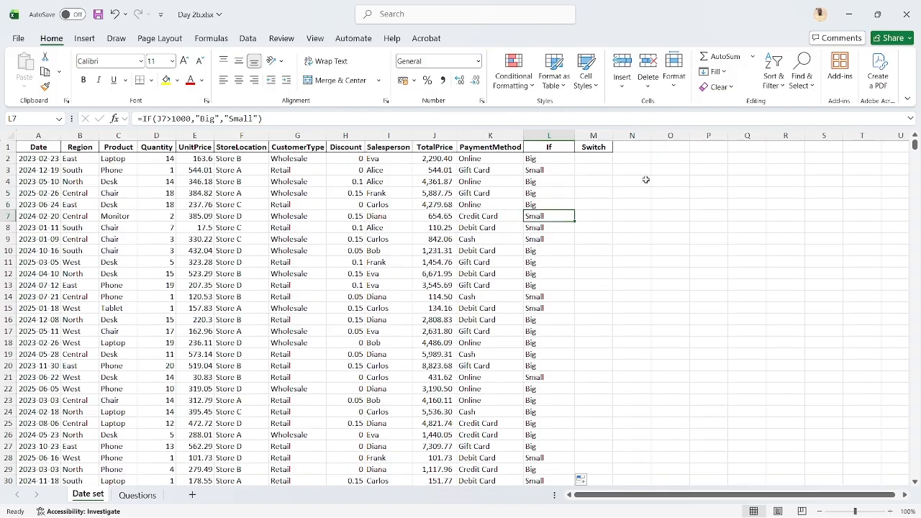
key("Down")
key("Down")
key("Down")
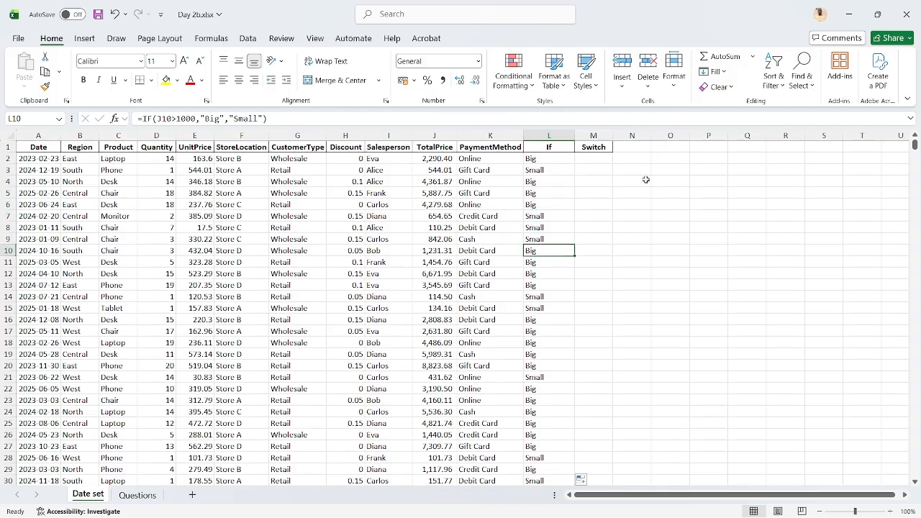
key("Up")
key("Up")
key("Up")
key("Up")
key("Up")
key("Up")
key("Up")
key("Up")
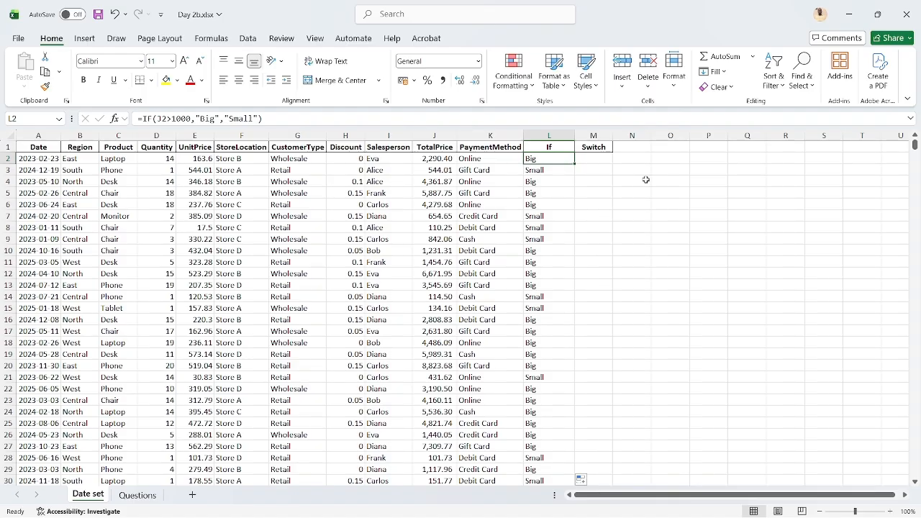
Check the PaymentMethod entries and start a SWITCH formula in M2 that evaluates K2
key("Right")
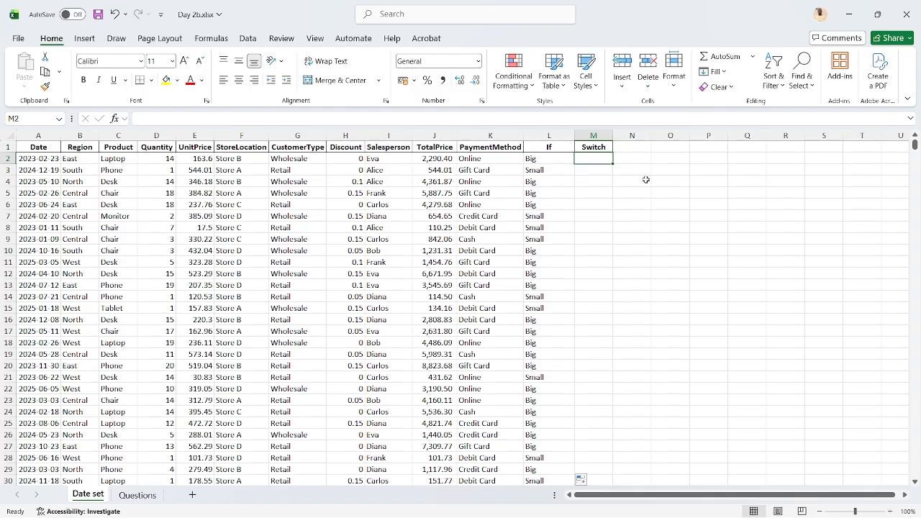
left_click(486, 159)
left_click(490, 171)
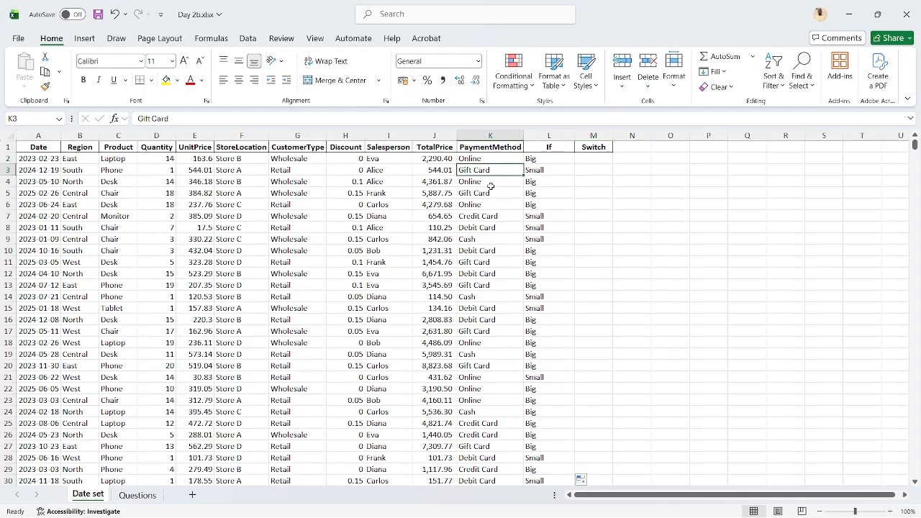
left_click(496, 216)
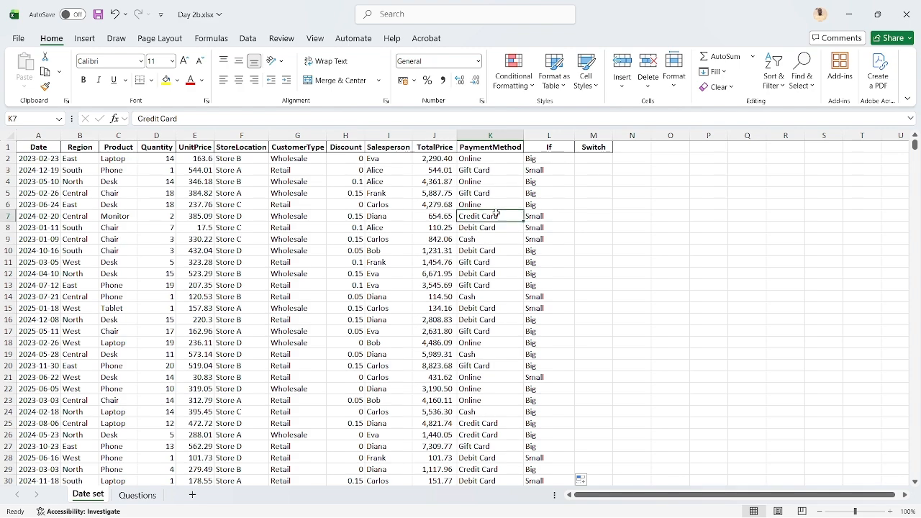
left_click(587, 157)
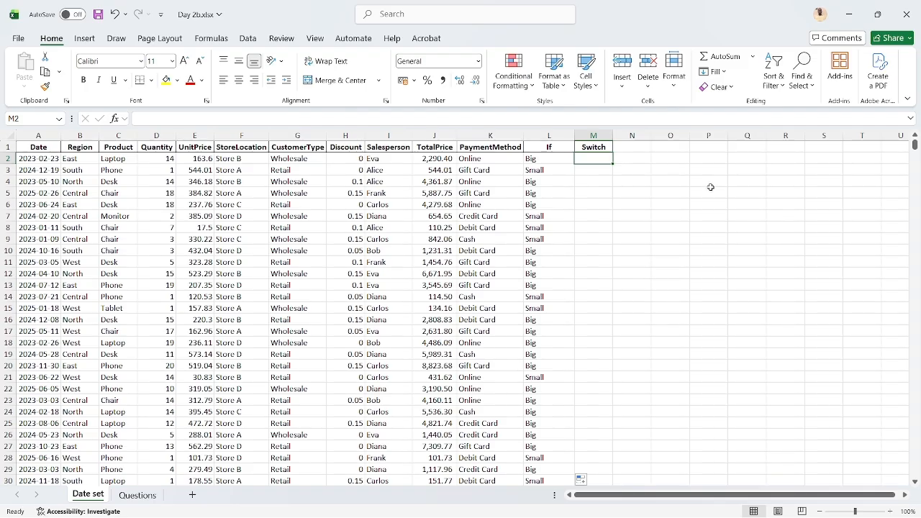
type("=")
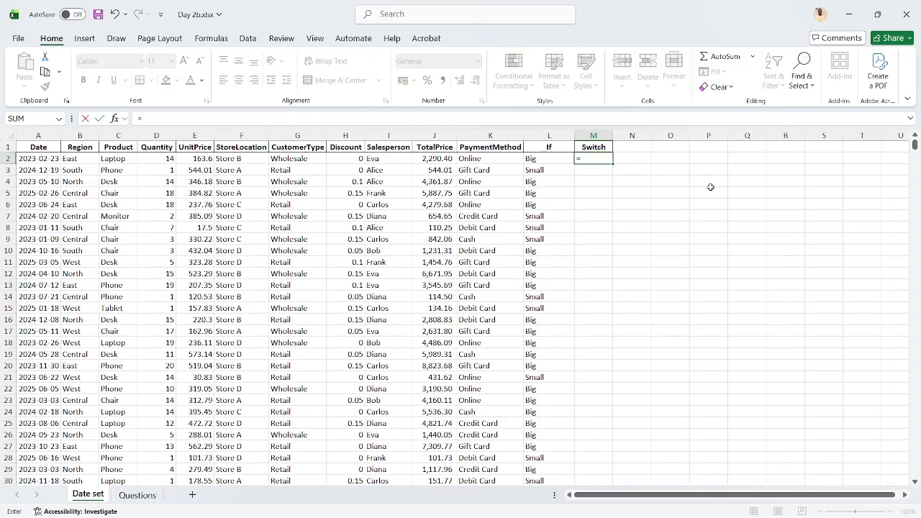
type("sw")
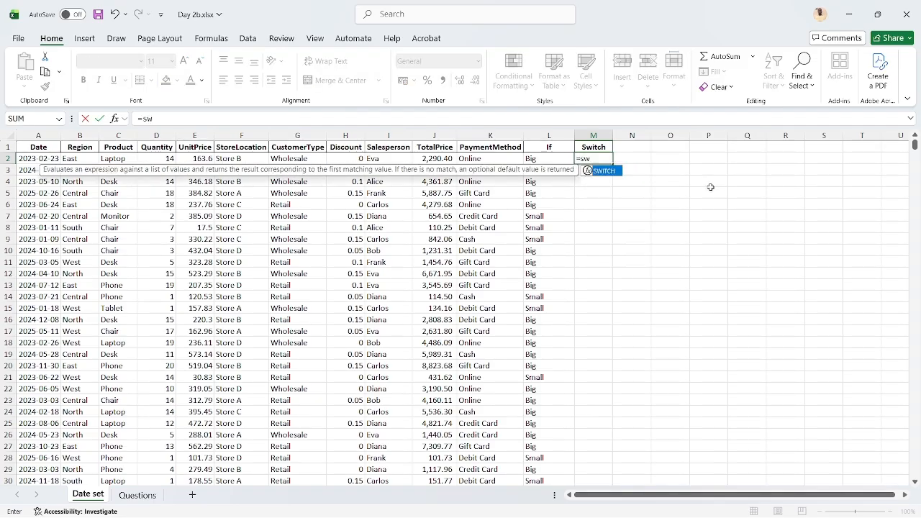
key("Tab")
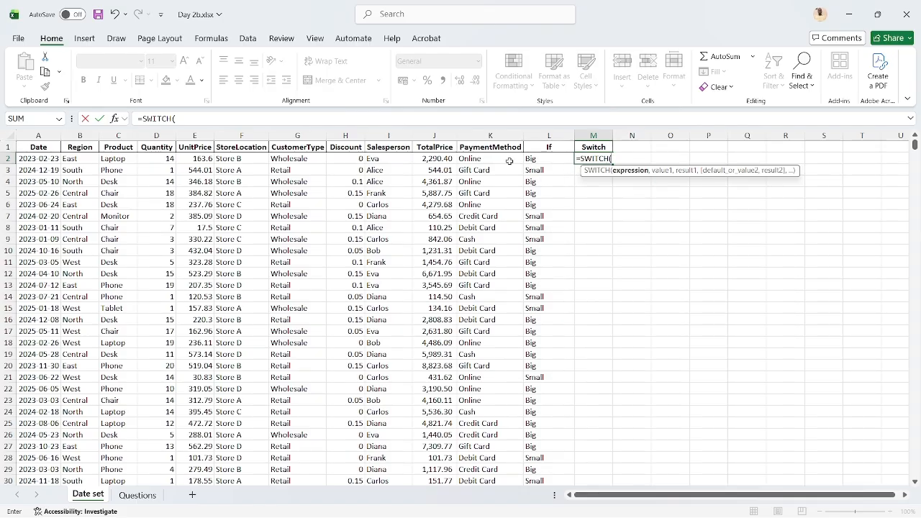
left_click(472, 158)
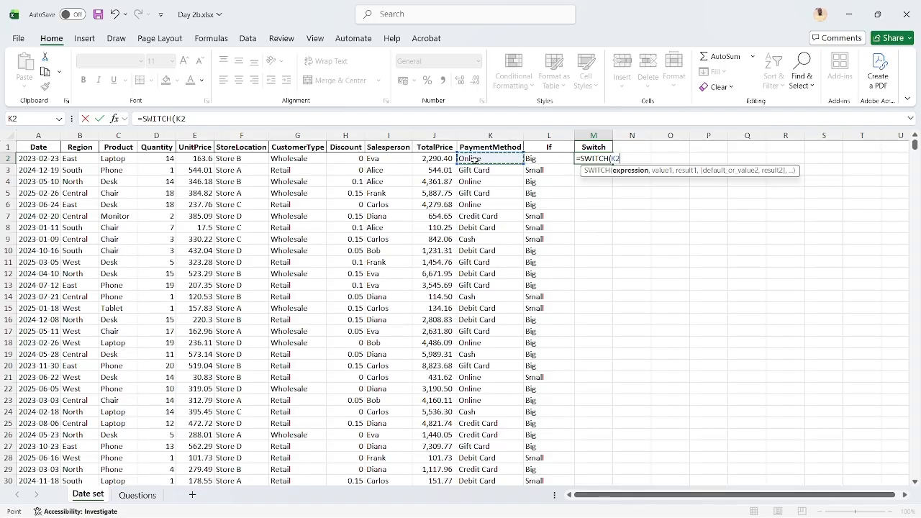
type(",")
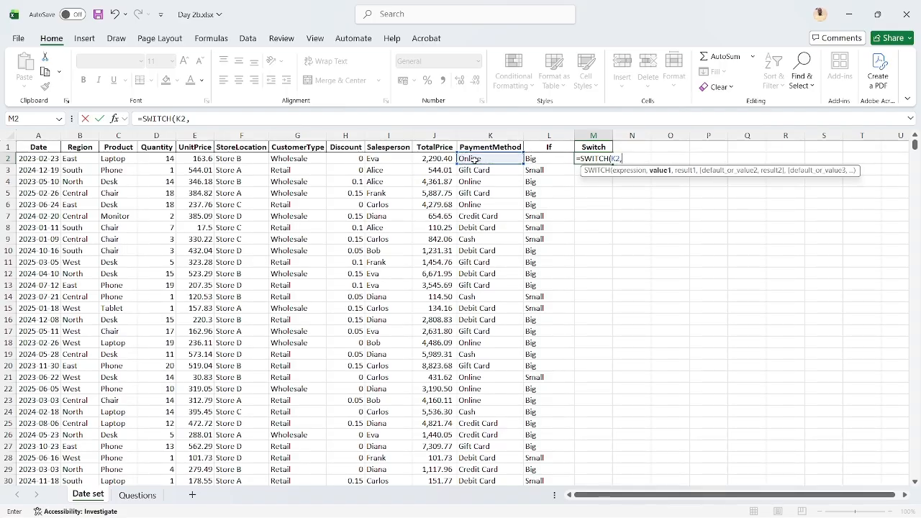
type("\"Online\",")
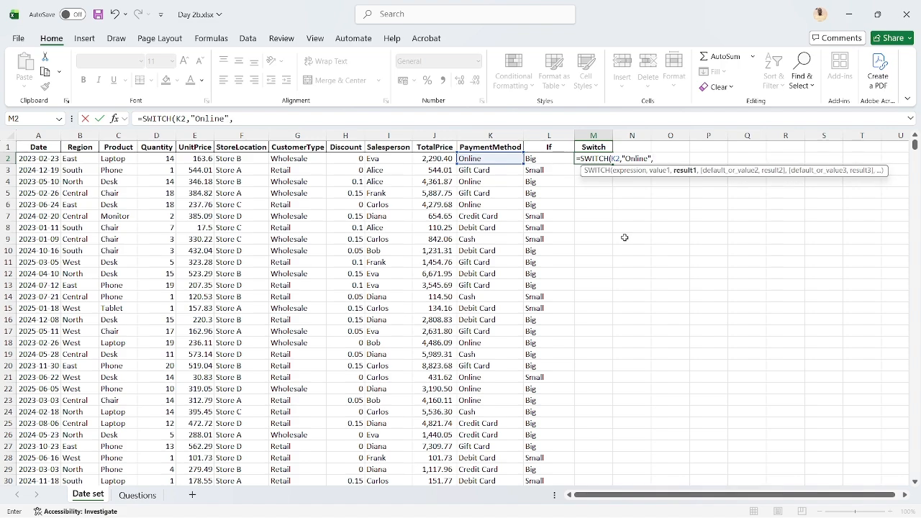
type("\"")
type("Momo")
Add the first value pair to the M2 SWITCH formula so "Online" returns "Momo"
type(",")
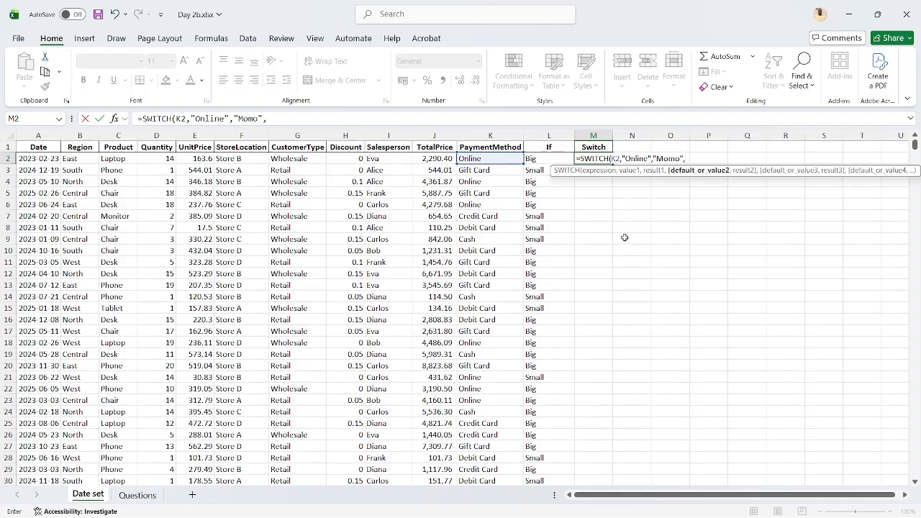
Add a second value pair to the M2 SWITCH formula so "Gift Card" returns "Momo"
type("\"Gift Card\",\"")
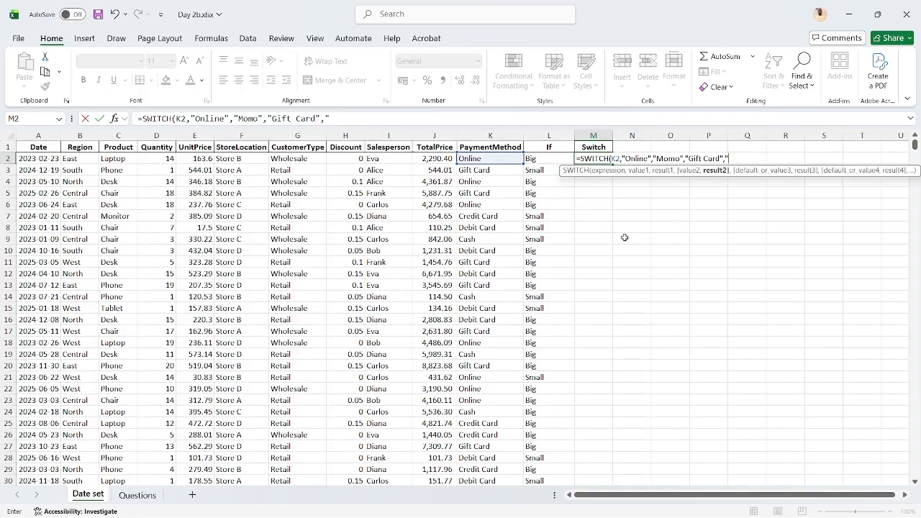
type("Momo\",")
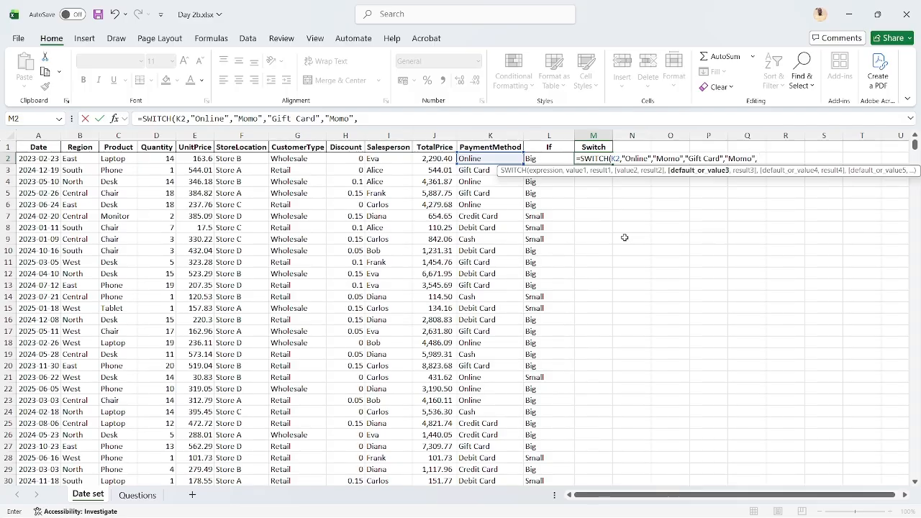
Add a third value pair to the M2 SWITCH formula so "Credit Card" returns "Momo"
type("Credit")
key("BackSpace")
key("BackSpace")
key("BackSpace")
key("BackSpace")
key("BackSpace")
key("BackSpace")
type("Credit Card\",")
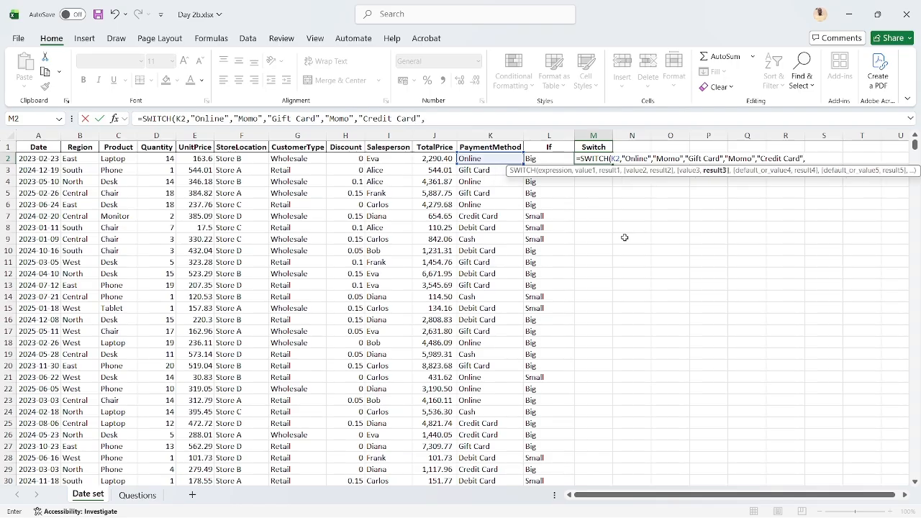
type("\"Momo\",")
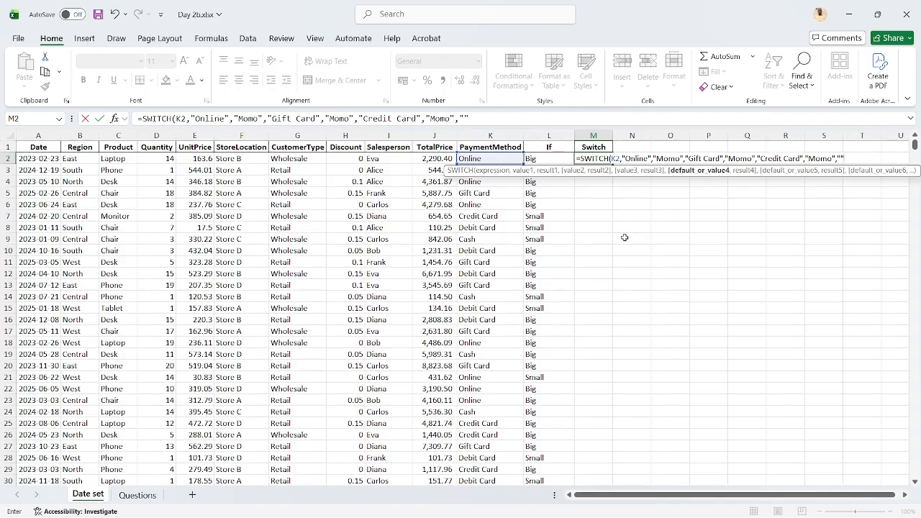
Complete the M2 SWITCH formula with empty text "" as the default and fill it down the Switch column
type(")")
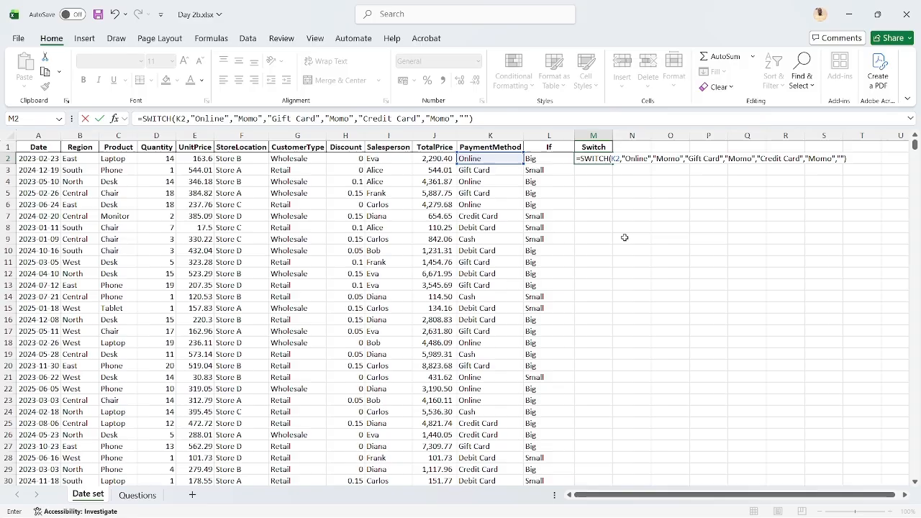
key("Return")
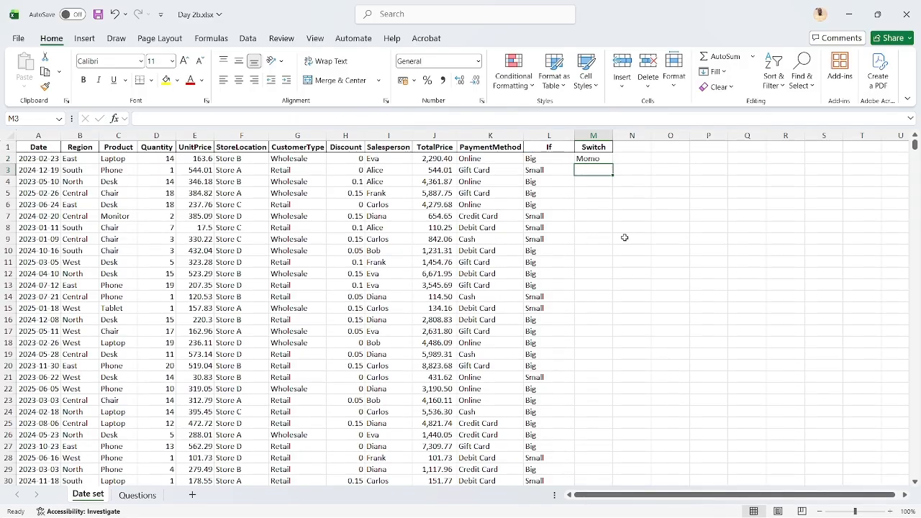
key("Up")
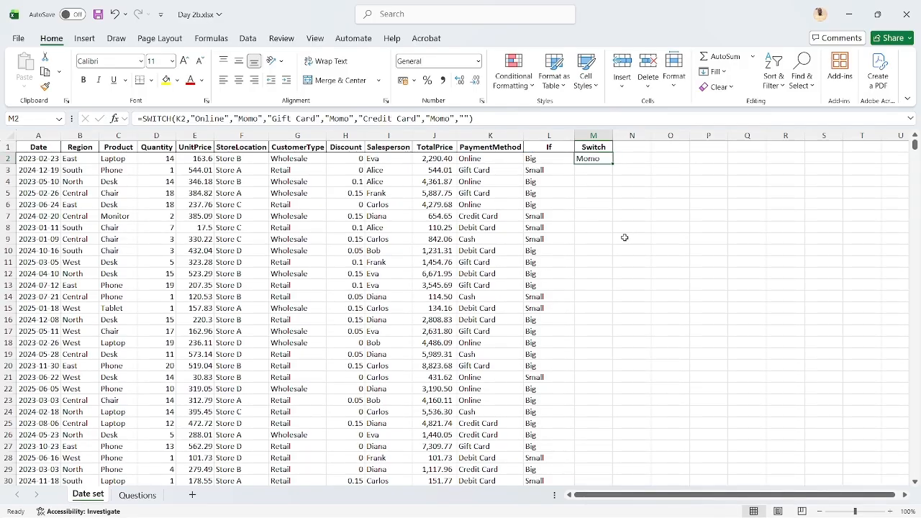
double_click(613, 165)
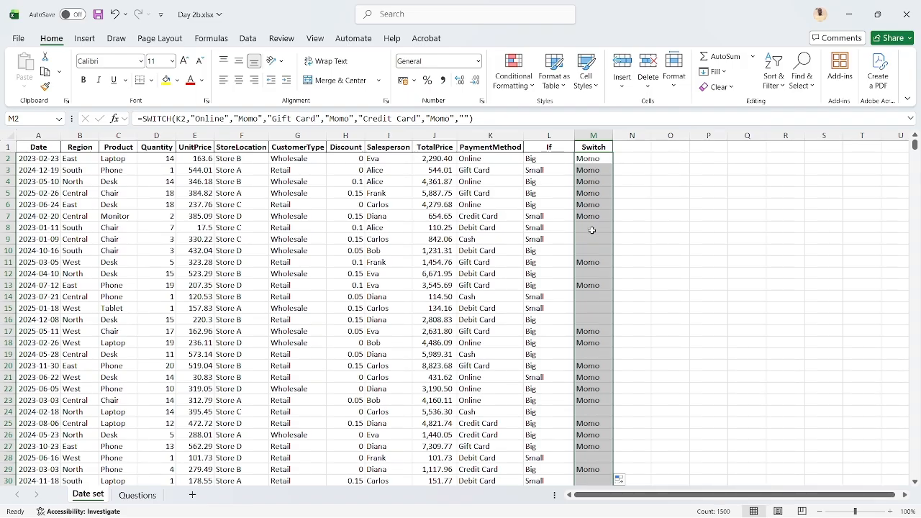
Compare the Switch results with the PaymentMethod entries, including the Debit Card and Cash rows 8 and 9
left_click(602, 160)
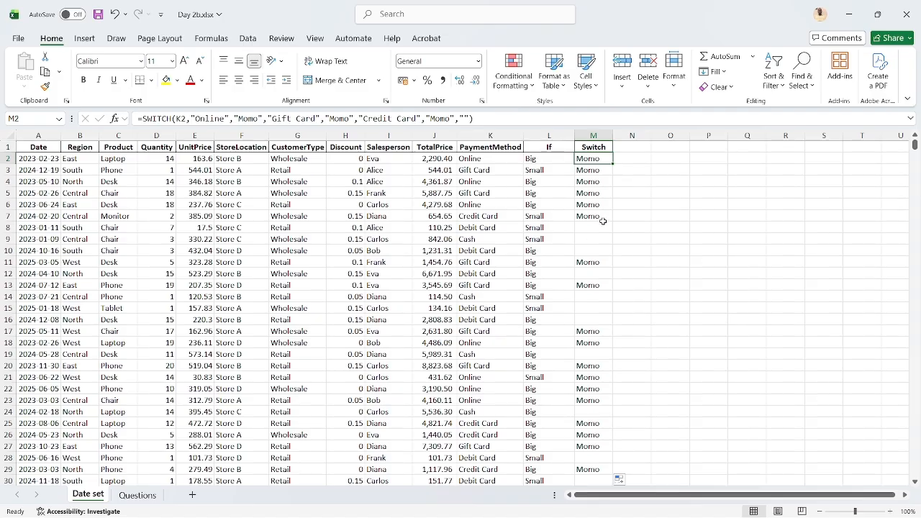
left_click(492, 228)
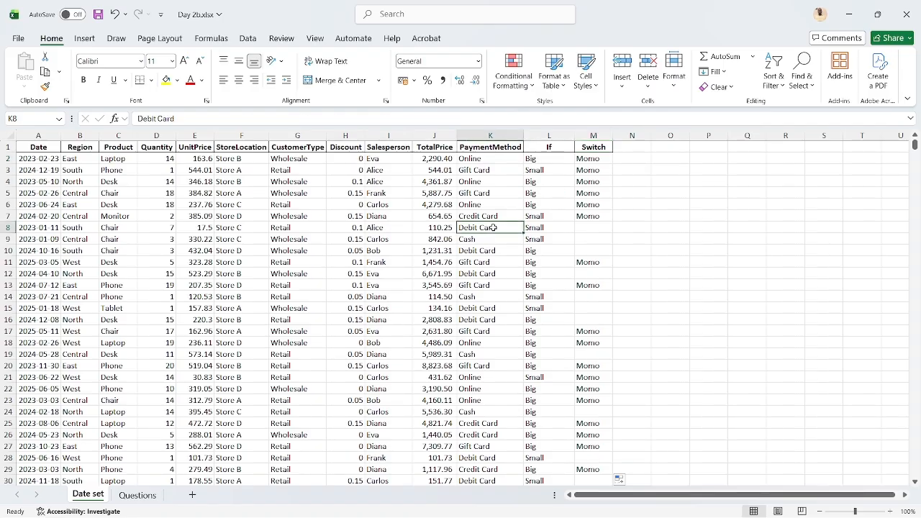
left_click(496, 239)
left_click_drag(496, 239, 585, 227)
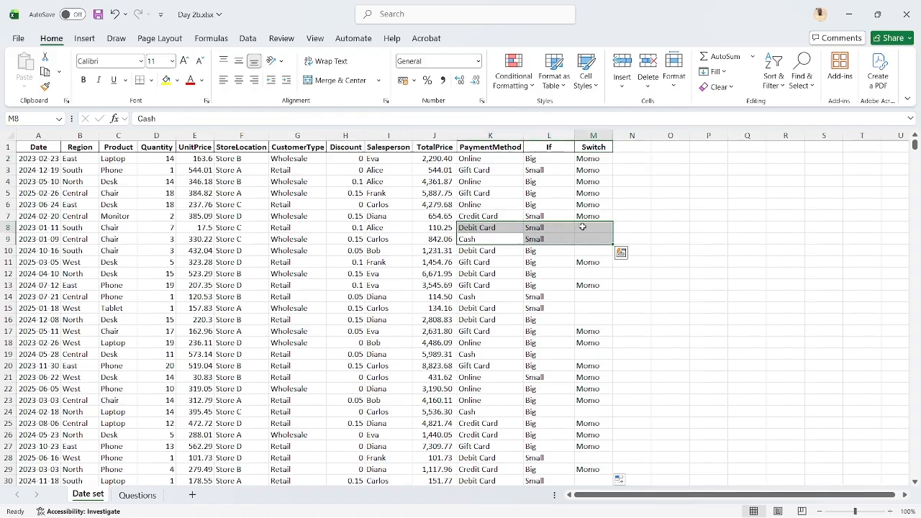
left_click(586, 227)
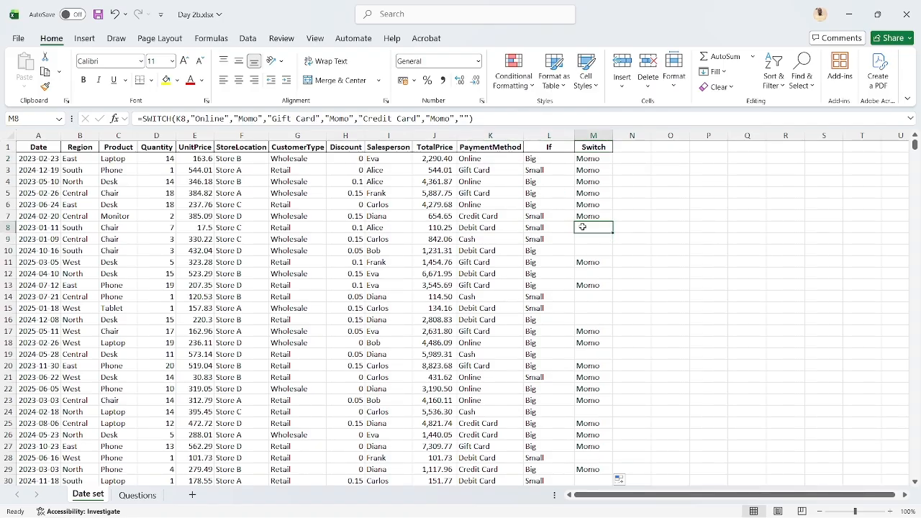
left_click(466, 119)
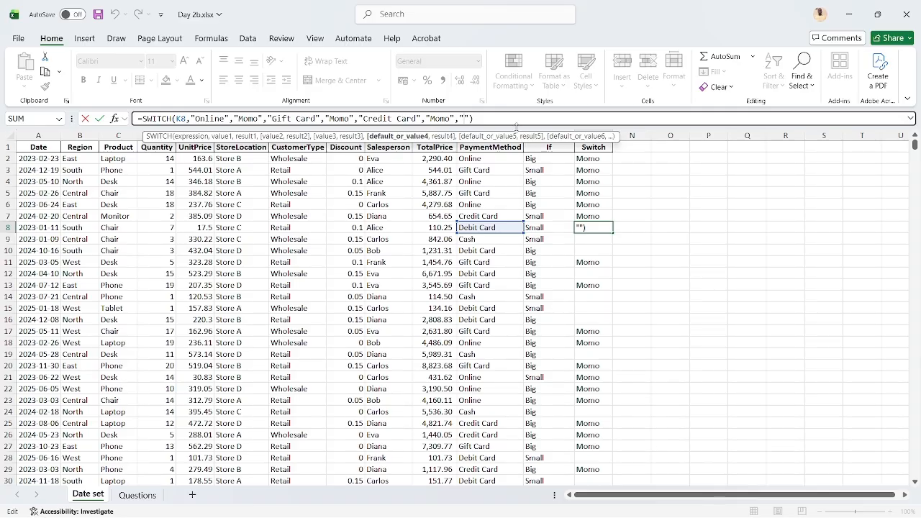
key("Right")
key("BackSpace")
key("BackSpace")
key("Return")
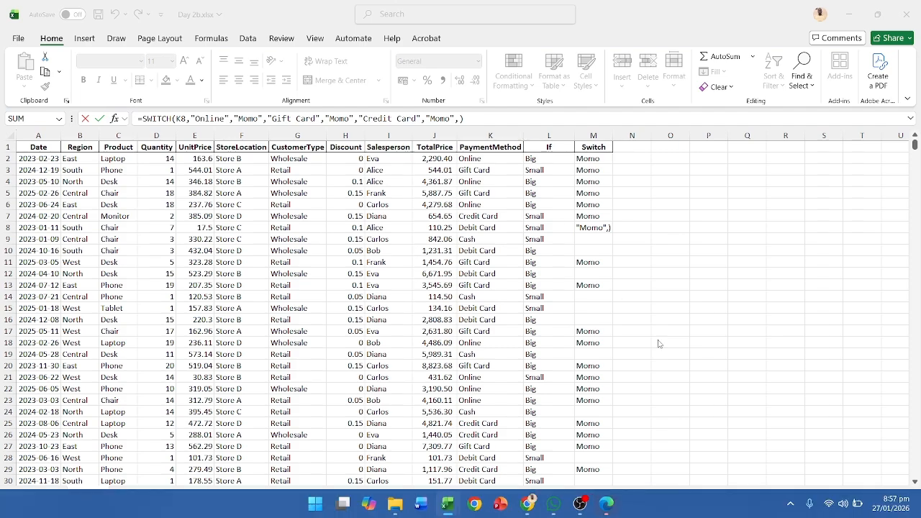
mouse_move(607, 504)
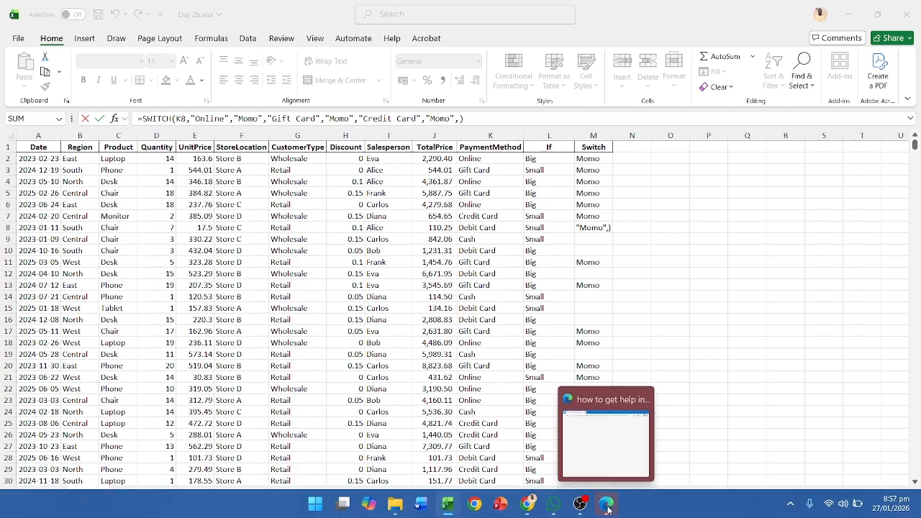
left_click(643, 397)
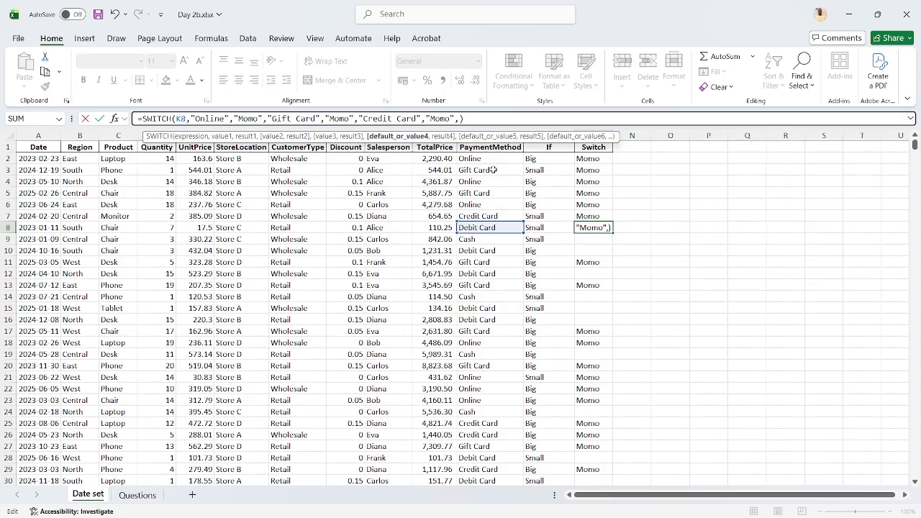
type("\"\"")
key("Return")
Replace the empty default in the M2 SWITCH formula with K2 so unmatched payment methods return their own name
key("Up")
key("Up")
key("Up")
key("Up")
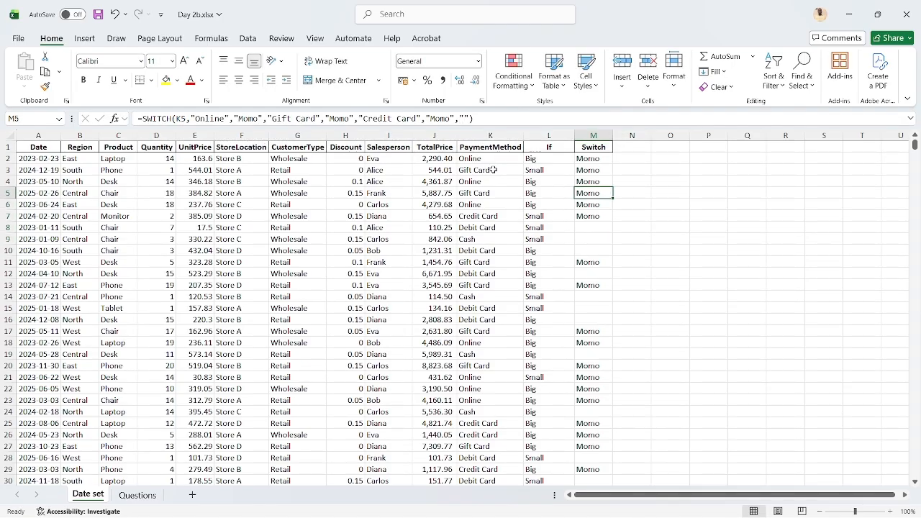
key("Up")
key("Up")
key("Up")
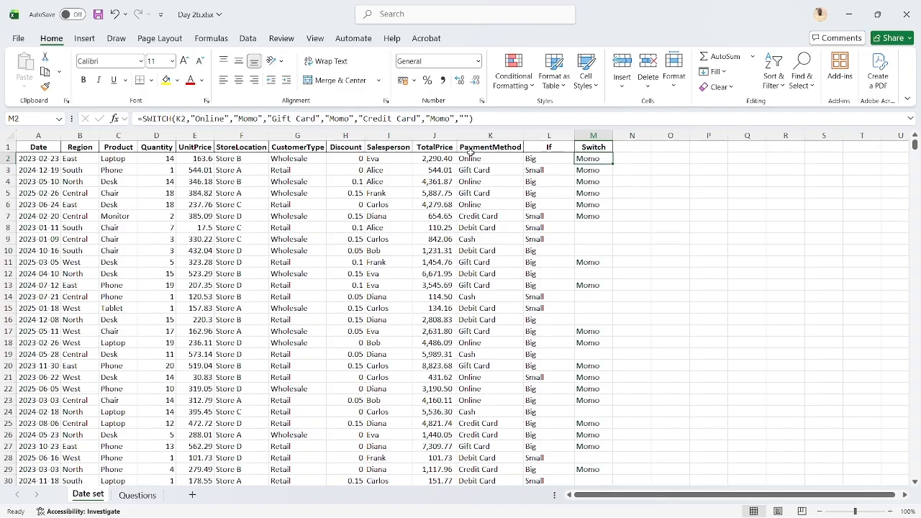
left_click(469, 119)
key("BackSpace")
key("BackSpace")
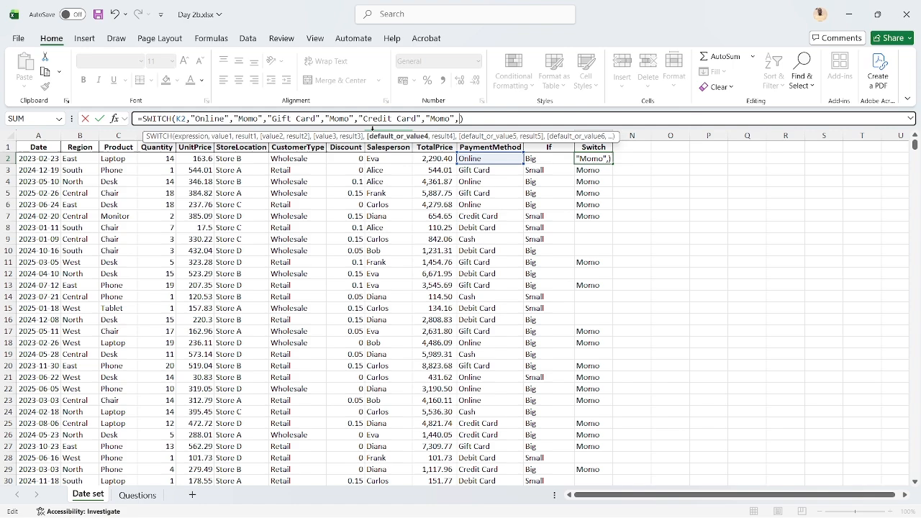
type("\"\"")
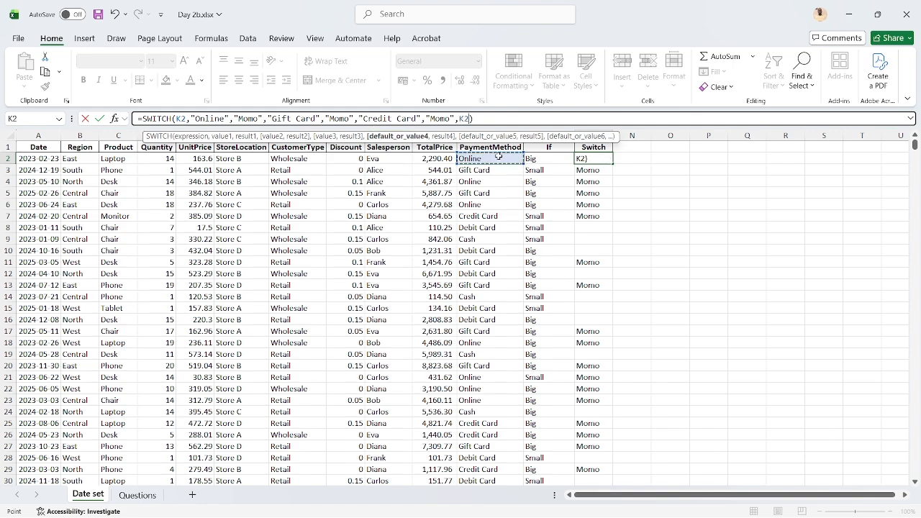
key("Return")
key("Up")
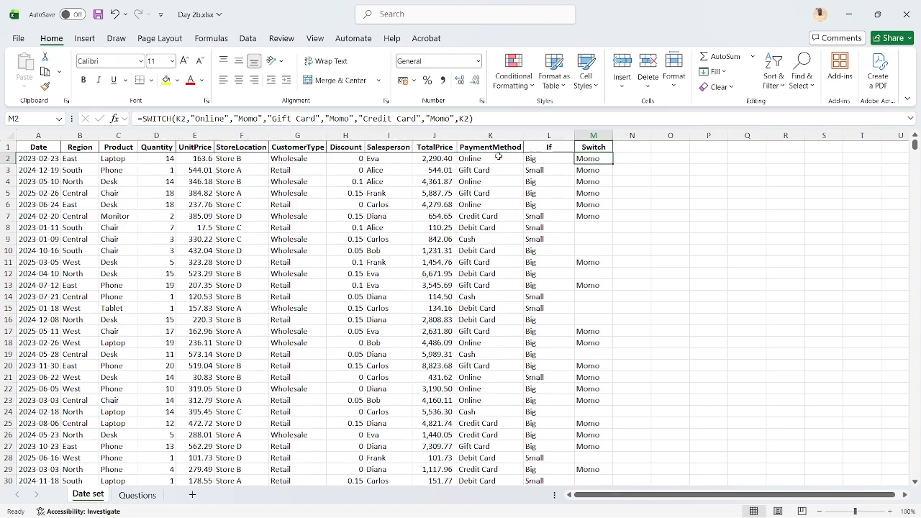
Fill the revised M2 SWITCH formula down the Switch column and widen the column to fit the entries
double_click(614, 164)
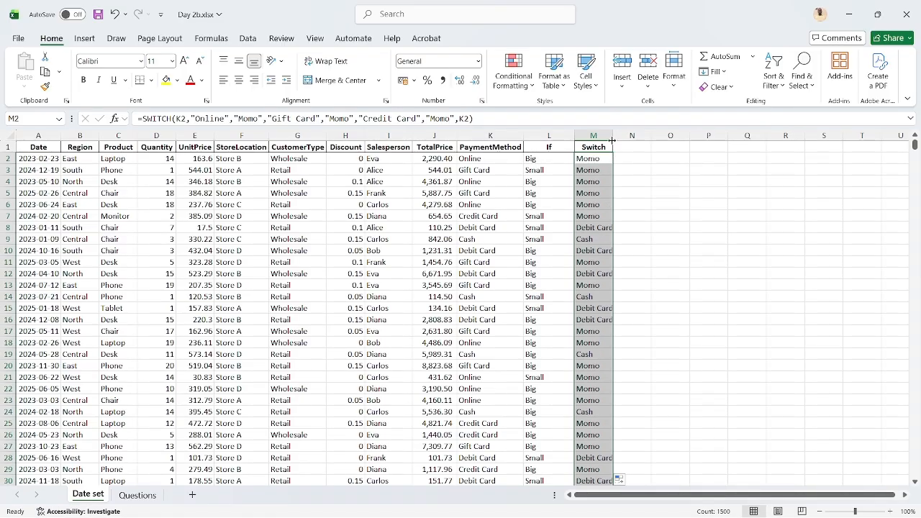
left_click_drag(612, 141, 625, 141)
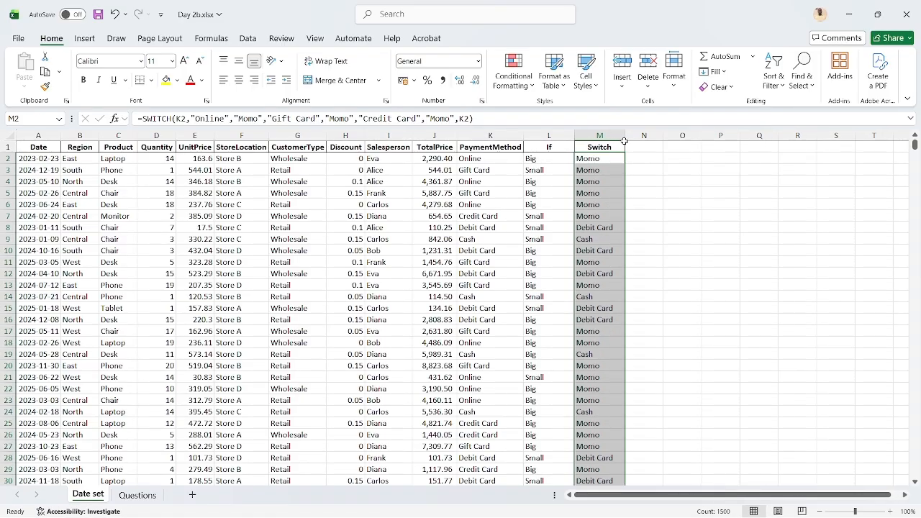
left_click(596, 226)
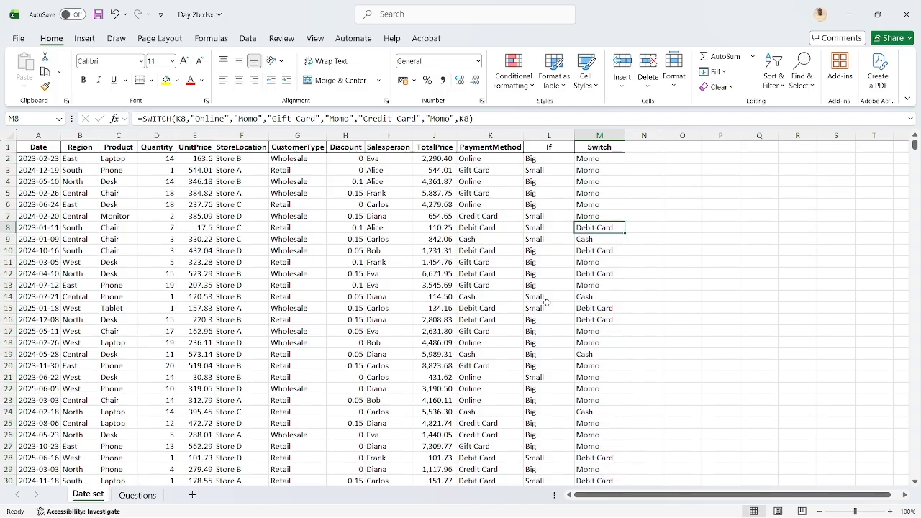
left_click(587, 159)
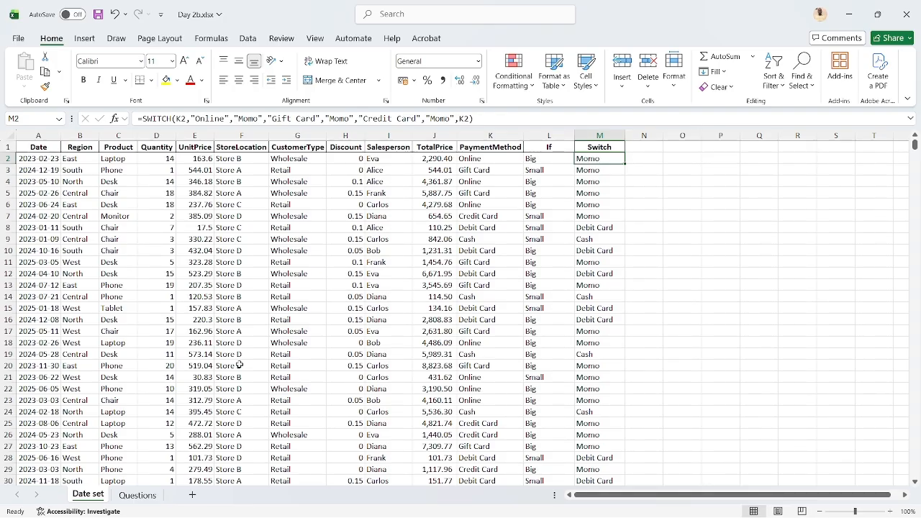
Review the Sum and Sumif questions on the Questions sheet and locate a Laptop entry in the Date set sheet's Product column
left_click(137, 496)
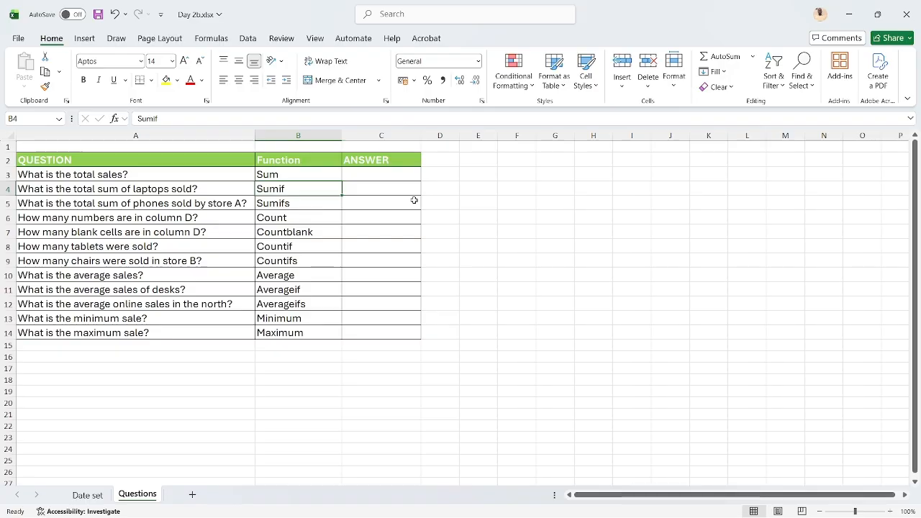
left_click(288, 178)
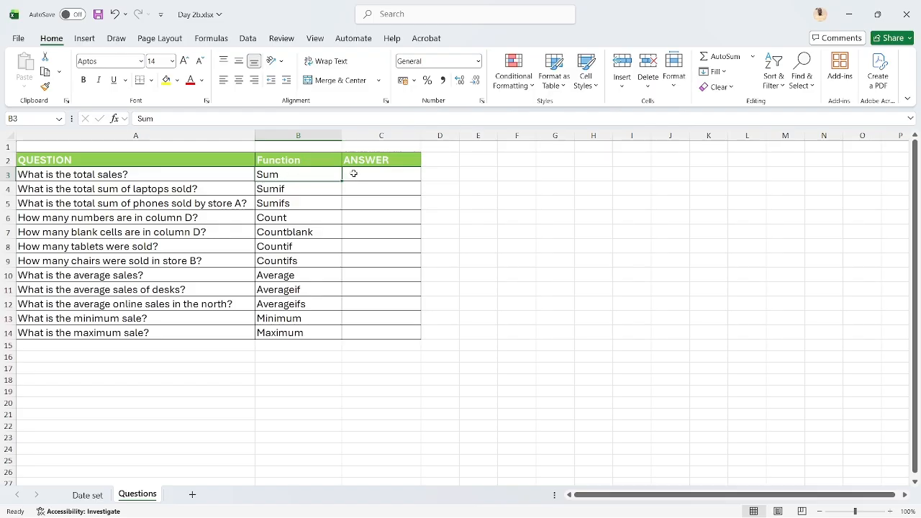
left_click(288, 188)
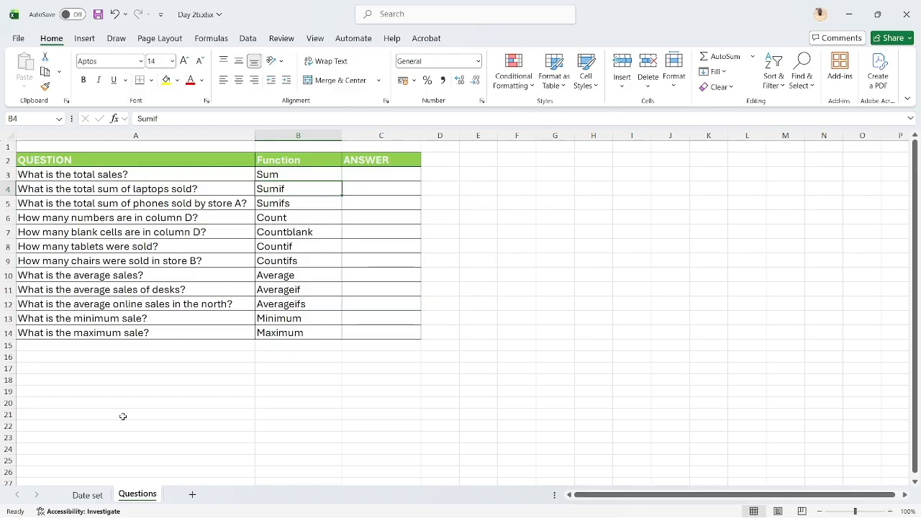
left_click(88, 494)
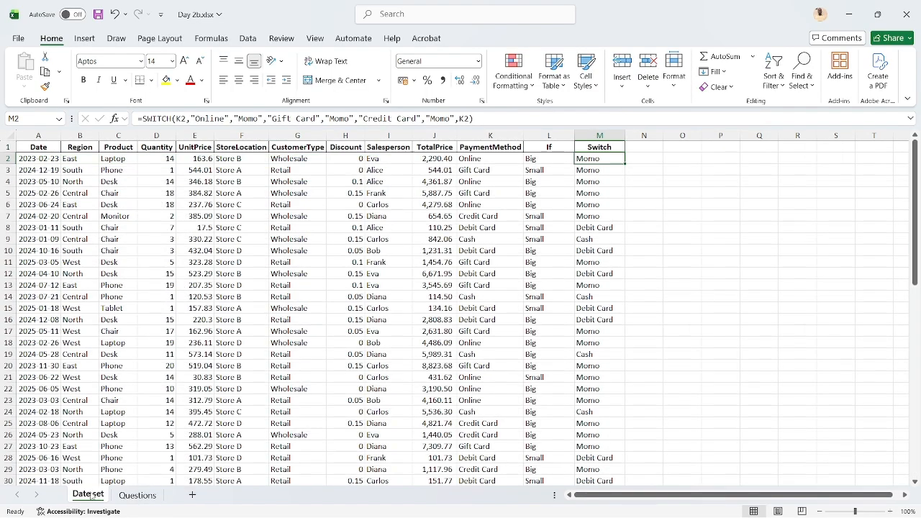
left_click(124, 162)
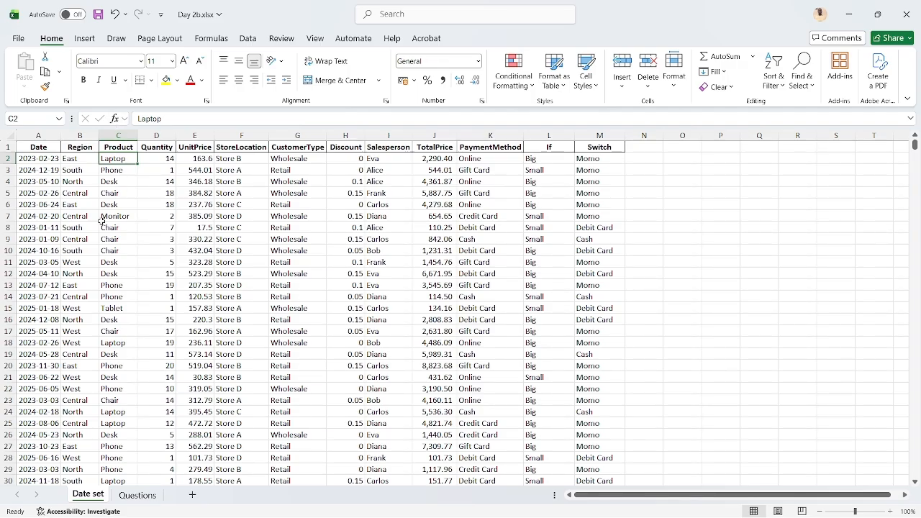
Review the Sumifs question on phones sold by Store A against the Product and StoreLocation columns of the Date set sheet
left_click(125, 496)
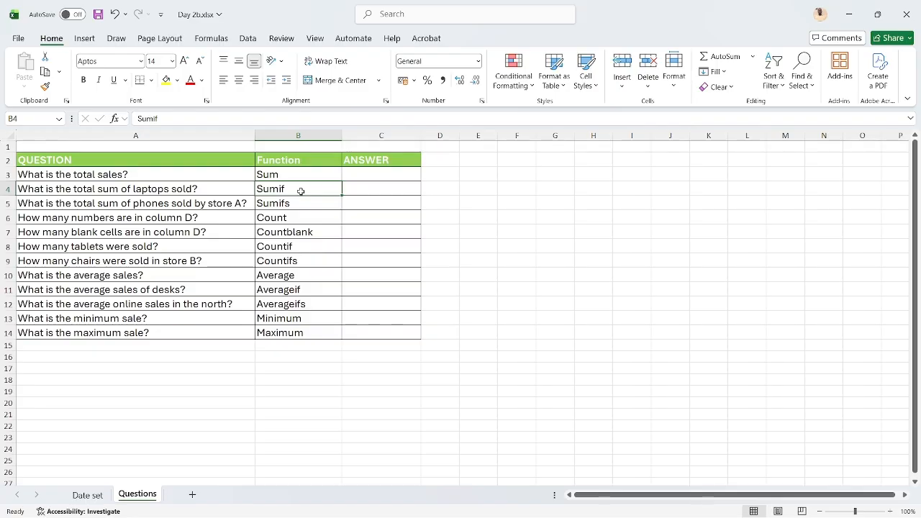
key("Down")
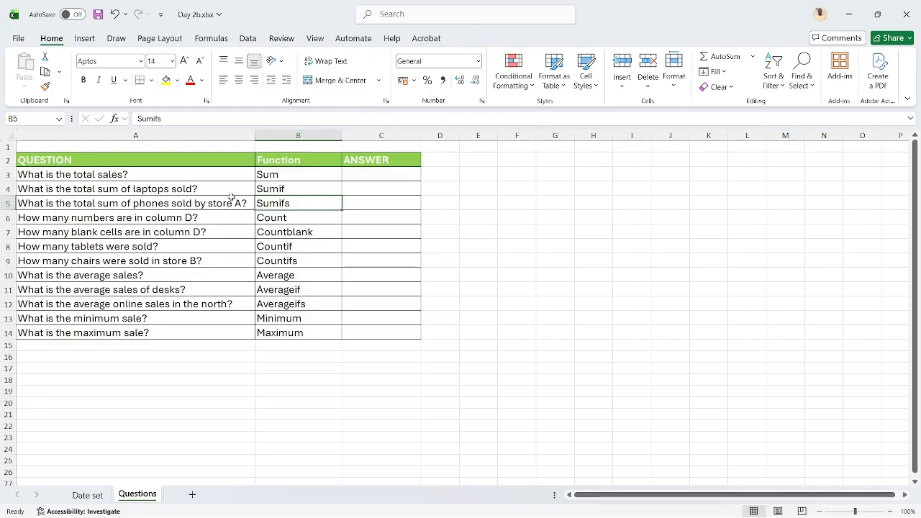
left_click(90, 496)
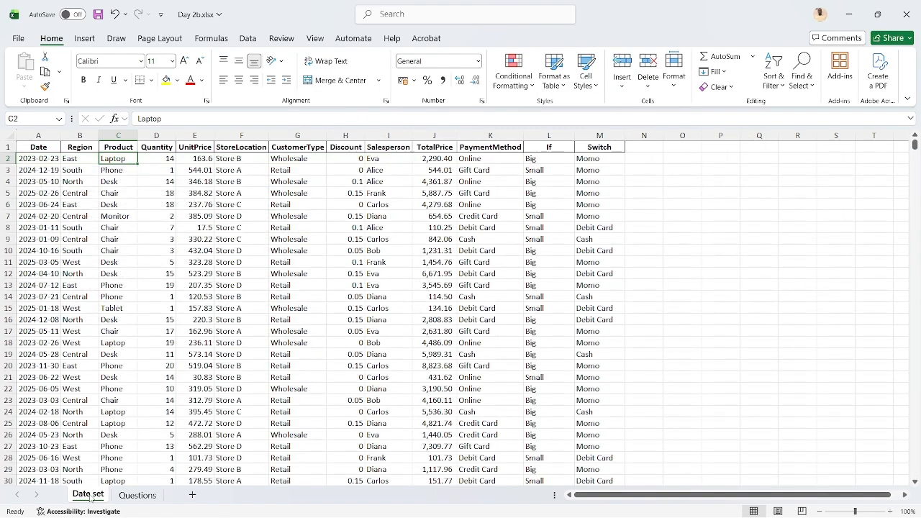
left_click(121, 135)
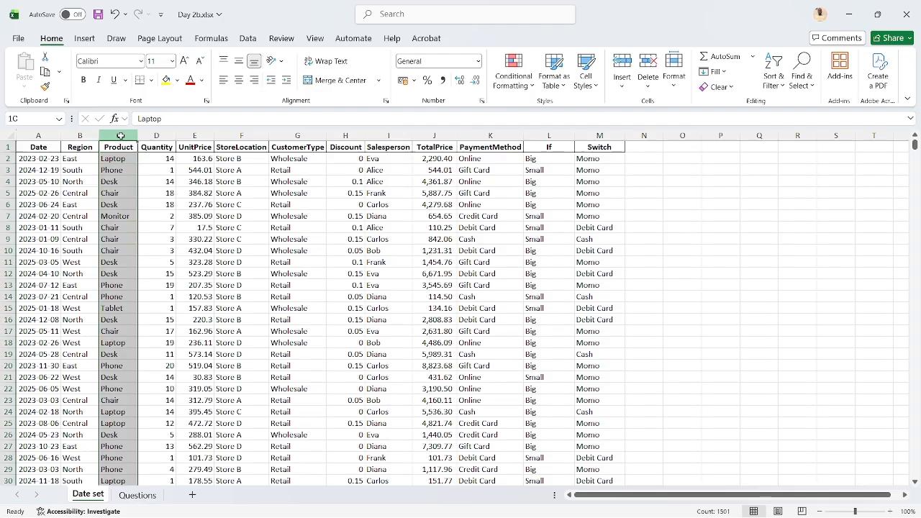
left_click(123, 174)
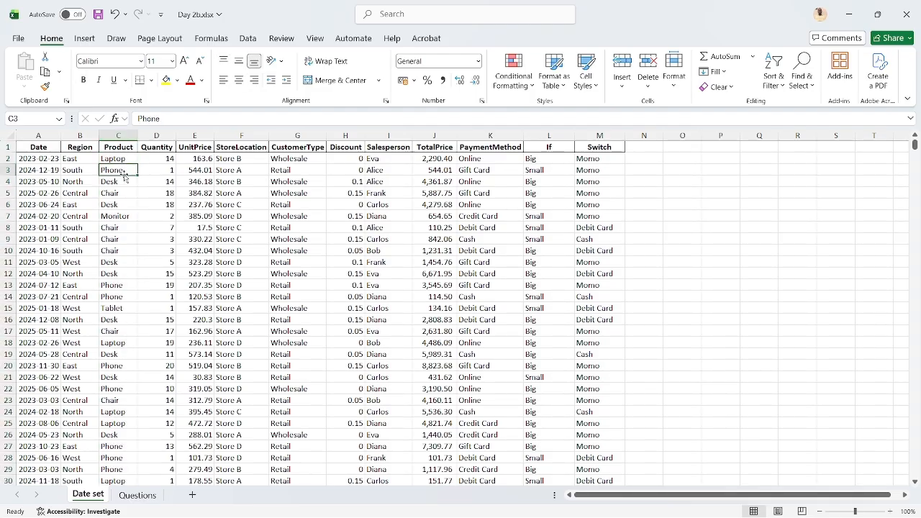
left_click(261, 136)
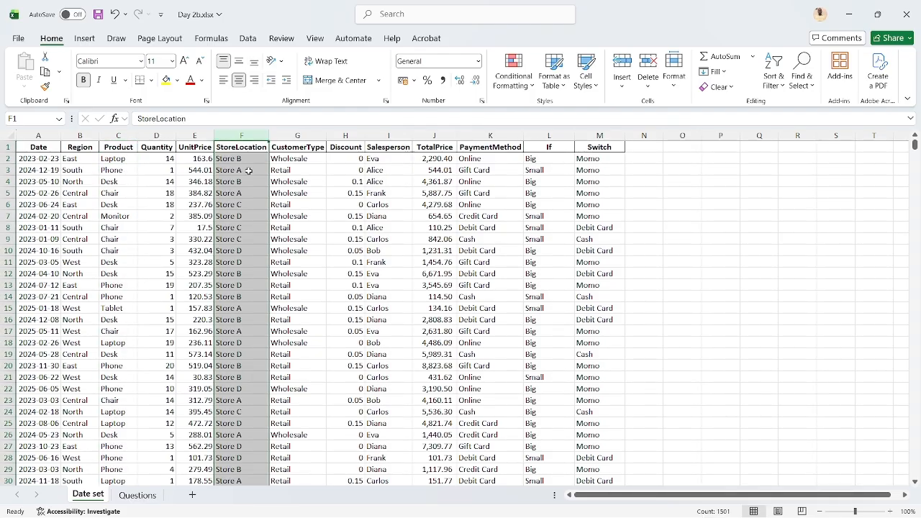
left_click(242, 215)
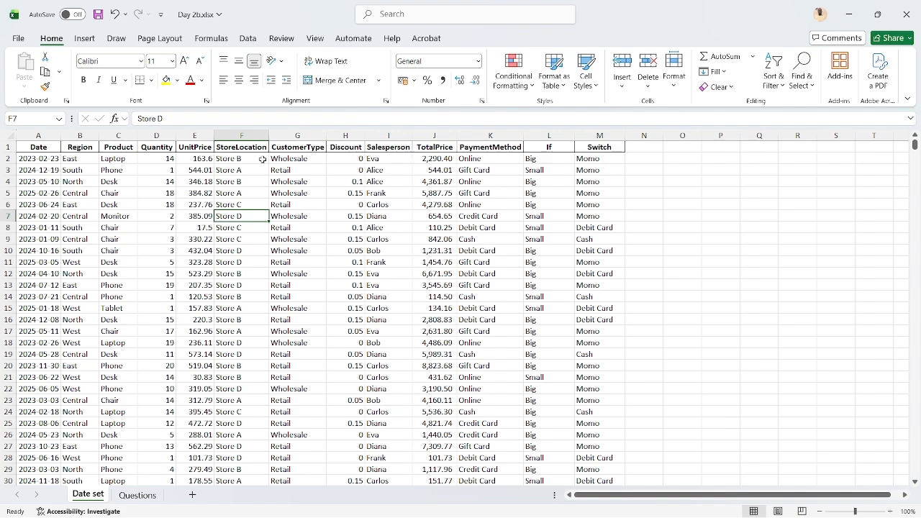
left_click(129, 171)
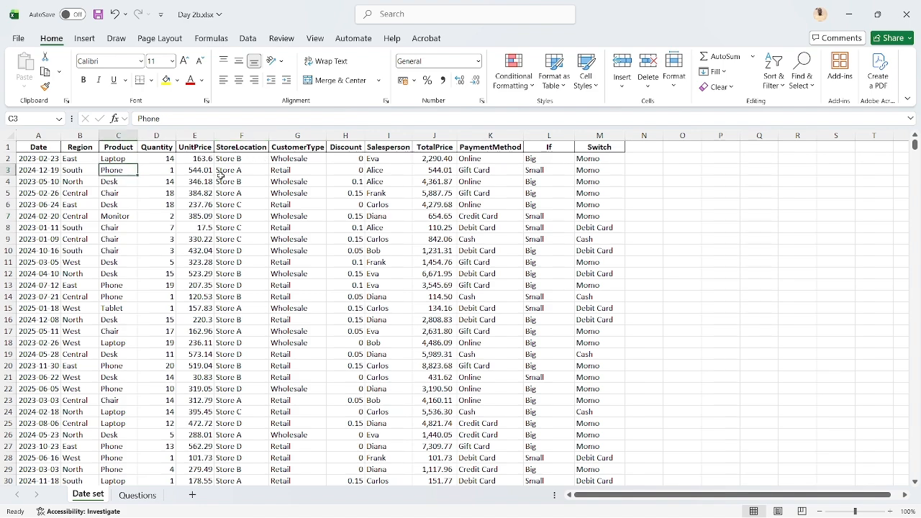
Review the Count, Countblank and Countif questions, checking the Date set sheet's Product column for the tablets question
left_click(136, 496)
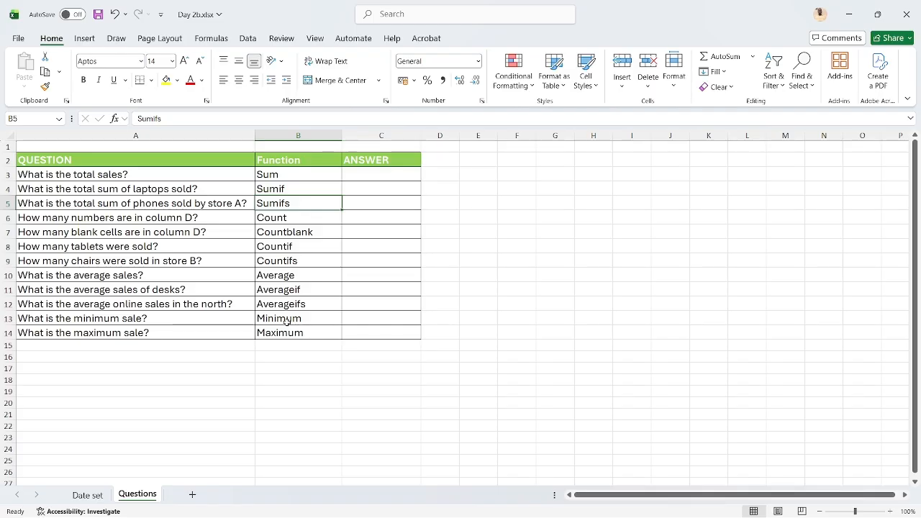
key("Down")
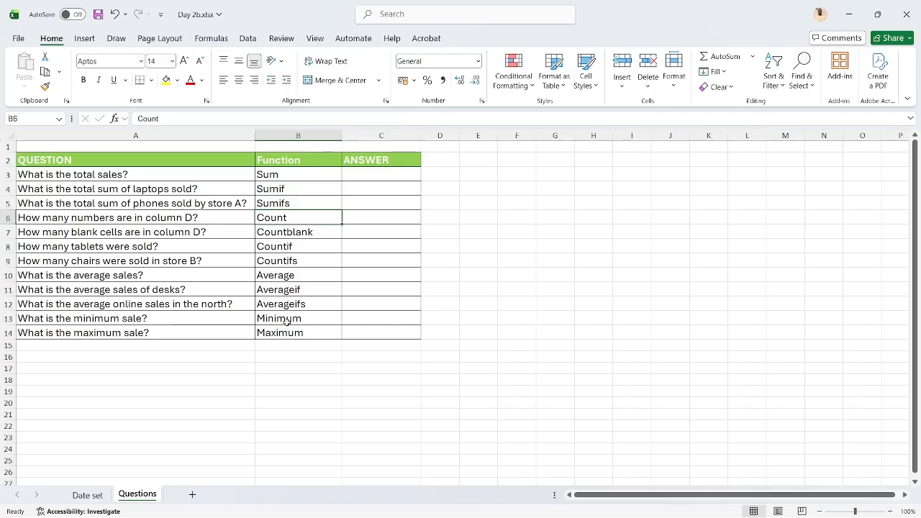
key("Down")
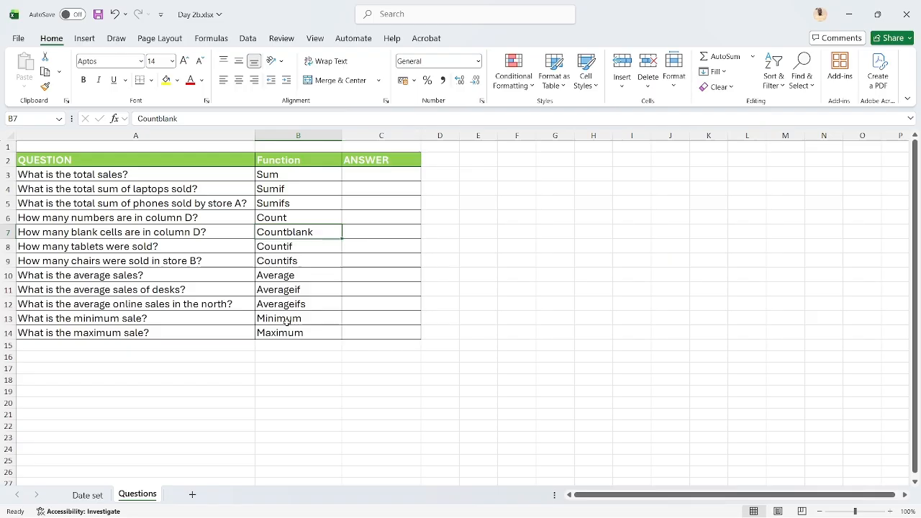
key("Down")
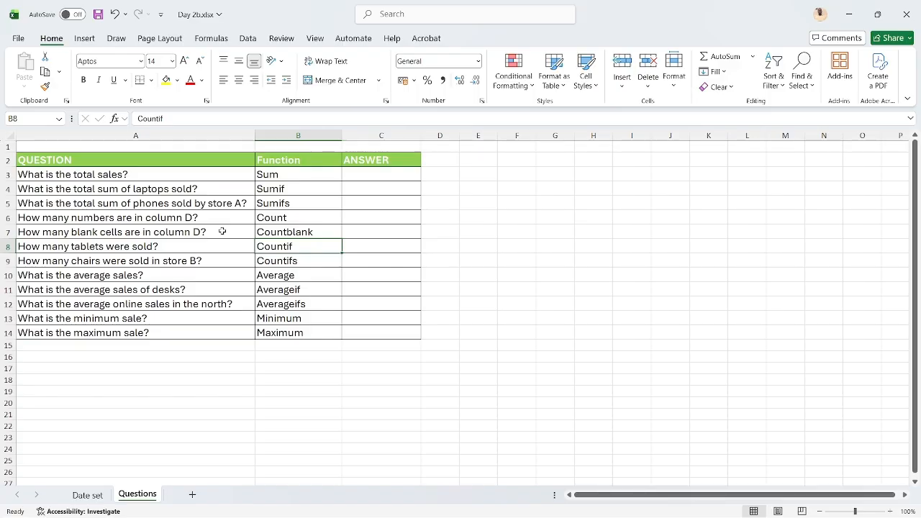
left_click(144, 462)
left_click(99, 500)
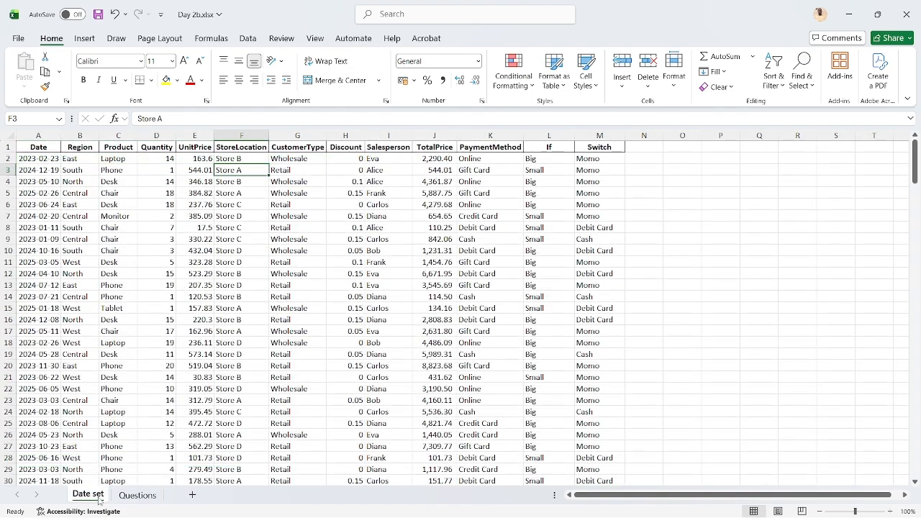
left_click(129, 136)
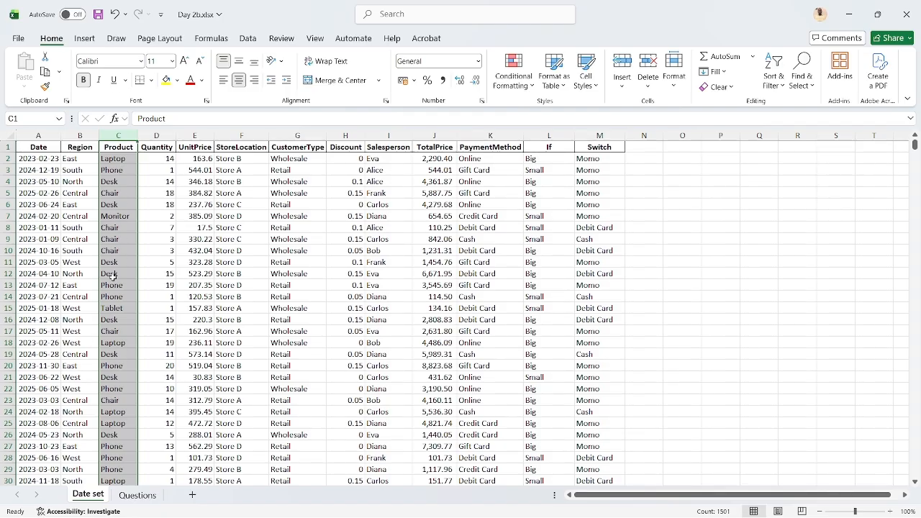
left_click(122, 333)
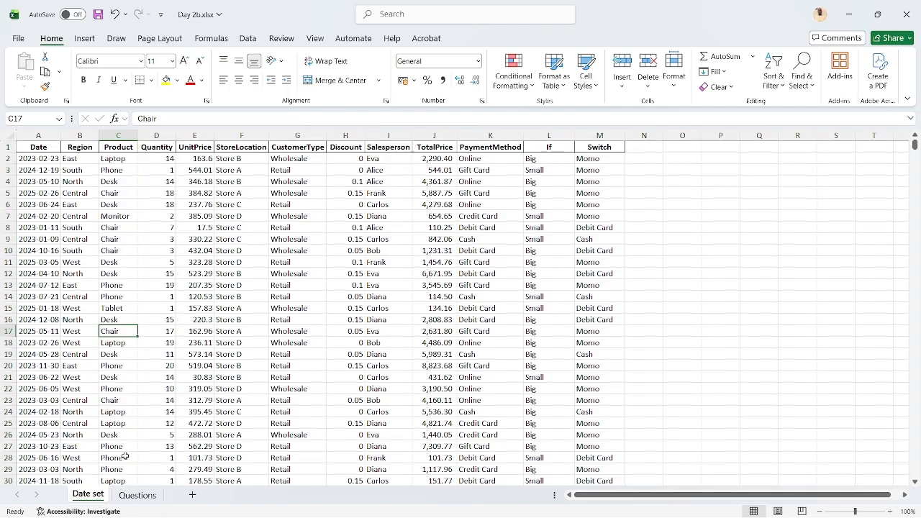
Go through the Countif, Countifs, Average, Averageif and Averageifs questions on the Questions sheet
left_click(138, 495)
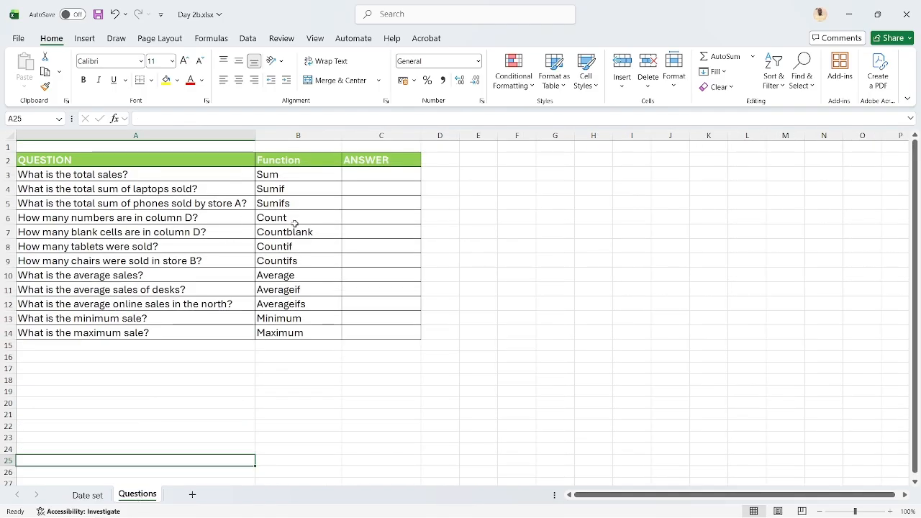
left_click(294, 246)
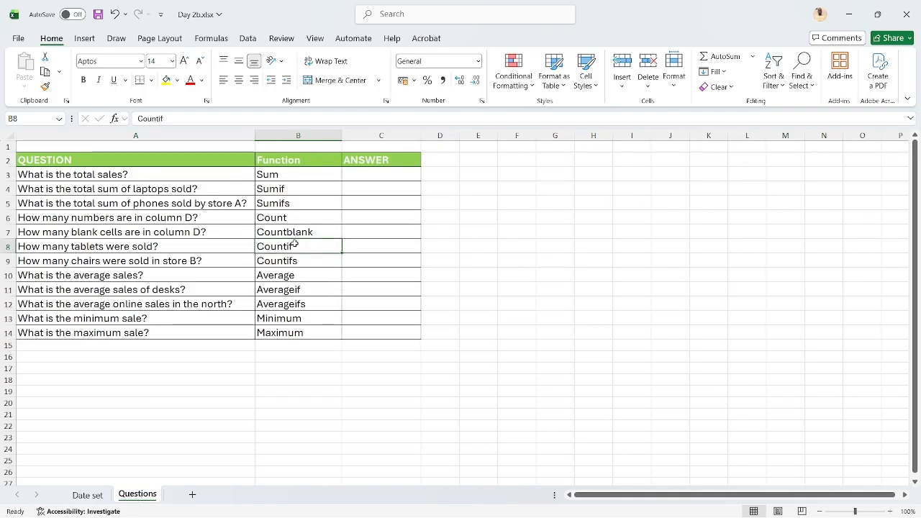
key("Down")
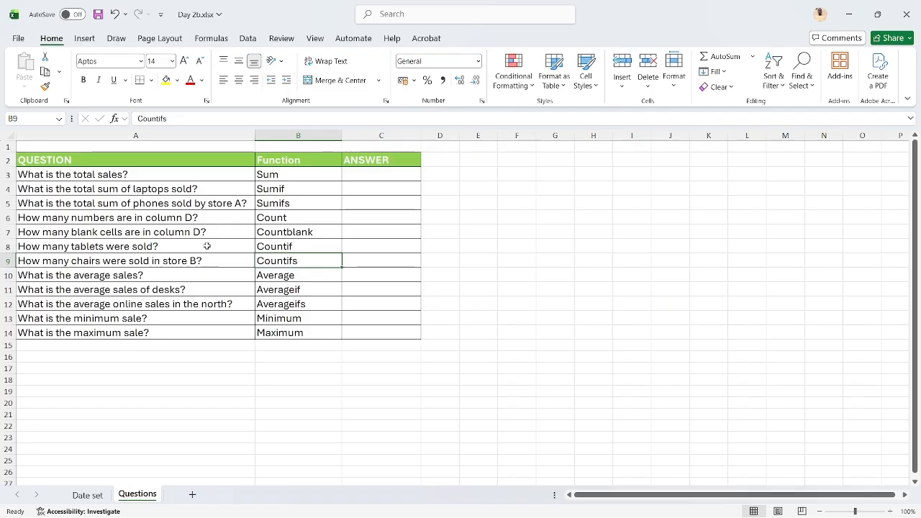
key("Down")
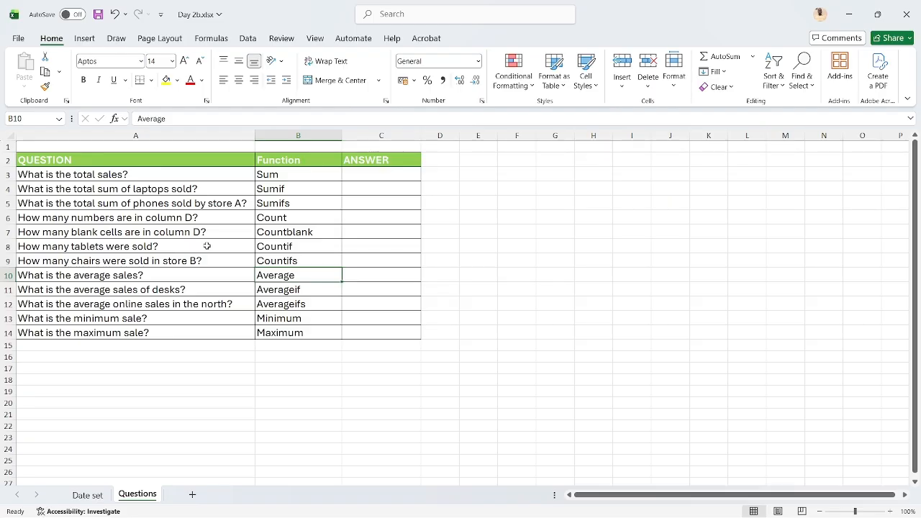
key("Down")
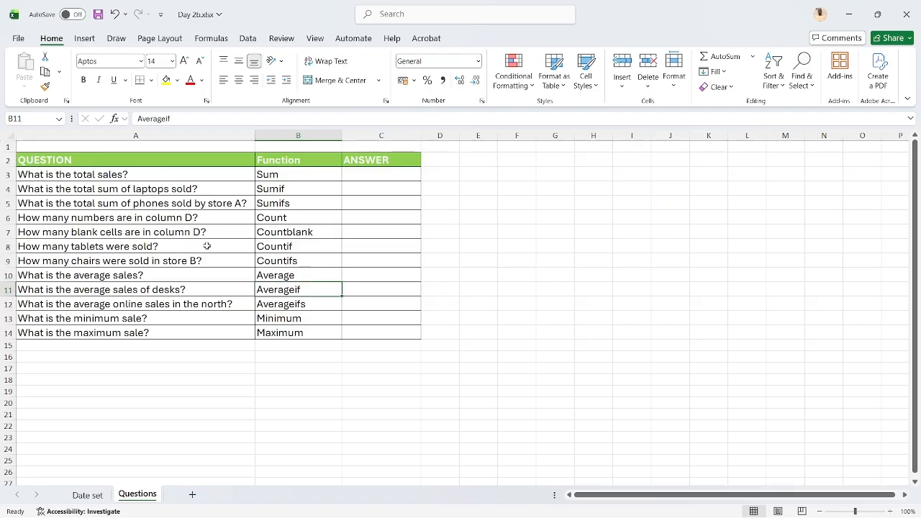
key("Down")
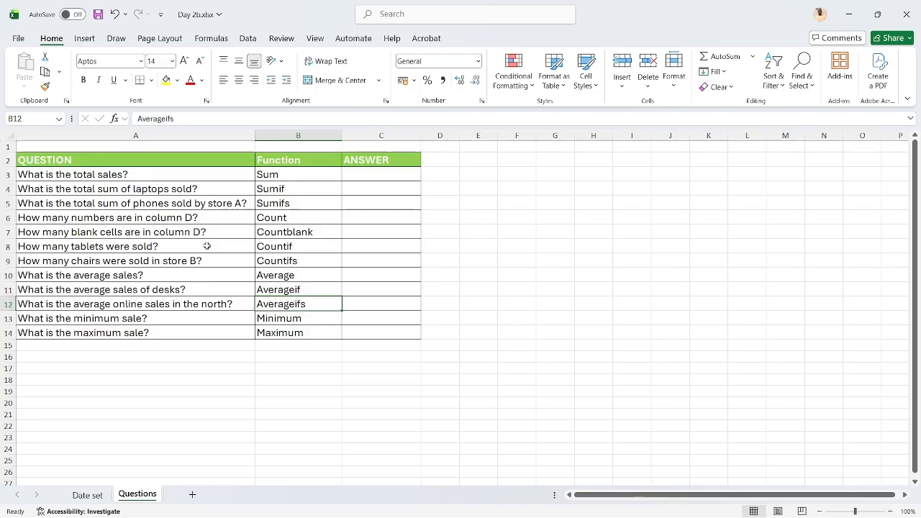
Examine the PaymentMethod and Region columns in the Date set sheet as the two criteria for the Averageifs question
left_click(87, 495)
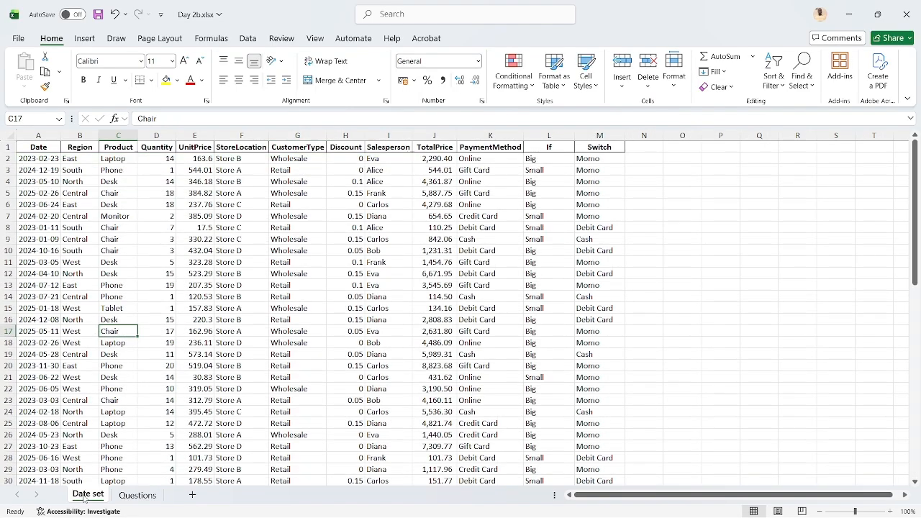
left_click(485, 159)
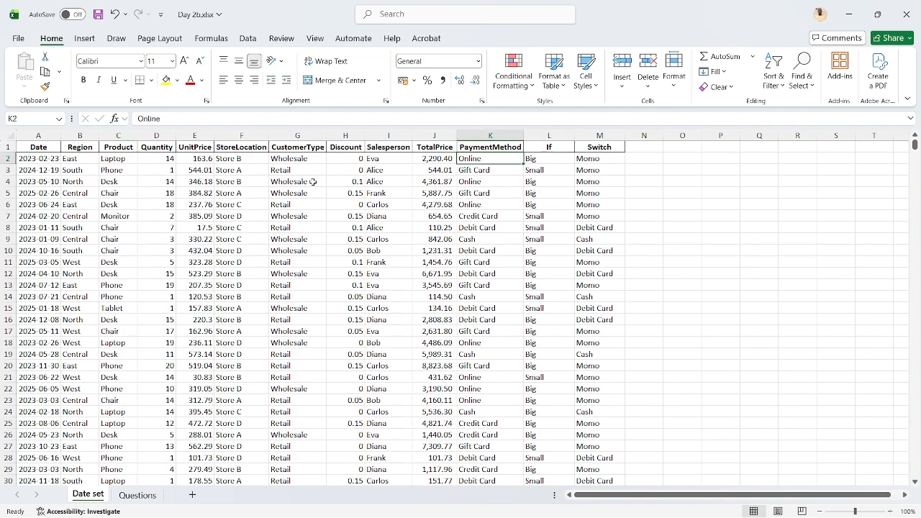
left_click(67, 244)
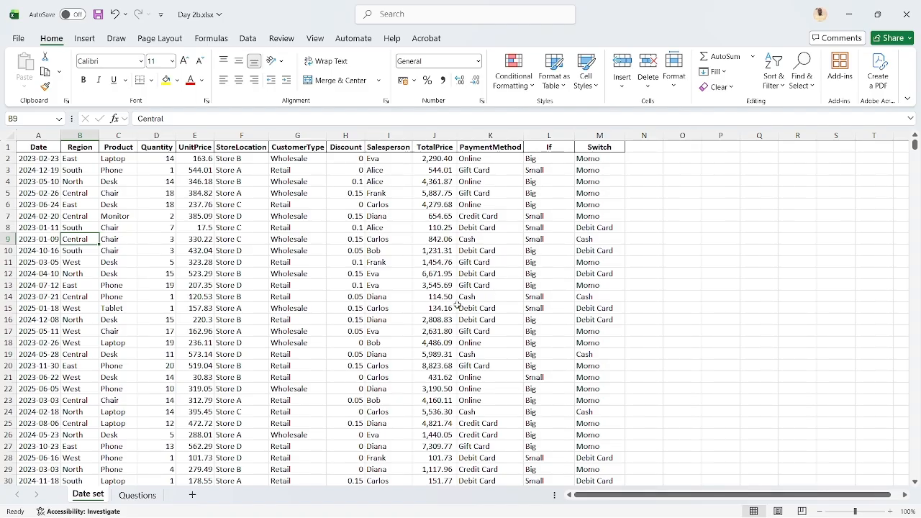
Review the Minimum and Maximum sale questions in rows 13 and 14 of the Questions sheet
left_click(133, 496)
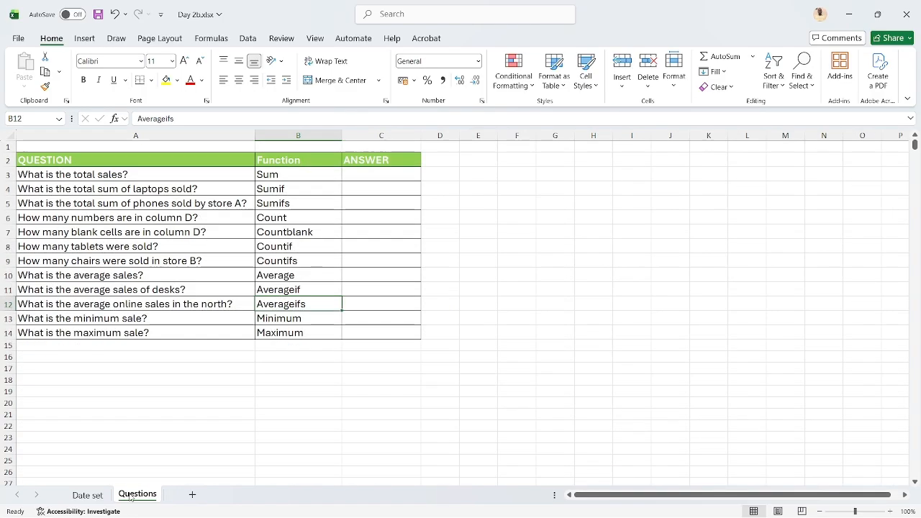
left_click(260, 320)
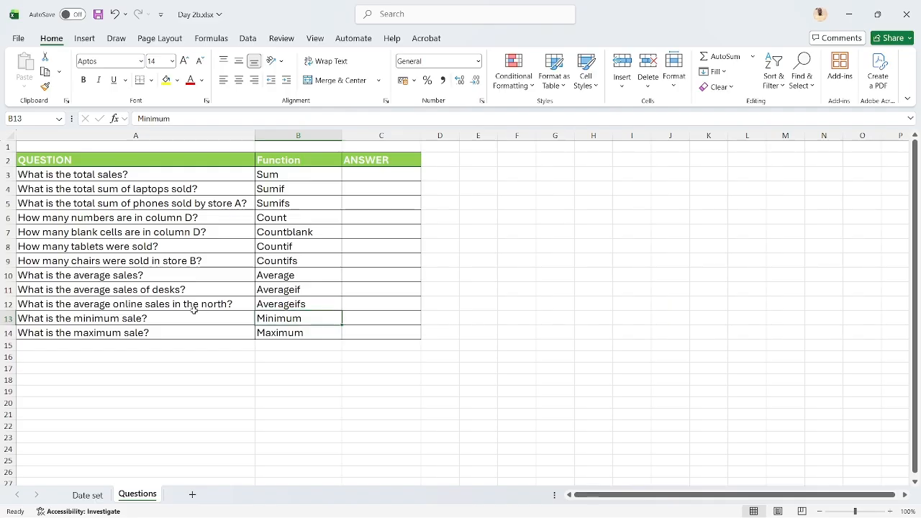
left_click(276, 334)
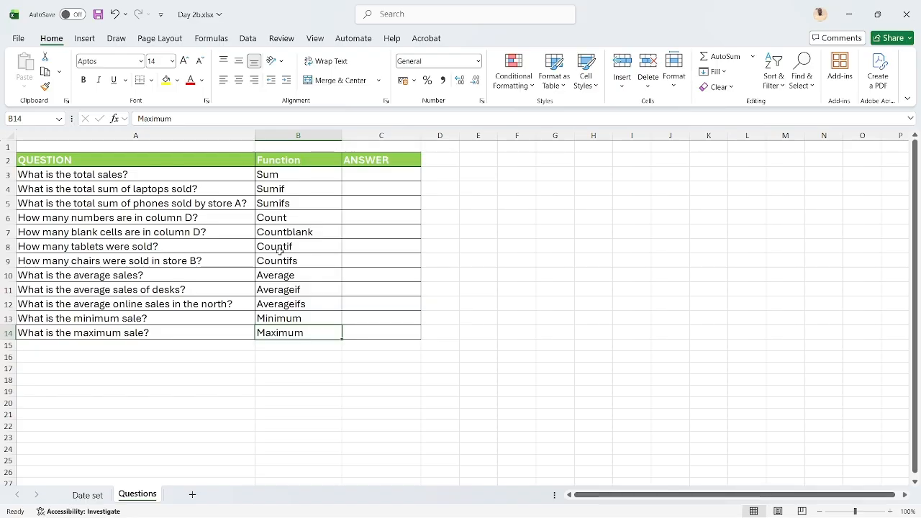
Open the Day 3.xlsx workbook from the 2026 Course materials folder
mouse_move(376, 508)
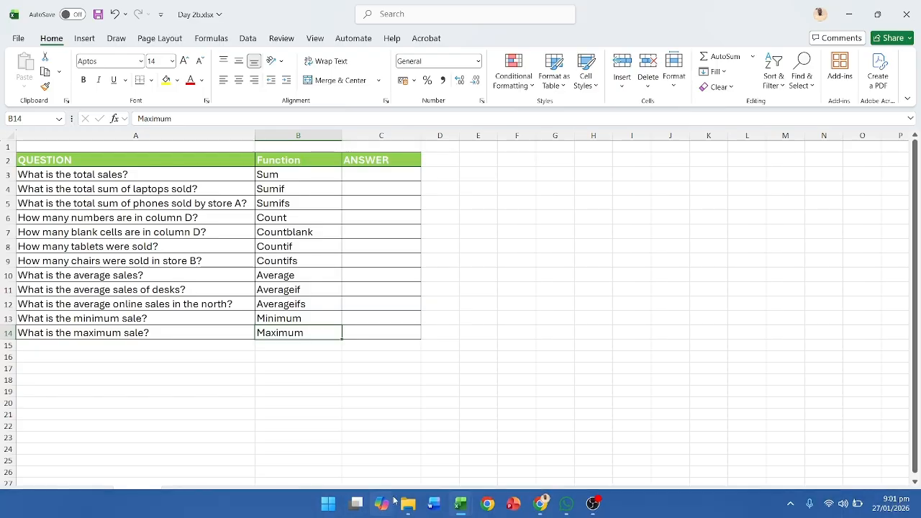
left_click(408, 504)
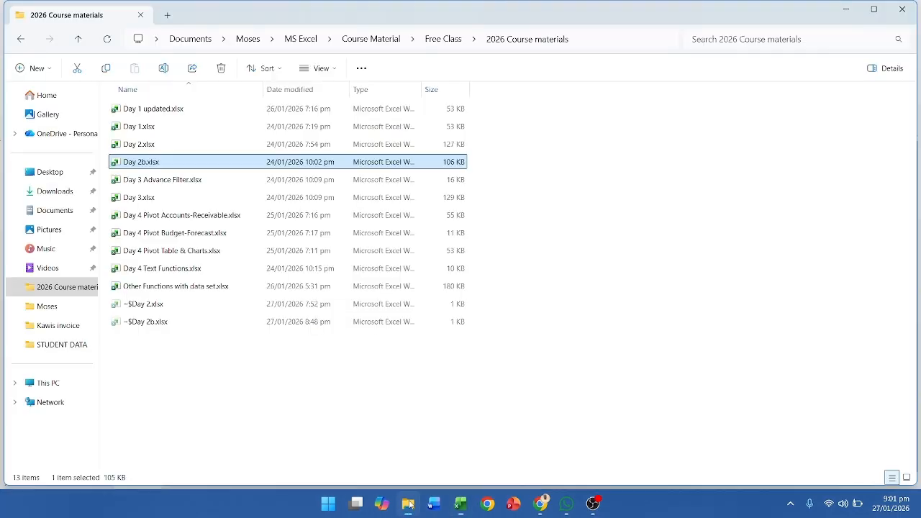
left_click(221, 197)
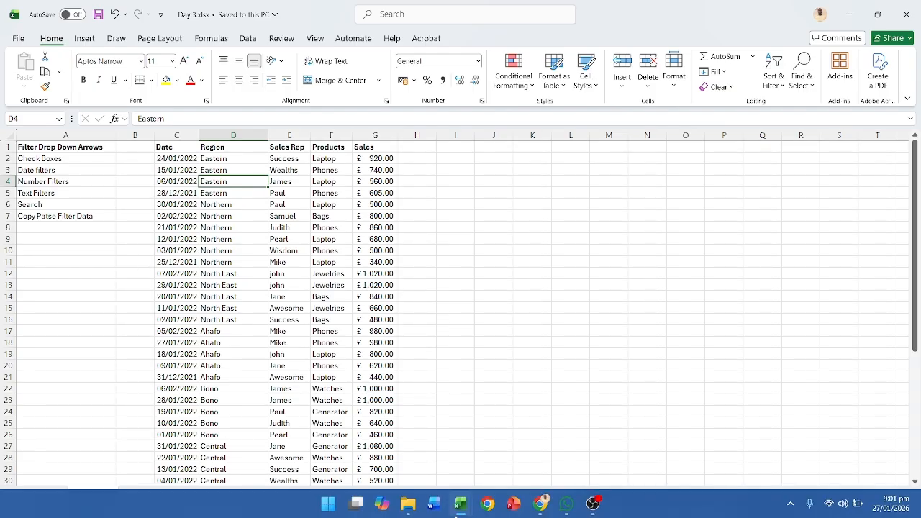
Open the Day 3 Advance Filter.xlsx workbook from the 2026 Course materials folder
left_click(409, 504)
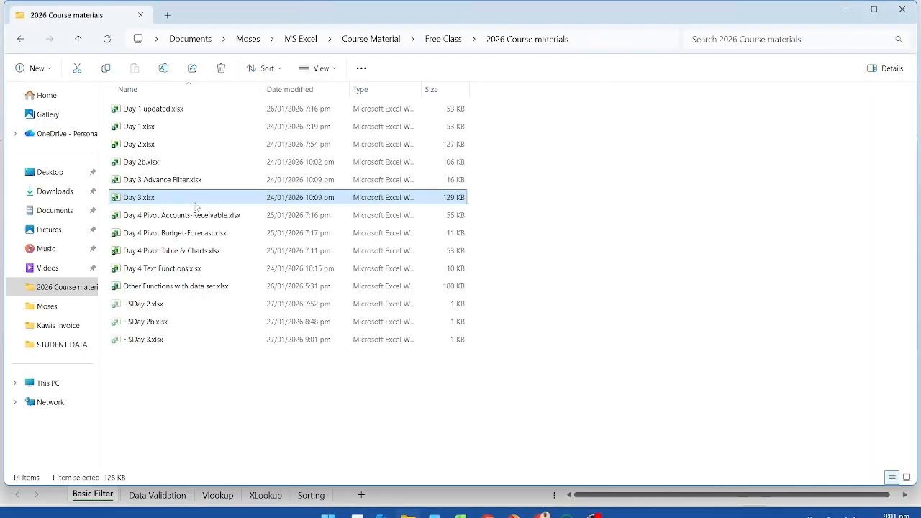
left_click(167, 182)
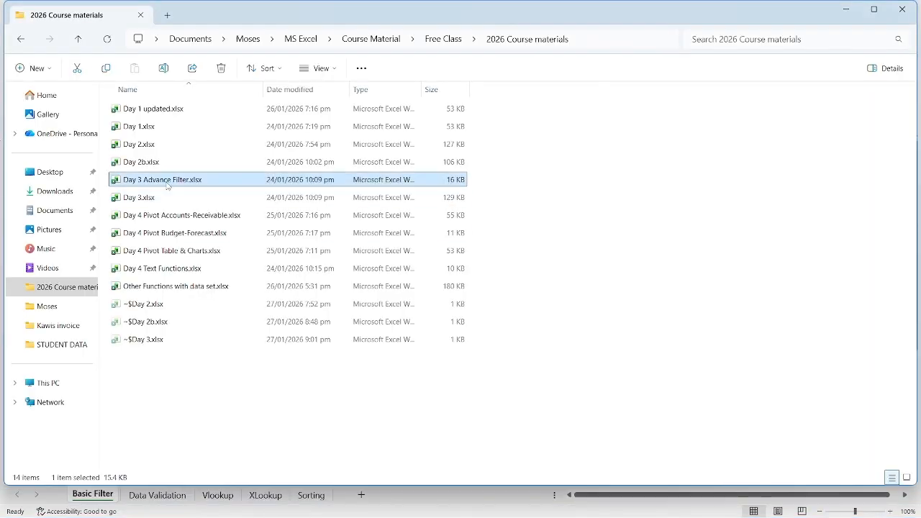
double_click(167, 185)
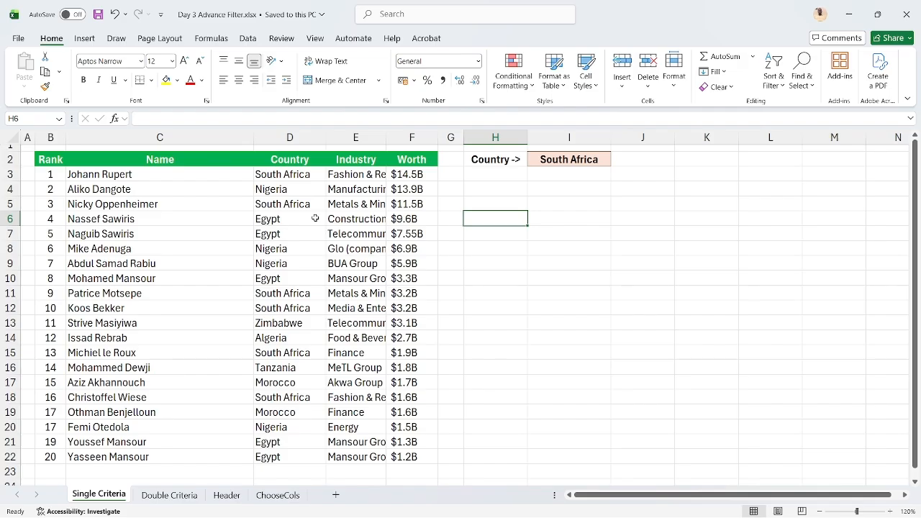
Add filter arrows to the header row B2:F2 on the Single Criteria sheet
left_click(497, 186)
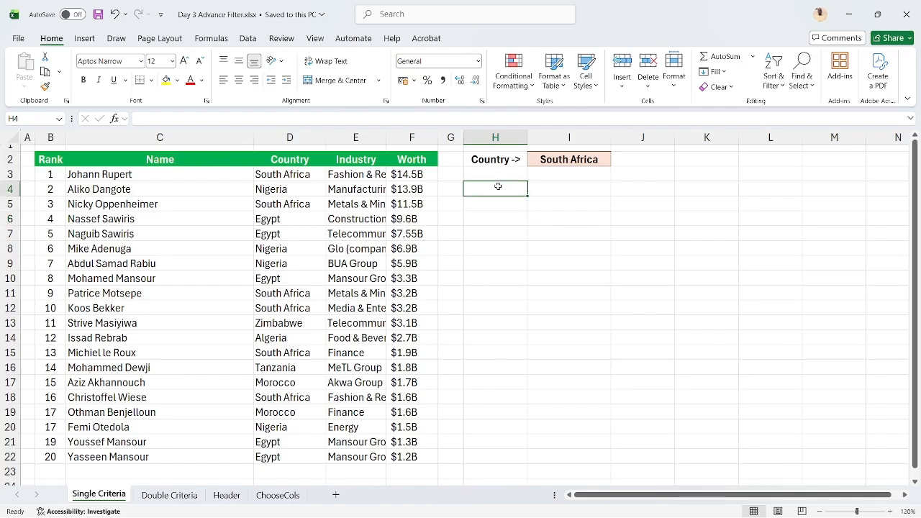
left_click(246, 39)
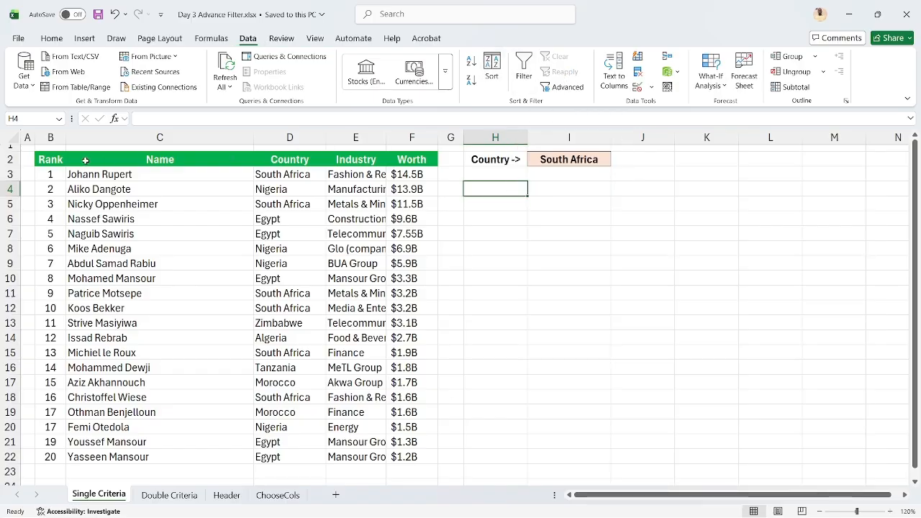
left_click_drag(50, 160, 414, 160)
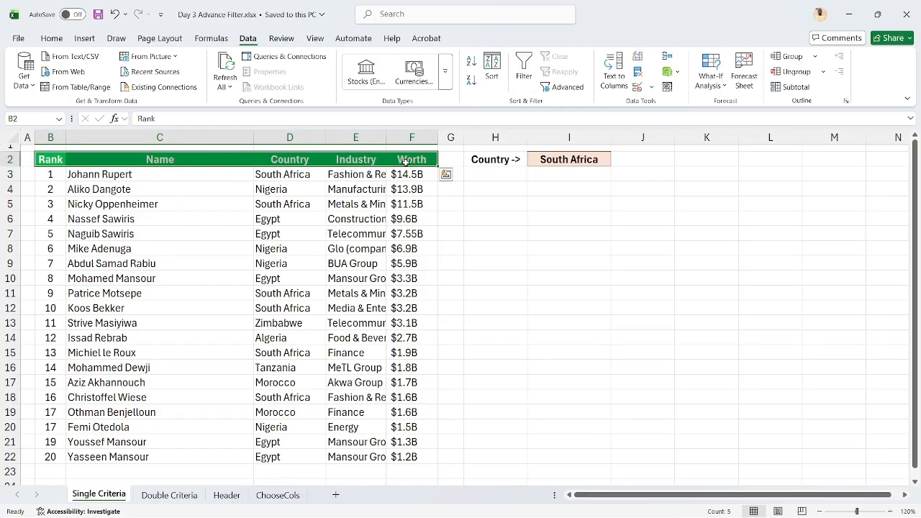
left_click(523, 70)
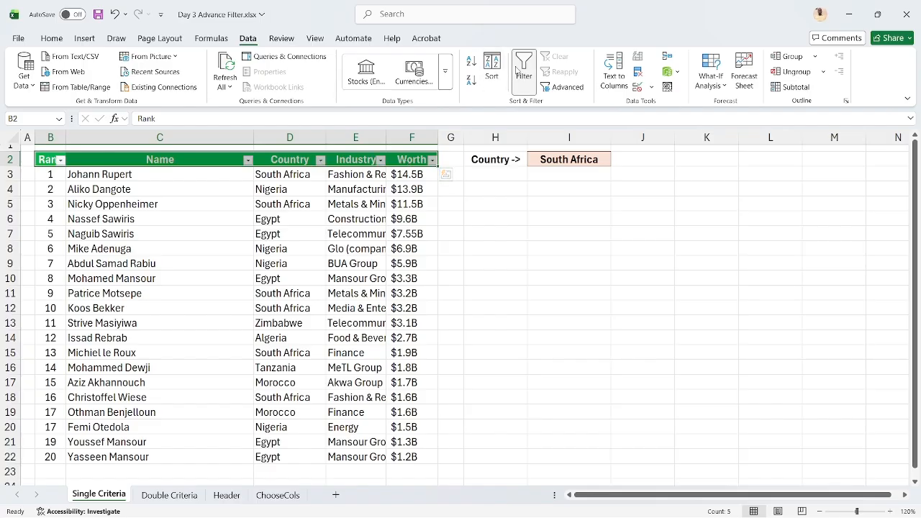
Filter the Industry column to show only Energy and remove the filter from the table again
left_click(339, 158)
left_click(380, 160)
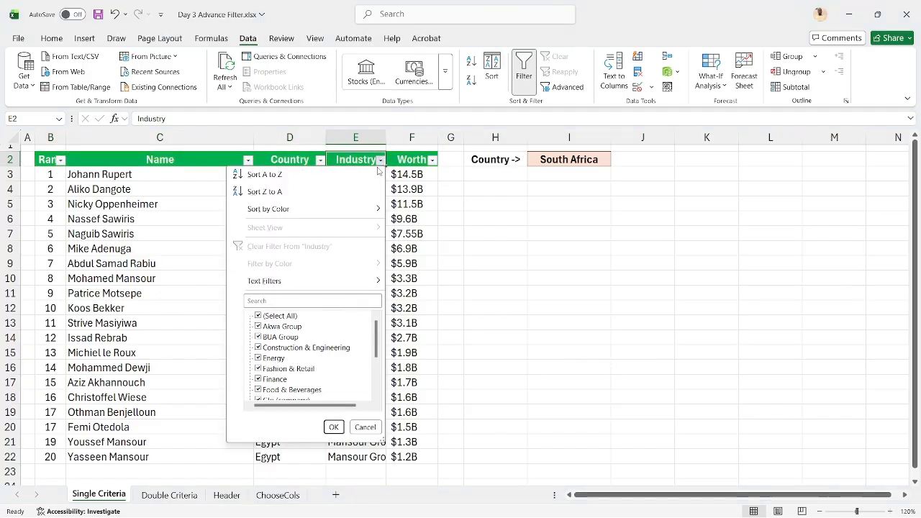
left_click(293, 320)
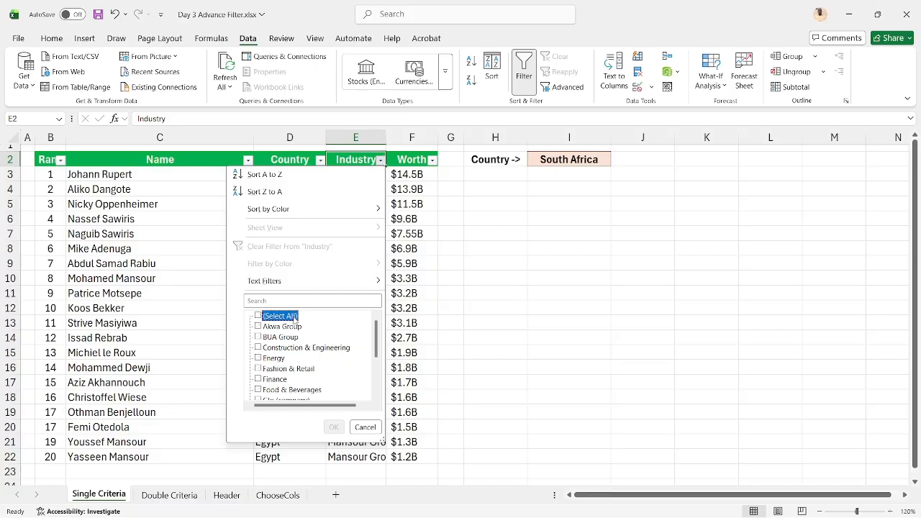
left_click(280, 360)
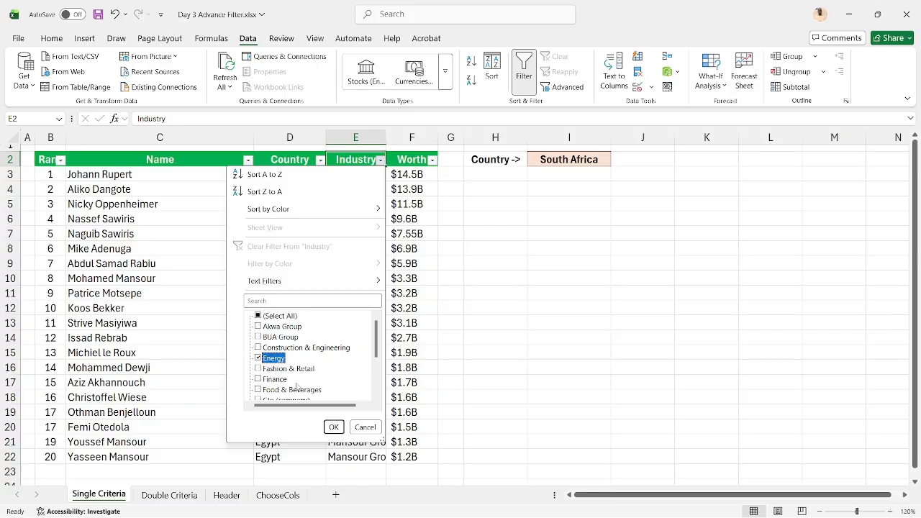
left_click(333, 427)
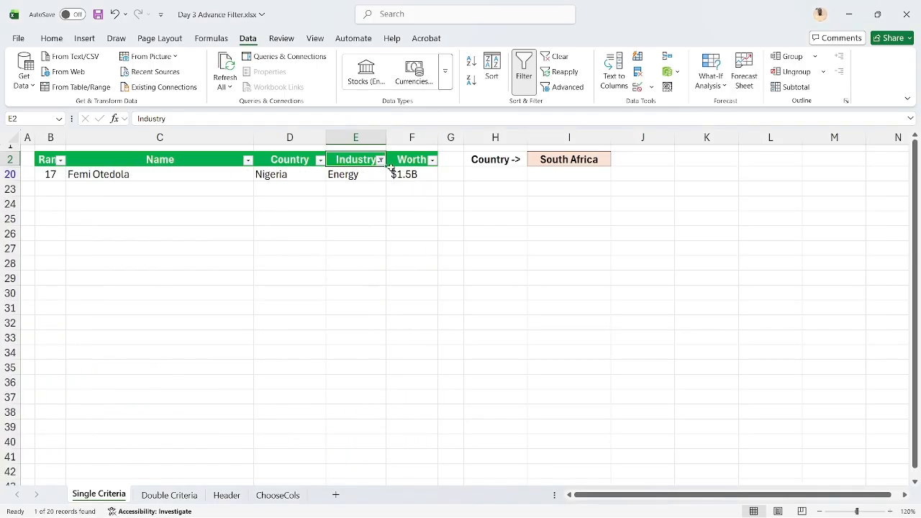
left_click(520, 87)
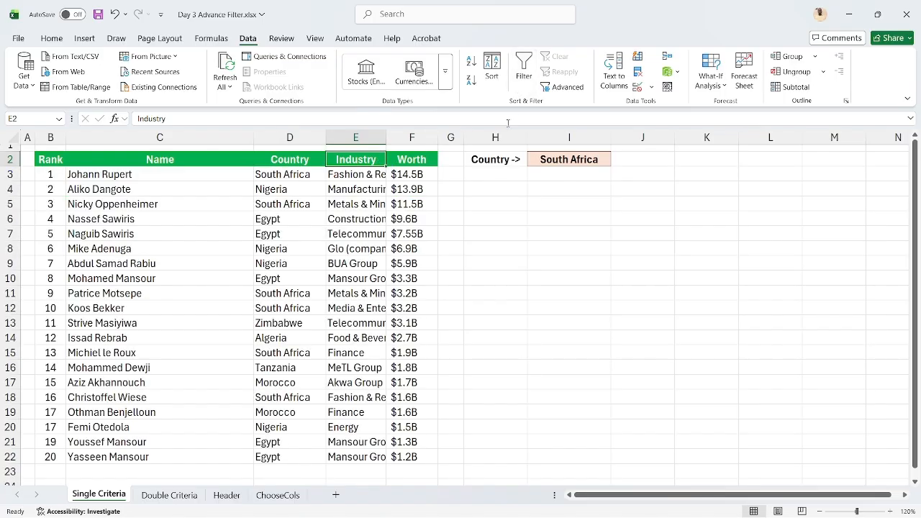
Start a FILTER formula in cell H4 with the whole table B2:F22 as its array
left_click(488, 189)
type("=fu")
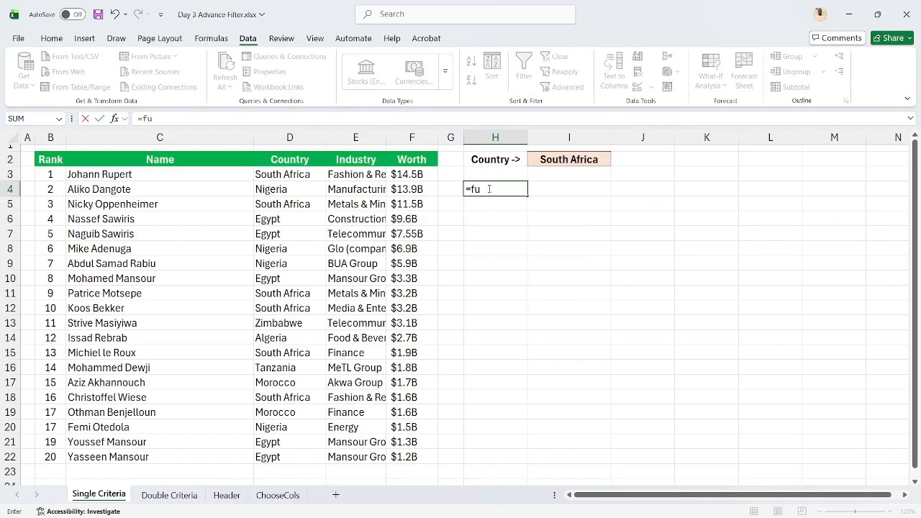
key("BackSpace")
type("il")
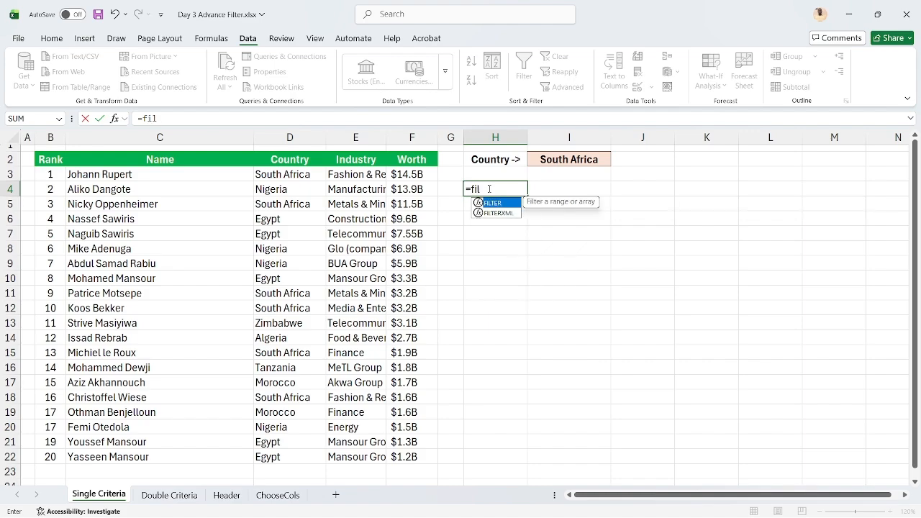
type("t")
key("Tab")
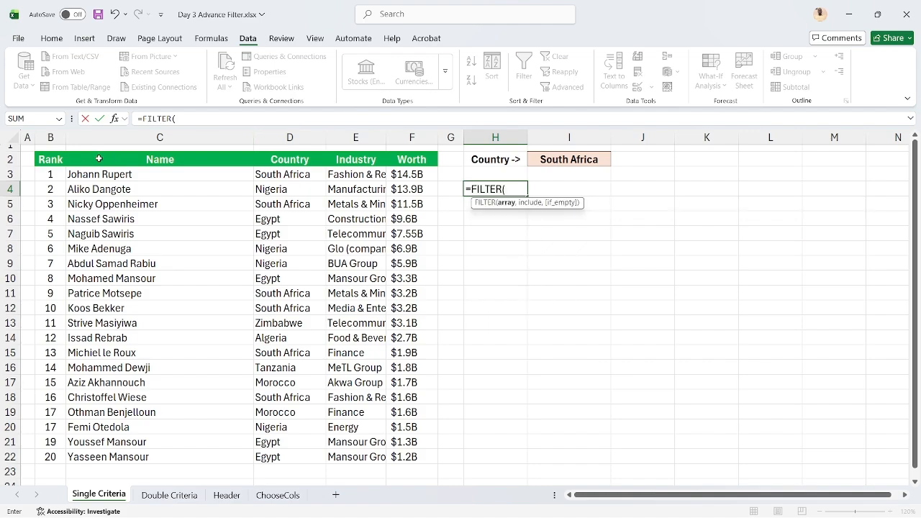
left_click(51, 161)
key("ctrl+shift+Right")
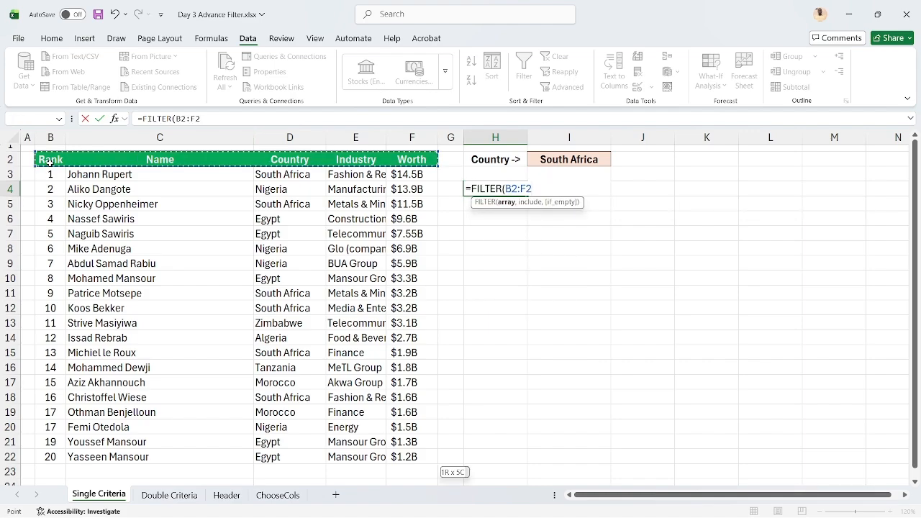
key("ctrl+shift+Down")
type(",")
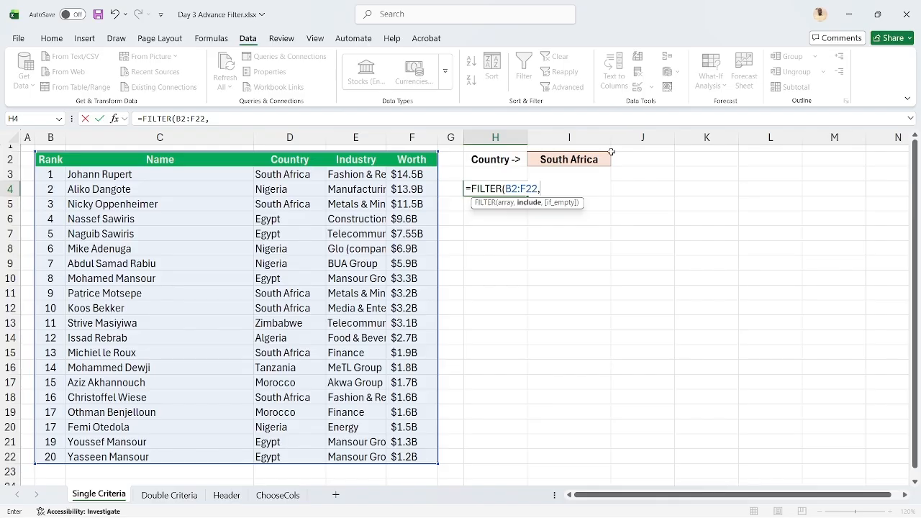
Complete the formula in H4 with D2=I2 as the include condition and "" as the if_empty value
left_click(306, 160)
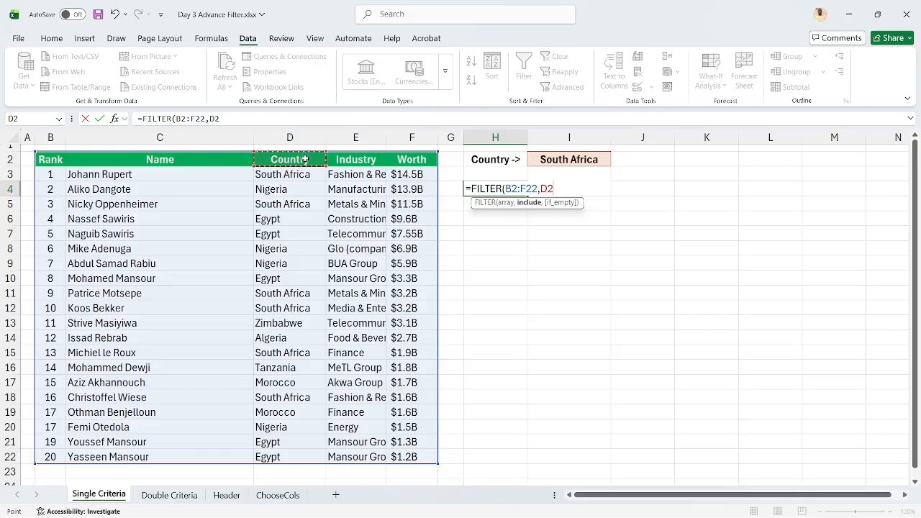
type("=")
left_click(559, 159)
type(",")
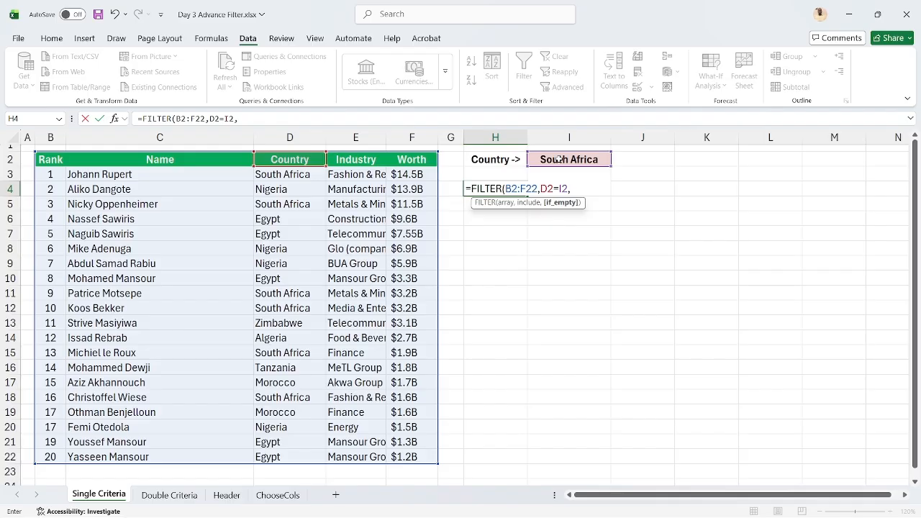
type("\"\"")
key("Return")
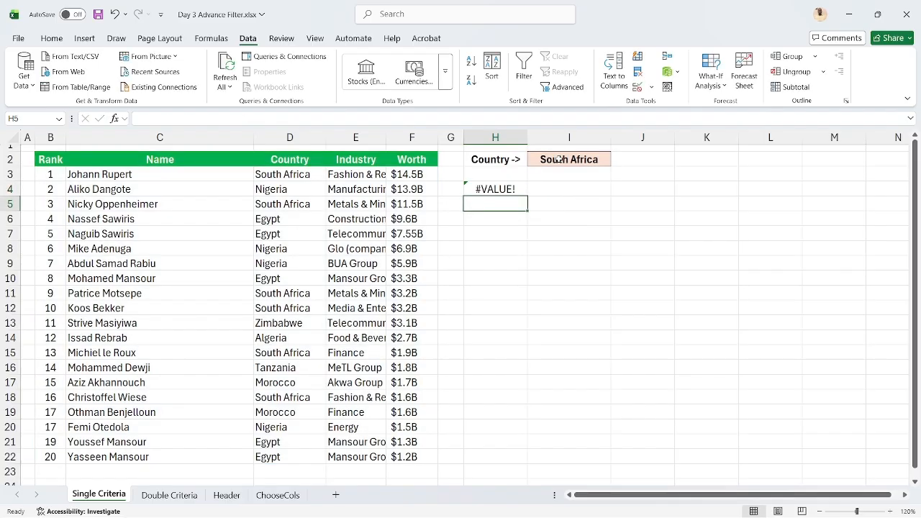
Replace the include argument of the FILTER formula in H4 with only the country cell I2
key("Up")
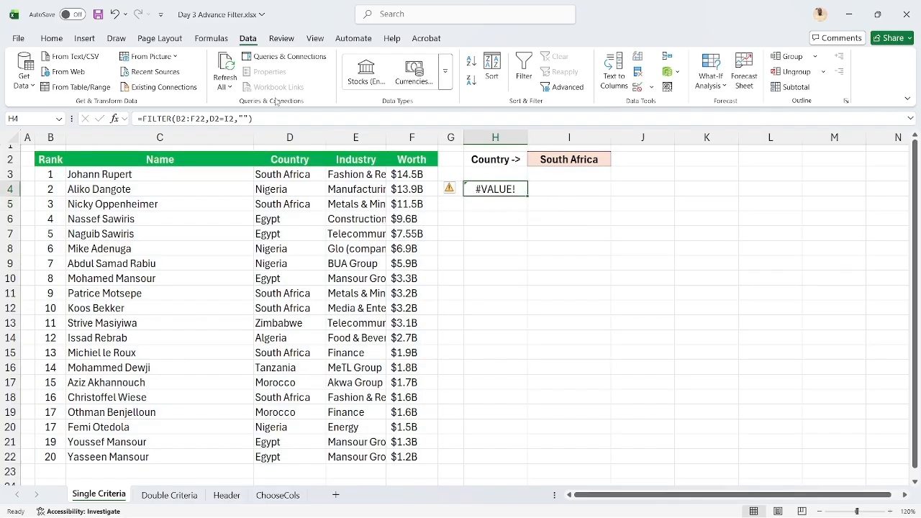
left_click(224, 118)
key("BackSpace")
key("BackSpace")
key("BackSpace")
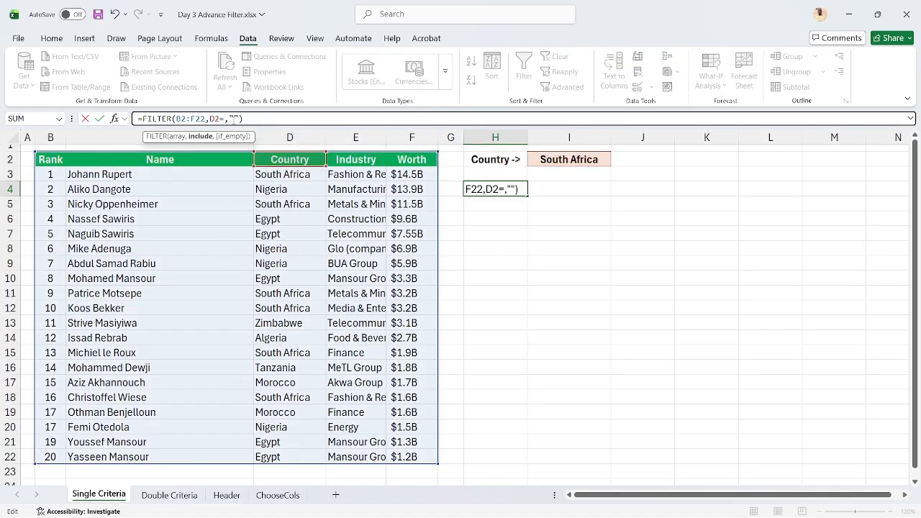
key("BackSpace")
key("BackSpace")
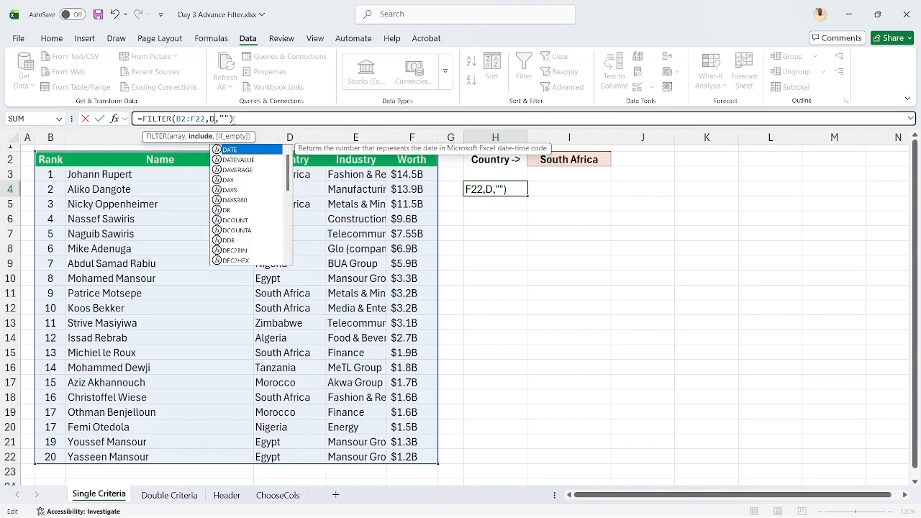
left_click(554, 157)
key("Return")
Change the include argument of the FILTER formula in H4 to the range H2:I2
key("Up")
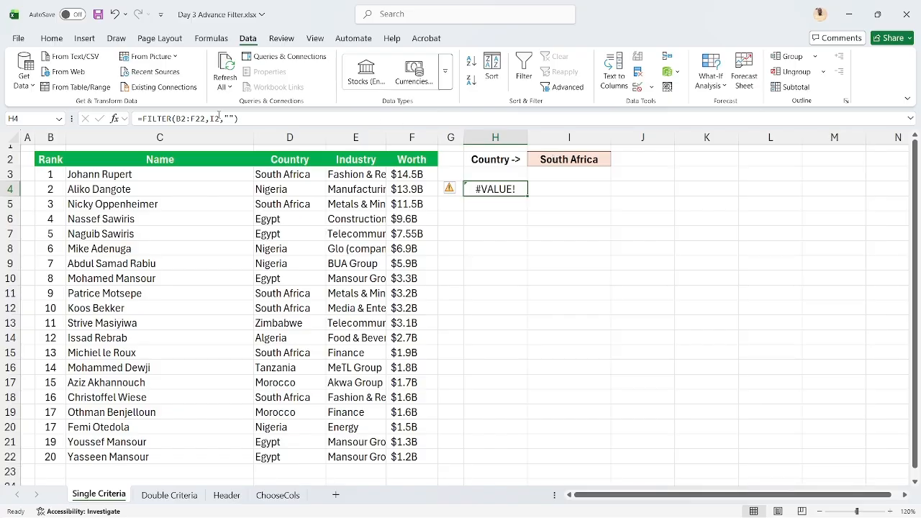
left_click(220, 118)
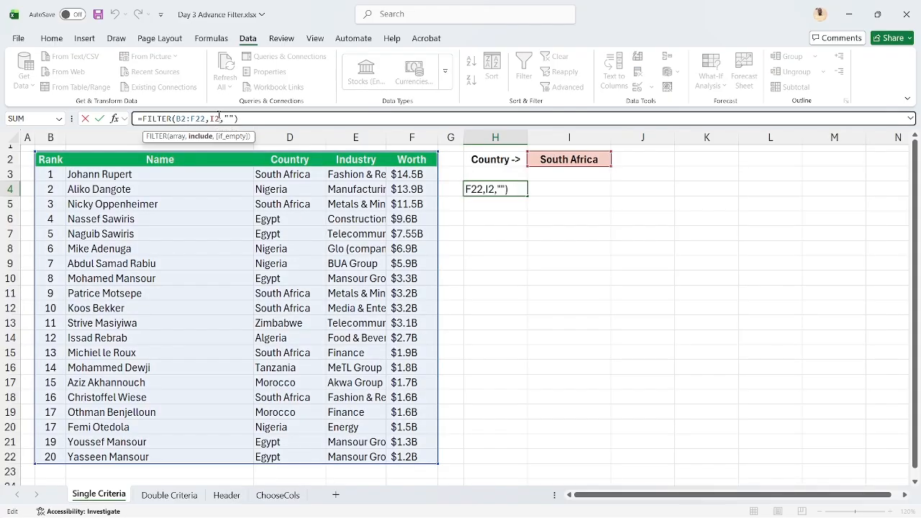
key("BackSpace")
key("BackSpace")
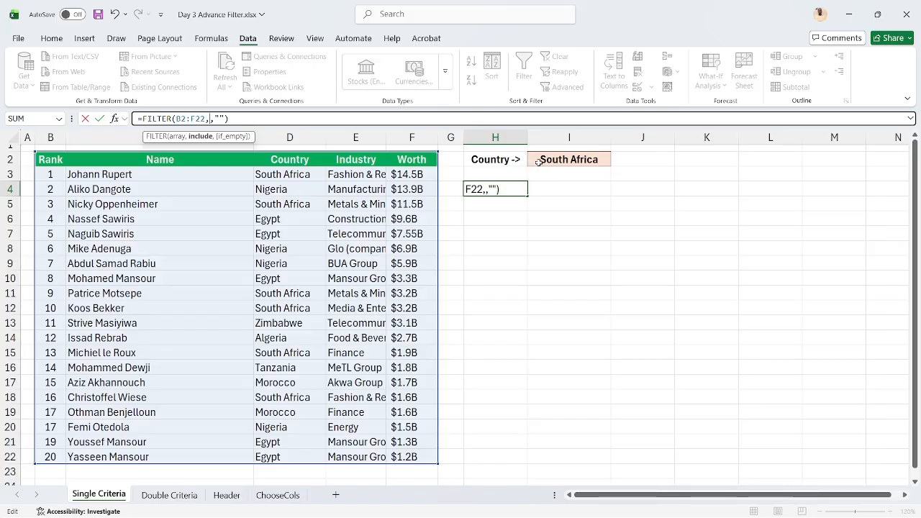
left_click(501, 159)
left_click(551, 159)
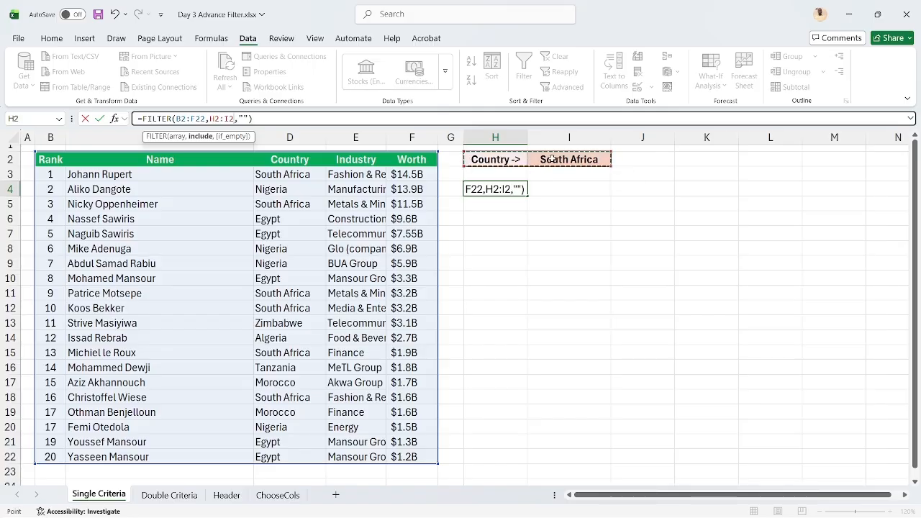
key("Return")
key("Up")
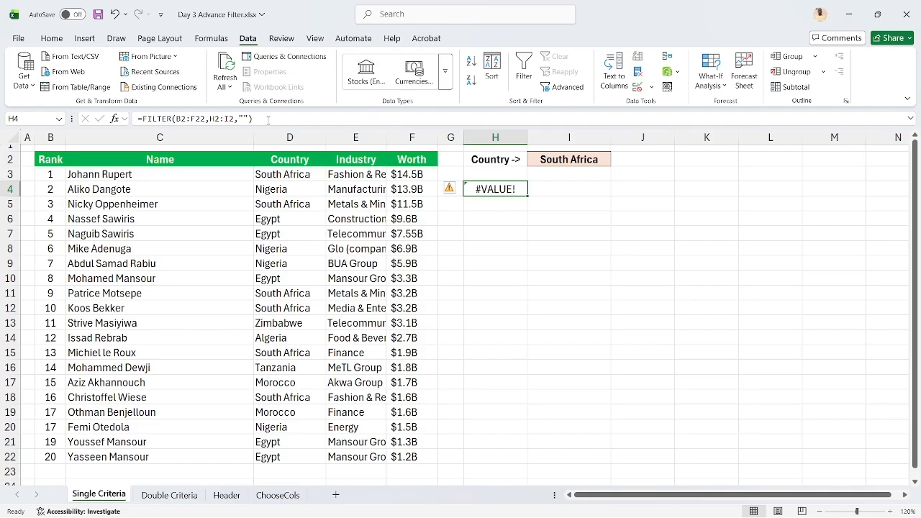
Delete the FILTER formula from cell H4
left_click(242, 119)
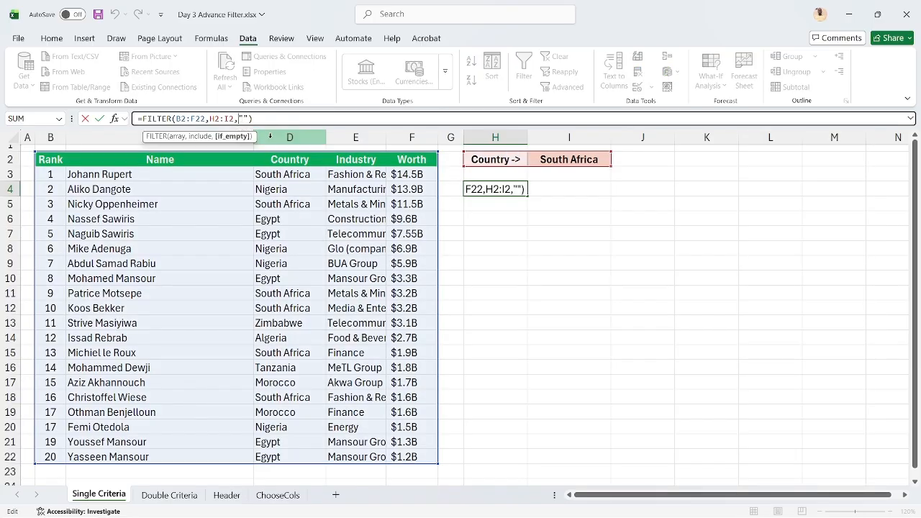
key("ctrl+Return")
key("Delete")
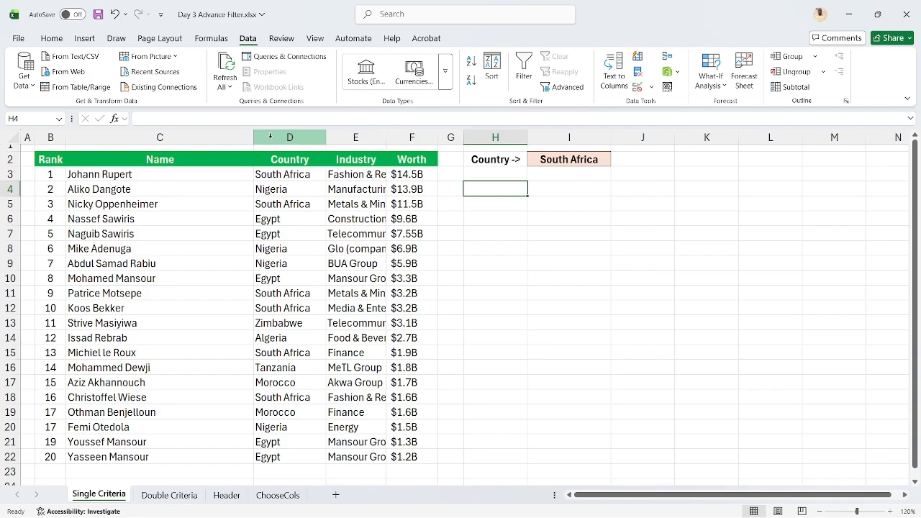
type("=fu")
key("BackSpace")
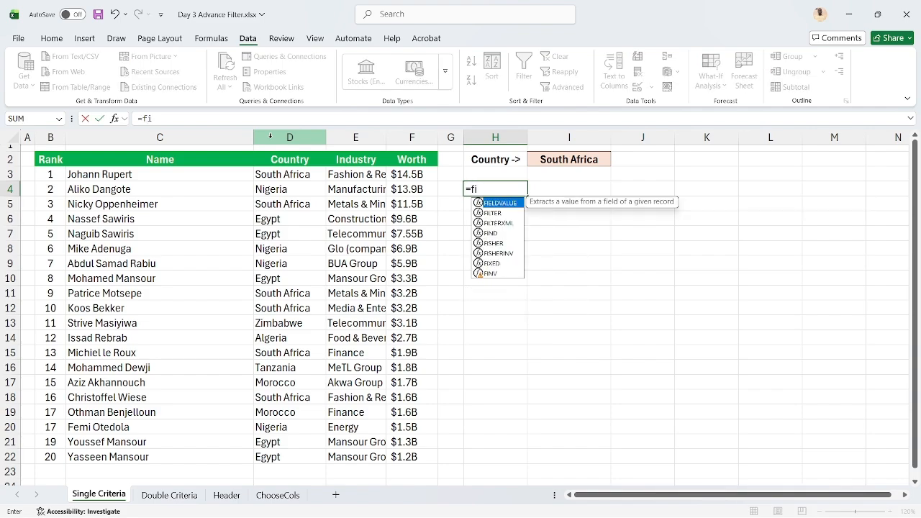
type("il")
key("Tab")
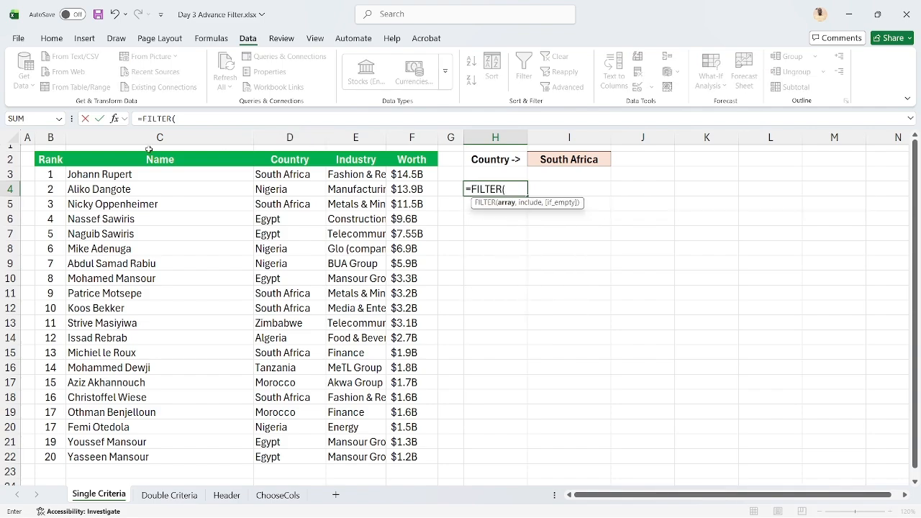
left_click(57, 160)
key("ctrl+shift+Right")
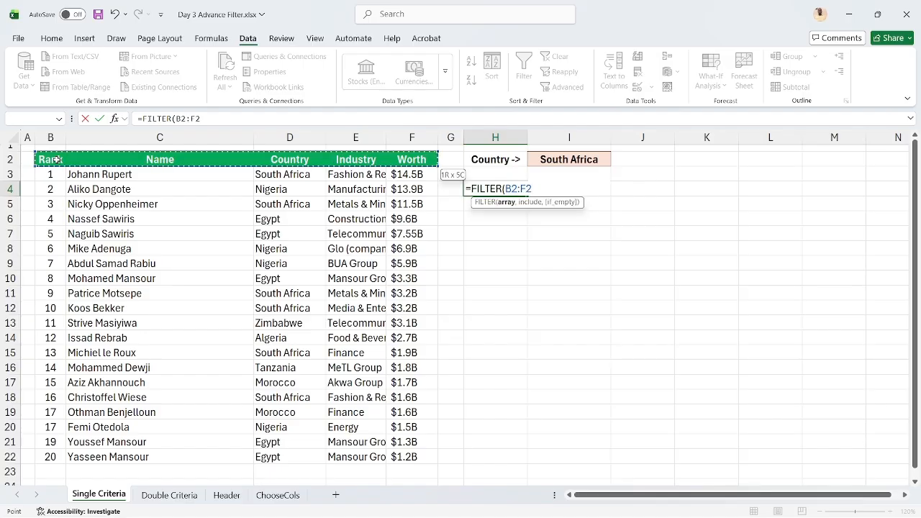
key("ctrl+shift+Down")
type(",")
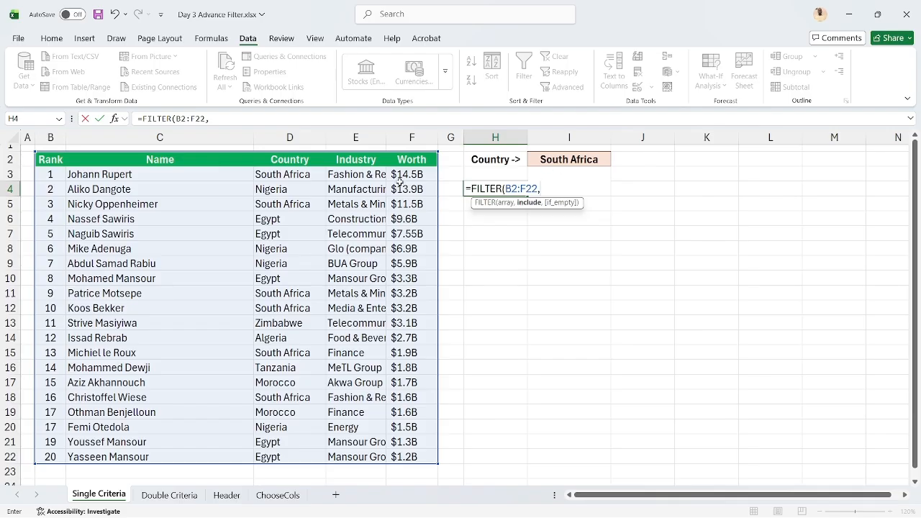
left_click(552, 159)
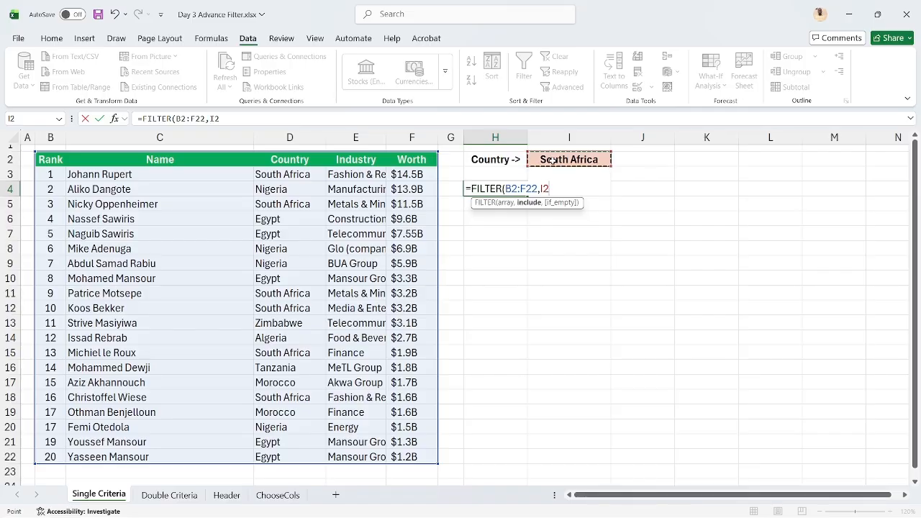
key("Escape")
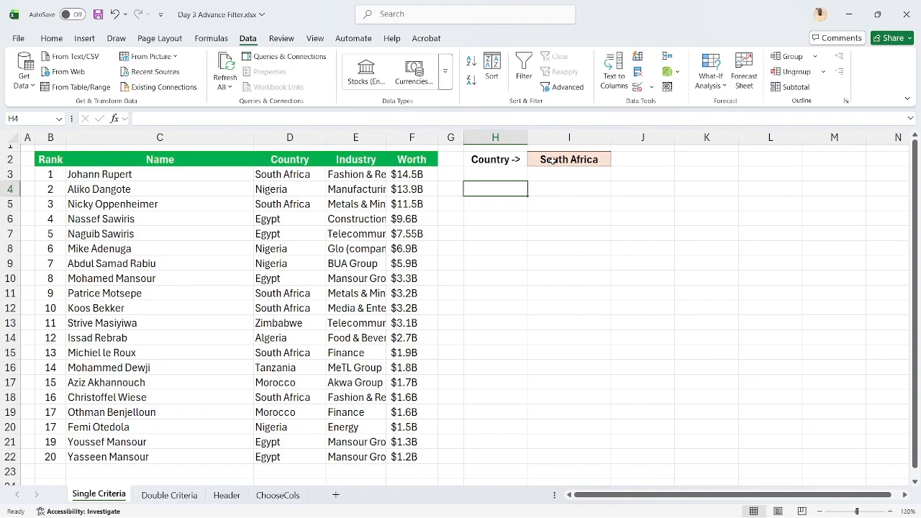
Switch to the Day 2b.xlsx workbook and open its Date set sheet
key("alt+Tab")
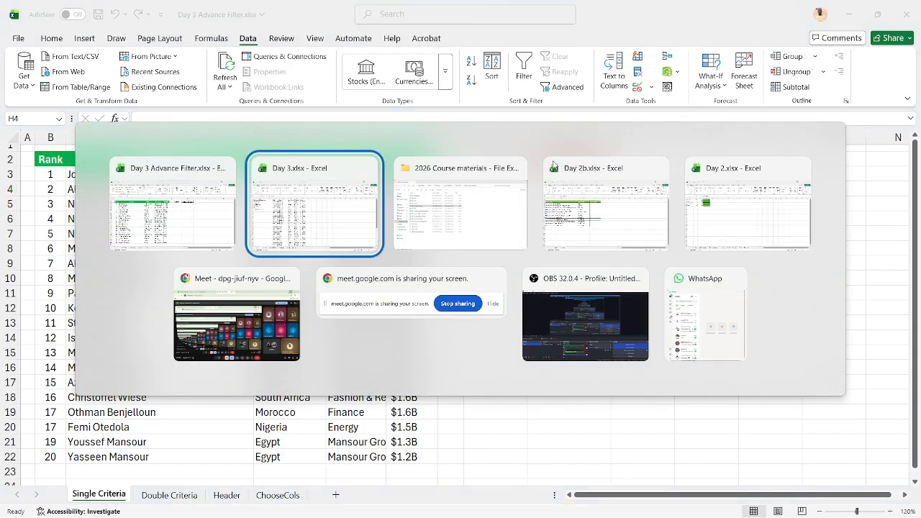
key("Tab")
key("Tab")
key("Tab")
key("Tab")
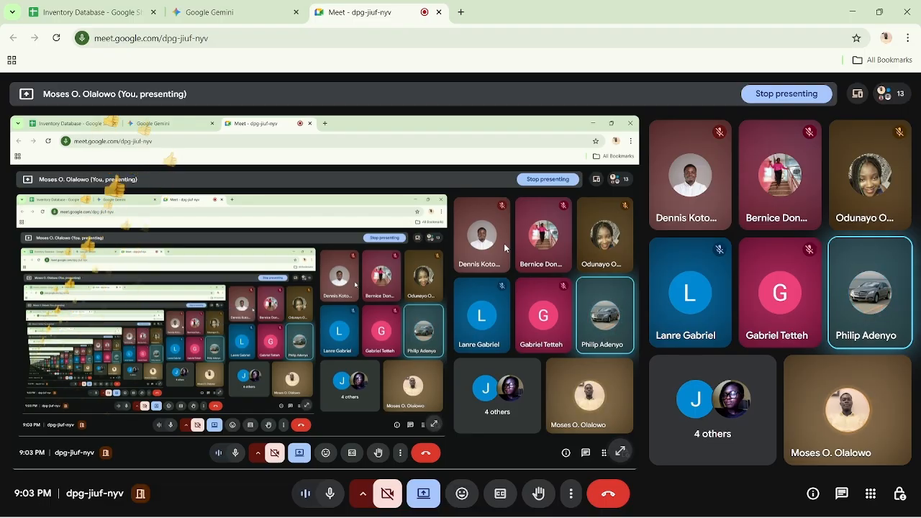
mouse_move(497, 514)
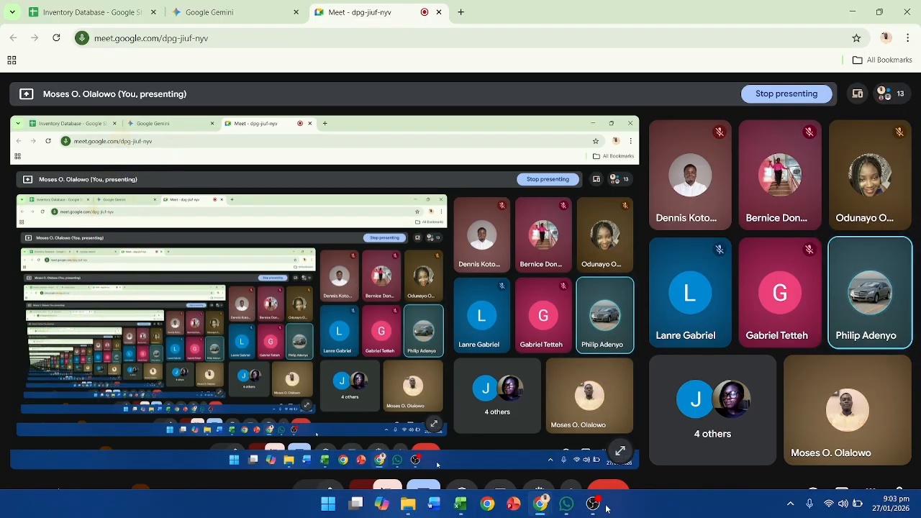
mouse_move(461, 505)
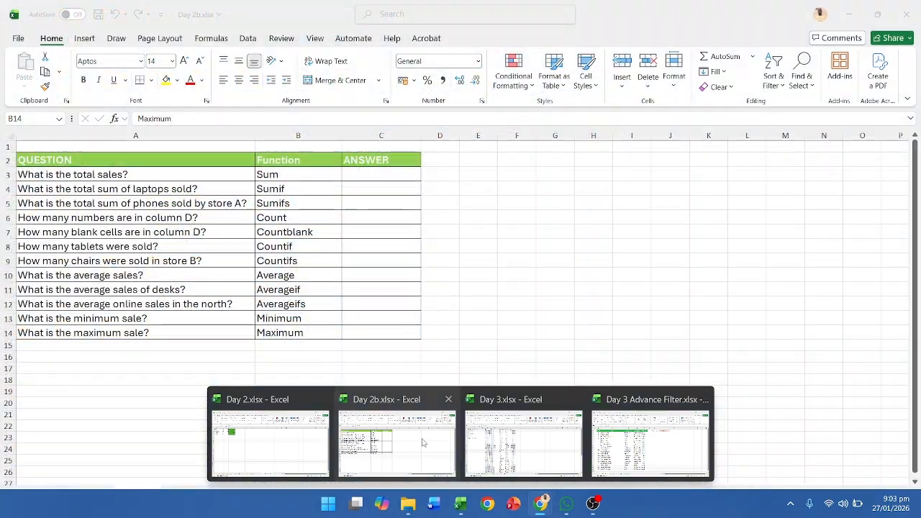
left_click(426, 442)
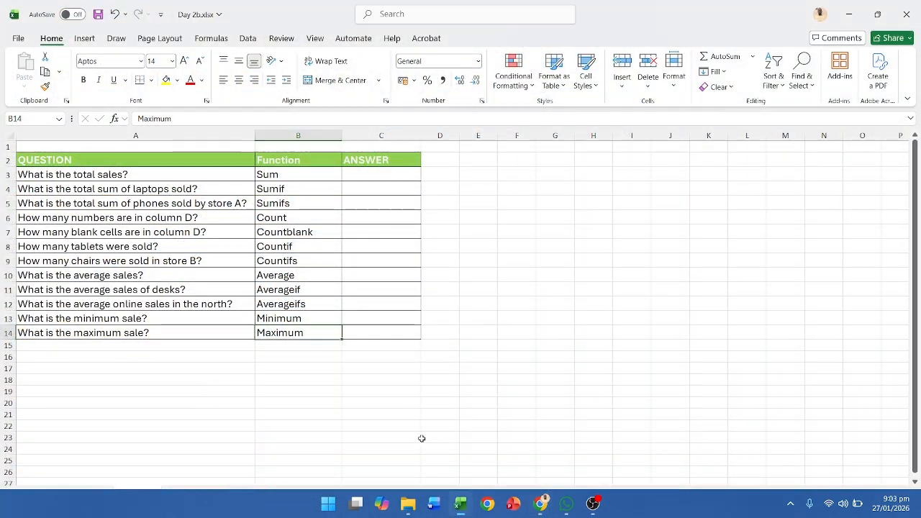
left_click(87, 495)
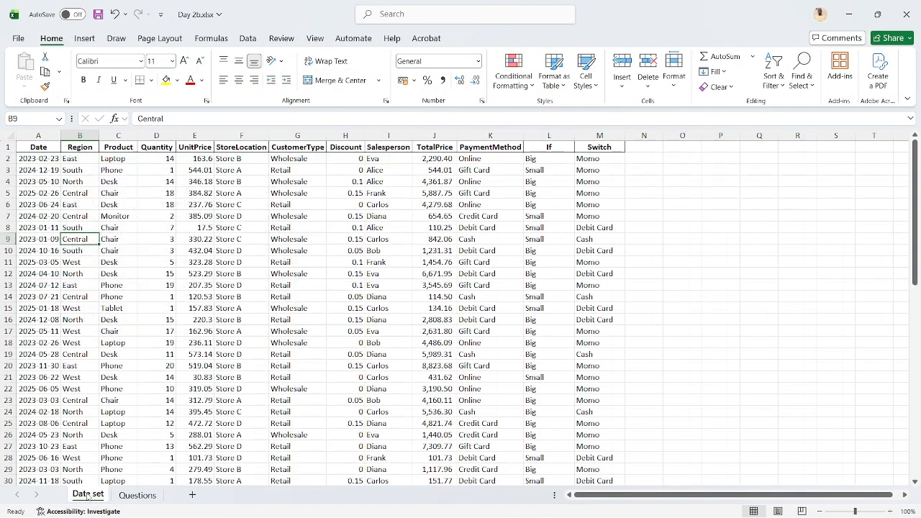
Examine the SWITCH formulas in cells M2, M3 and M8 of the Switch column
left_click(595, 160)
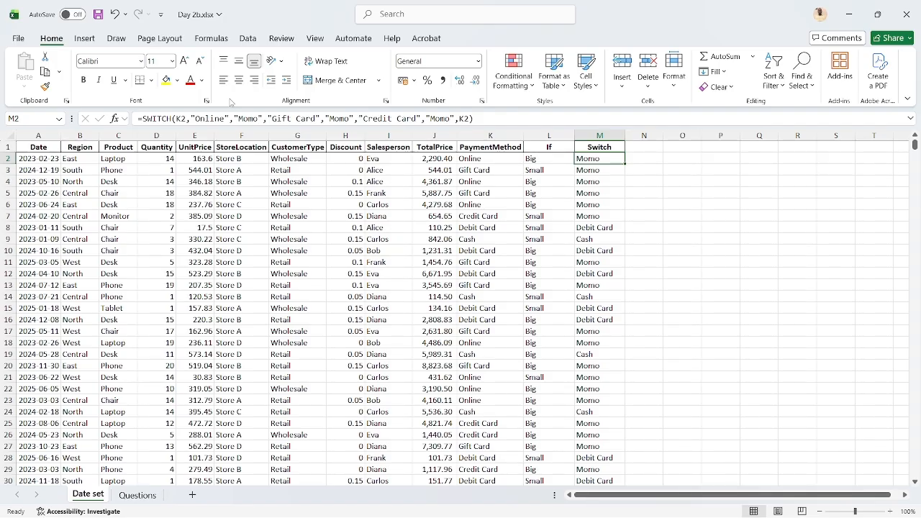
key("Down")
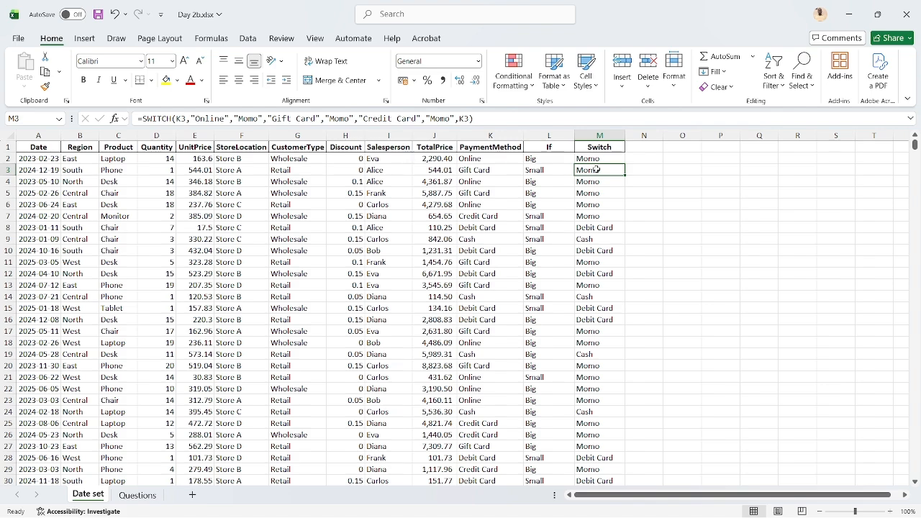
left_click(584, 227)
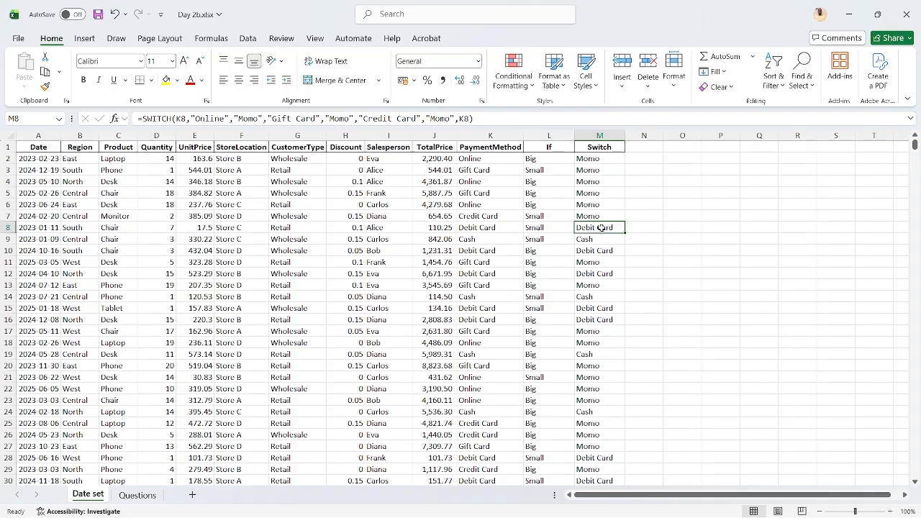
Remove the K2 default argument from the SWITCH formula in M2 and fill the formula down the Switch column
key("Up")
key("Up")
key("Up")
key("Up")
key("Up")
key("Up")
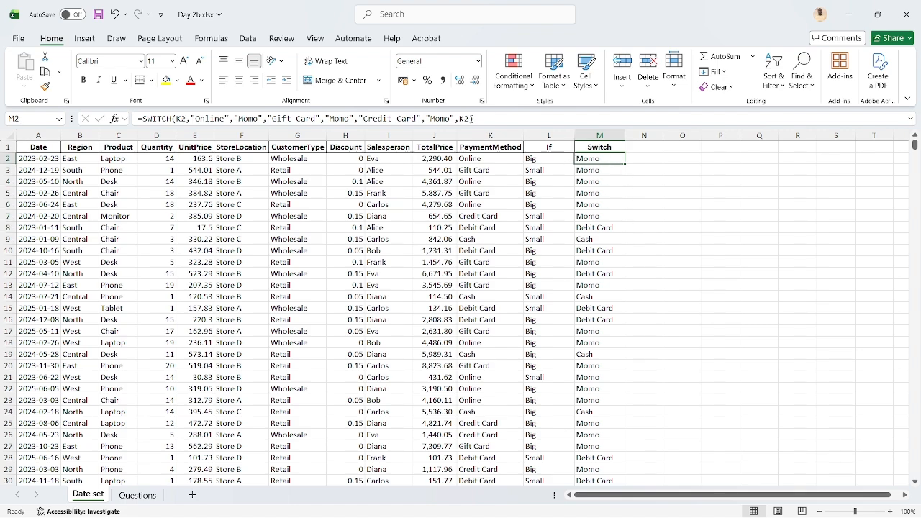
left_click(472, 119)
key("BackSpace")
key("BackSpace")
key("BackSpace")
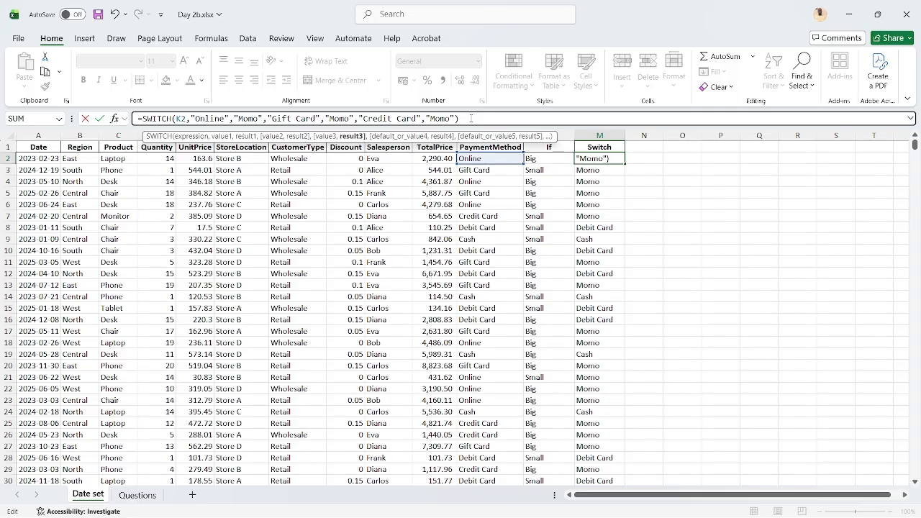
key("Return")
key("Up")
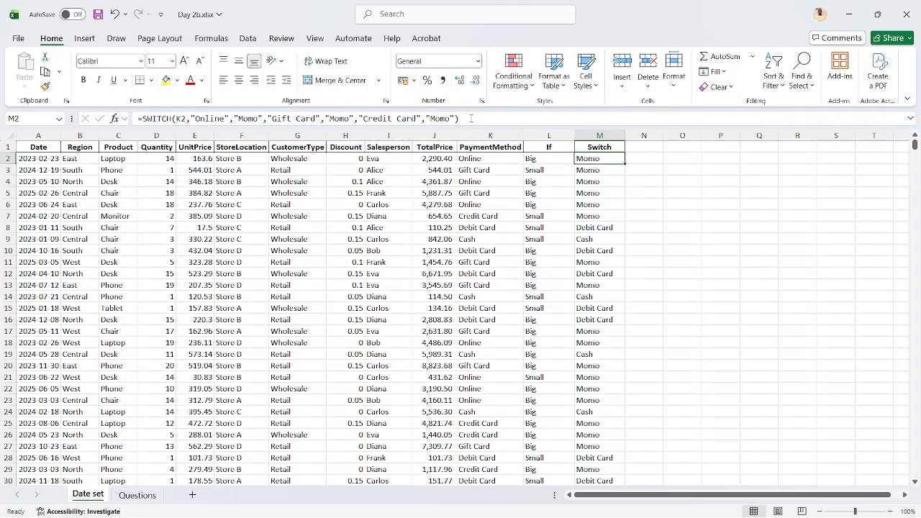
double_click(624, 166)
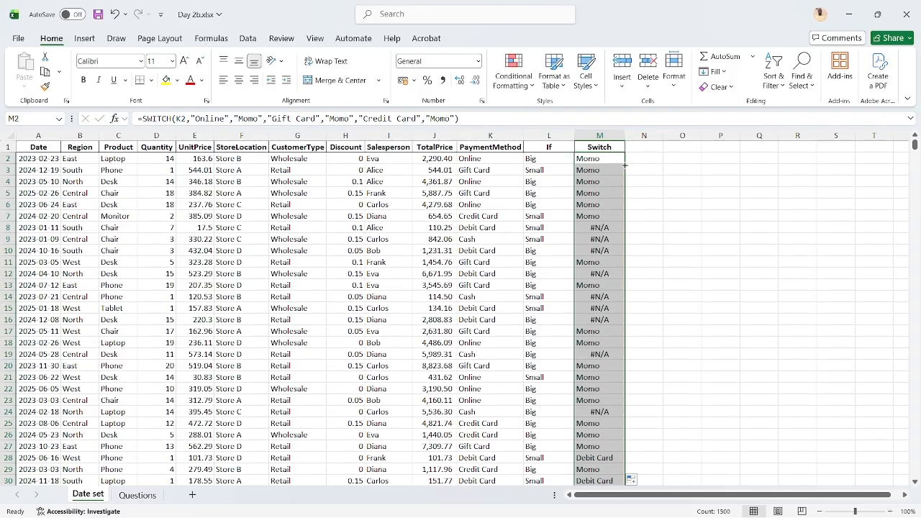
left_click(598, 228)
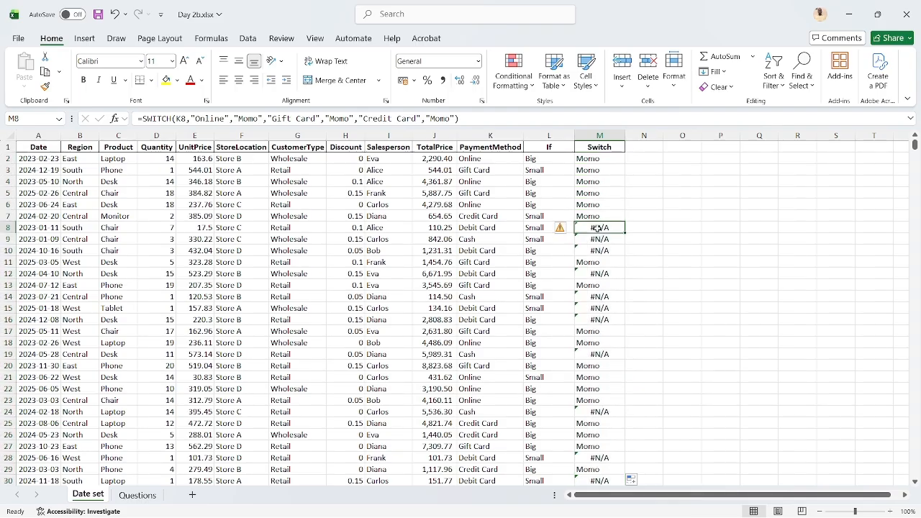
Try "" as the default argument of the SWITCH formula in M2, fill it down the Switch column, and undo the fill
left_click(616, 160)
left_click(455, 118)
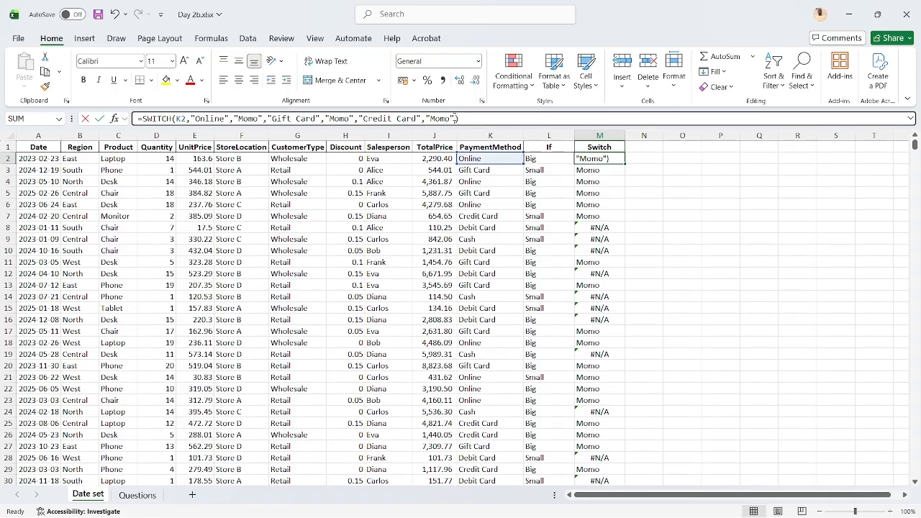
type(",")
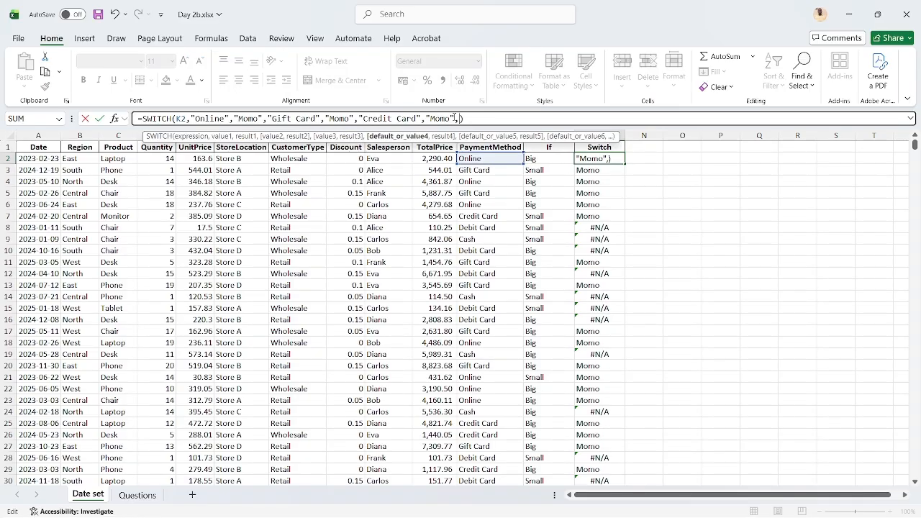
type("\"\"")
key("ctrl+Return")
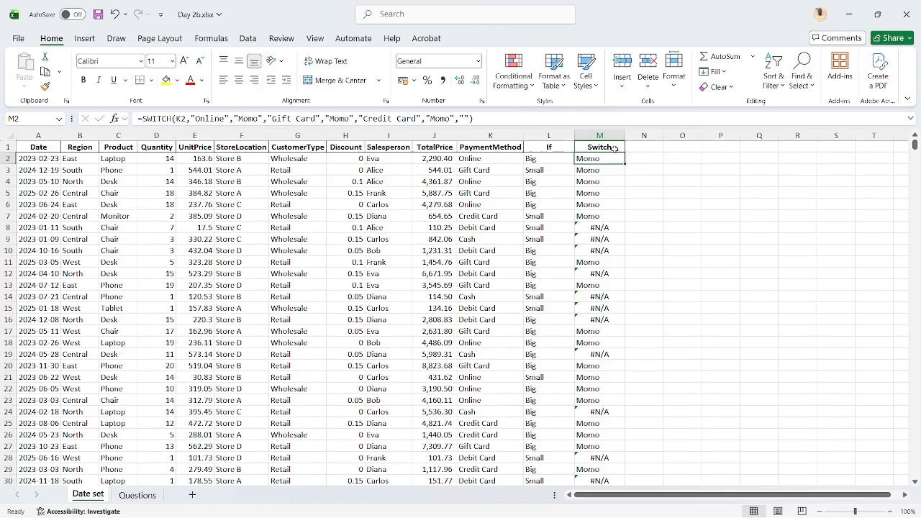
double_click(623, 164)
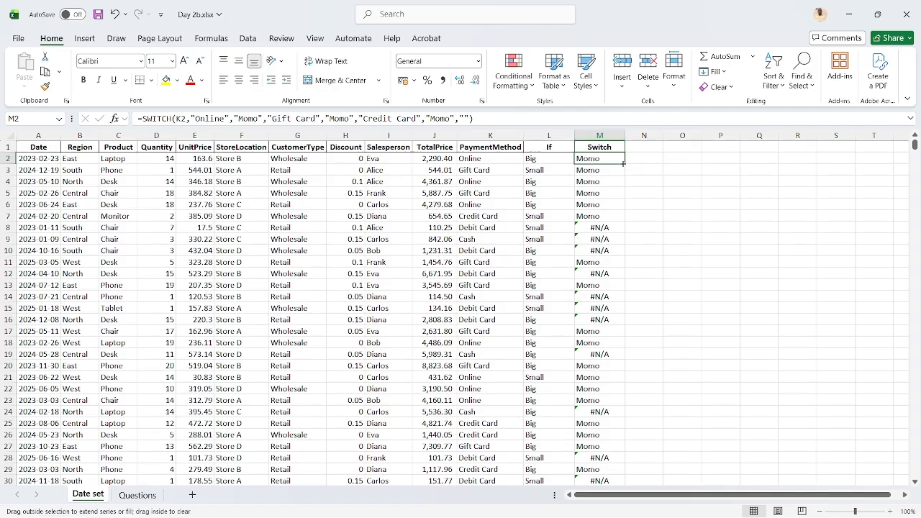
left_click(605, 228)
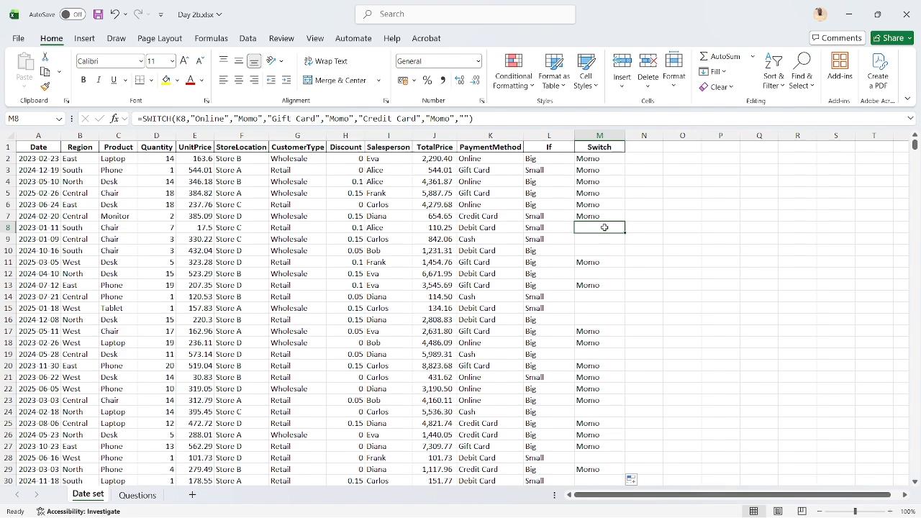
key("ctrl+z")
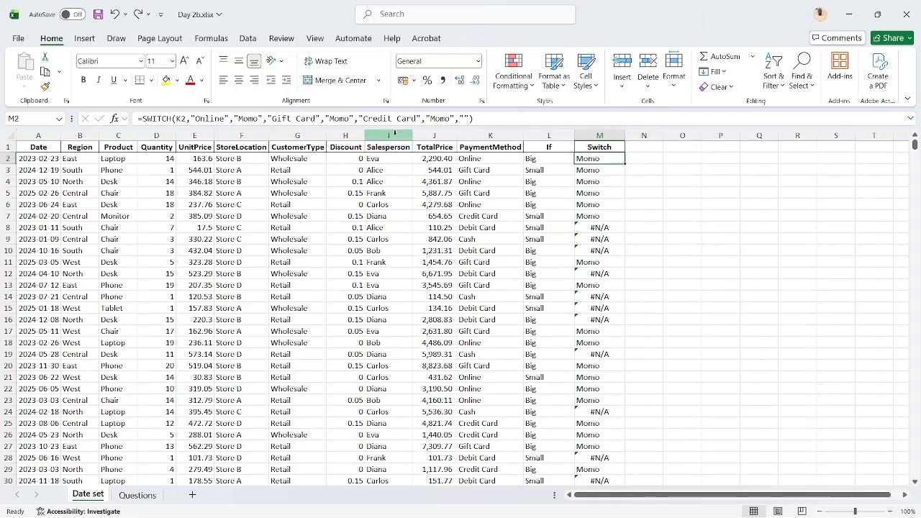
left_click(593, 230)
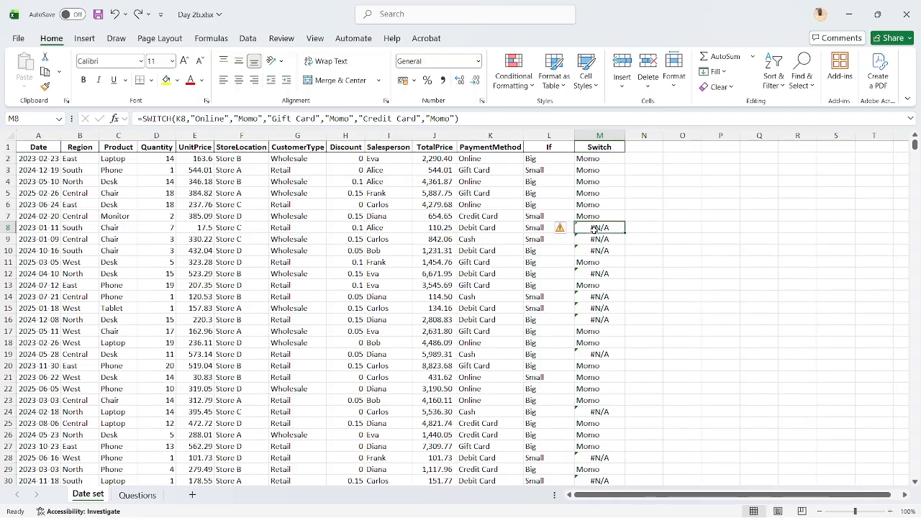
Wrap the SWITCH formula in M2 in an IFNA function and remove the "" default argument from SWITCH
left_click(594, 159)
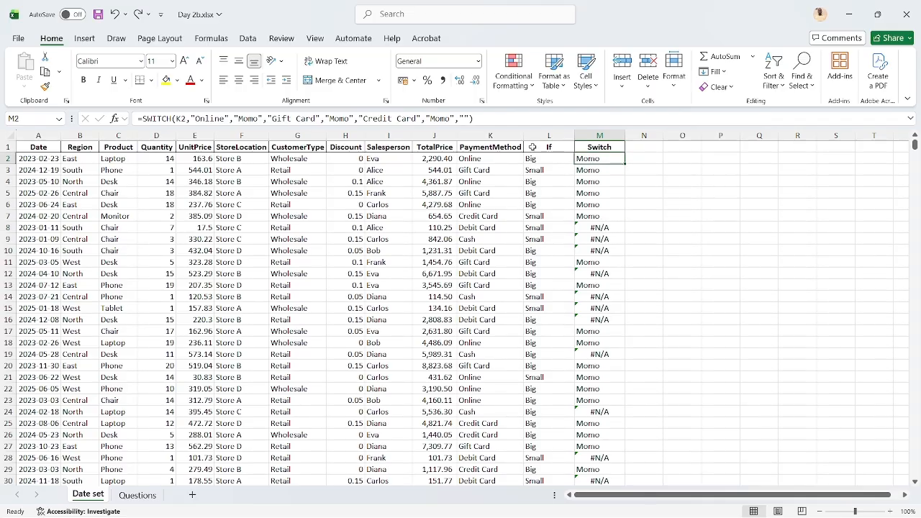
left_click(143, 119)
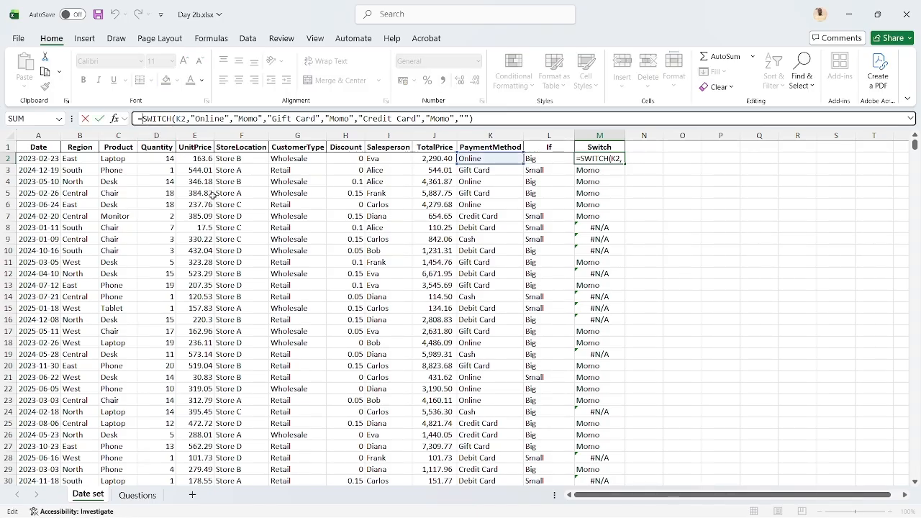
type("IF")
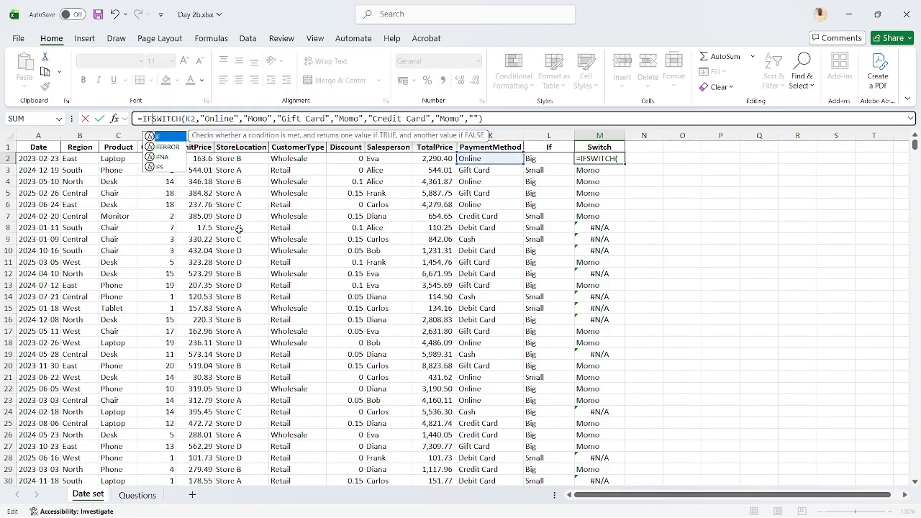
type("NA(")
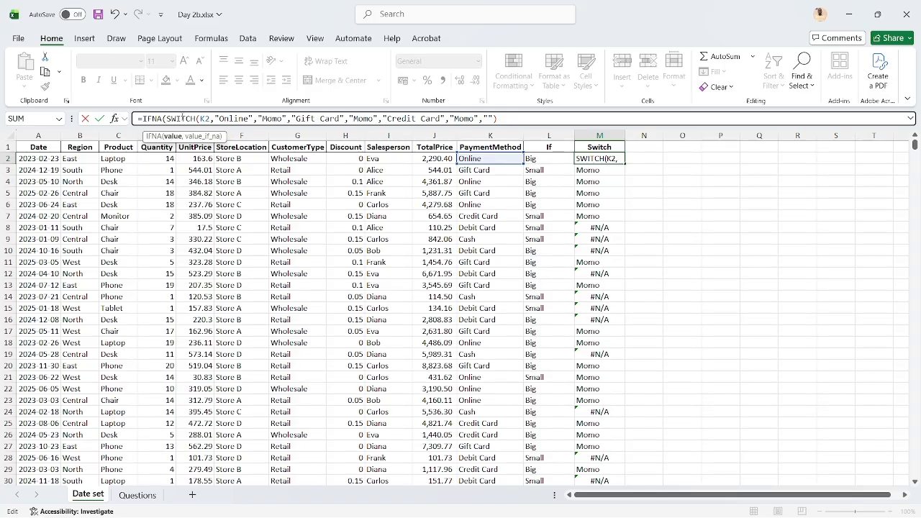
left_click(490, 118)
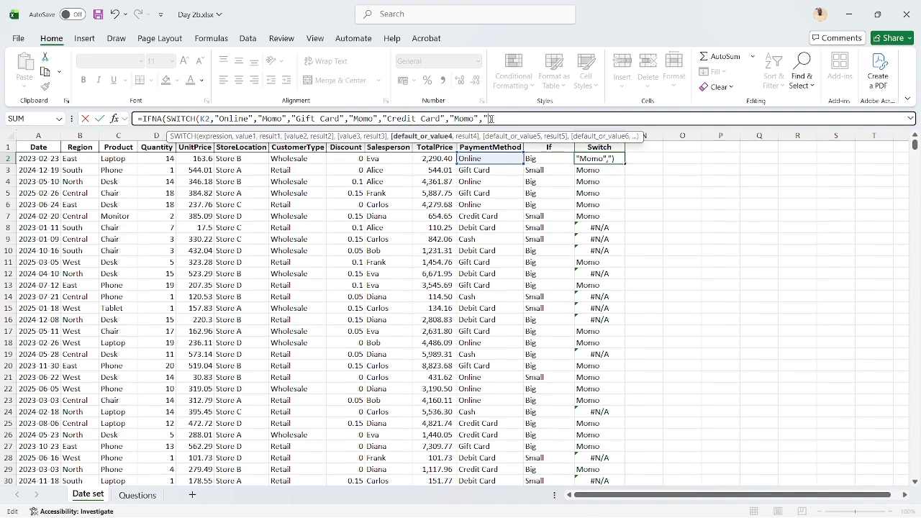
key("BackSpace")
key("BackSpace")
key("Delete")
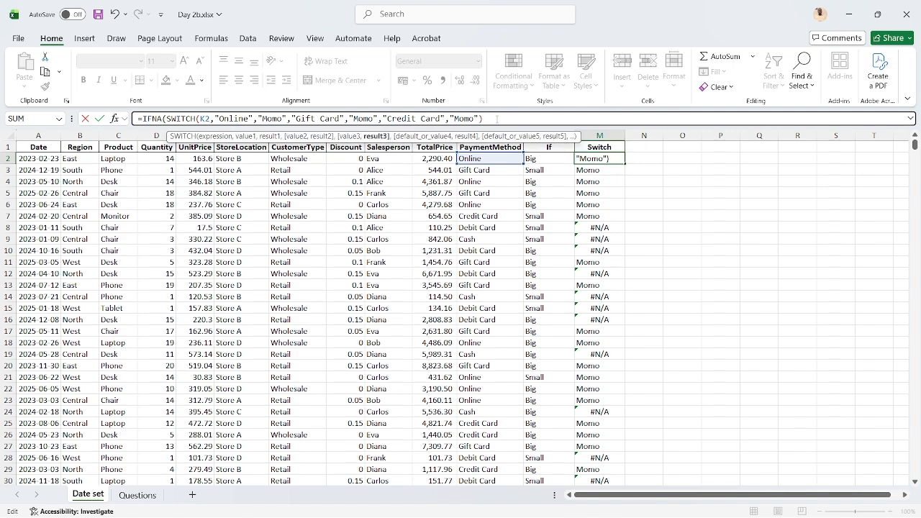
Add "Not Applicable" as the value_if_na argument of the IFNA formula in M2 and complete the formula
left_click(497, 120)
type(",")
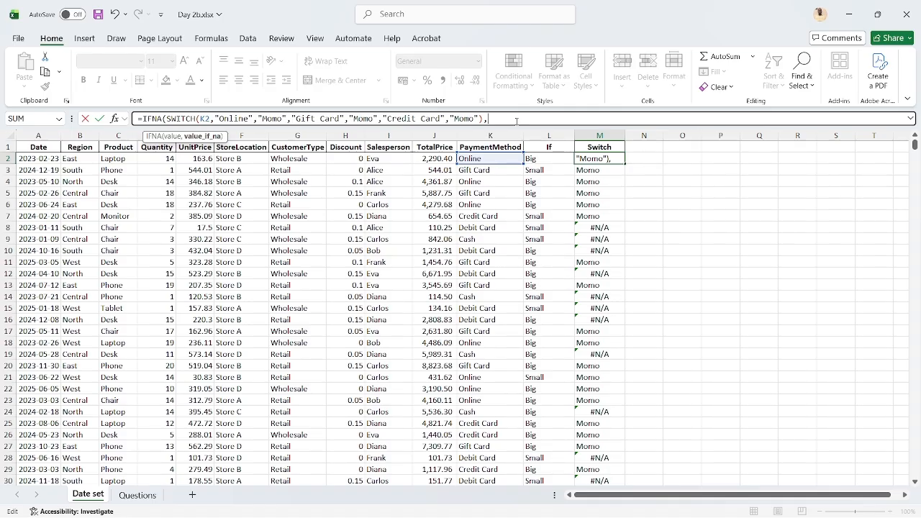
type("\"")
type("Not Applicapl")
key("BackSpace")
key("BackSpace")
type("ble\"")
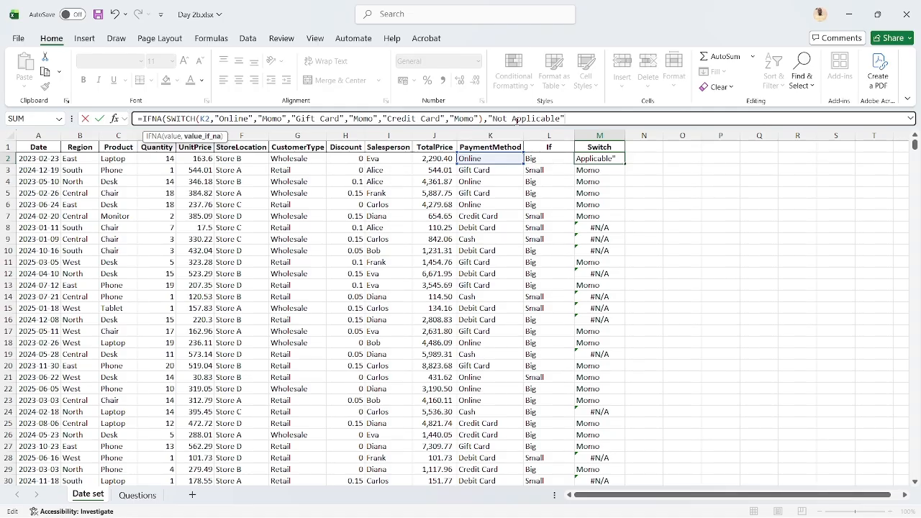
type(")")
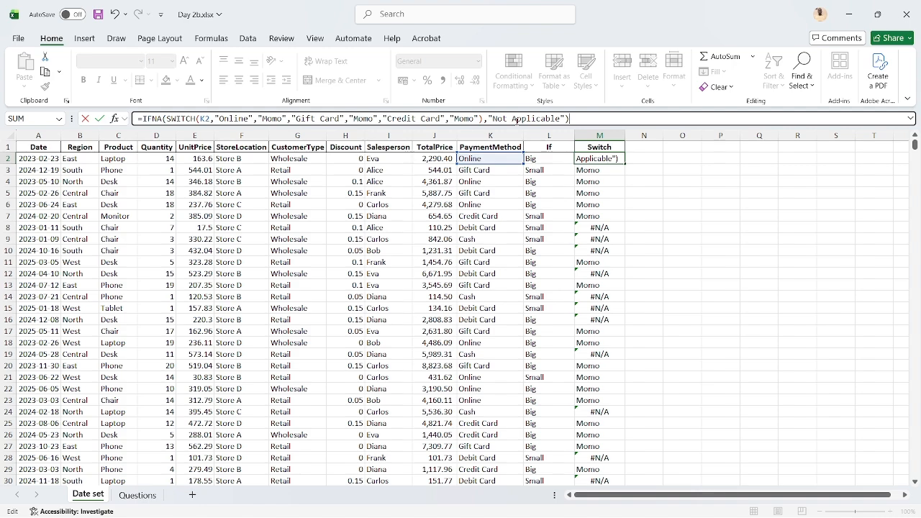
key("ctrl+Return")
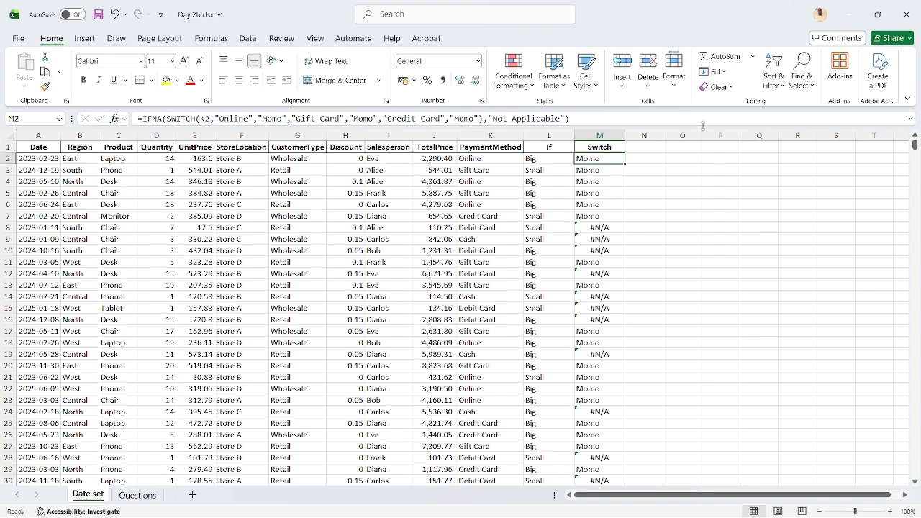
Fill the M2 formula down the Switch column and autofit the width of column M
double_click(625, 164)
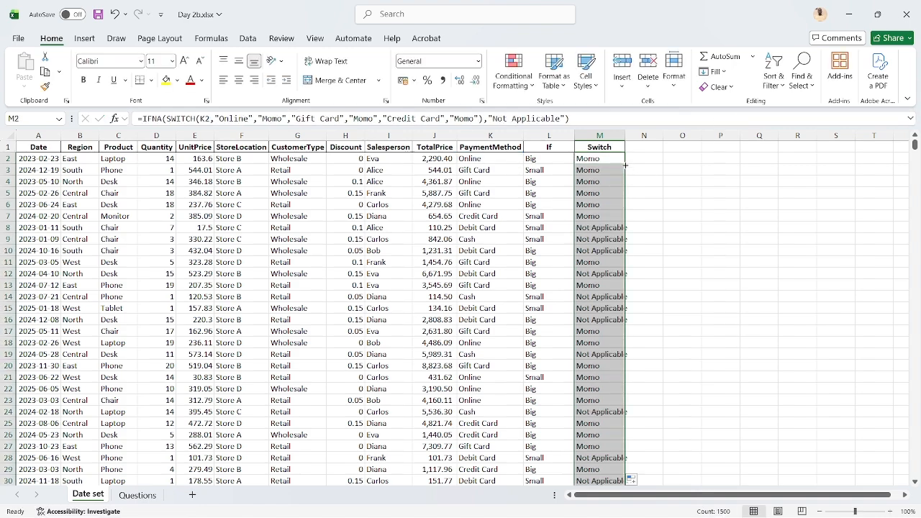
double_click(625, 135)
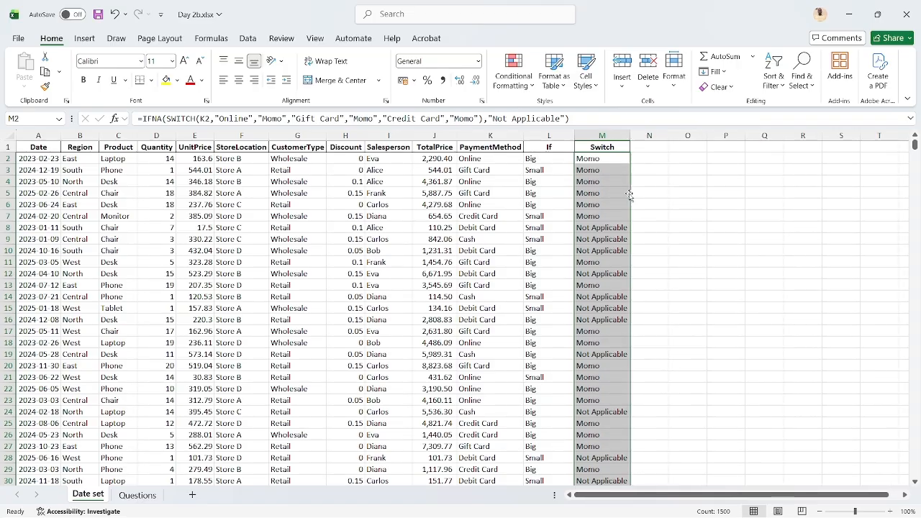
left_click(604, 228)
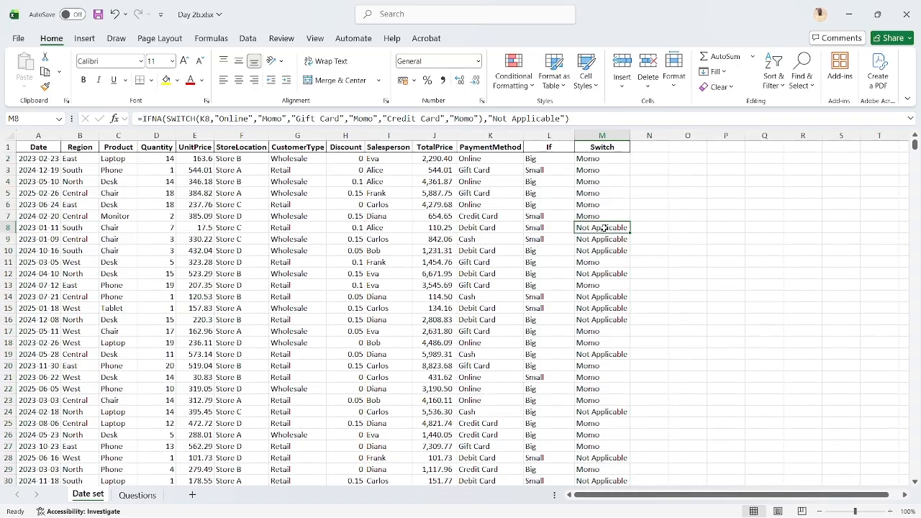
Remove the "Not Applicable" argument and its preceding comma from the IFNA formula in M2
left_click(618, 161)
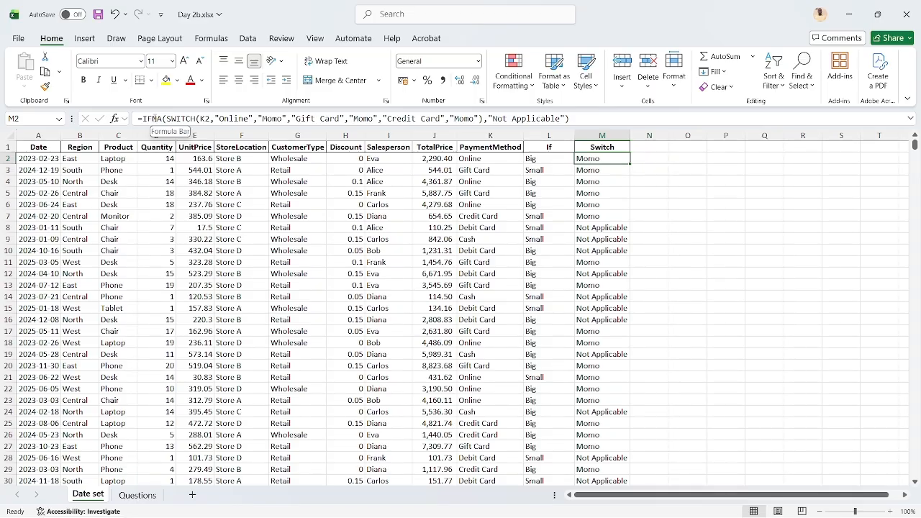
left_click(569, 119)
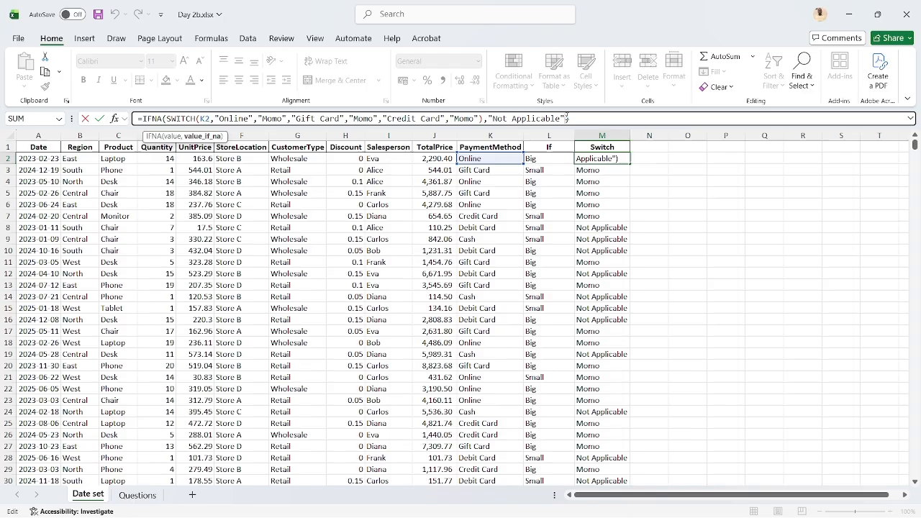
key("BackSpace")
key("BackSpace")
key("BackSpace")
key("BackSpace")
key("BackSpace")
key("BackSpace")
key("BackSpace")
key("BackSpace")
key("BackSpace")
key("BackSpace")
key("BackSpace")
key("BackSpace")
key("BackSpace")
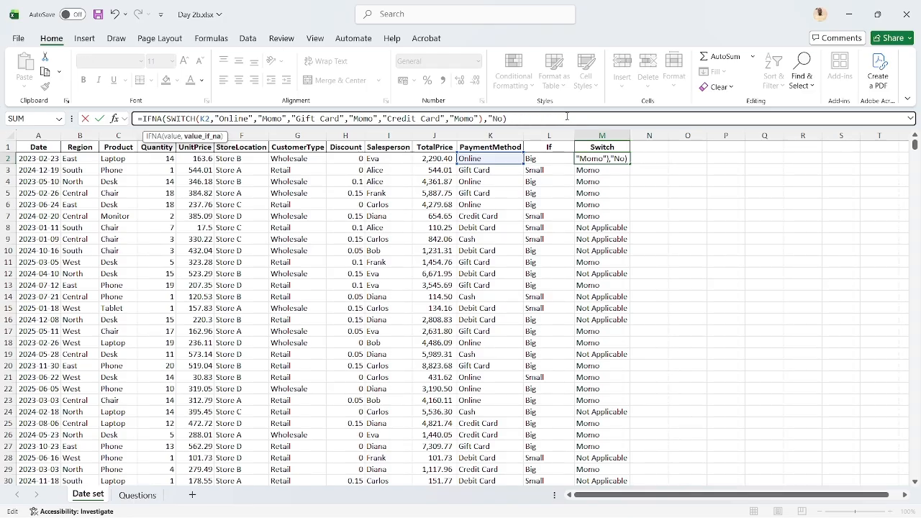
key("BackSpace")
key("BackSpace")
key("BackSpace")
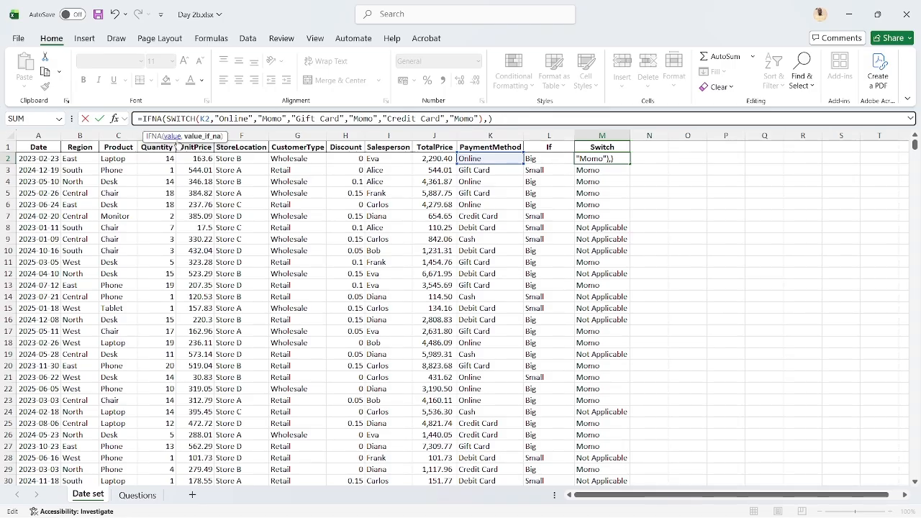
key("BackSpace")
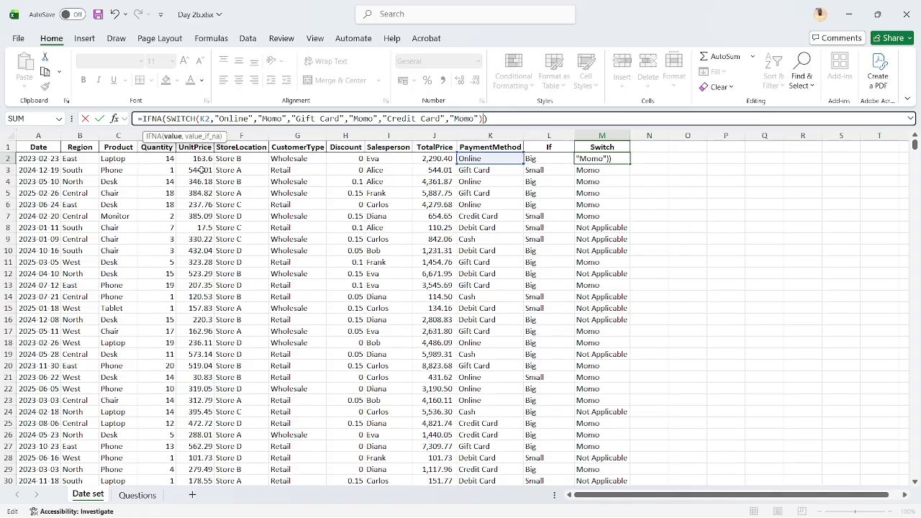
Enter "Not Not" as the value_if_na argument of the IFNA formula in M2 and fill it down the Switch column
type(",")
type("\"Not ")
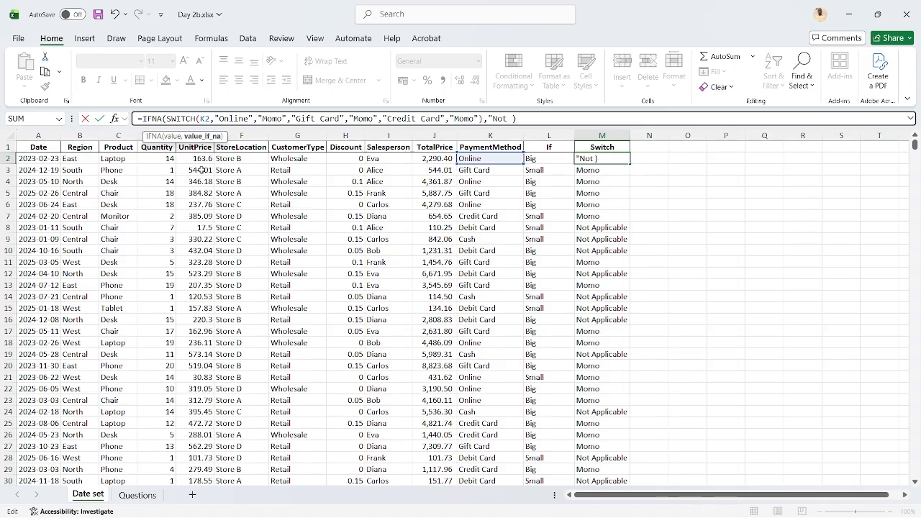
type("Not\"")
key("ctrl+Return")
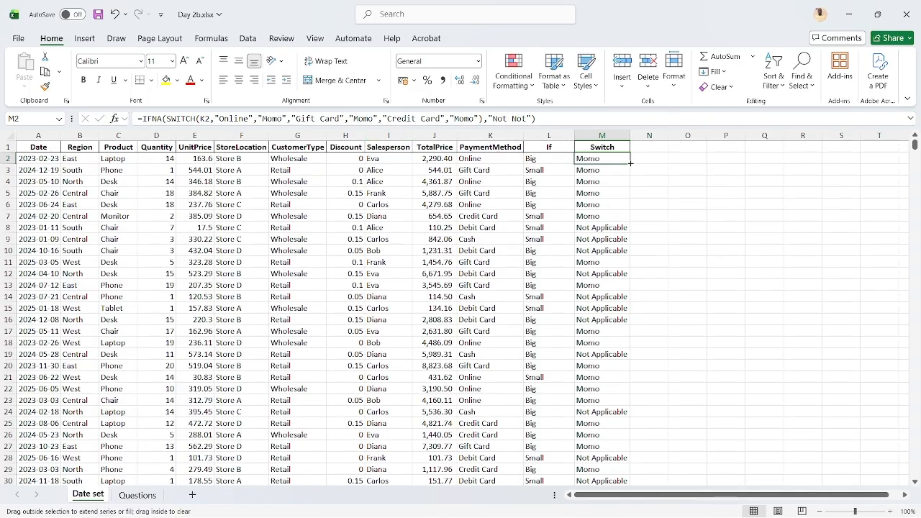
double_click(630, 163)
left_click(600, 238)
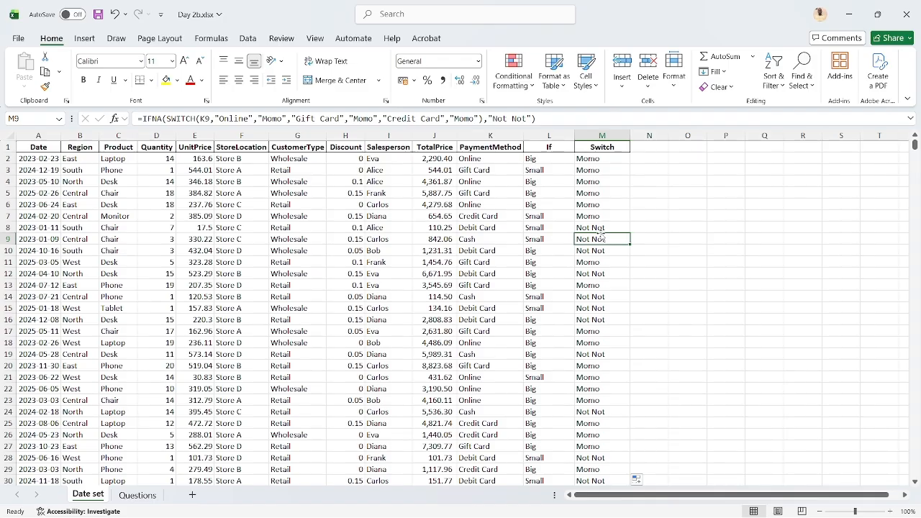
Try the IFNA formula in M8 without the comma before "Not Not", and cancel the edit
left_click(594, 228)
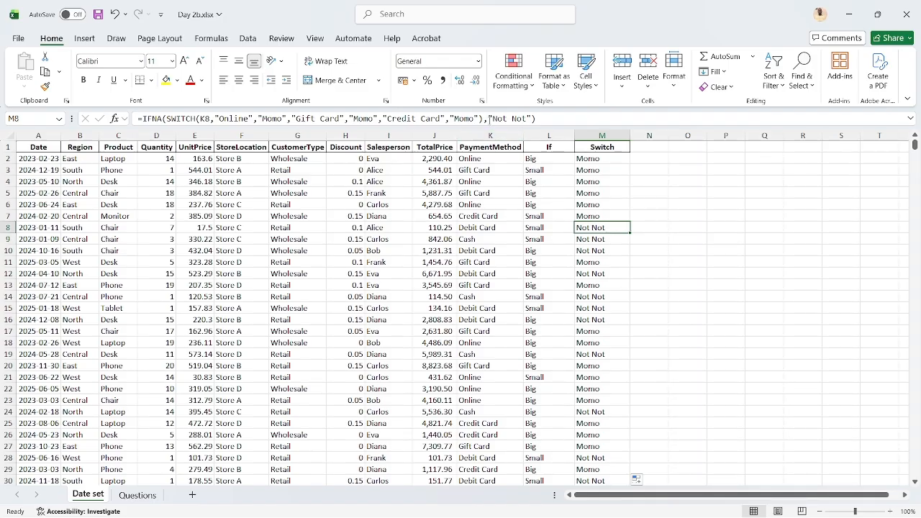
left_click(489, 120)
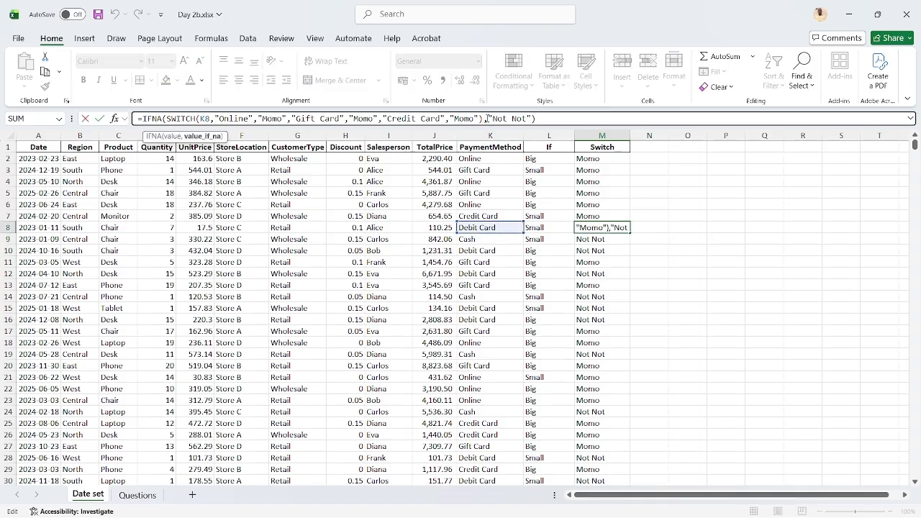
key("BackSpace")
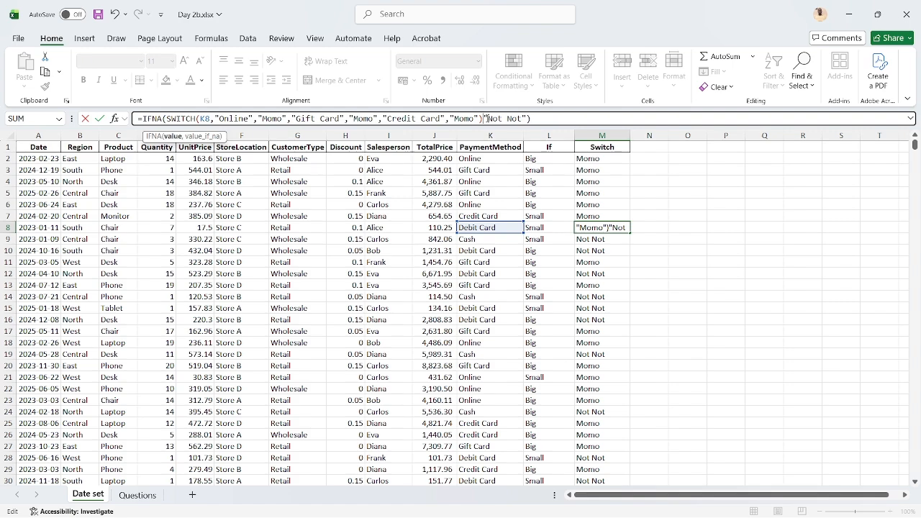
left_click(544, 117)
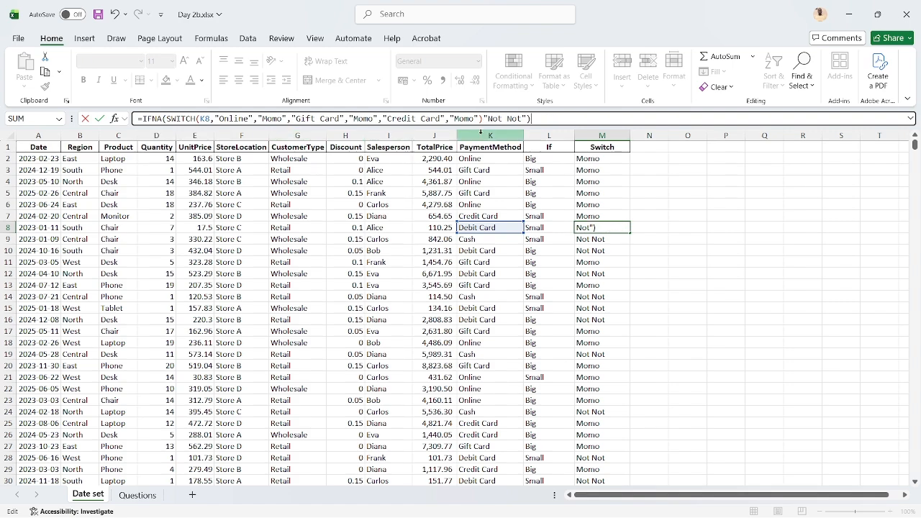
left_click(498, 119)
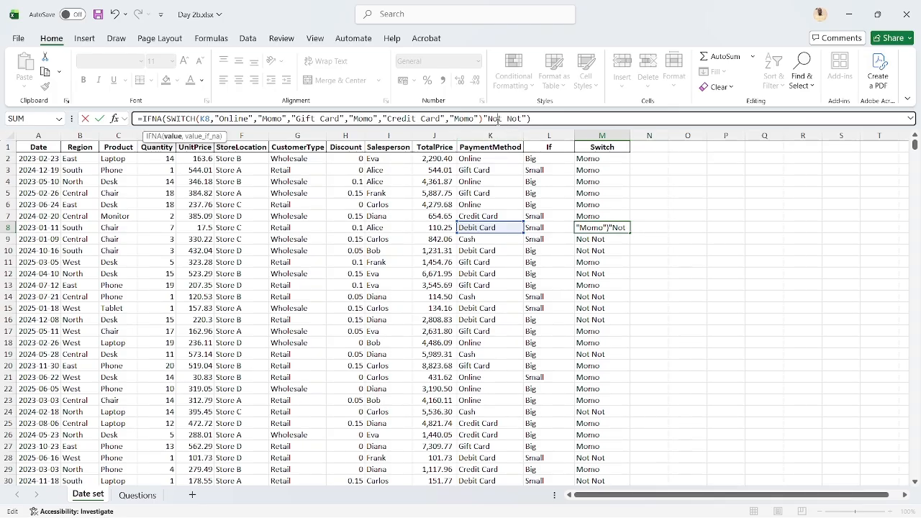
key("Return")
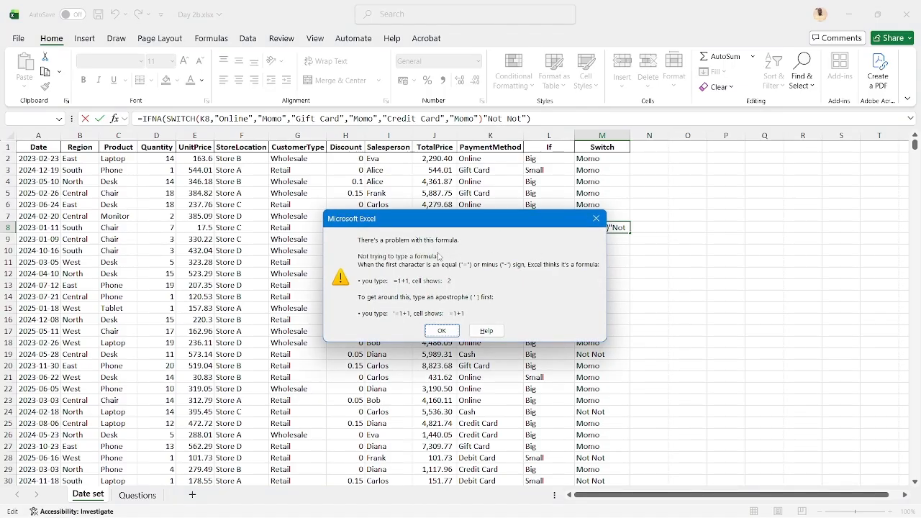
key("Escape")
key("Escape")
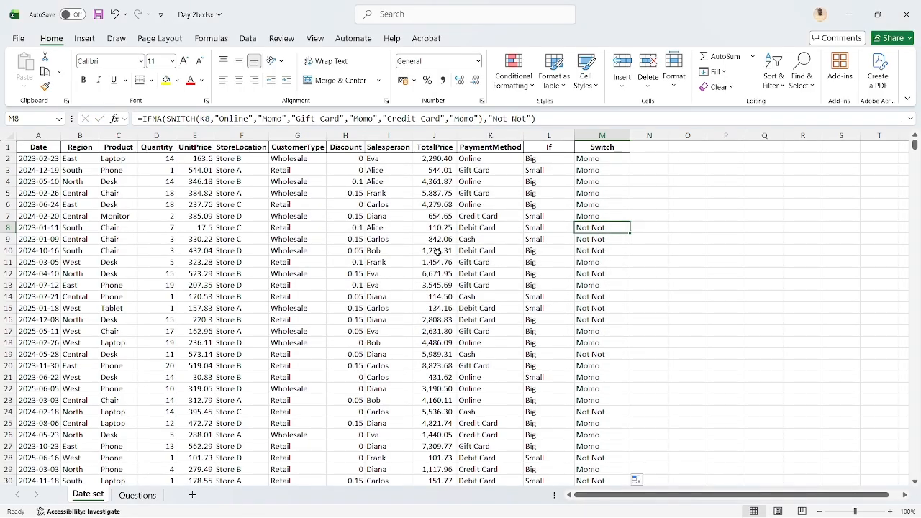
Undo the fill of the "Not Not" formula down the Switch column
key("ctrl+z")
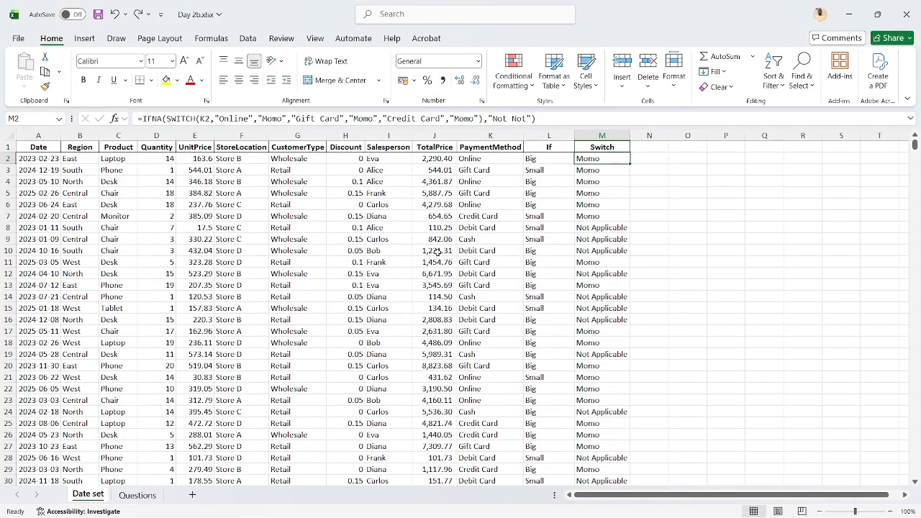